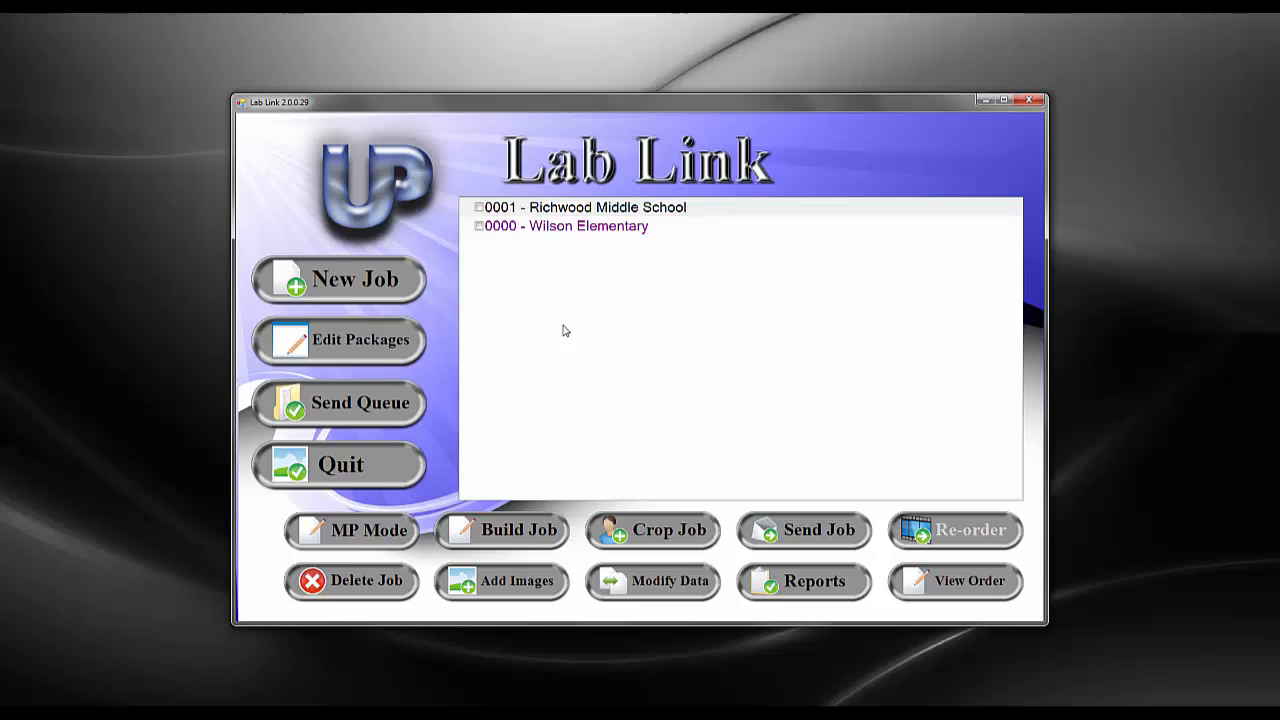
Start a new job named "Sports Order" and set its type to Sports Job.
left_click(340, 281)
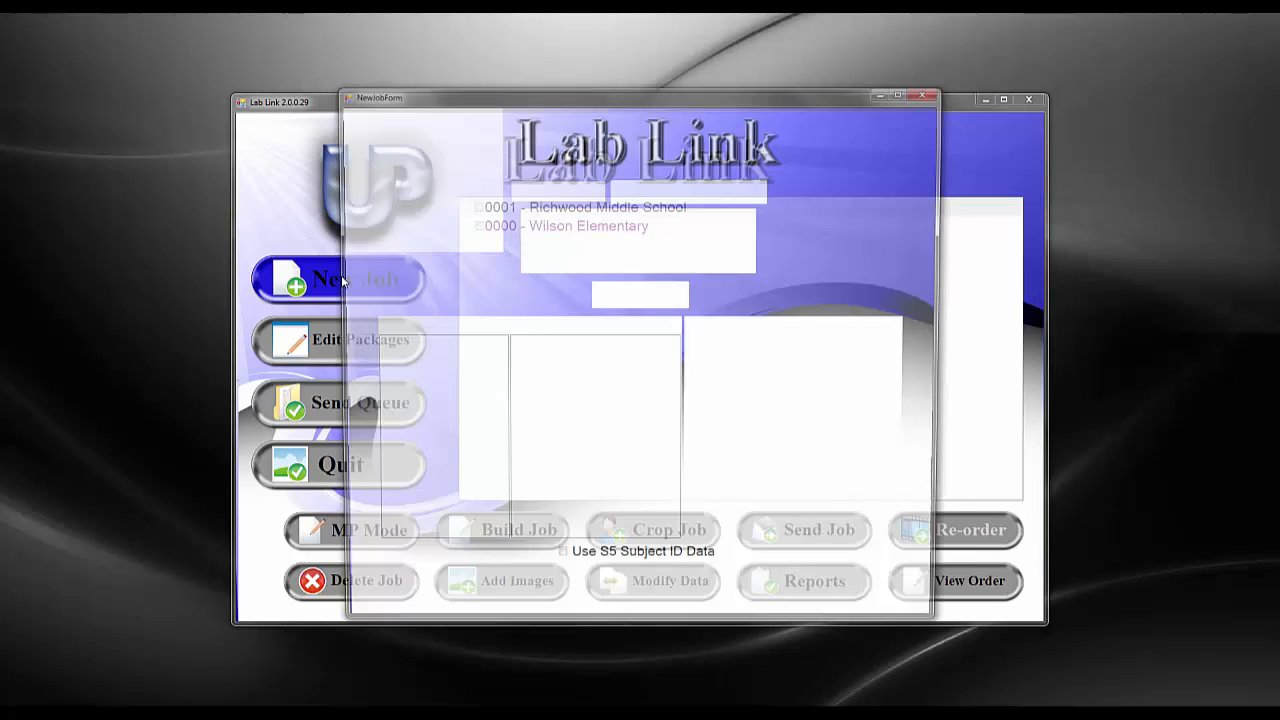
type("S")
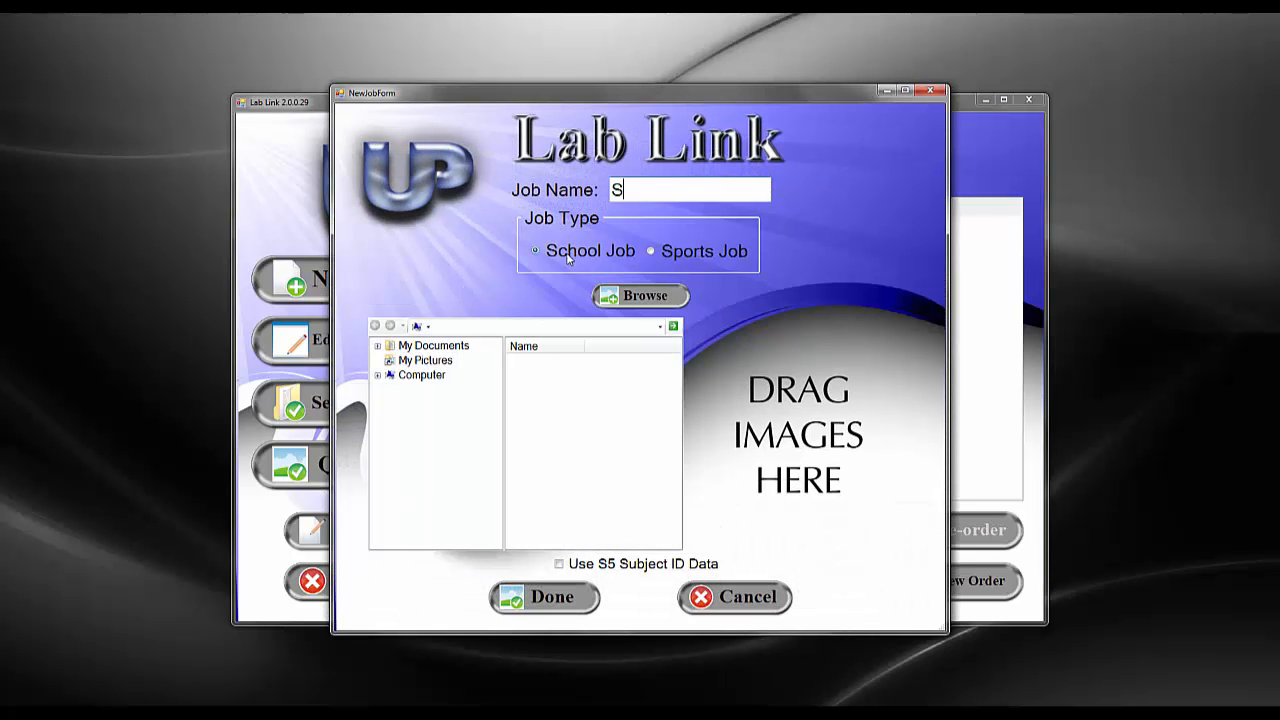
type("ports Order")
left_click(699, 256)
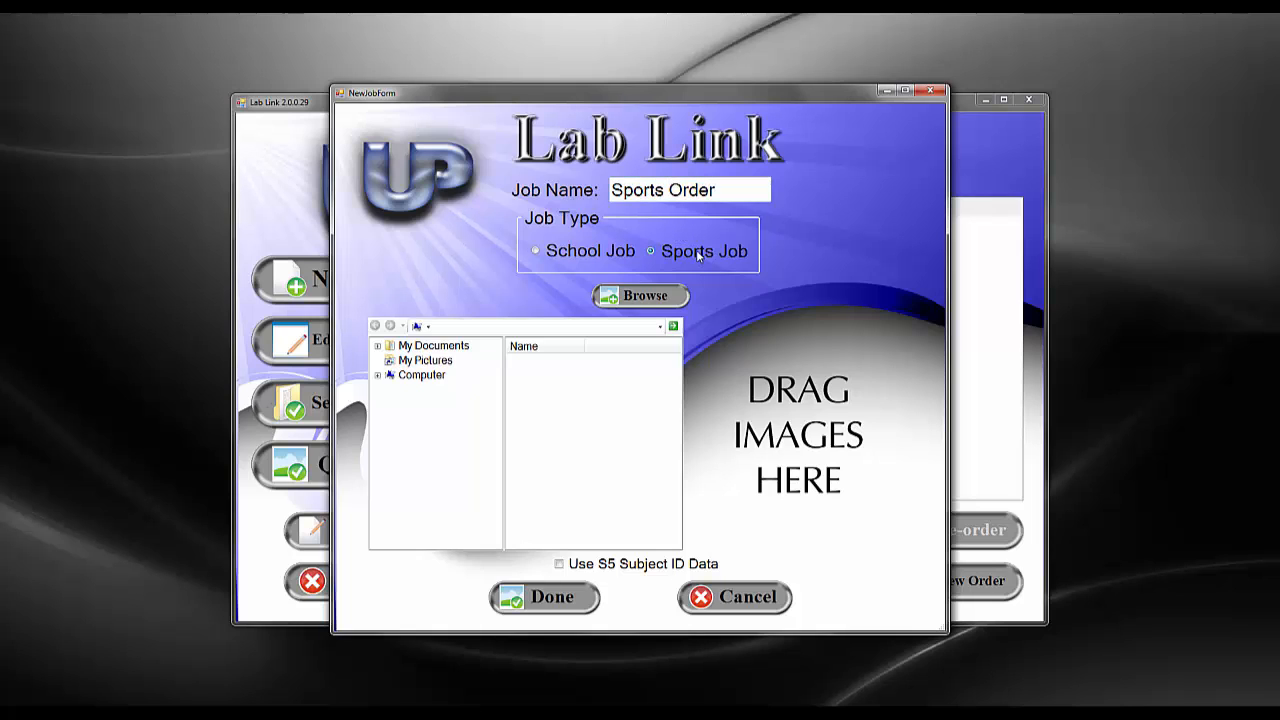
Add all images from 01-fl-1c-9238.jpg to 01-fl-1c-9306.jpg in the Sports folder to the job and finish creating it.
left_click(648, 300)
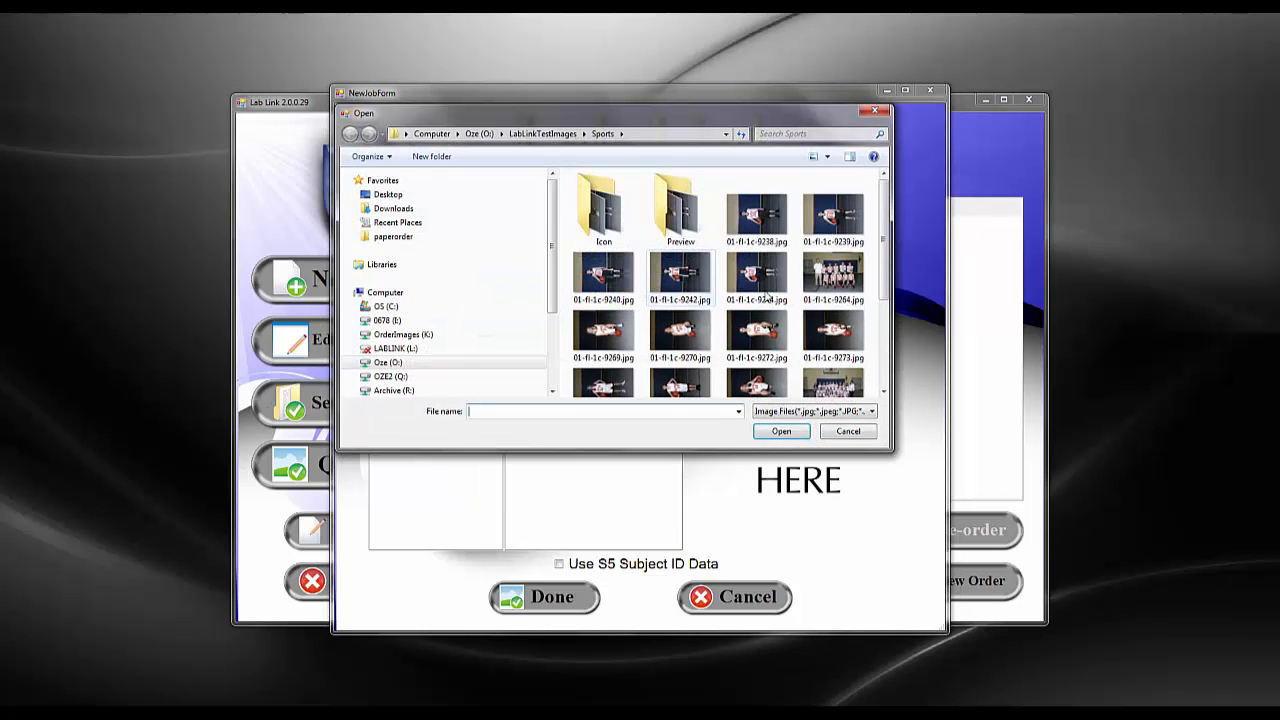
left_click(757, 215)
scroll(890, 278, "down", 3)
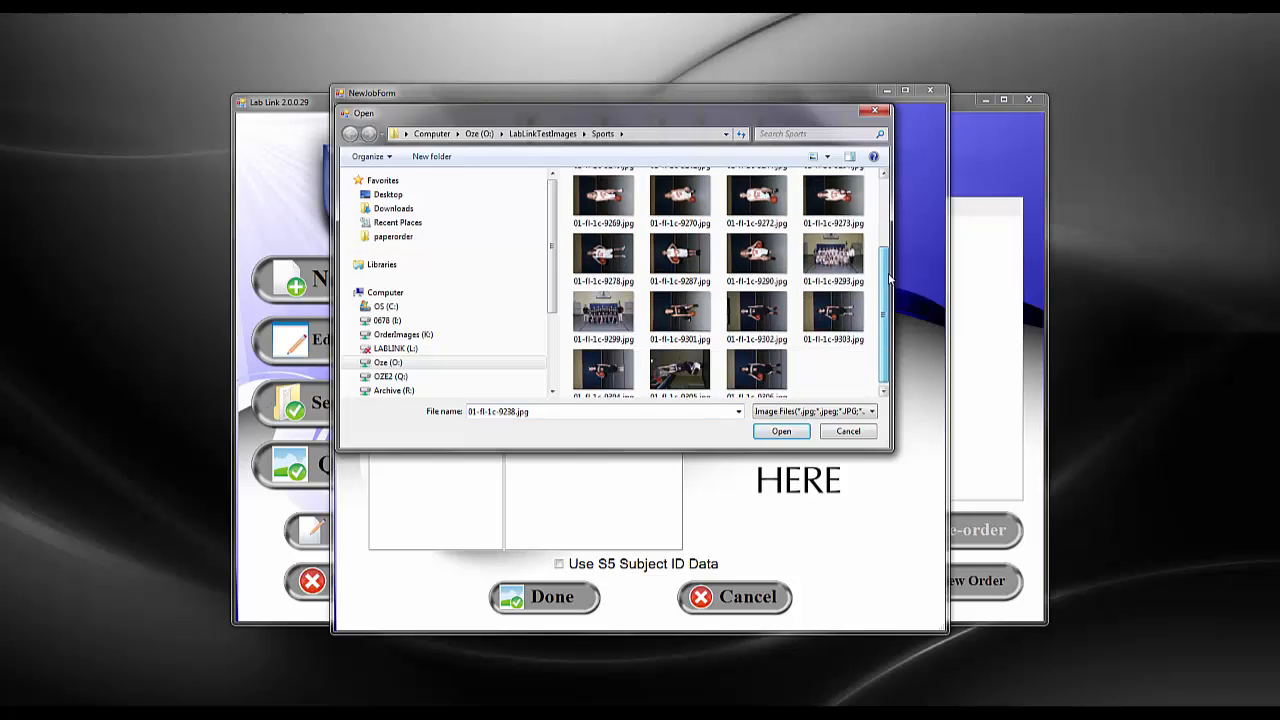
left_click(758, 368, "shift")
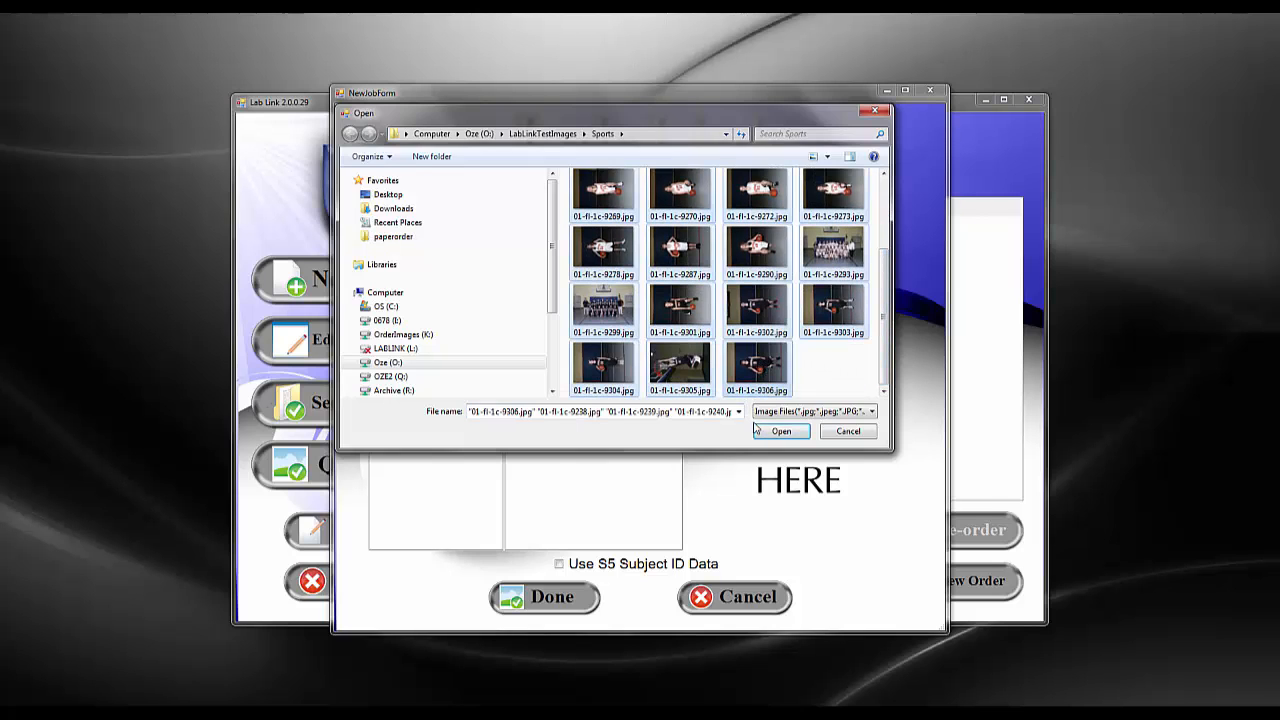
left_click(783, 434)
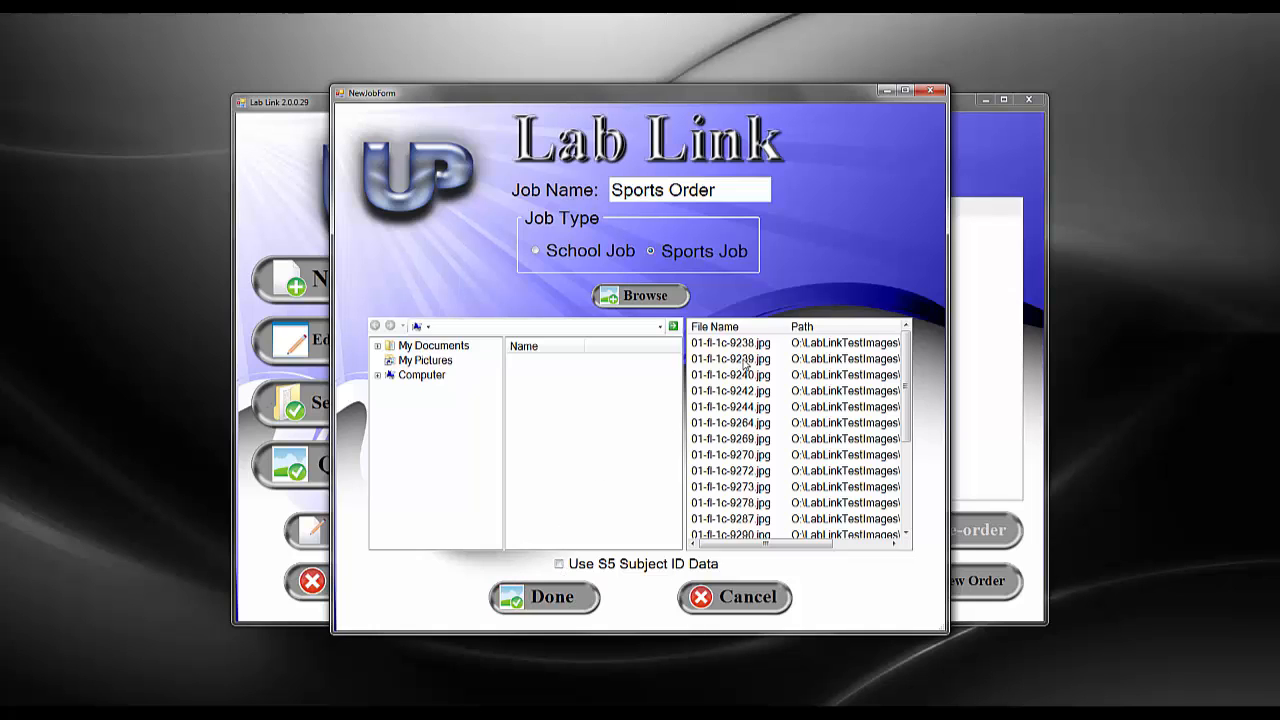
left_click(545, 598)
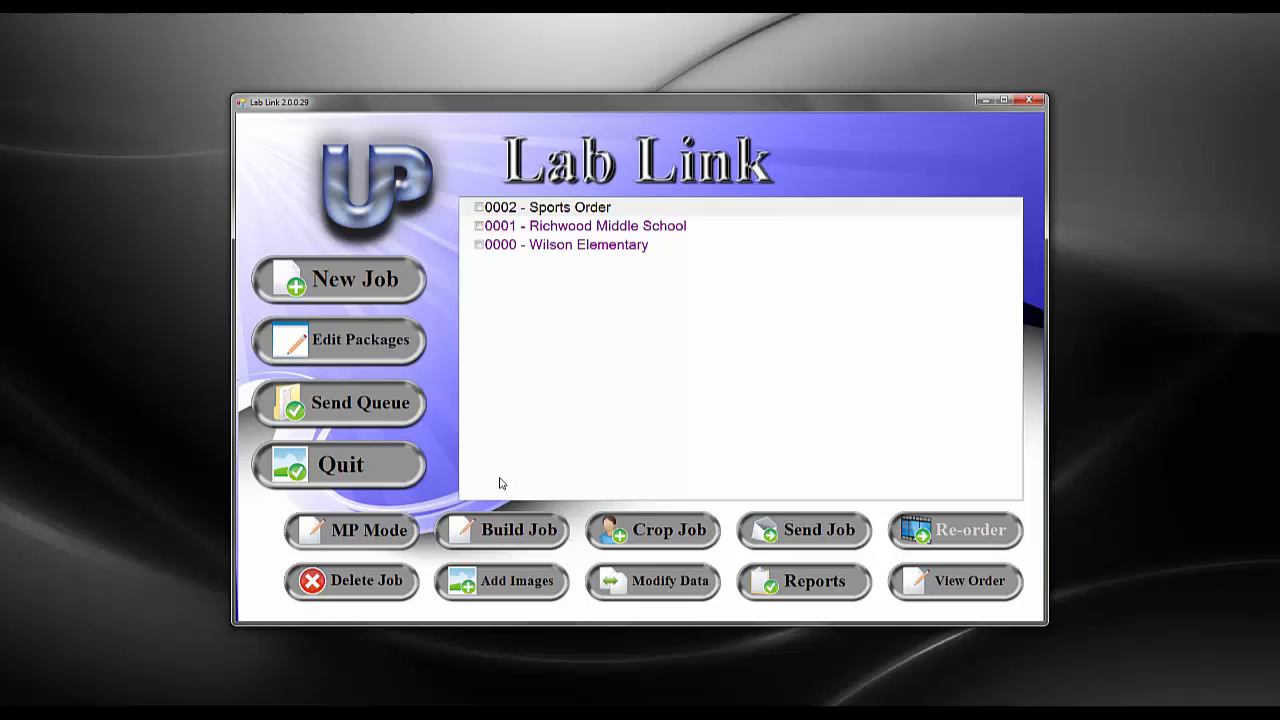
Open the Sports Order job for building and rotate every image right except team photos 9264, 9293 and 9299.
left_click(502, 531)
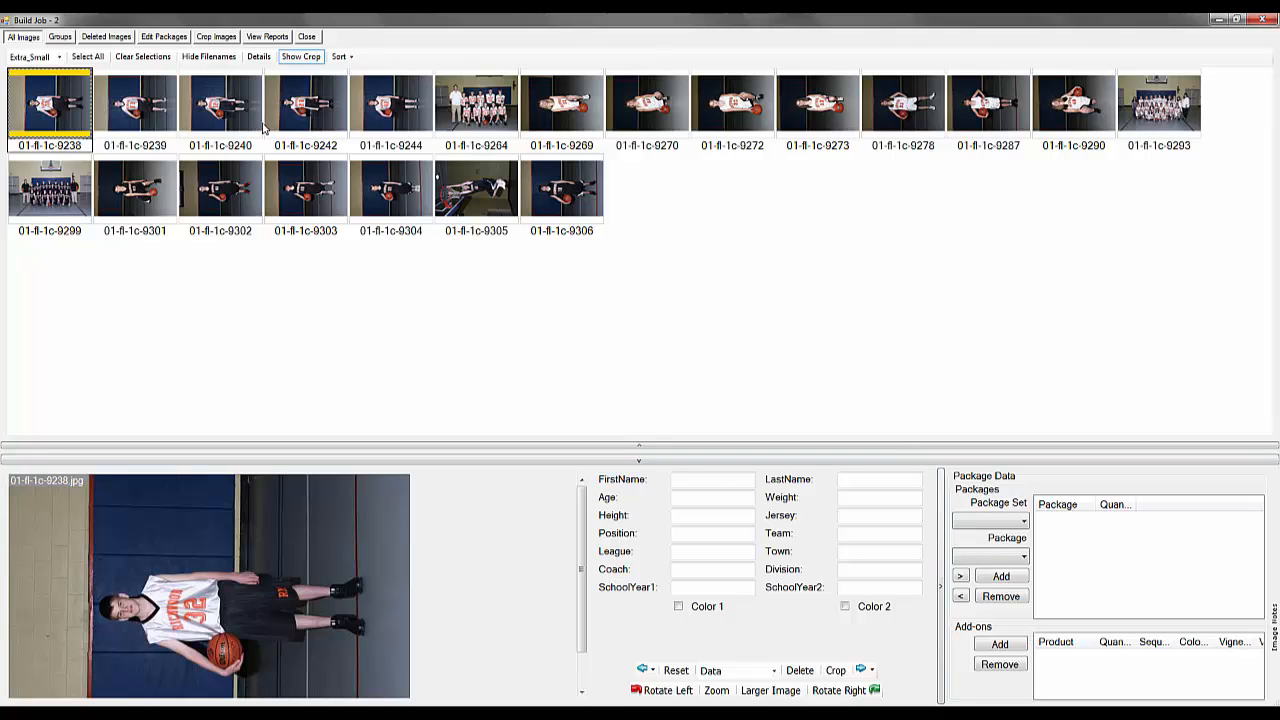
left_click(92, 58)
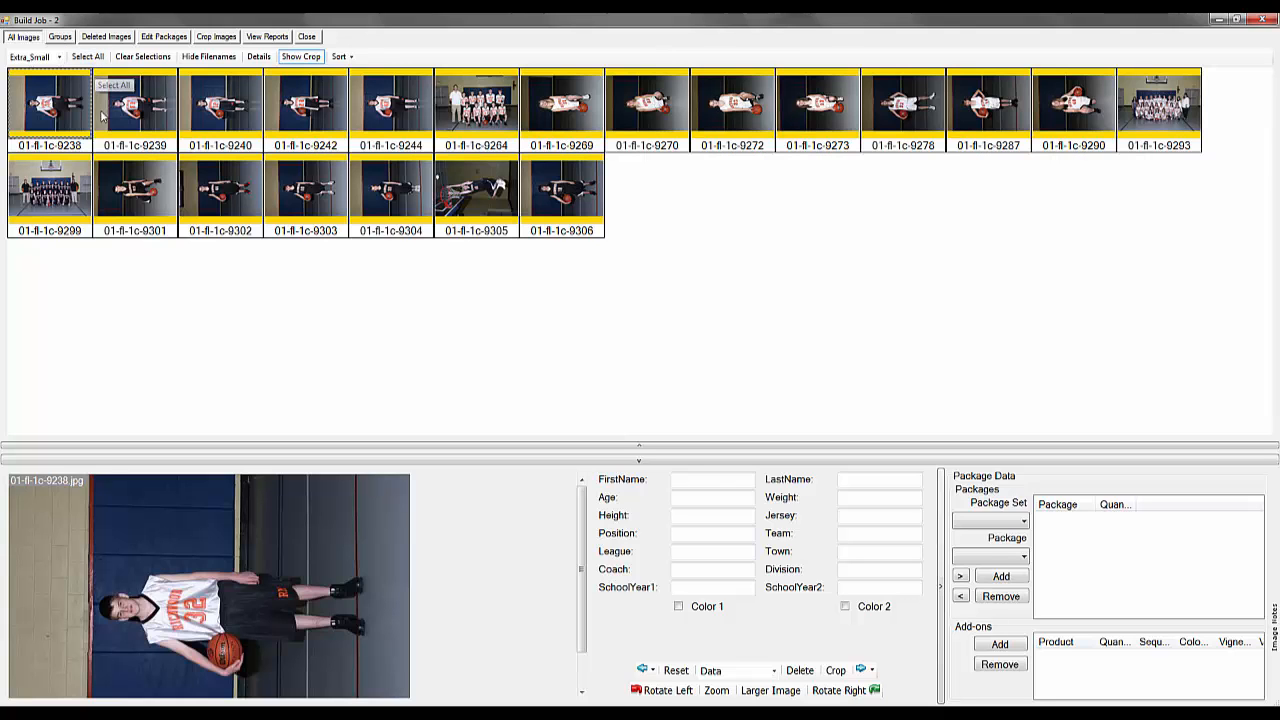
left_click(474, 122)
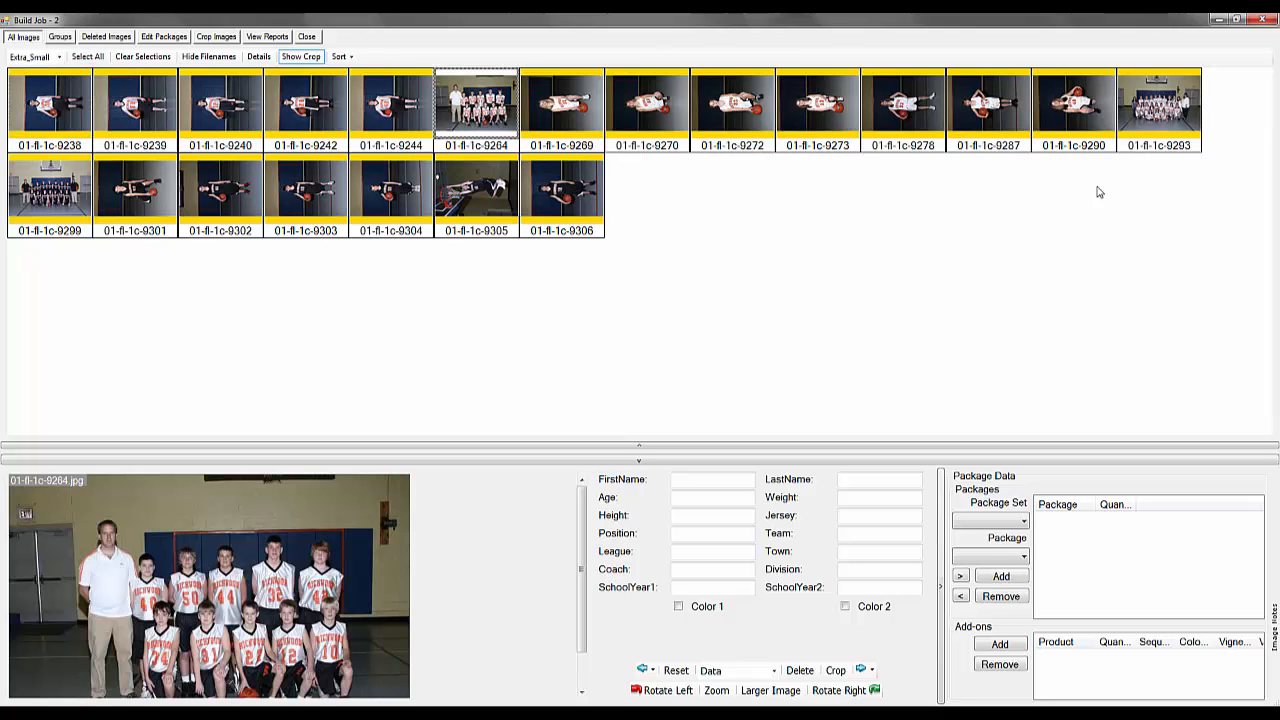
left_click(1148, 113)
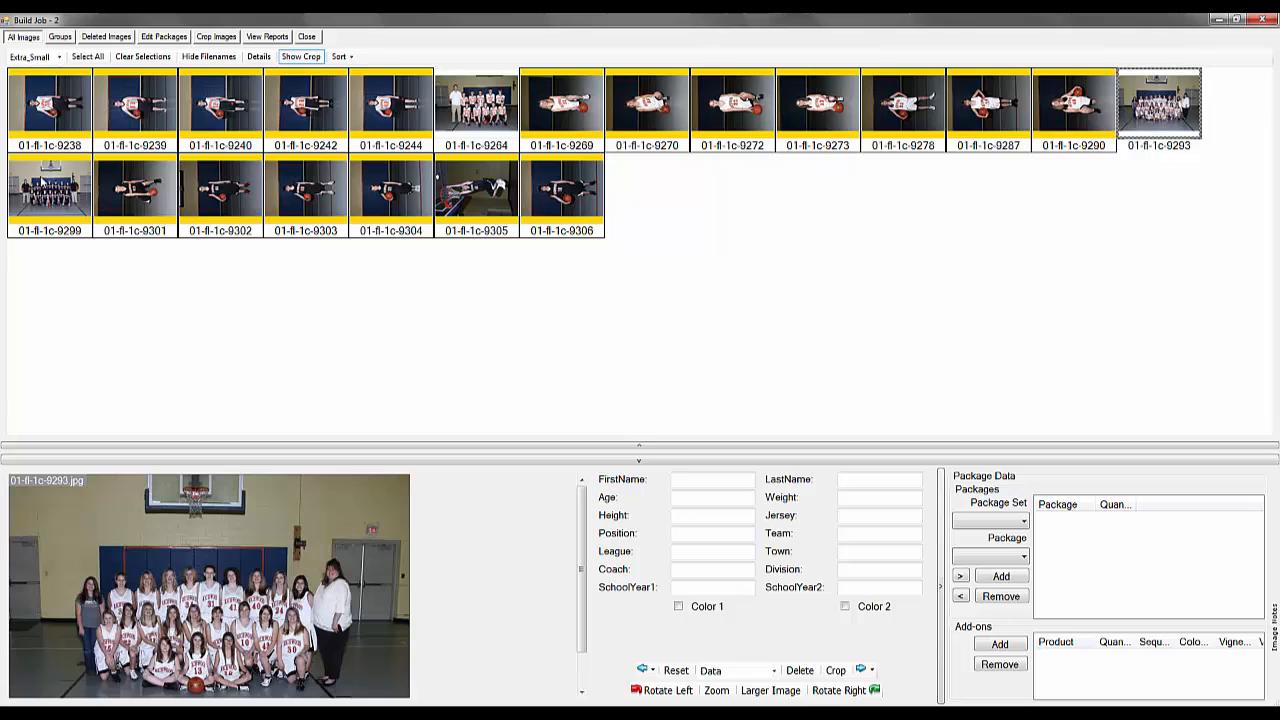
left_click(44, 180)
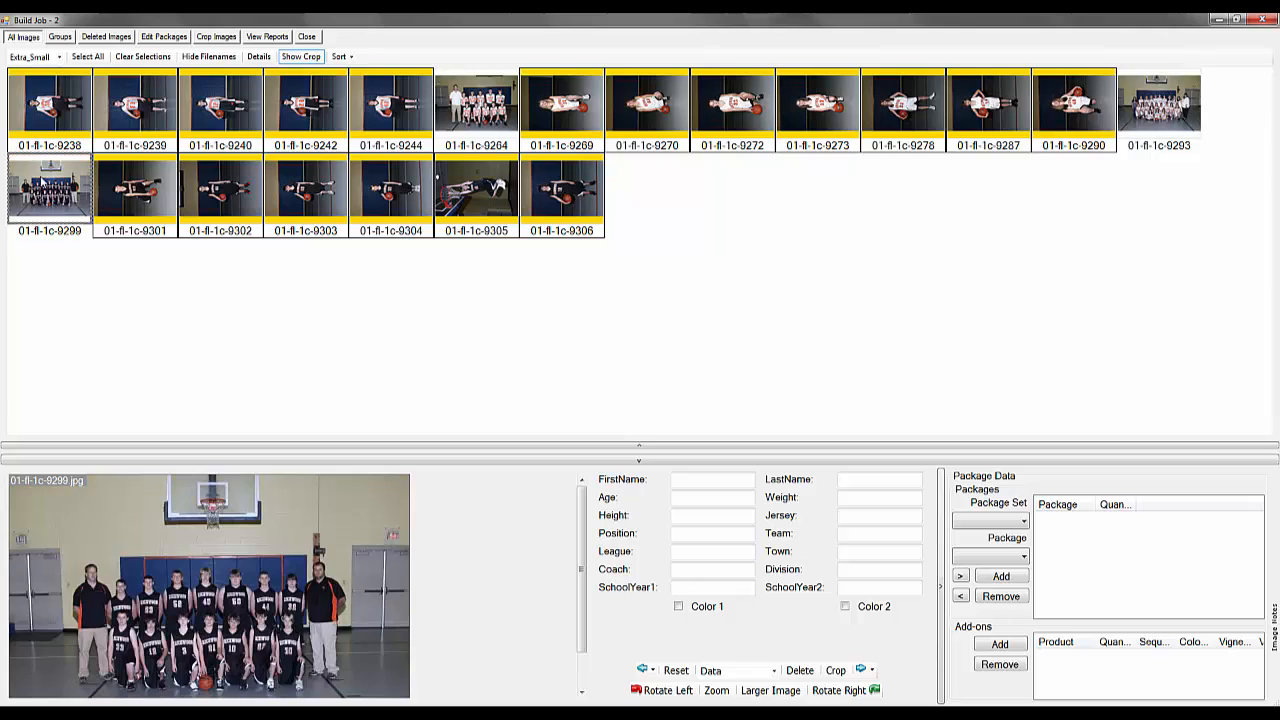
right_click(228, 117)
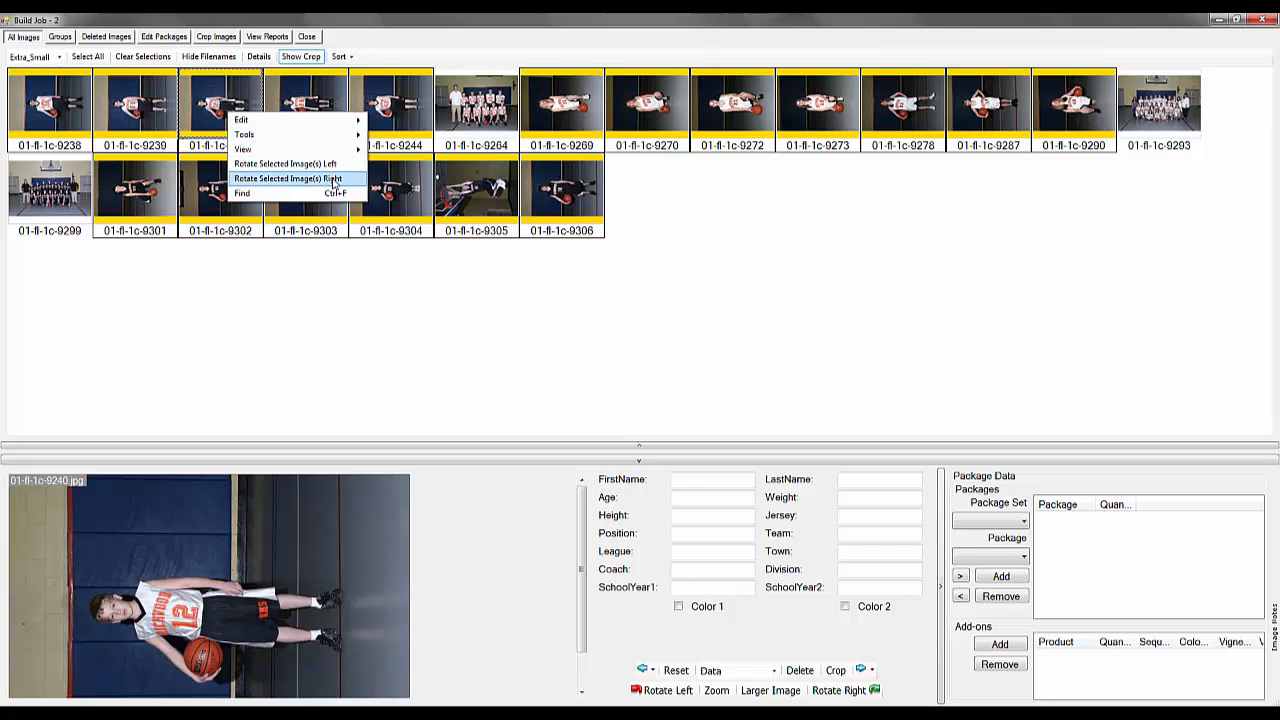
left_click(334, 180)
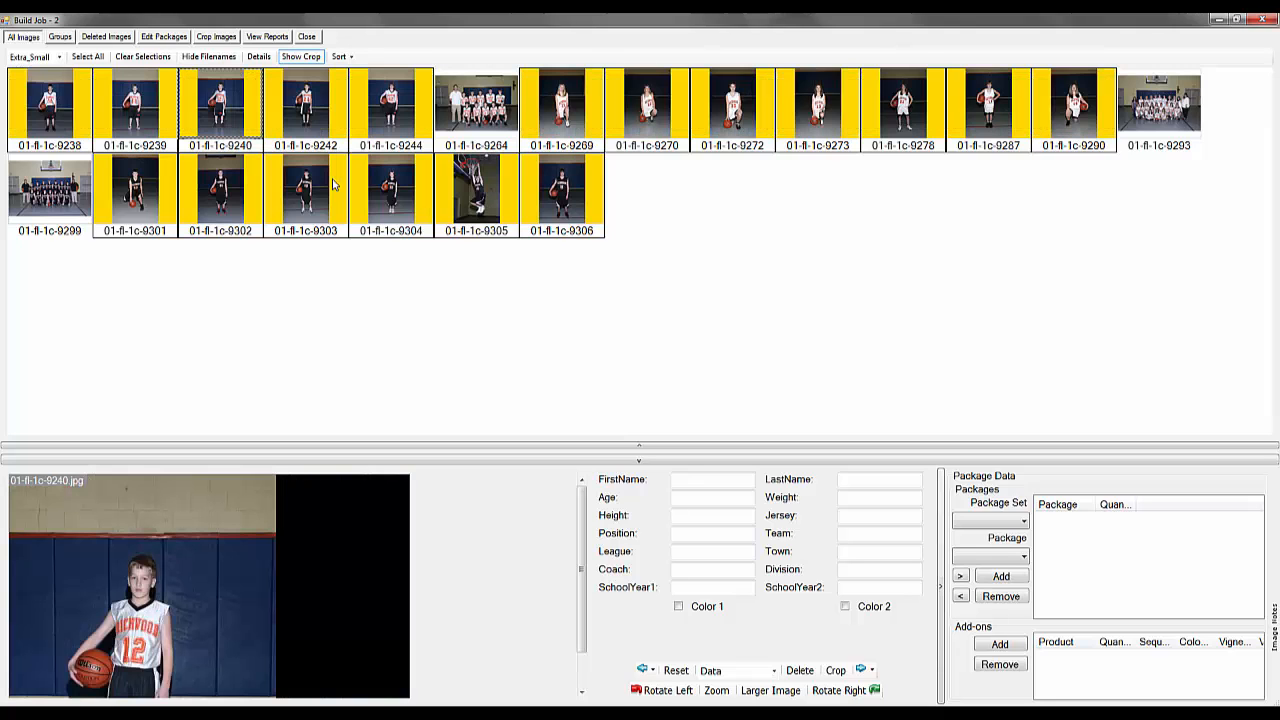
left_click(377, 279)
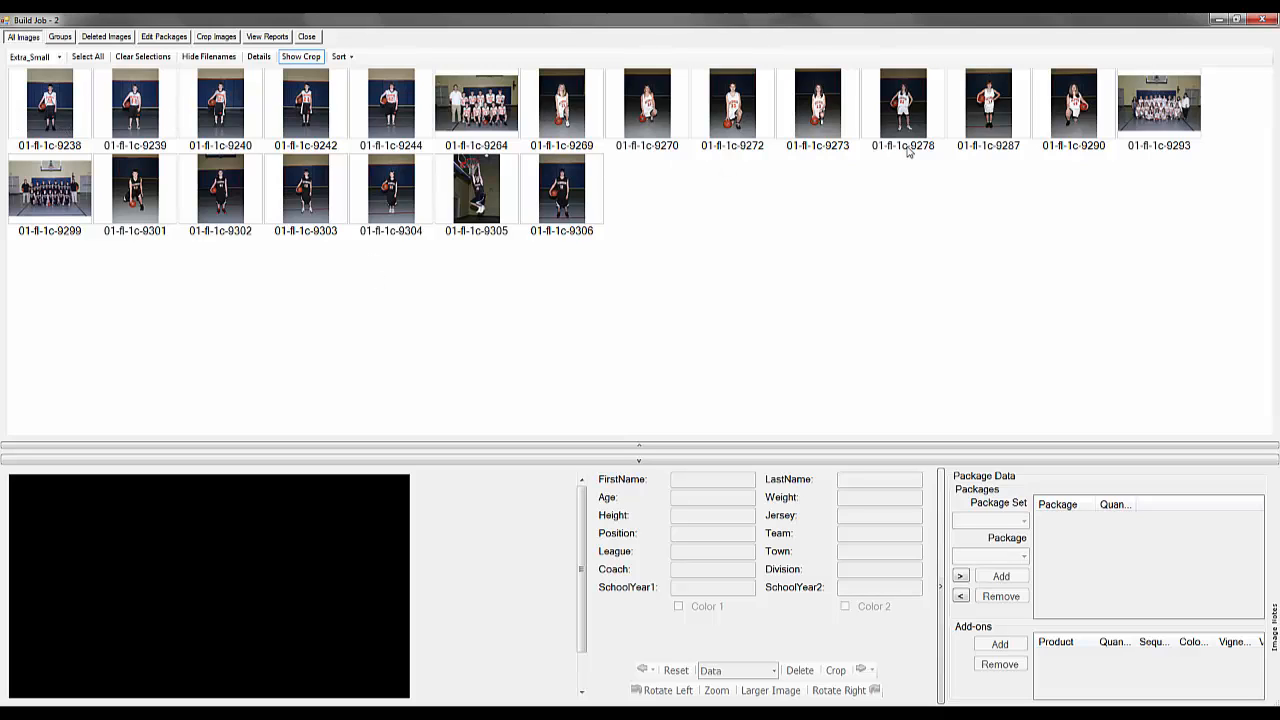
Compare the Small and Tiny thumbnail sizes and set the image thumbnails to Small.
left_click(58, 57)
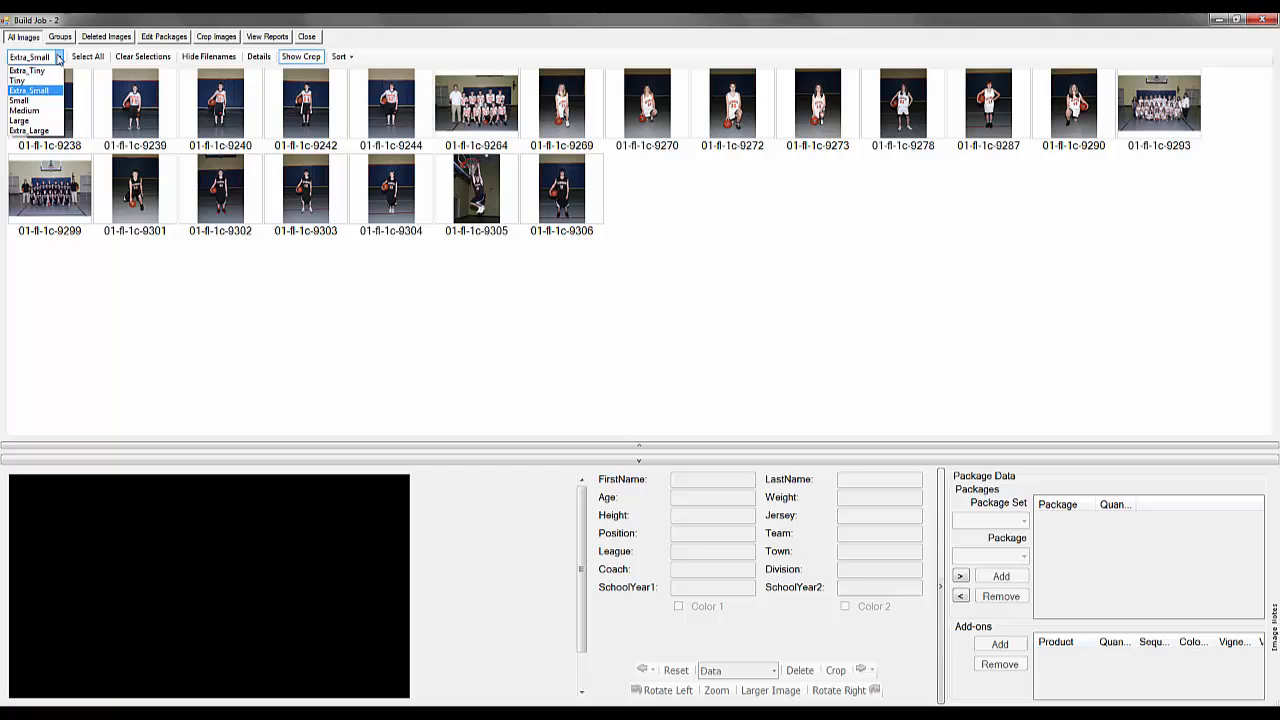
left_click(29, 100)
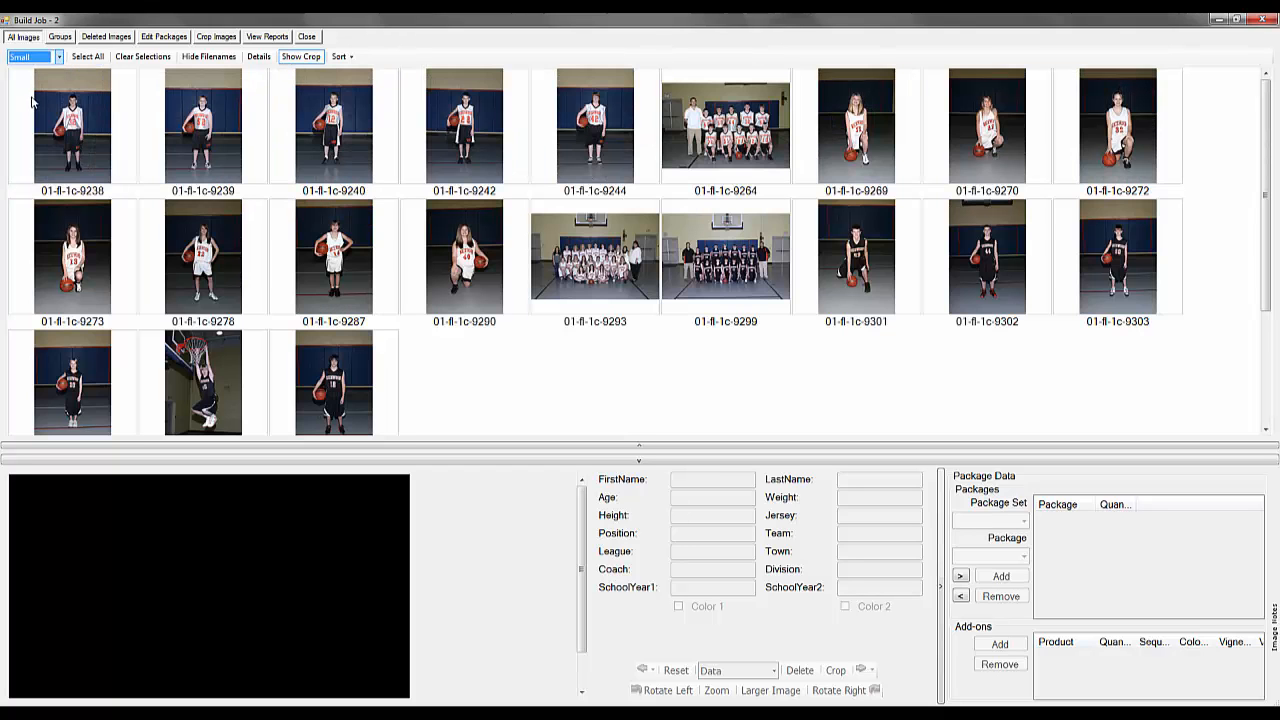
left_click(59, 57)
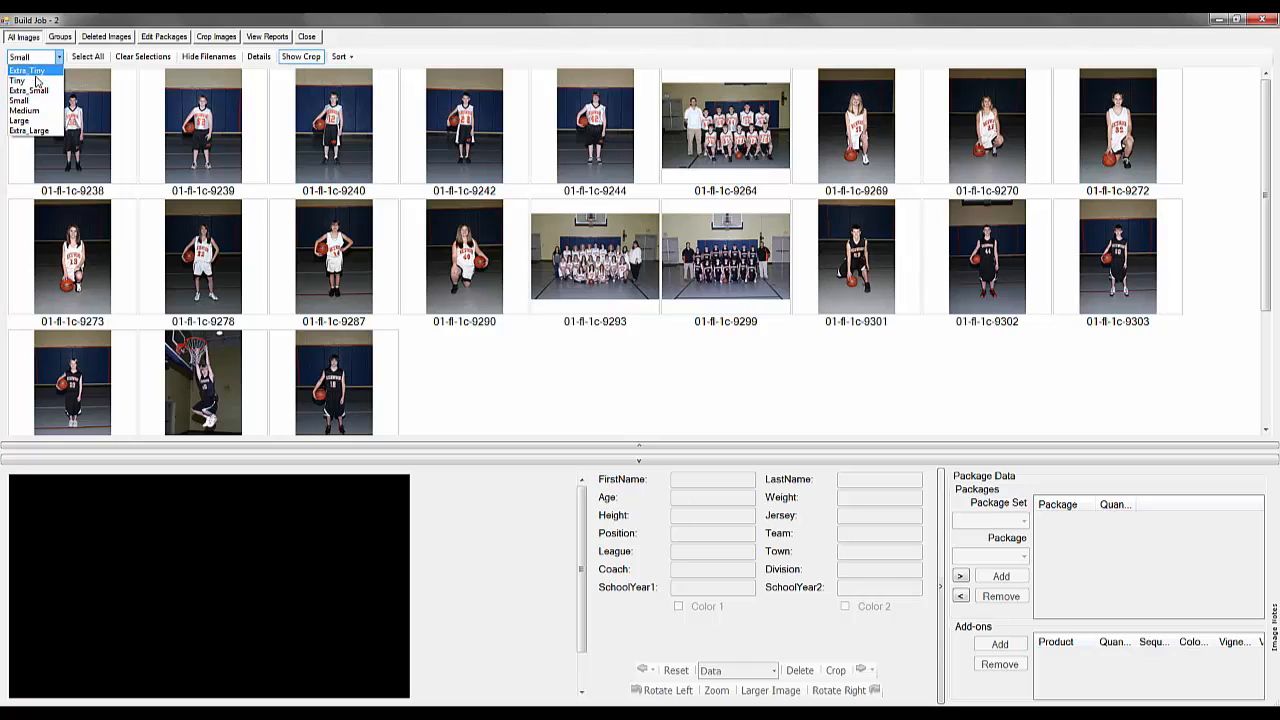
left_click(30, 66)
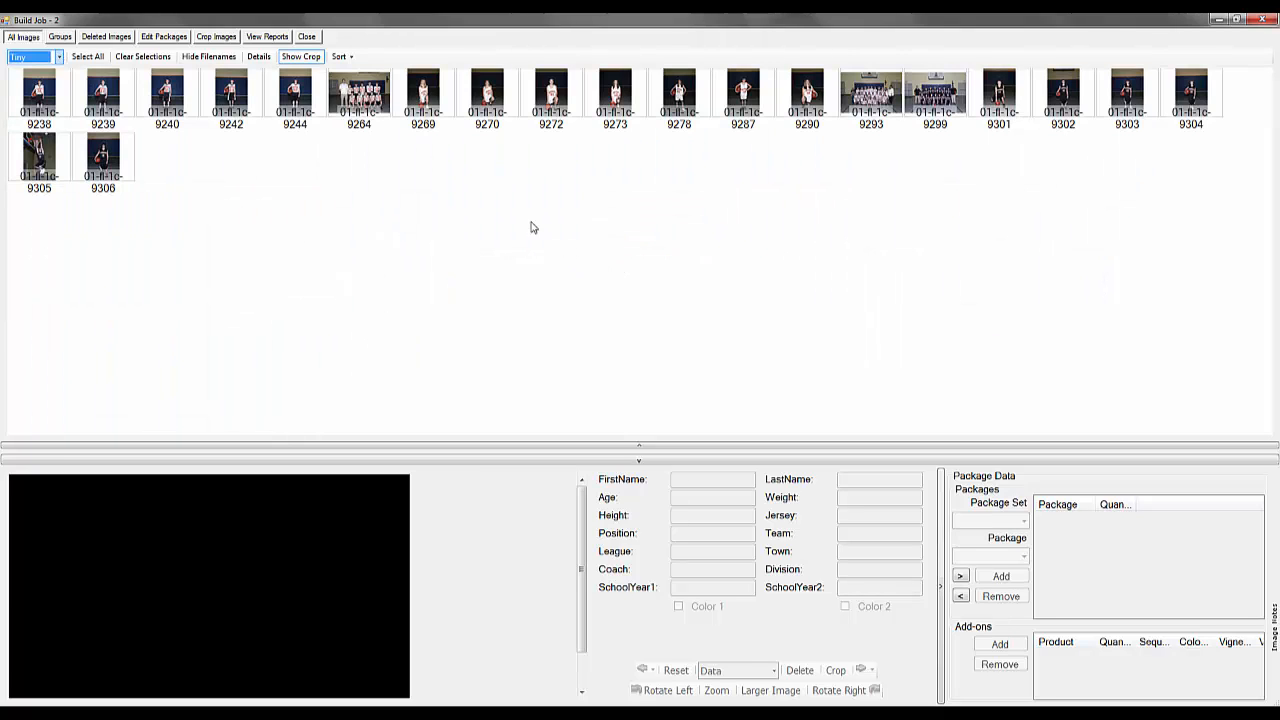
left_click(59, 57)
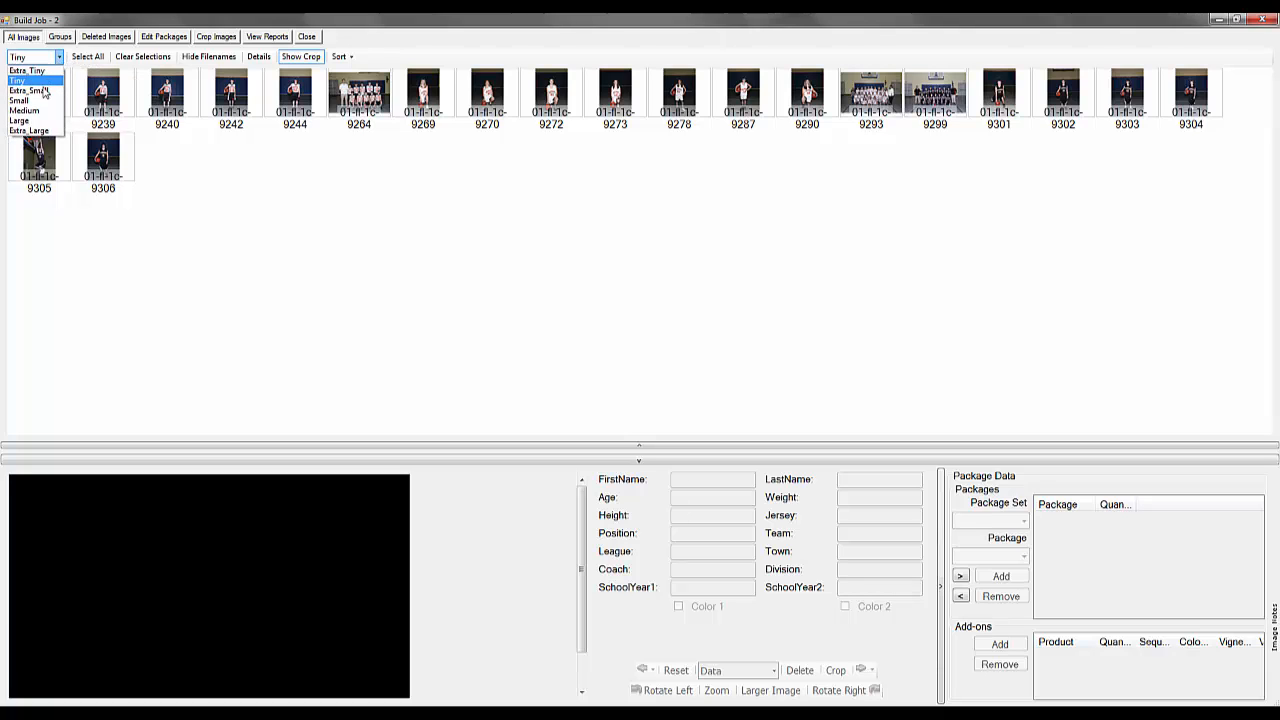
left_click(41, 103)
Delete image 01-fl-1c-9238 from the job.
left_click(73, 147)
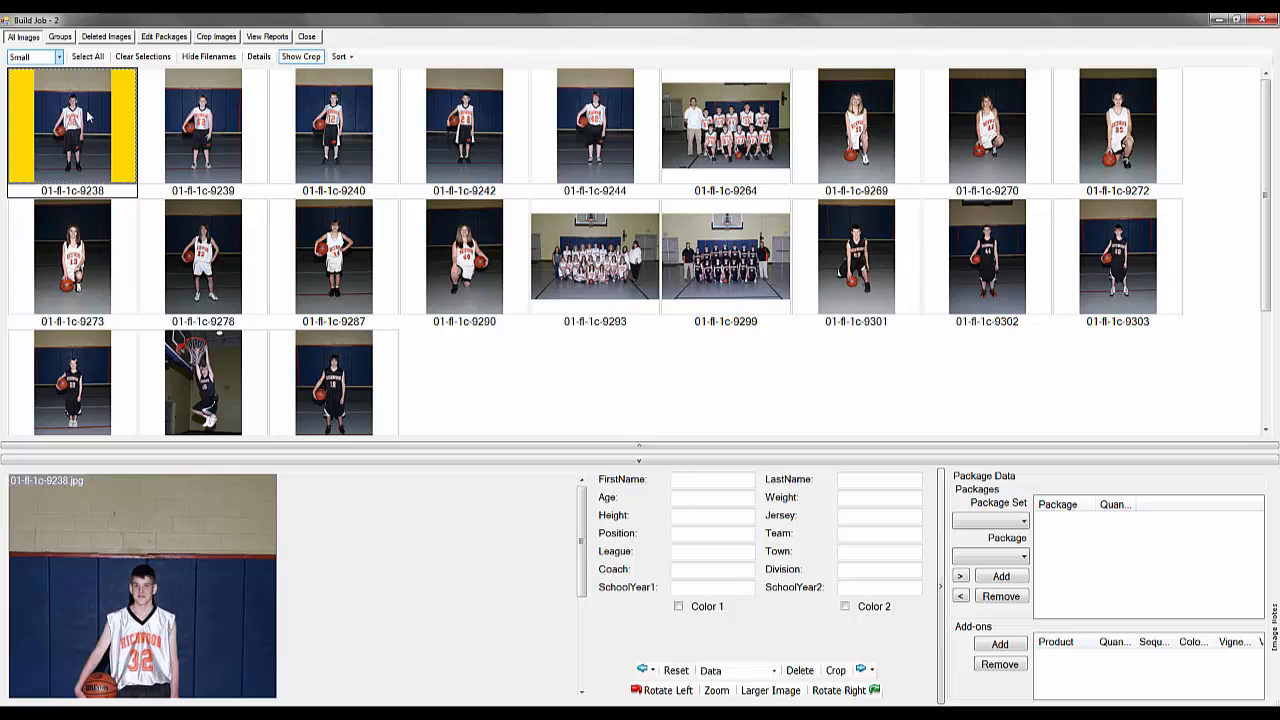
right_click(88, 117)
mouse_move(106, 120)
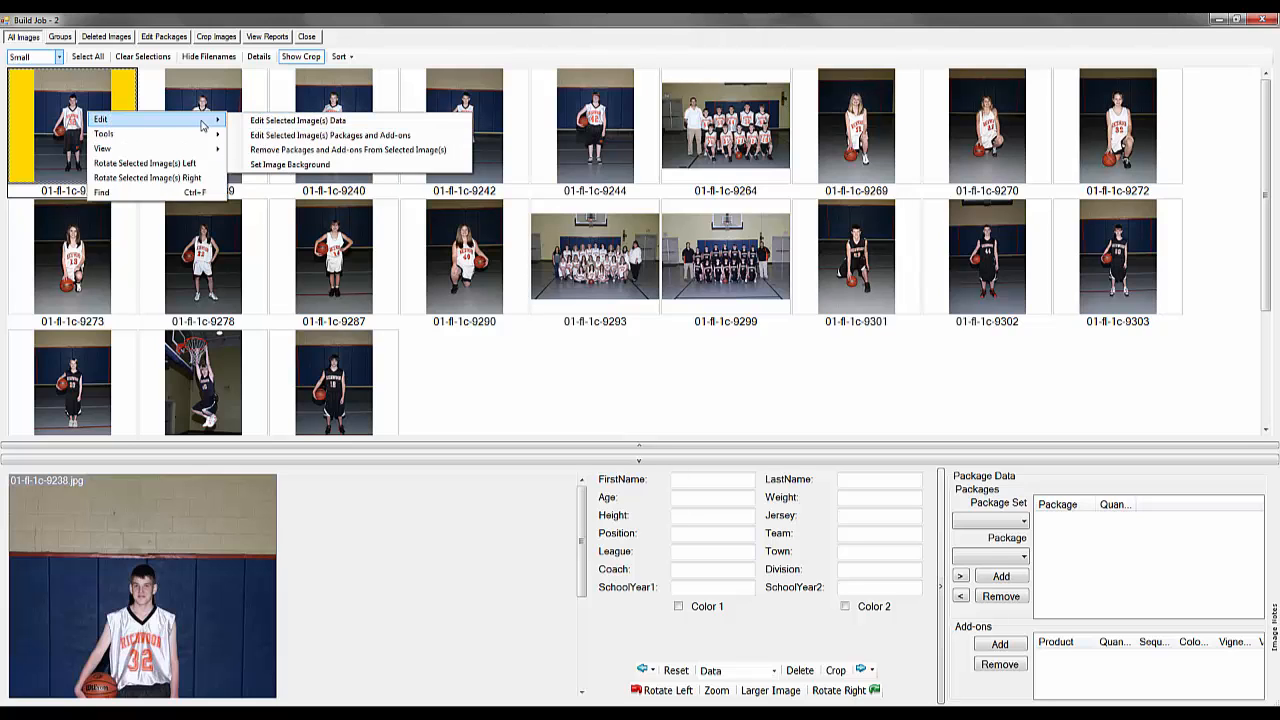
mouse_move(183, 140)
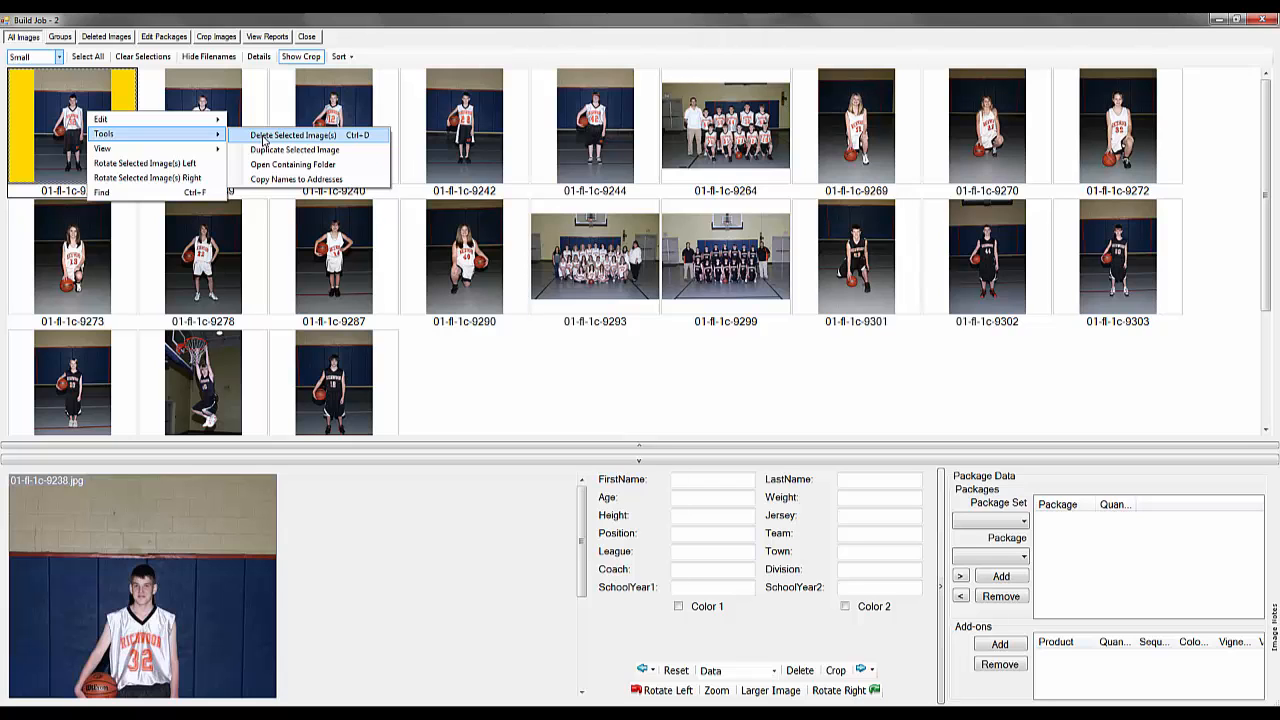
left_click(263, 136)
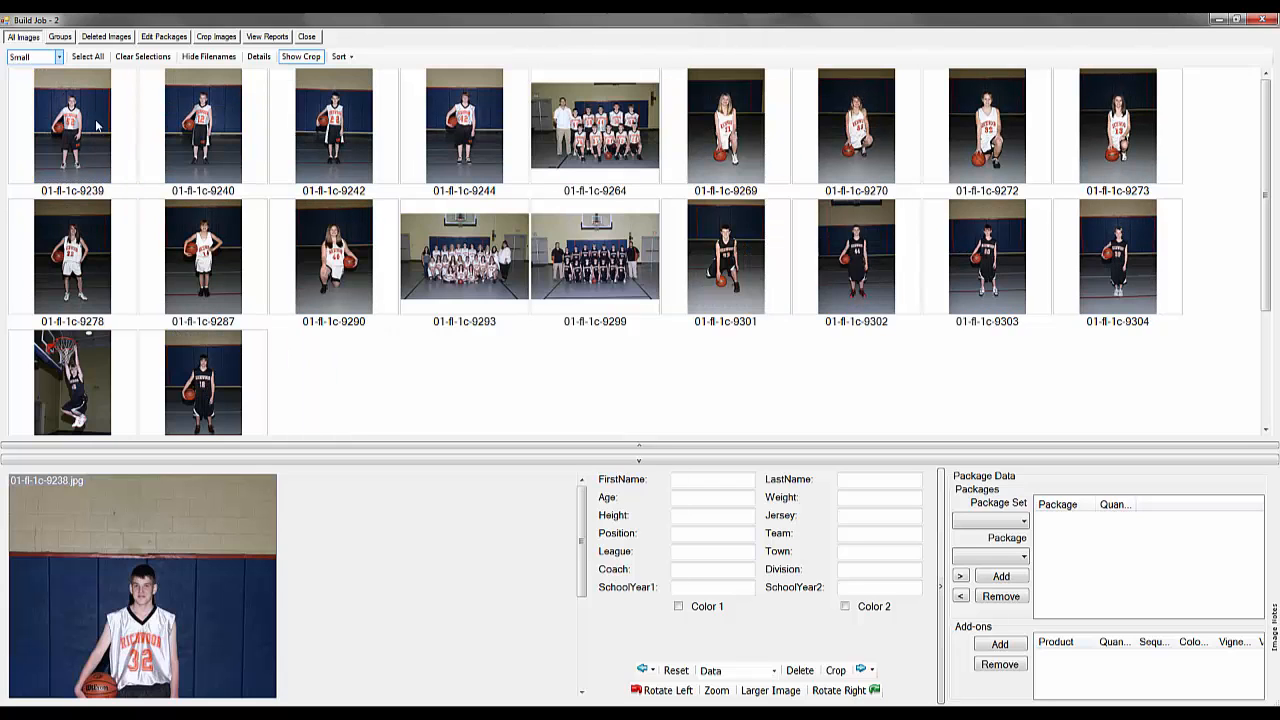
Restore image 01-fl-1c-9238 from the deleted images and return to the view of all images.
left_click(106, 37)
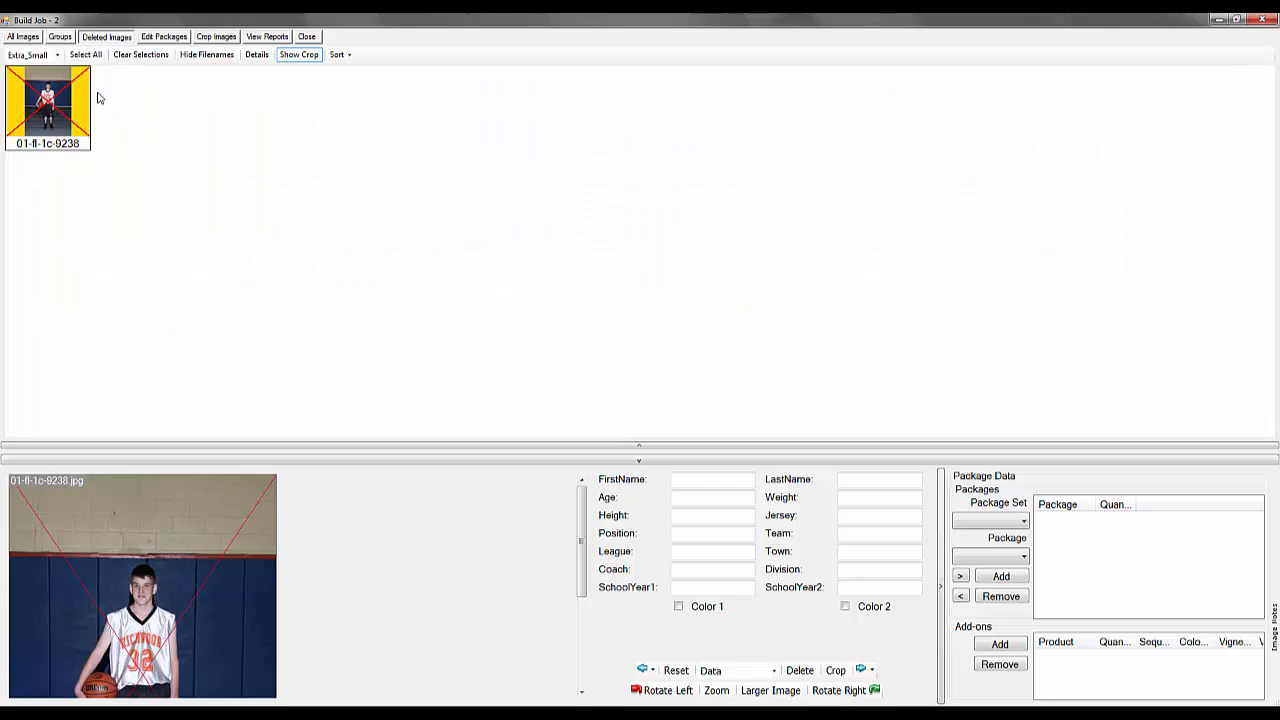
right_click(64, 103)
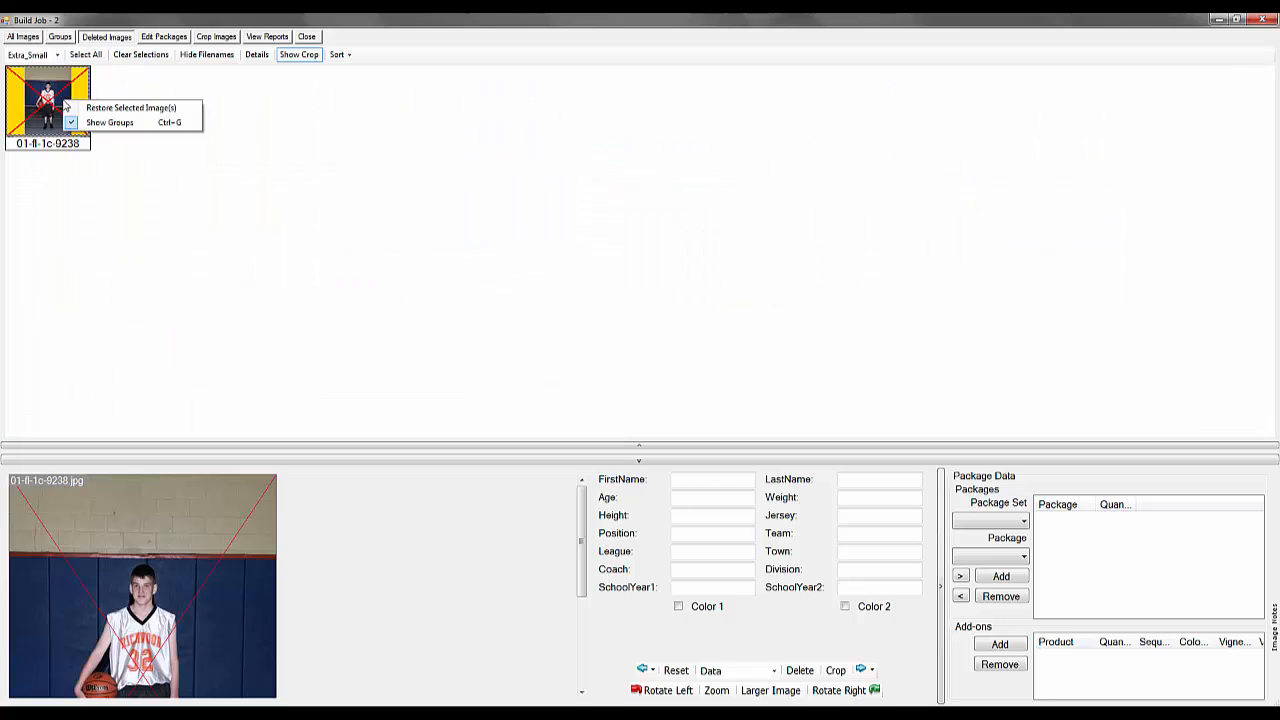
left_click(134, 110)
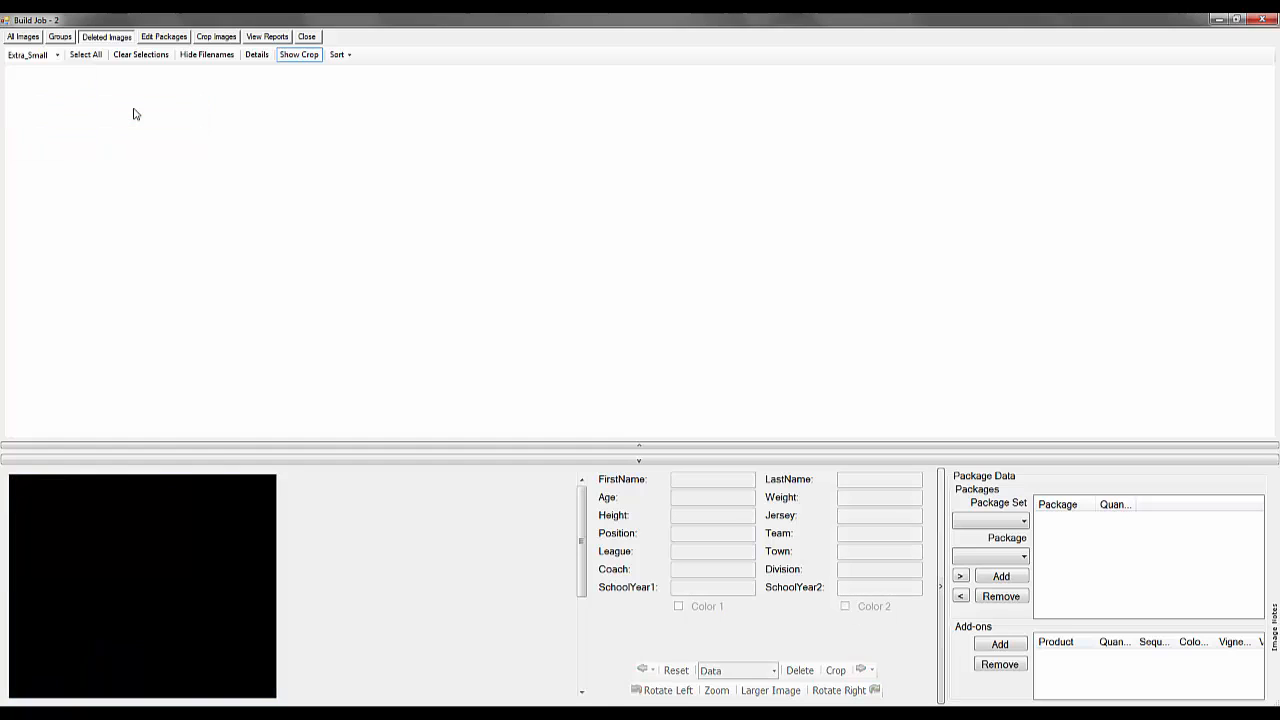
left_click(22, 38)
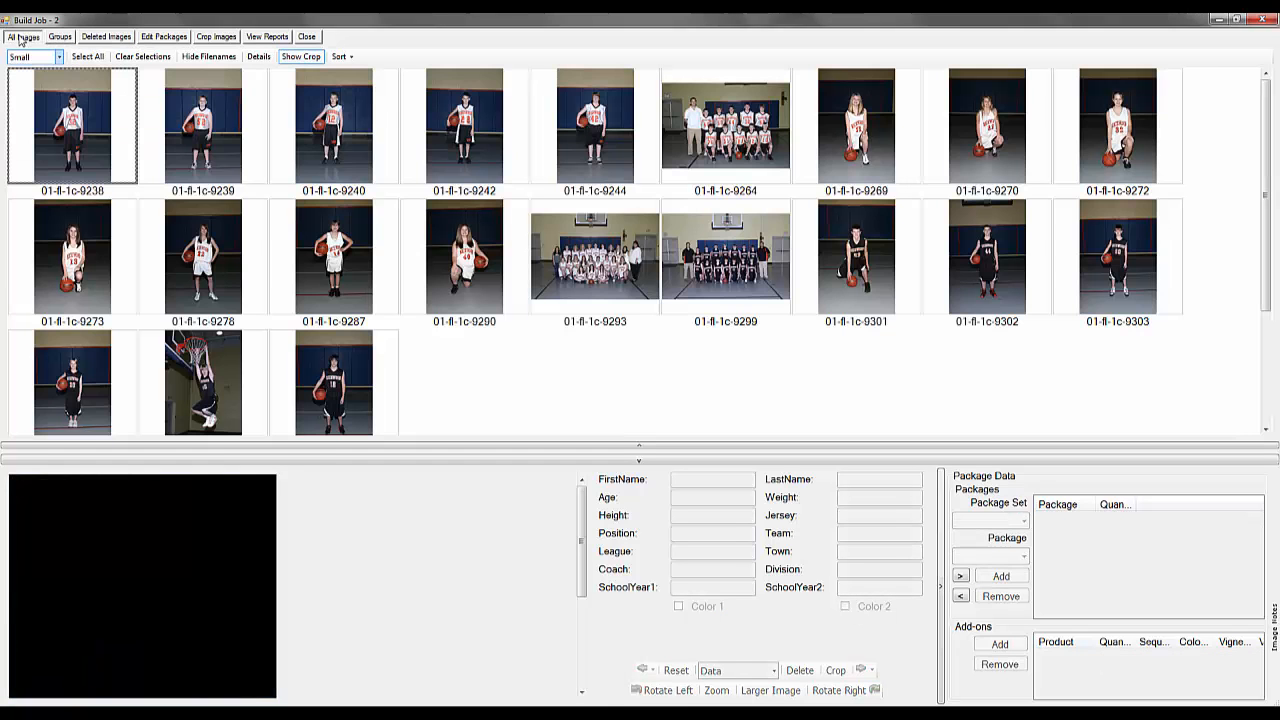
Show the enlarged preview of image 01-fl-1c-9238, browse the neighbouring images 9239 to 9242 beside it, and close the preview.
right_click(86, 115)
mouse_move(190, 134)
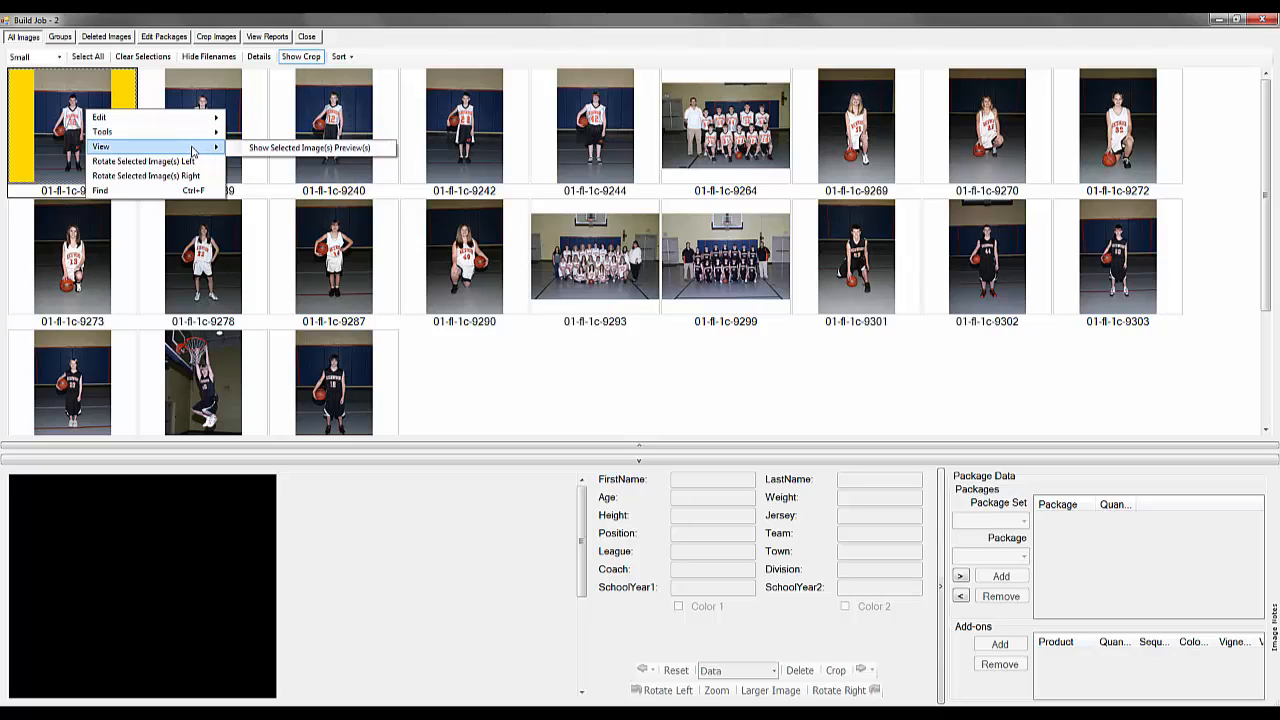
left_click(278, 154)
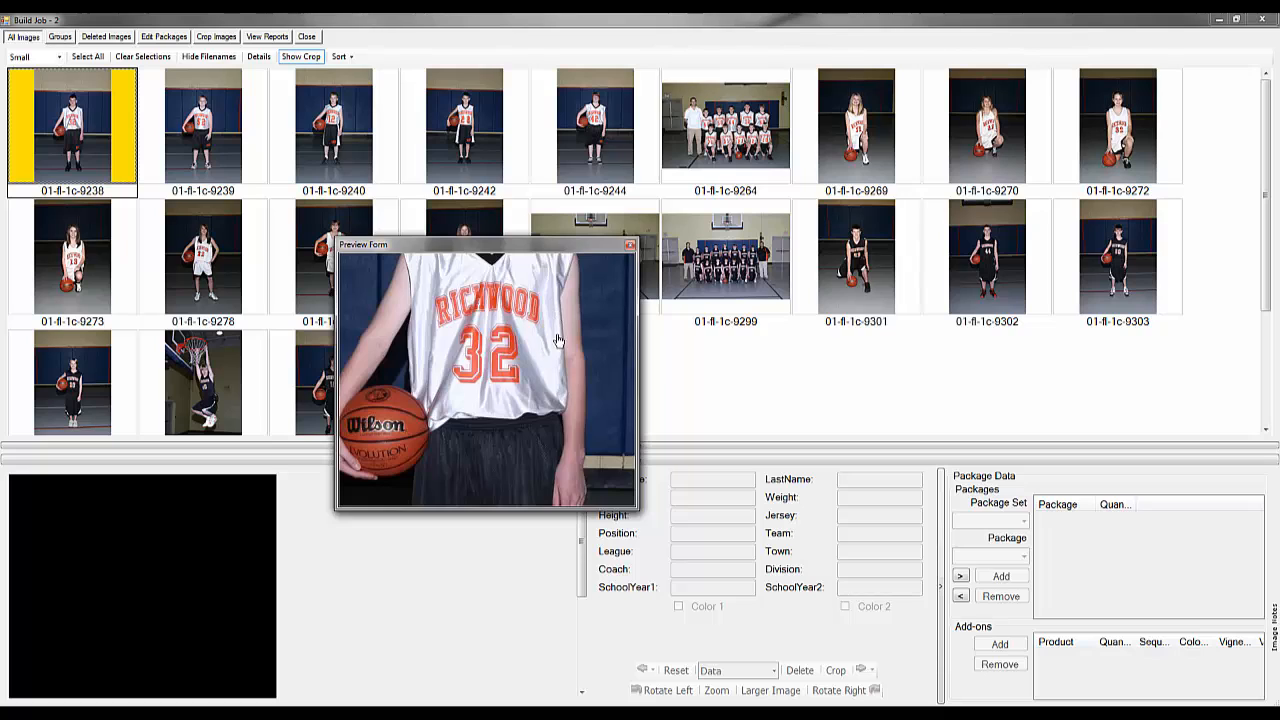
left_click_drag(536, 244, 500, 388)
left_click(216, 114)
left_click(380, 118)
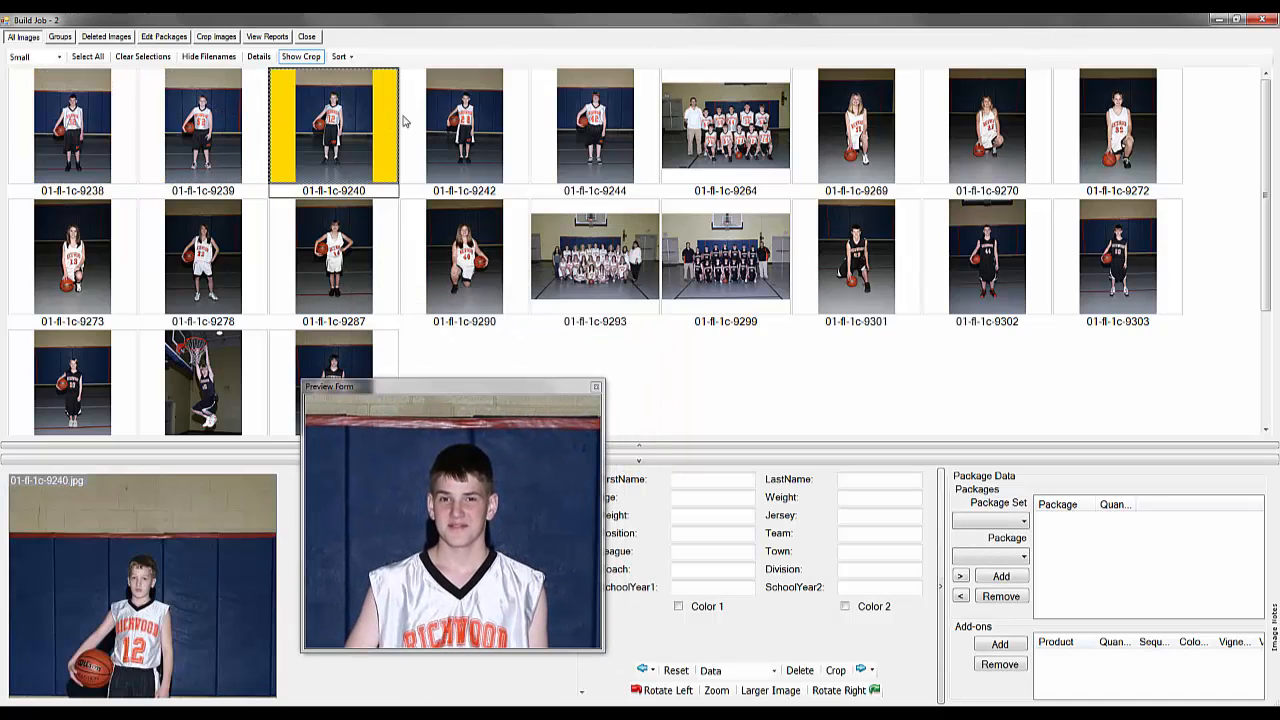
left_click(464, 120)
left_click(291, 124)
left_click(229, 125)
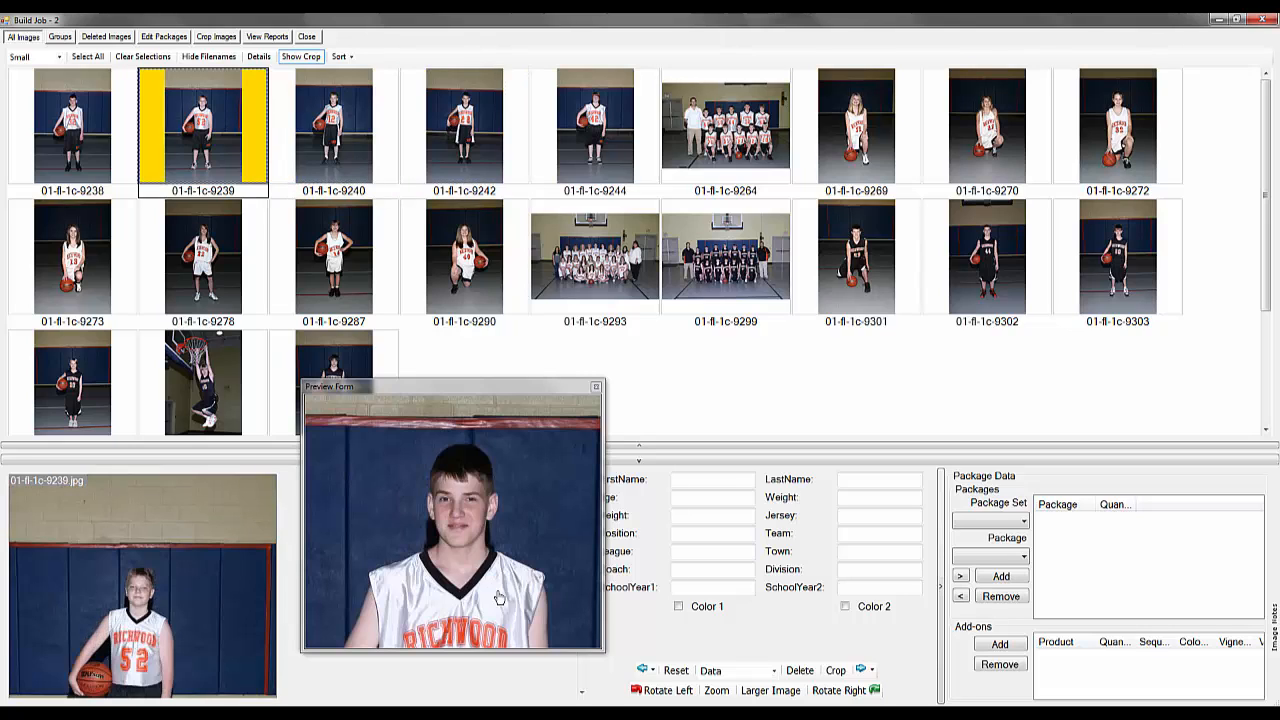
left_click(50, 110)
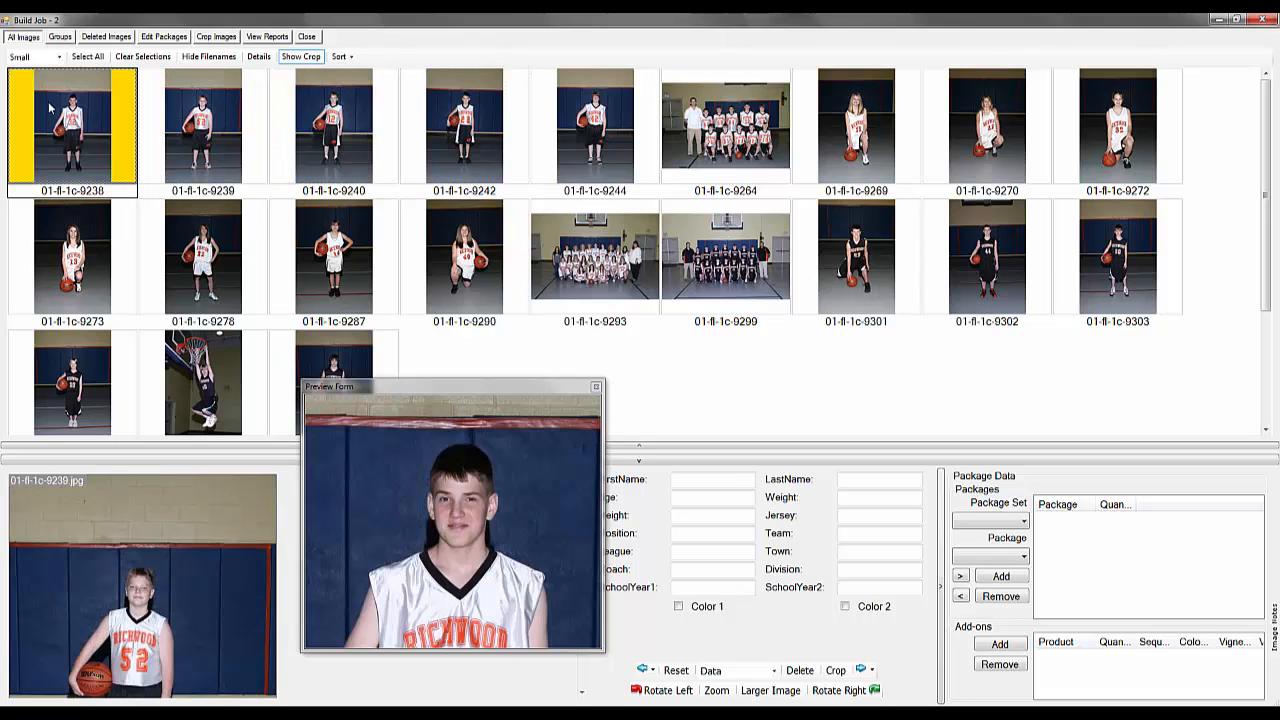
left_click(596, 388)
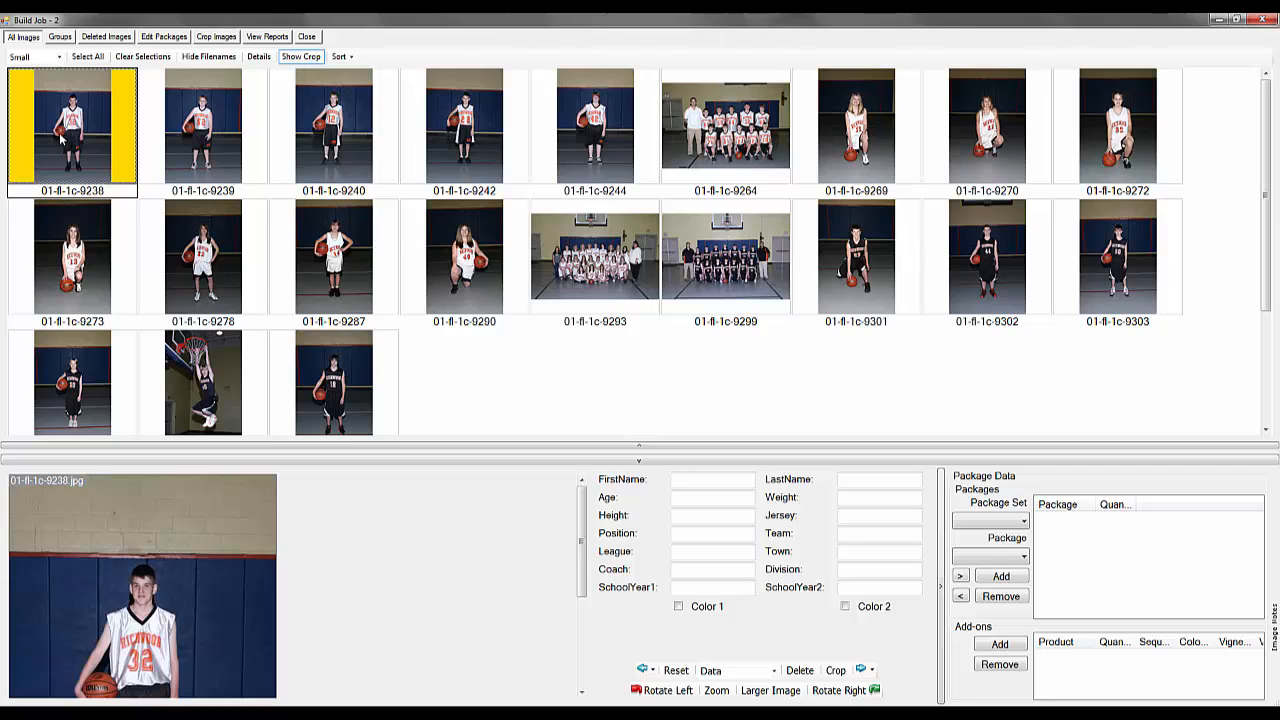
Assign package A from the Sports package set to image 01-fl-1c-9238.
left_click(345, 170)
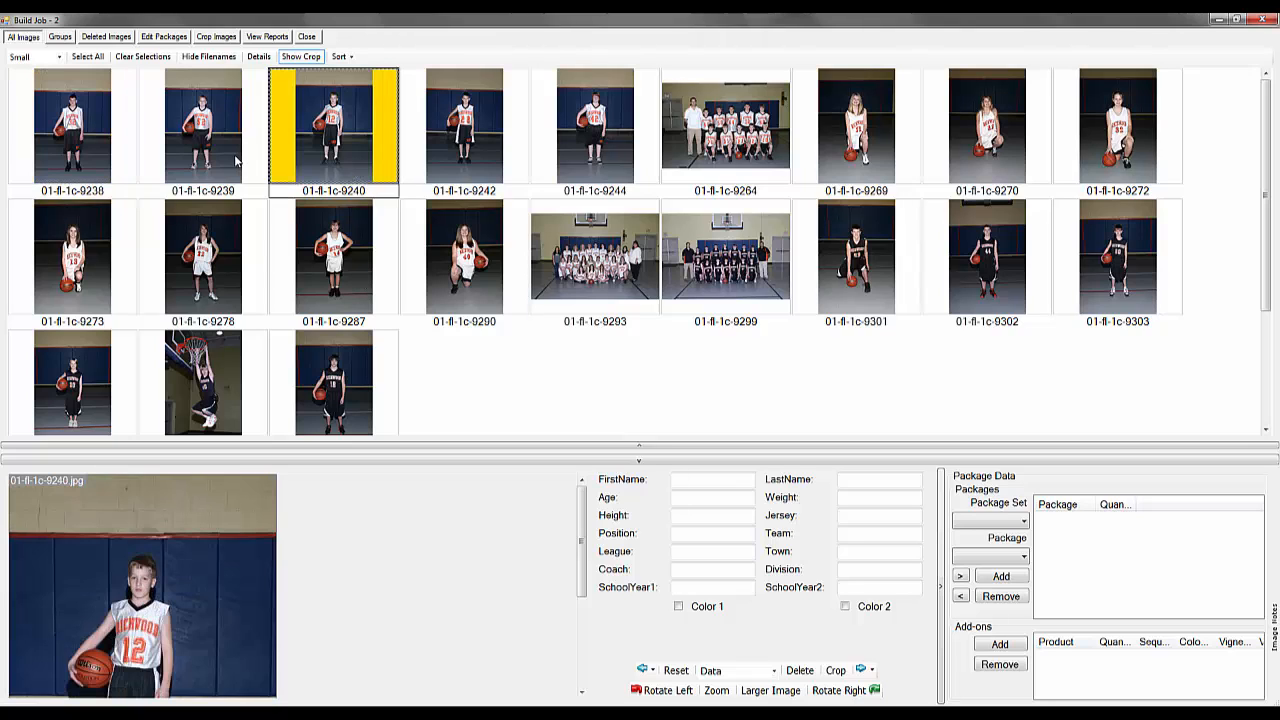
left_click(237, 160)
left_click(108, 150)
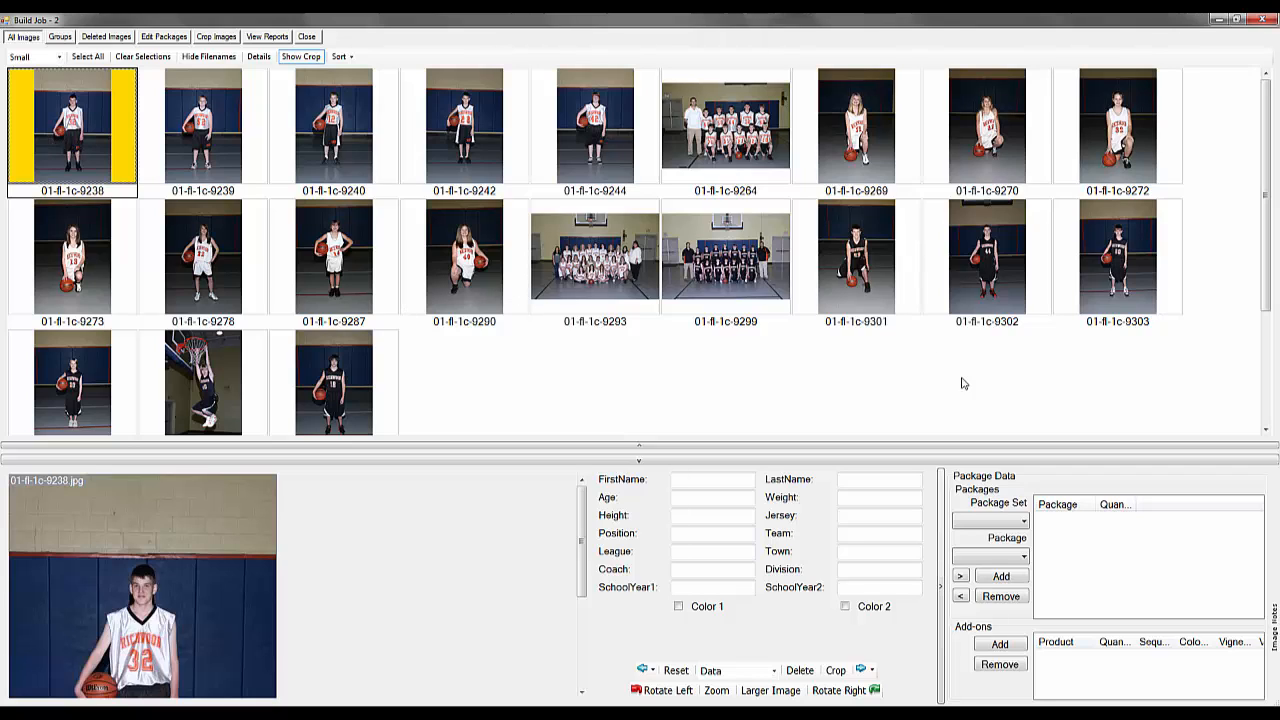
left_click(1023, 526)
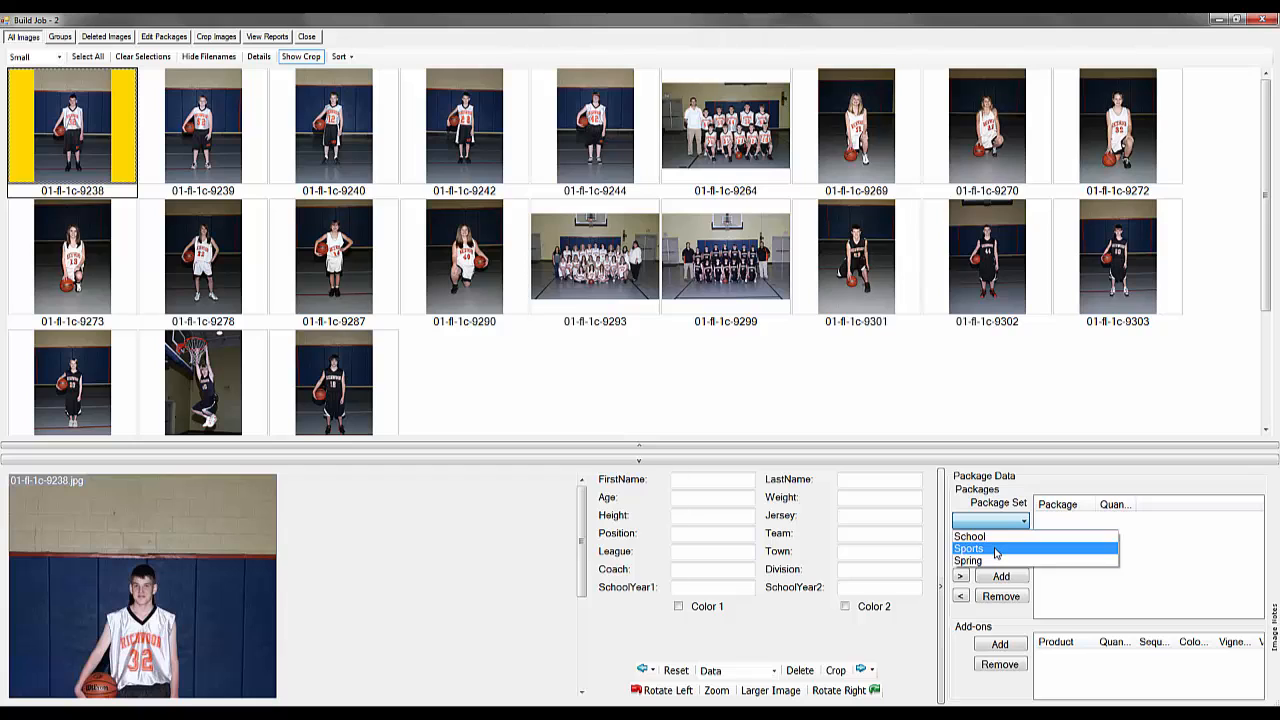
left_click(996, 550)
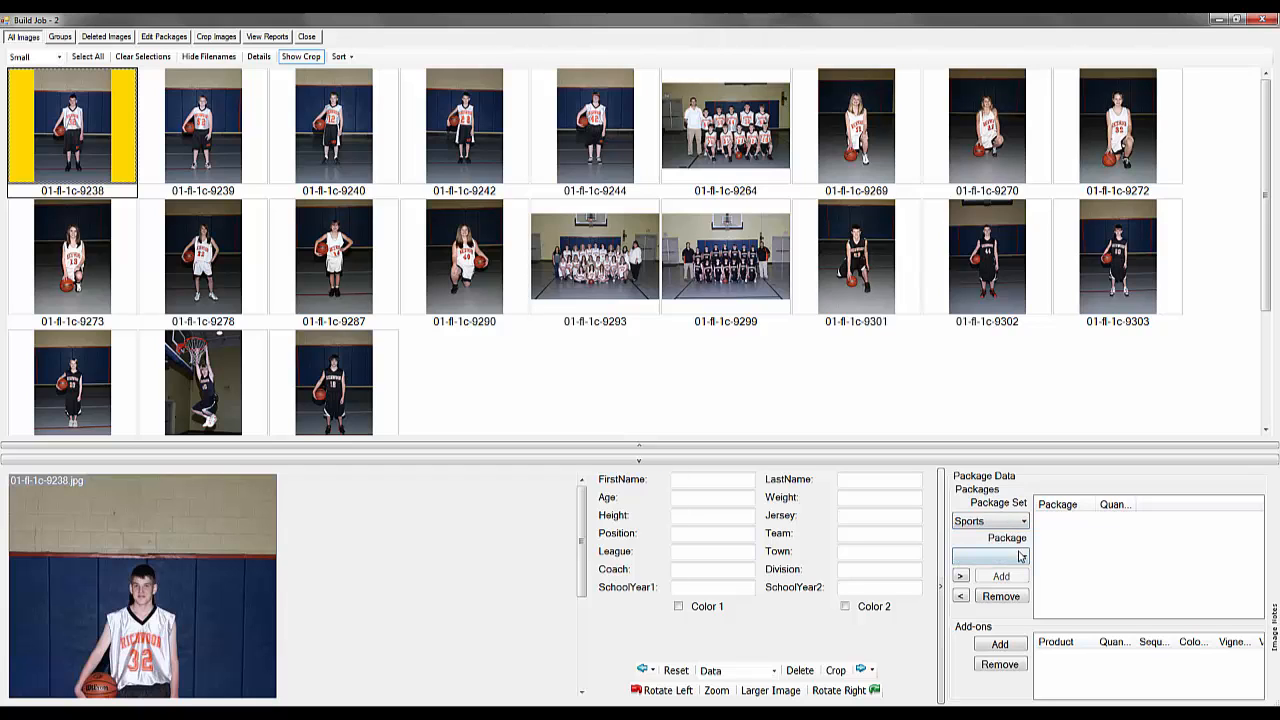
left_click(1021, 556)
left_click(1011, 567)
left_click(1002, 576)
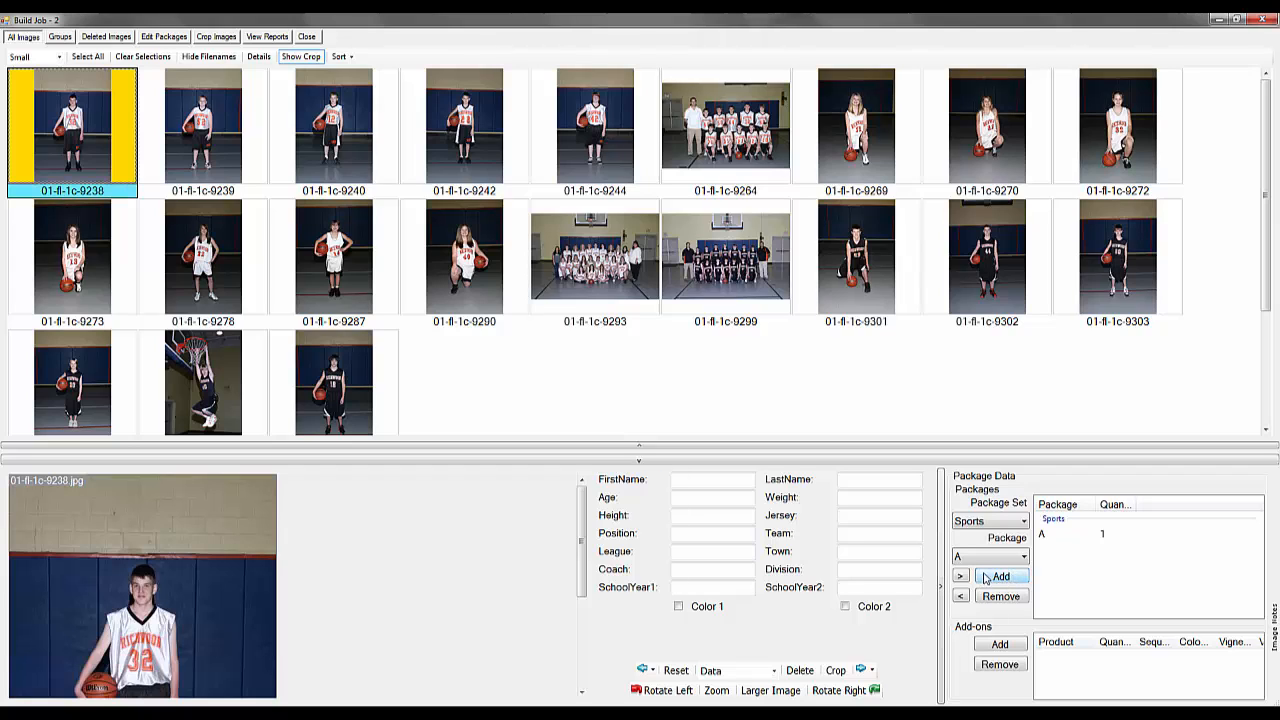
Assign package B from the Sports package set to image 01-fl-1c-9239.
left_click(194, 143)
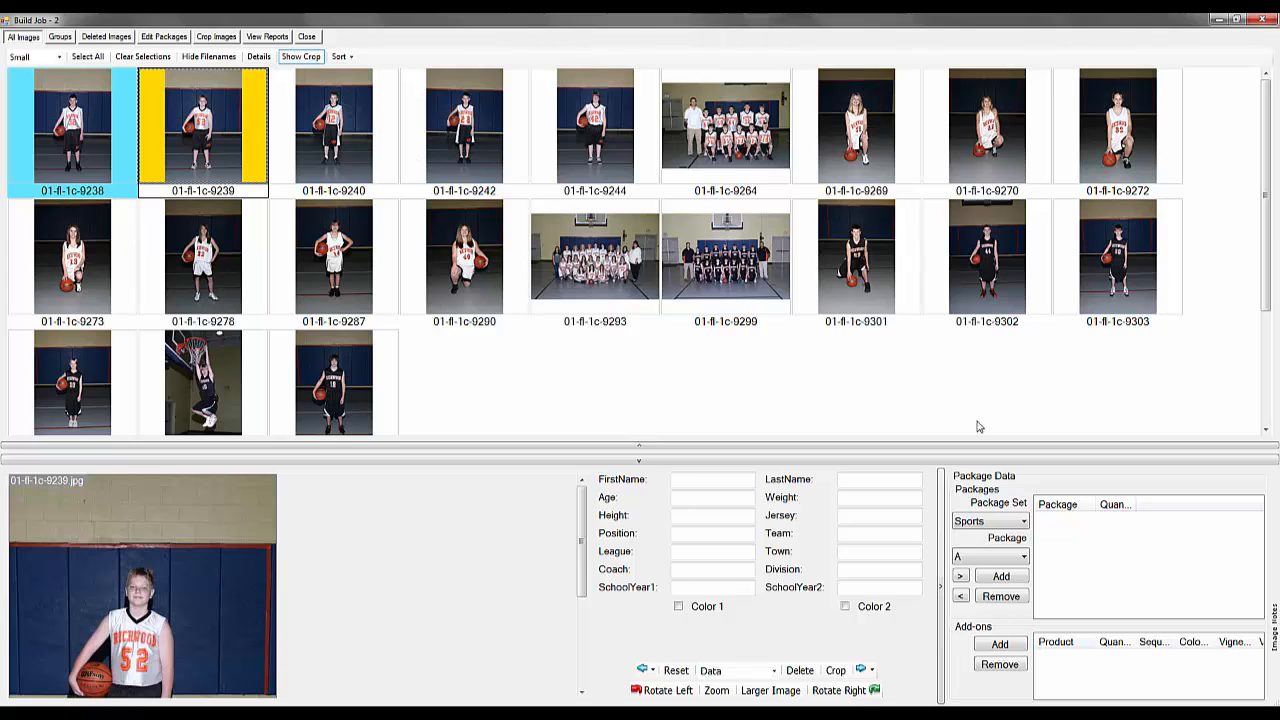
left_click(1005, 556)
left_click(1005, 585)
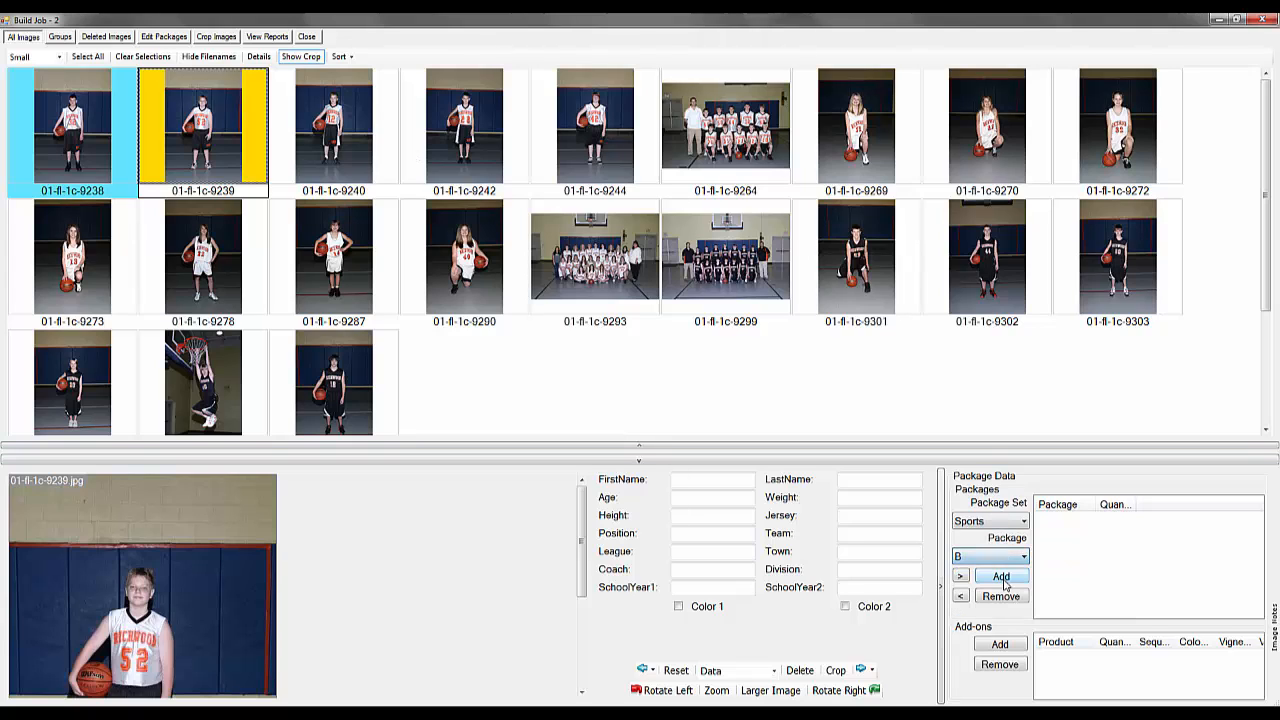
left_click(1003, 580)
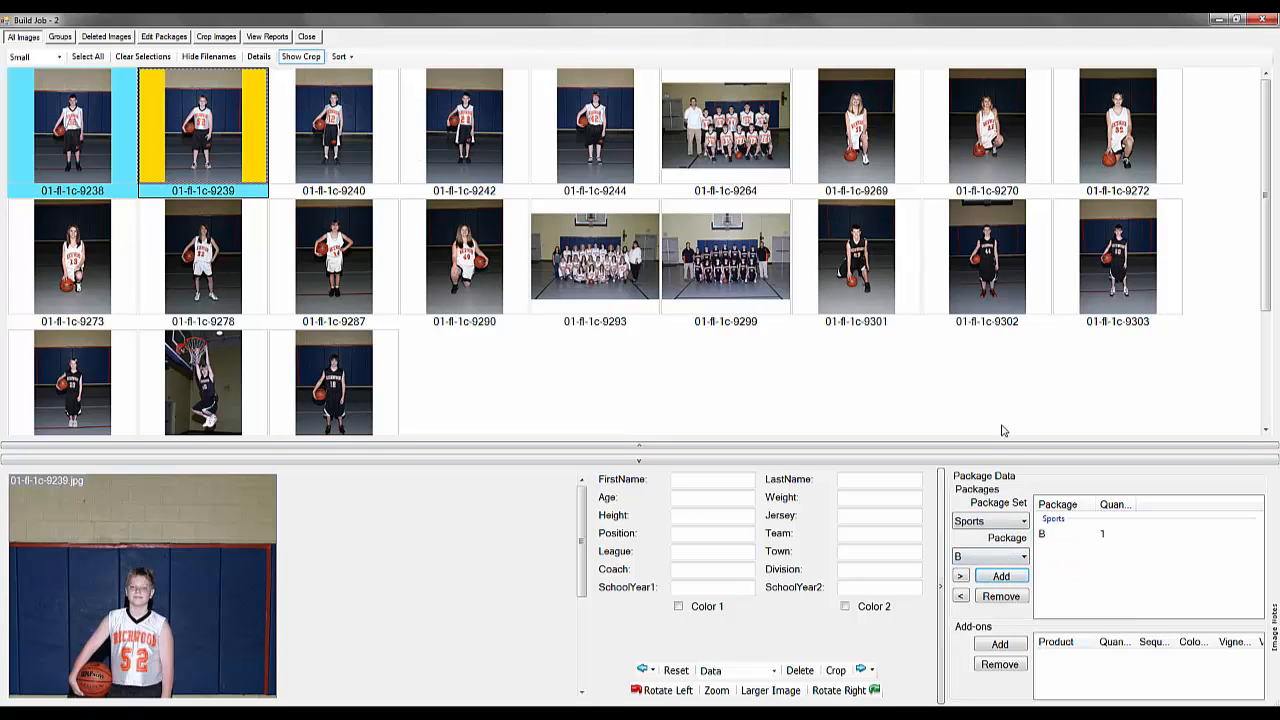
Add Sports package C to image 01-fl-1c-9240 and set the package quantity to 2.
left_click(328, 162)
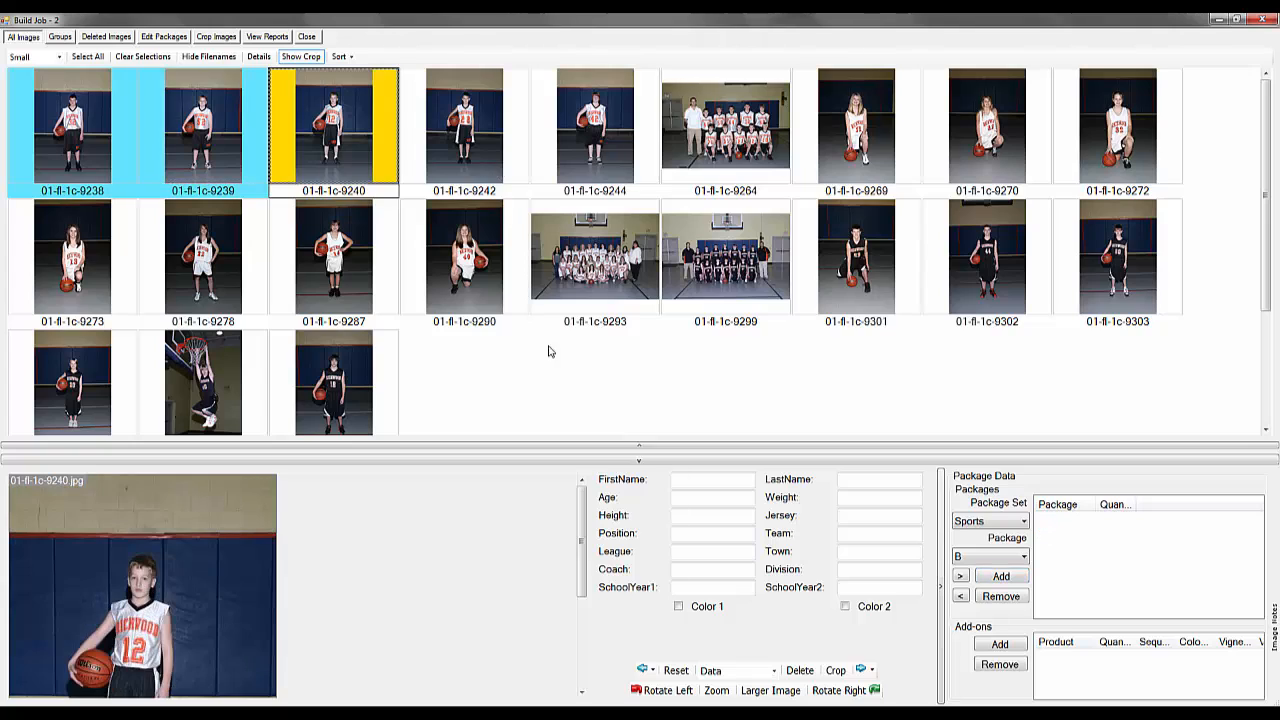
left_click(1015, 553)
left_click(1017, 594)
left_click(1001, 577)
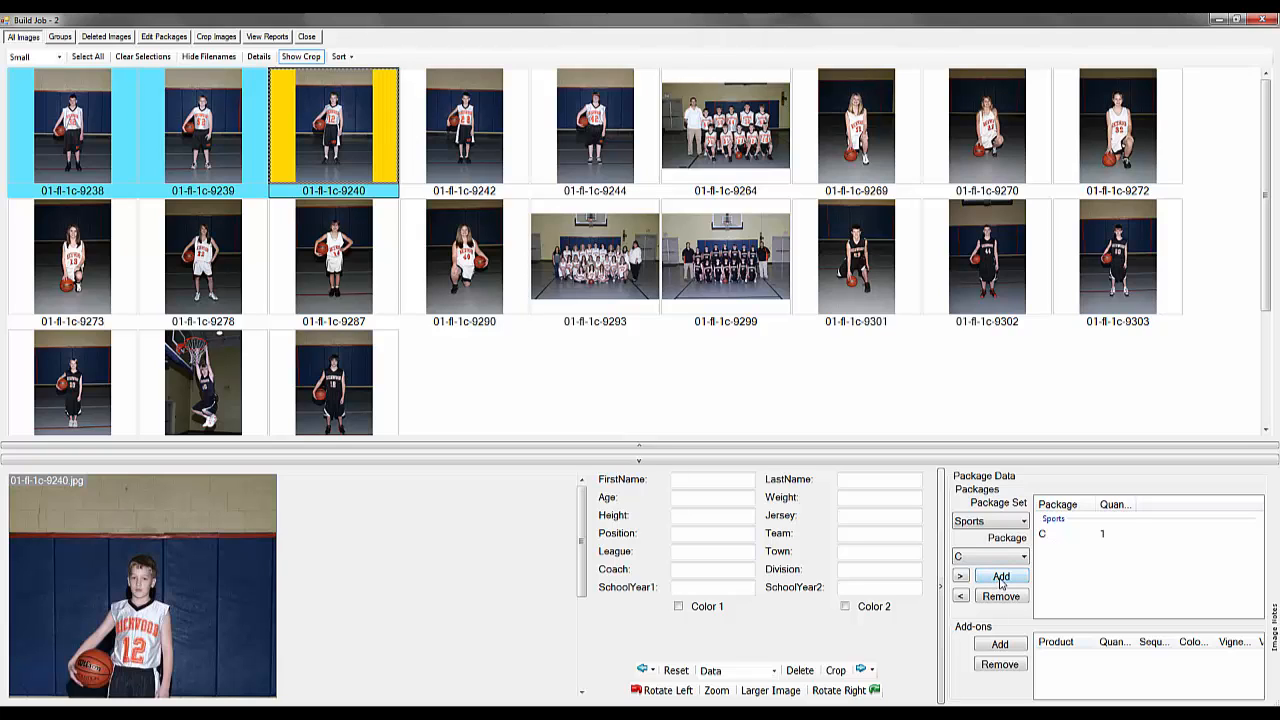
double_click(1050, 534)
left_click(661, 367)
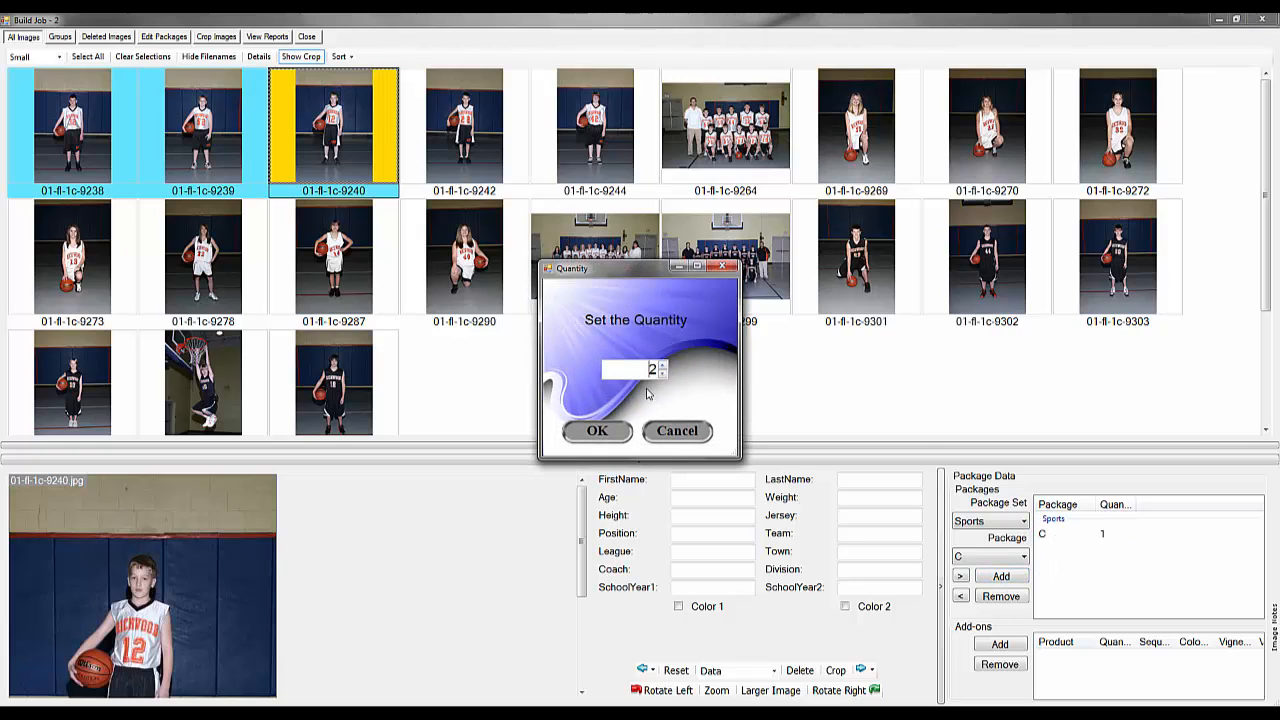
left_click(597, 431)
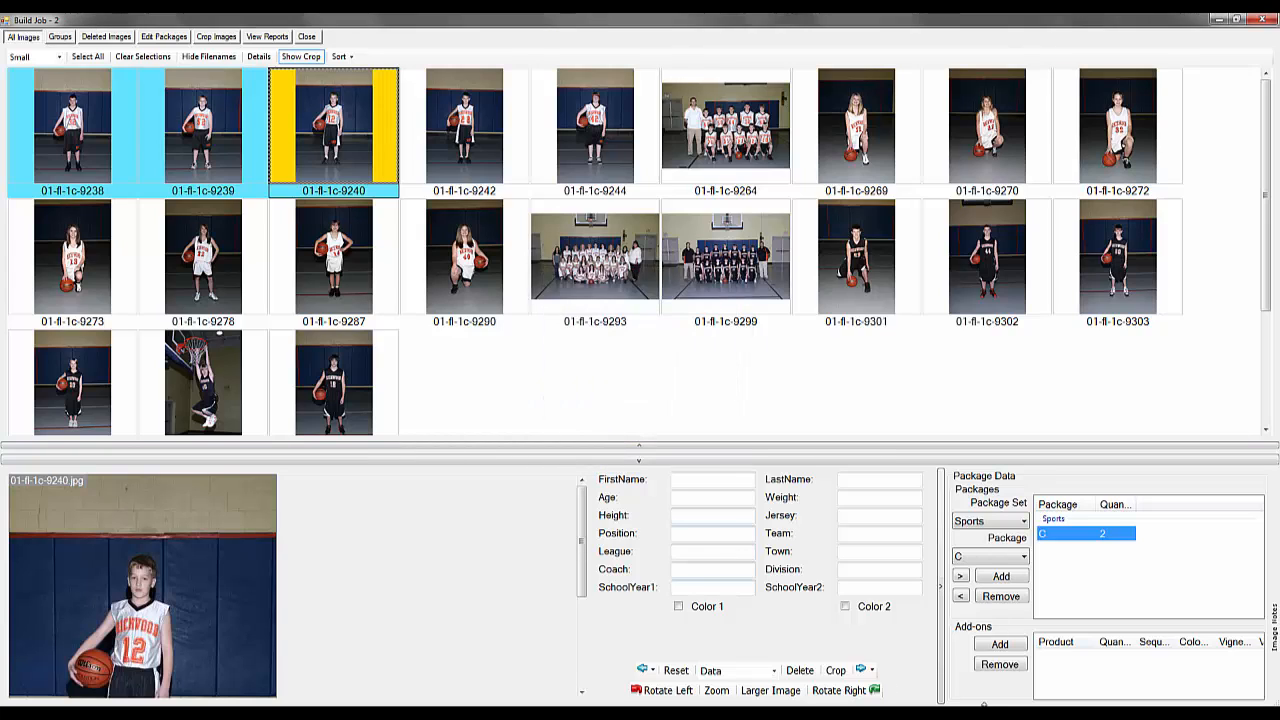
Step through the images following 01-fl-1c-9240 as far as 01-fl-1c-9244 from the package controls.
left_click(960, 578)
left_click(960, 595)
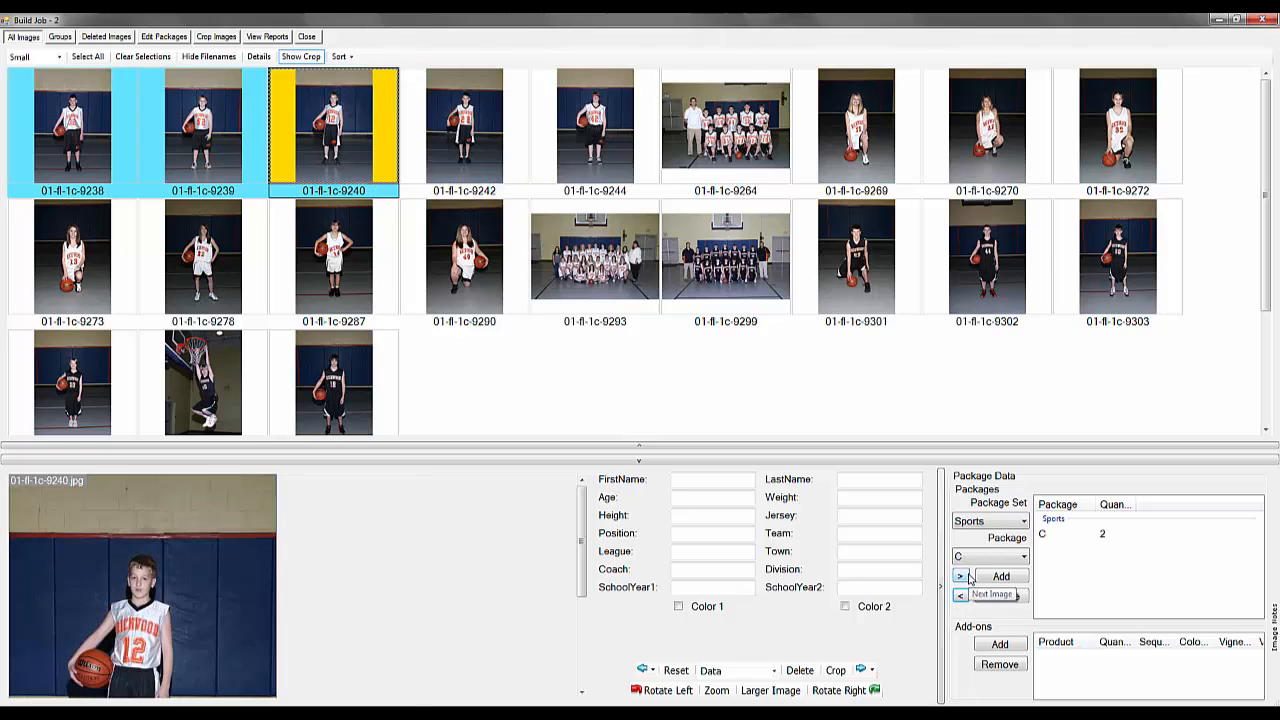
left_click(960, 577)
left_click(960, 595)
left_click(960, 577)
left_click(960, 577)
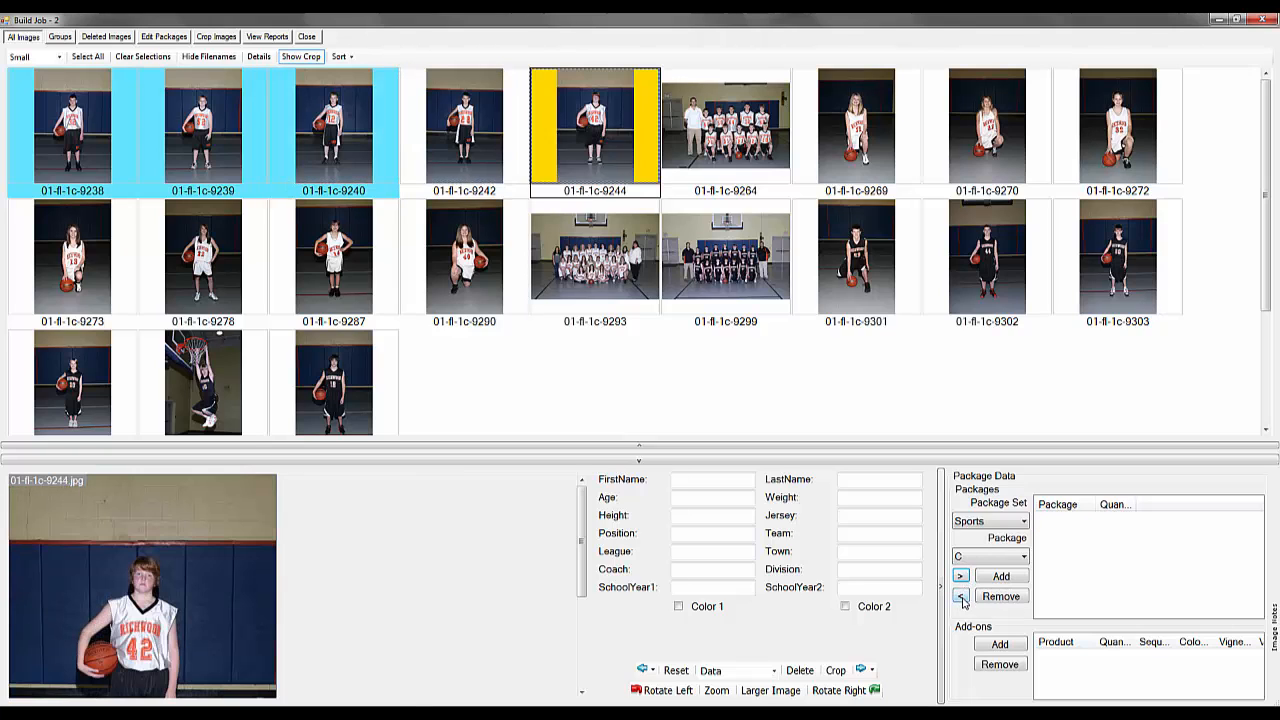
Return to image 01-fl-1c-9240 and remove package C from it.
left_click(961, 597)
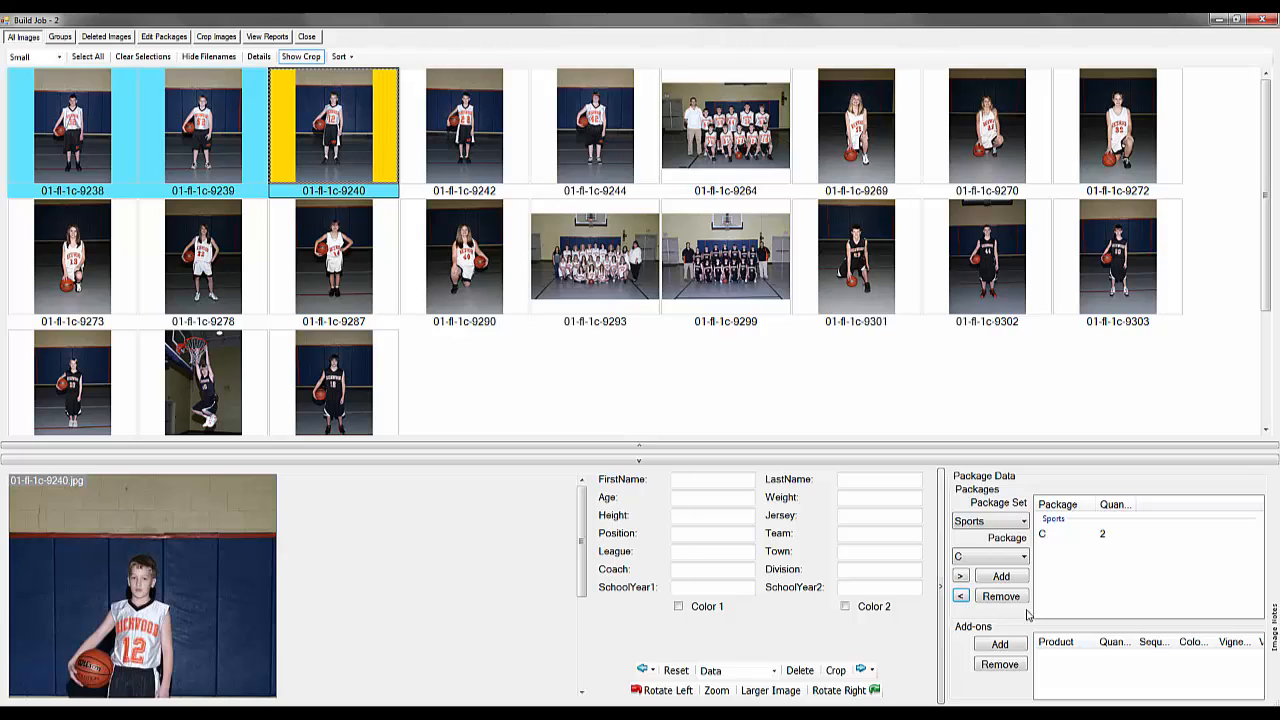
left_click(1061, 538)
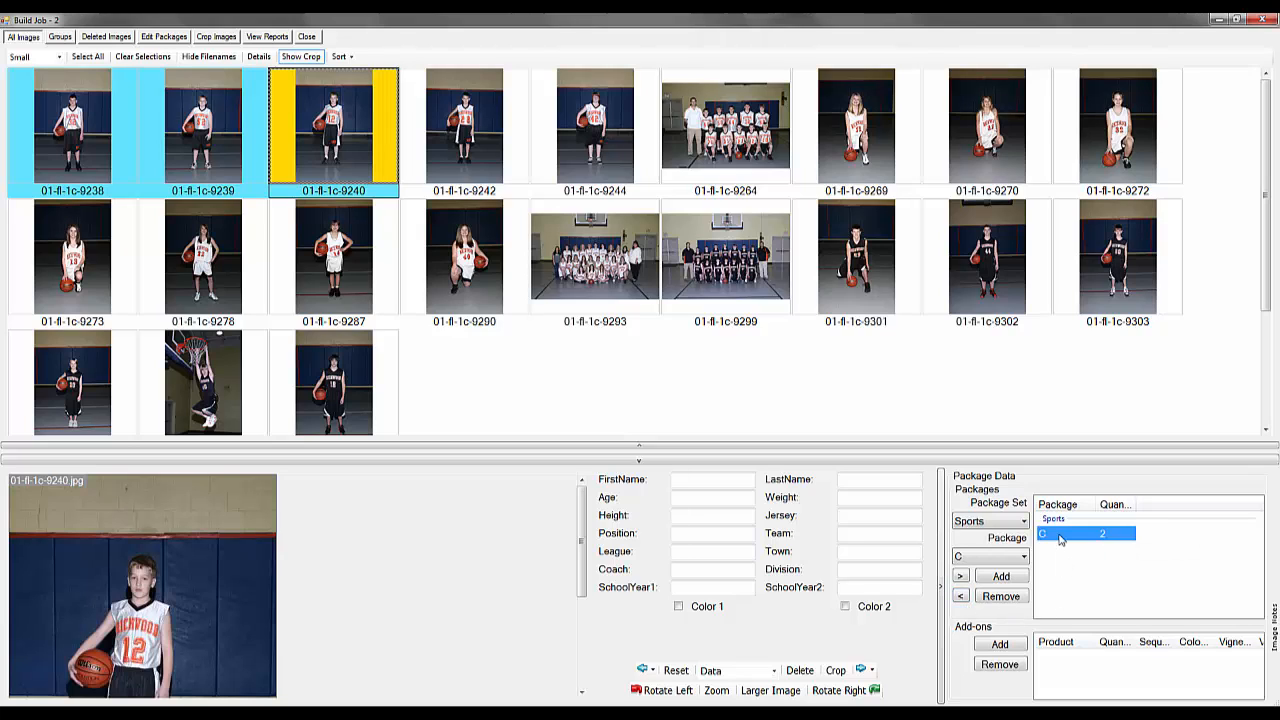
left_click(1019, 597)
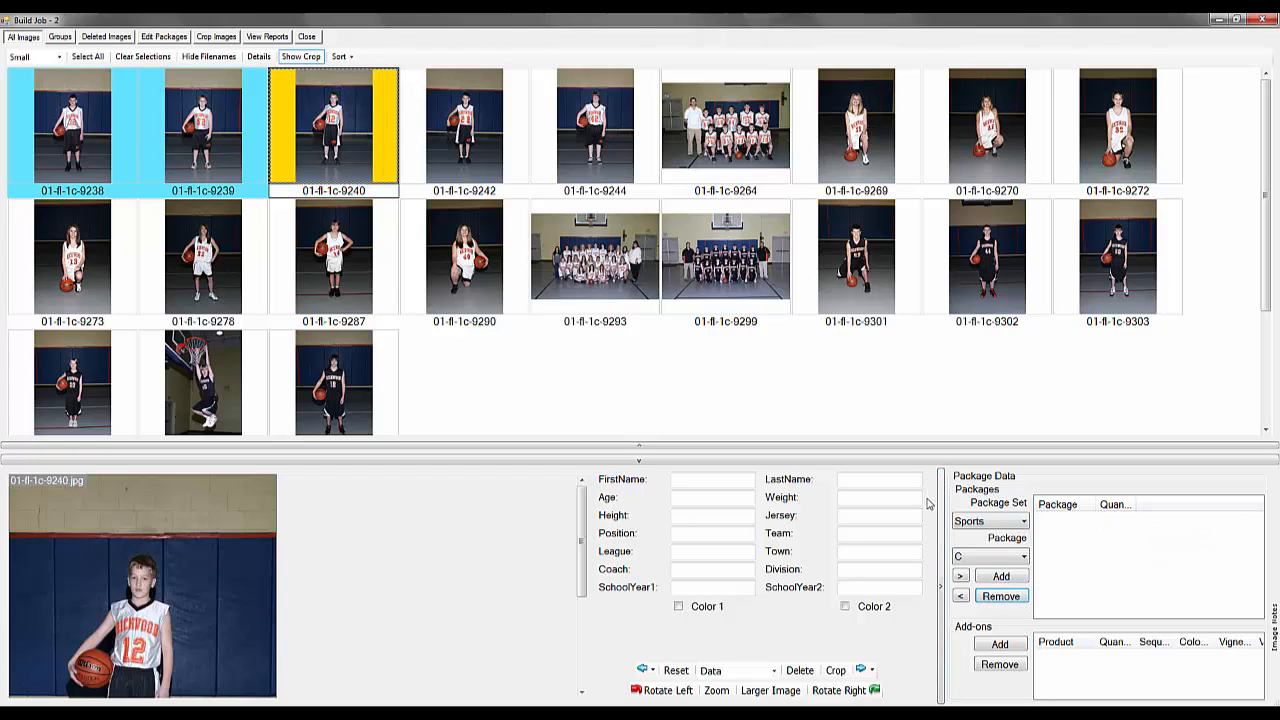
Go back to image 01-fl-1c-9238 and enter the player's first and last name.
left_click(962, 596)
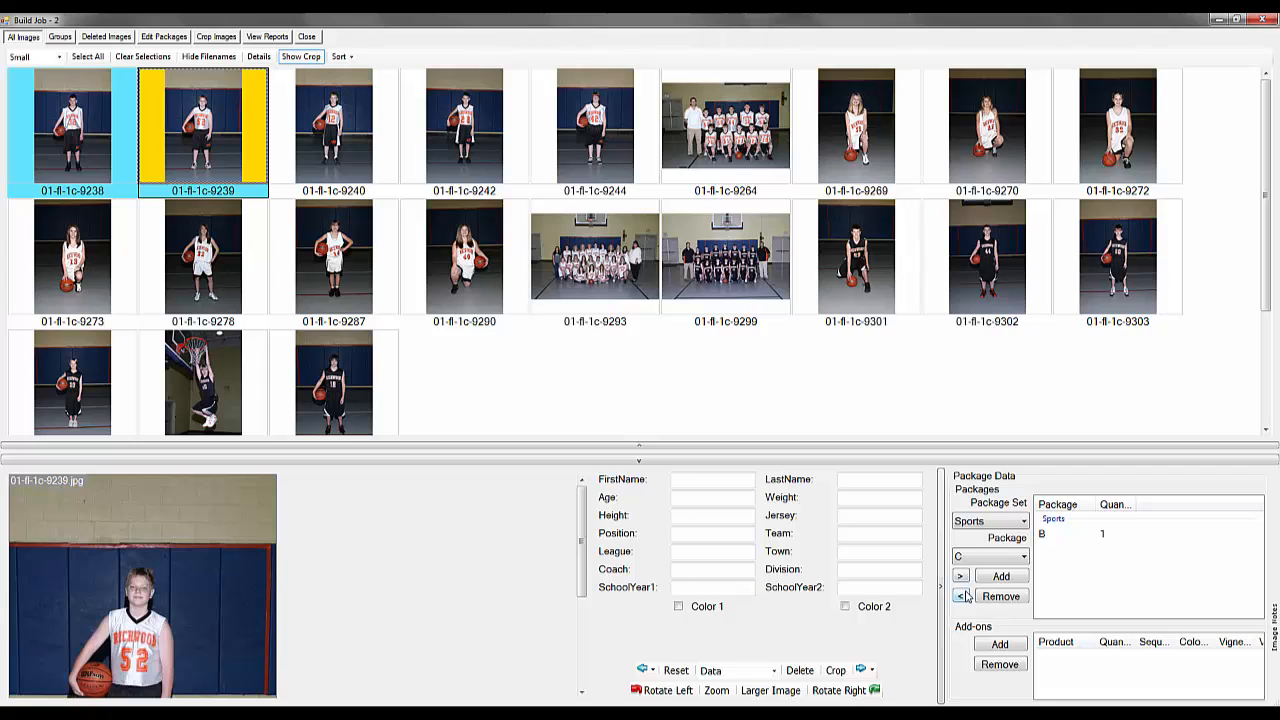
left_click(962, 596)
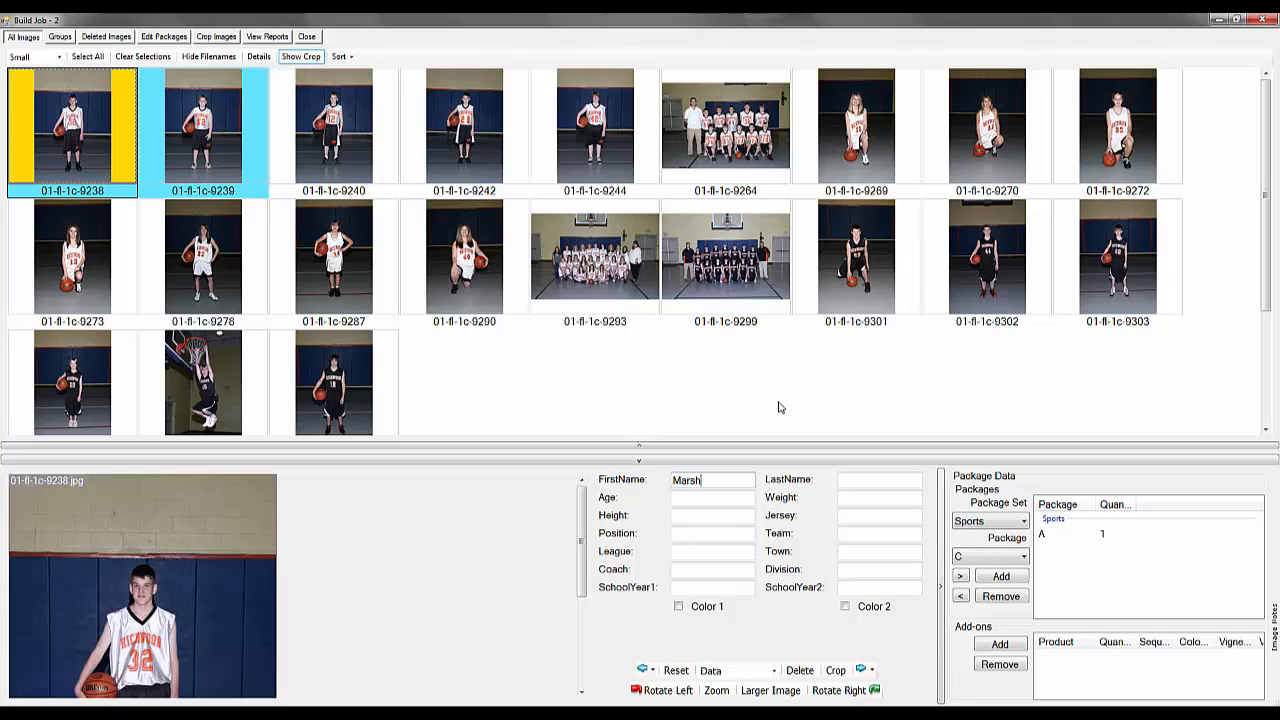
key("Tab")
type("Williams")
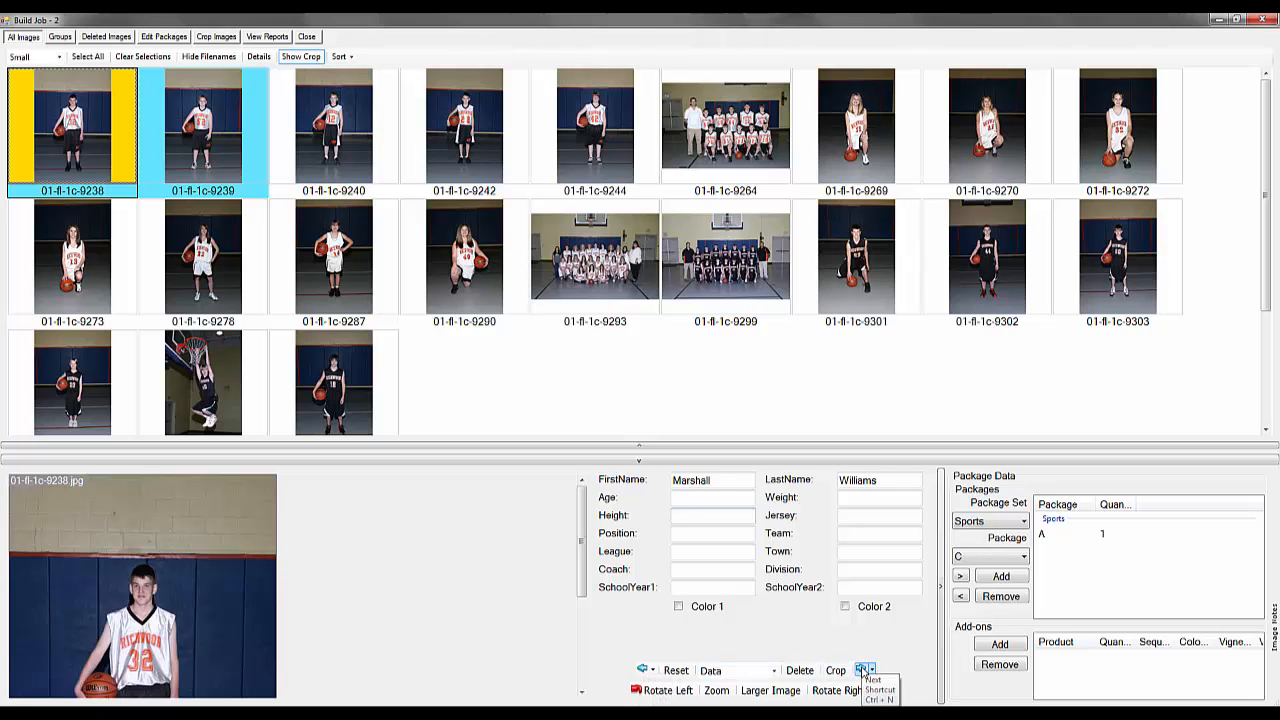
Look at the Extra Data and Address Info fields of image 01-fl-1c-9238 and return to the Data fields.
left_click(774, 674)
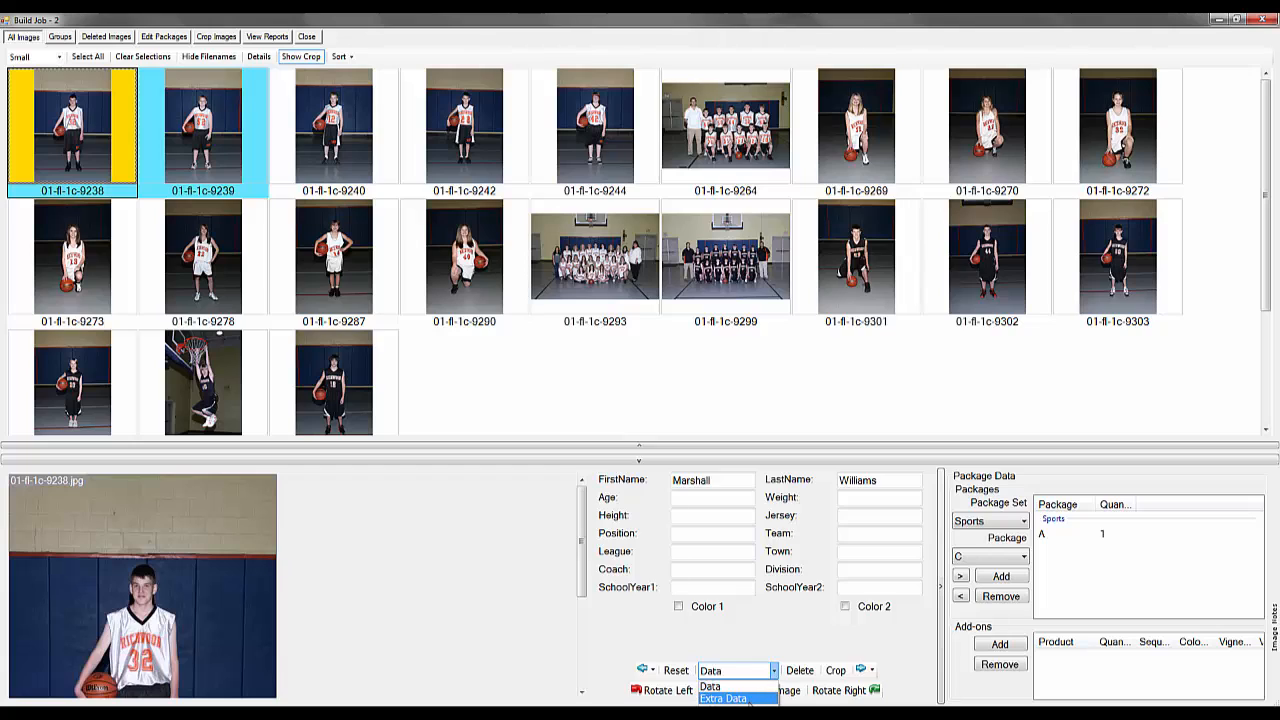
left_click(768, 697)
left_click(774, 670)
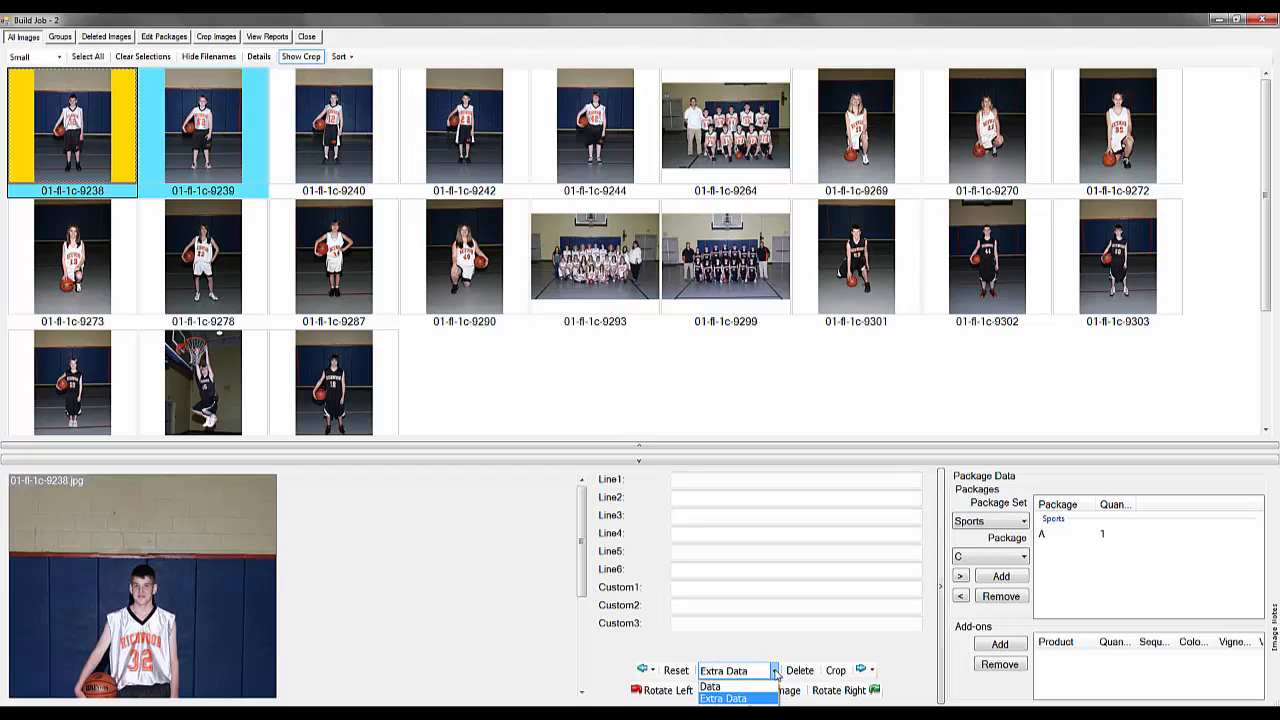
left_click(755, 706)
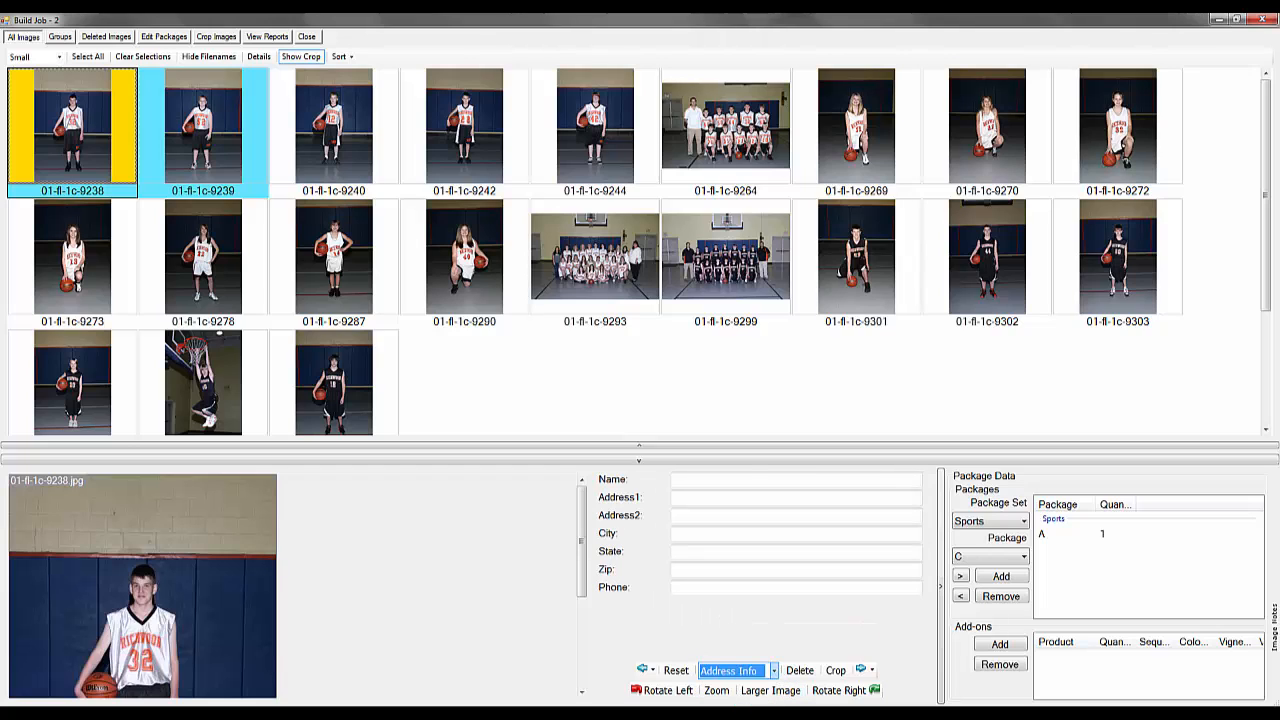
left_click(774, 670)
left_click(718, 687)
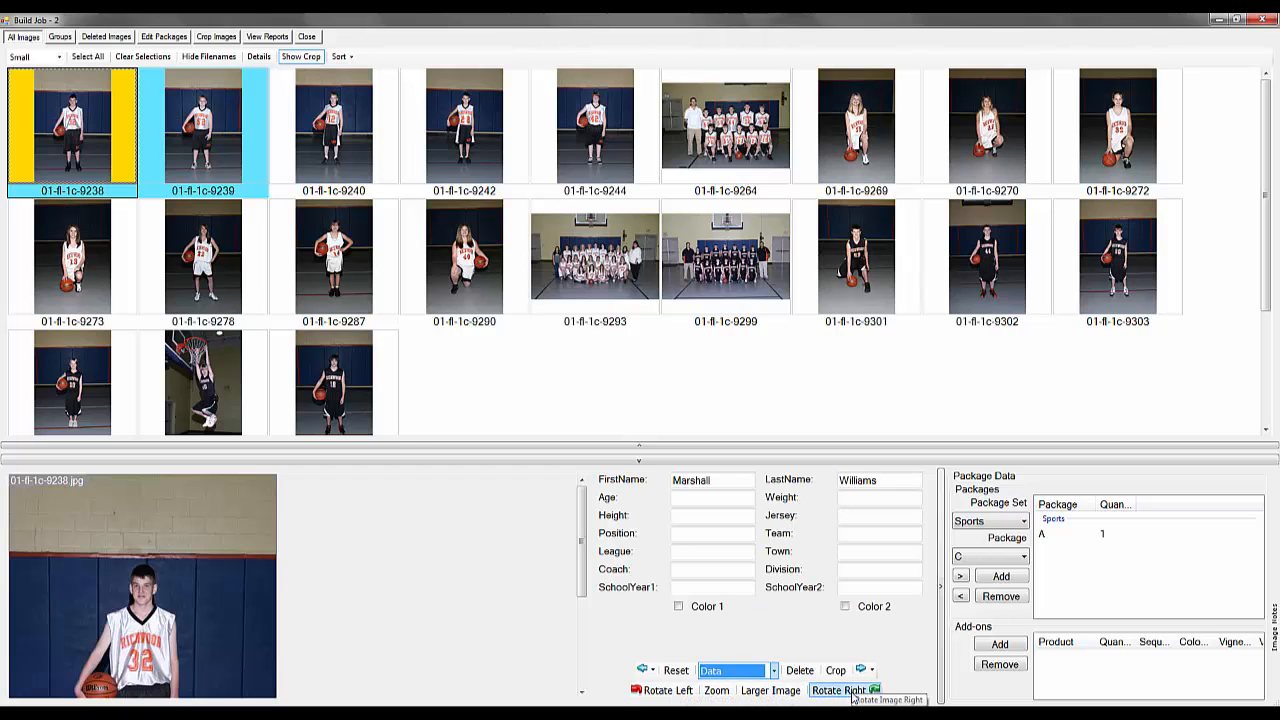
Inspect images 01-fl-1c-9238 to 9244 in the Zoom window, return to image 9238, and close the window.
left_click(716, 690)
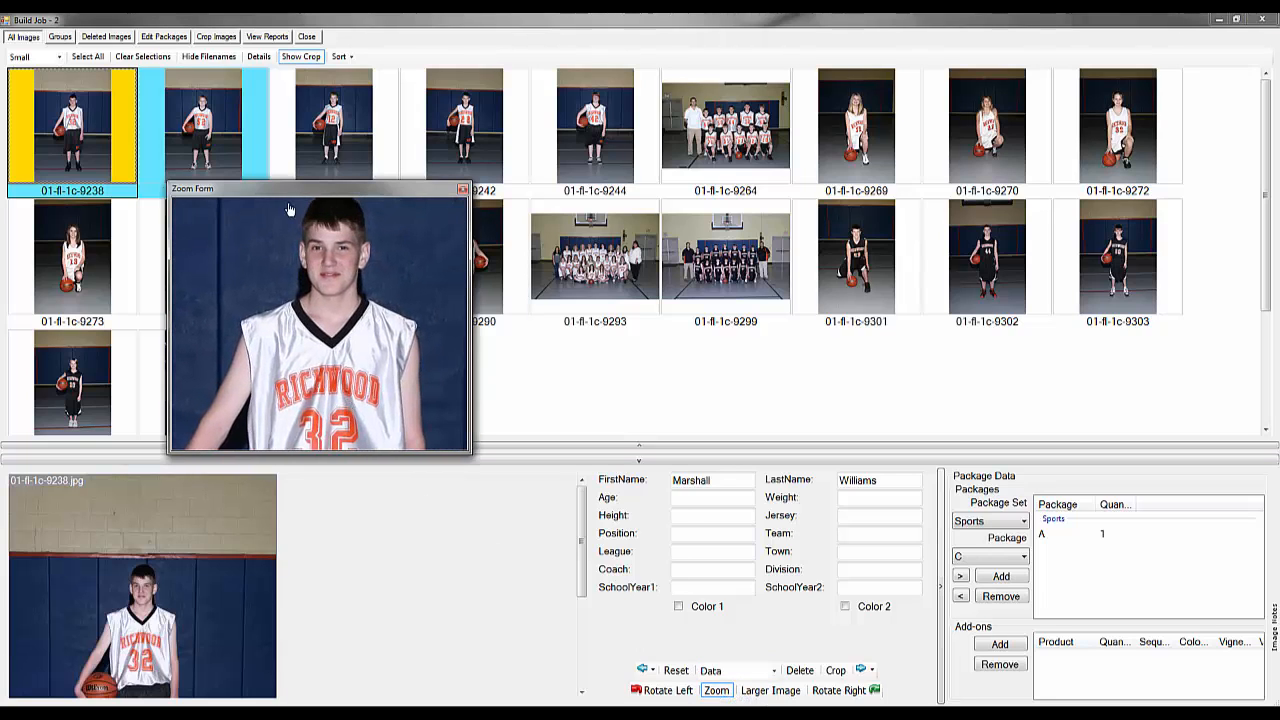
left_click(173, 125)
left_click(312, 125)
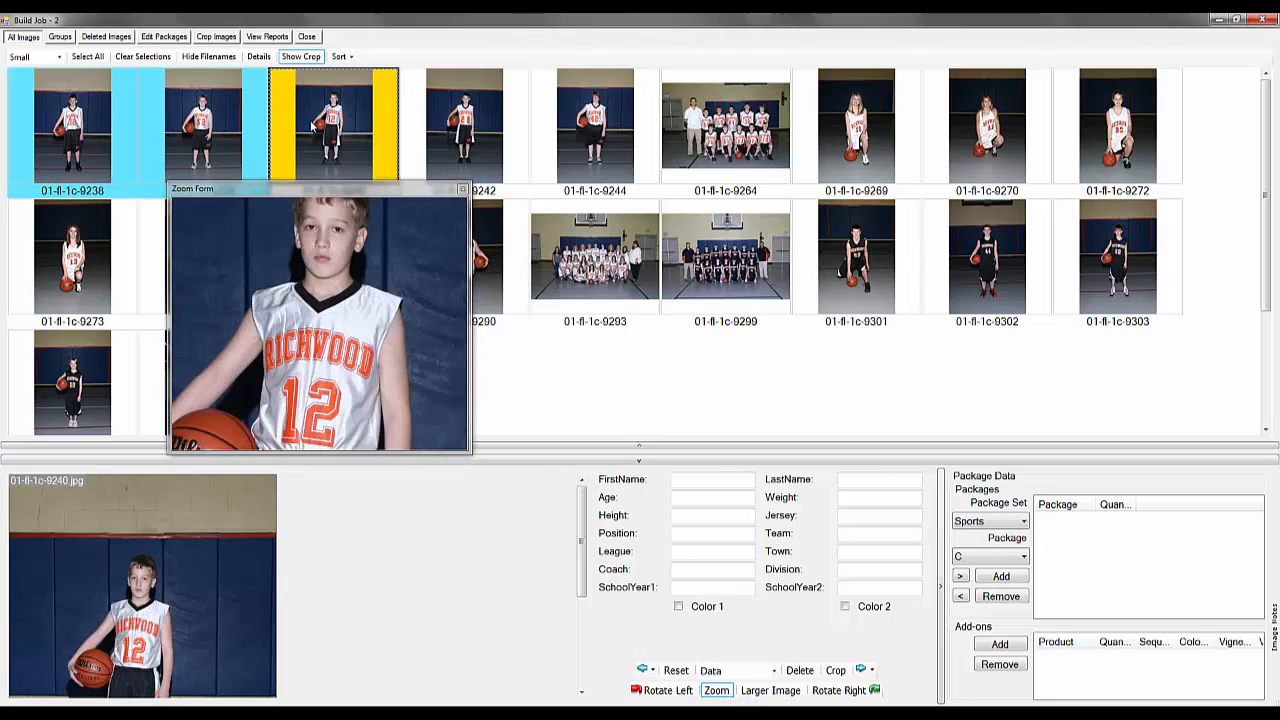
left_click(422, 125)
left_click(565, 127)
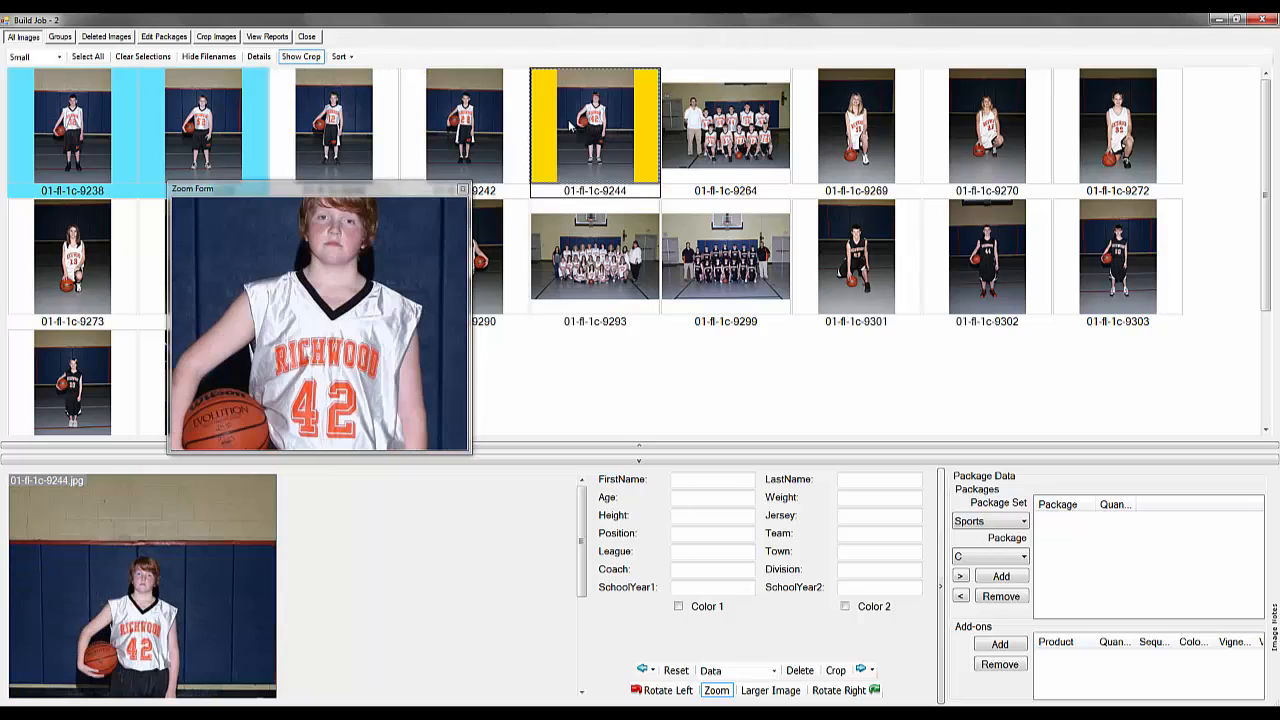
left_click(477, 127)
left_click(345, 128)
left_click(229, 129)
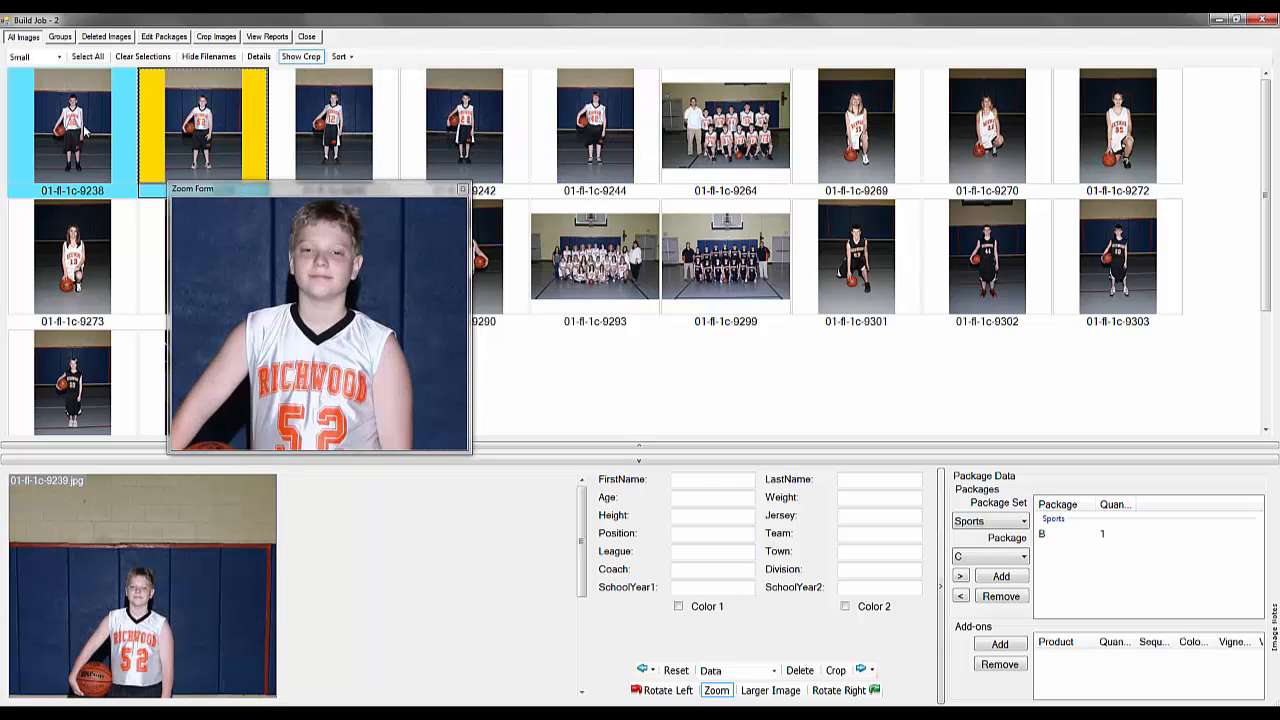
left_click(75, 128)
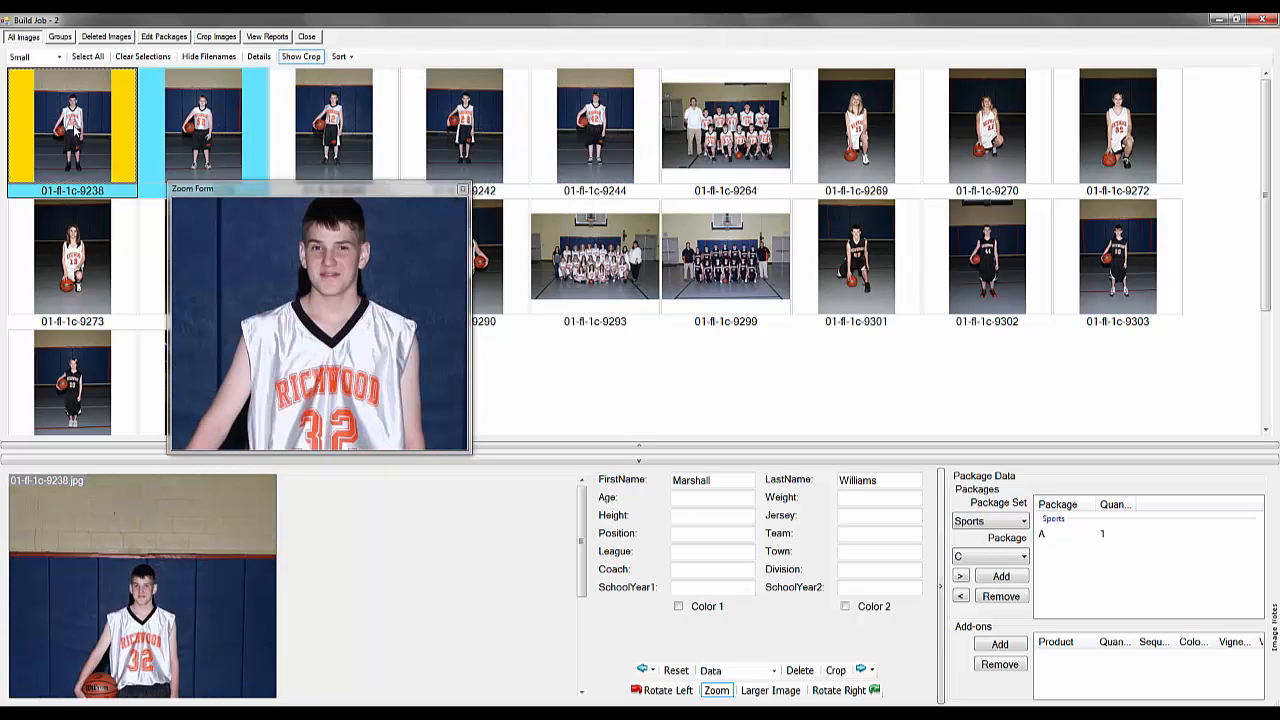
left_click(462, 190)
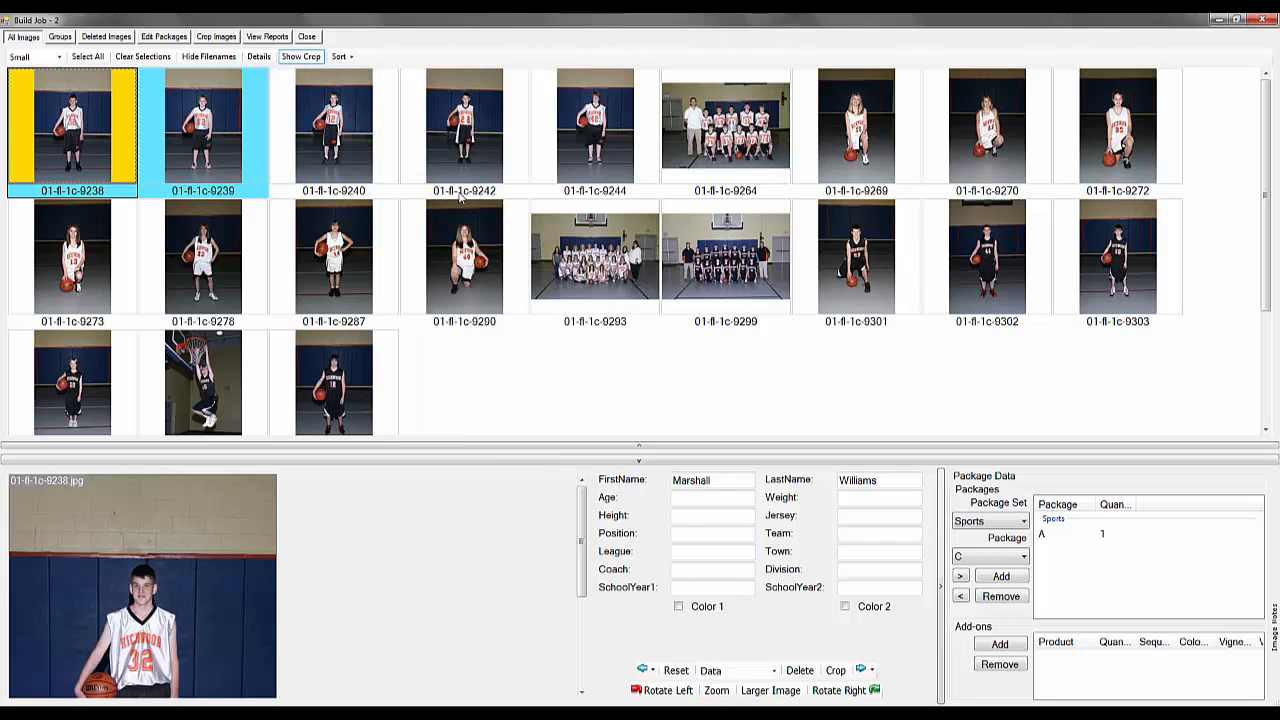
Examine the players' faces in images 01-fl-1c-9238 to 9240 with the Larger Image preview, and restore the normal preview on 9238.
left_click(760, 691)
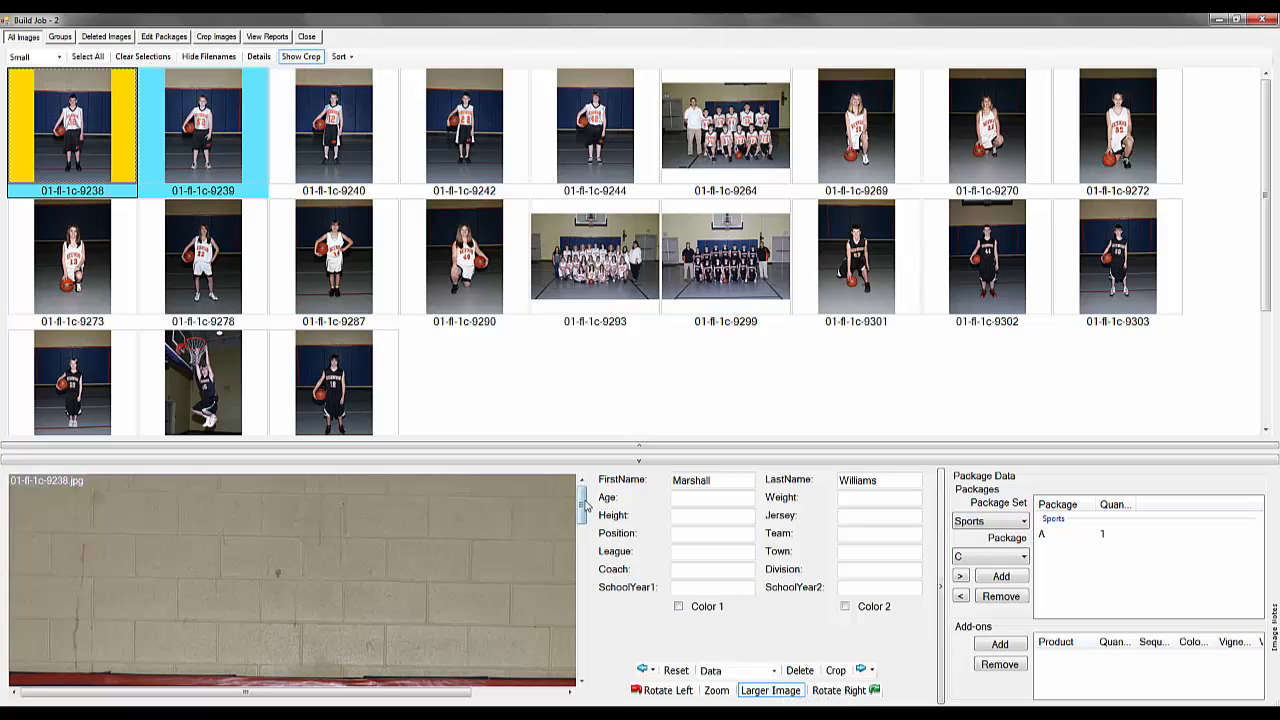
left_click_drag(586, 507, 591, 545)
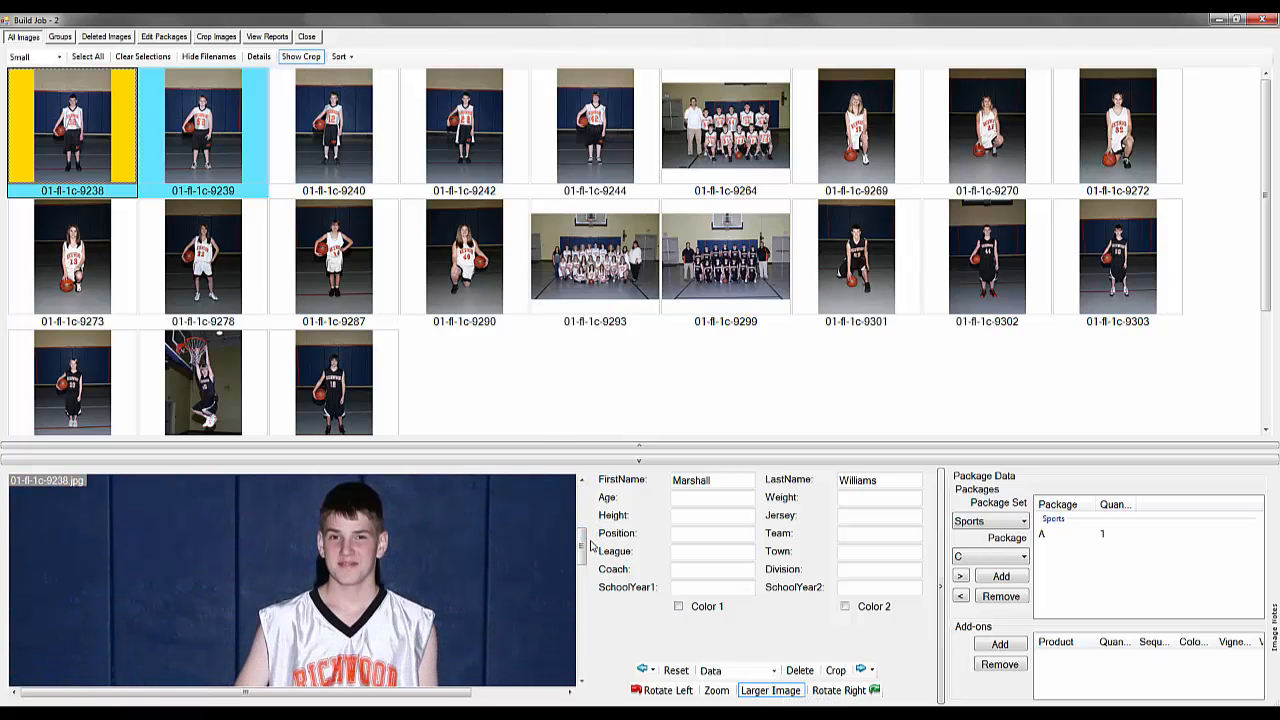
key("Right")
key("Right")
key("Right")
key("Right")
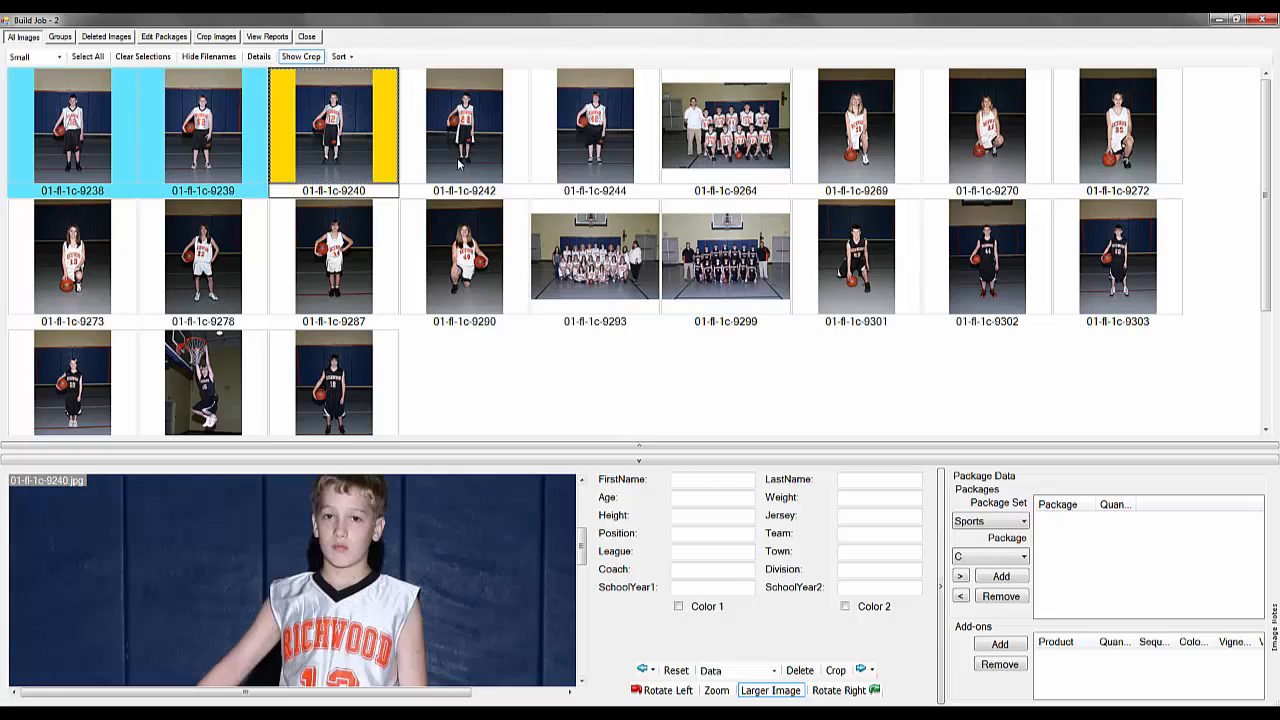
key("Left")
key("Left")
left_click(213, 170)
left_click(65, 163)
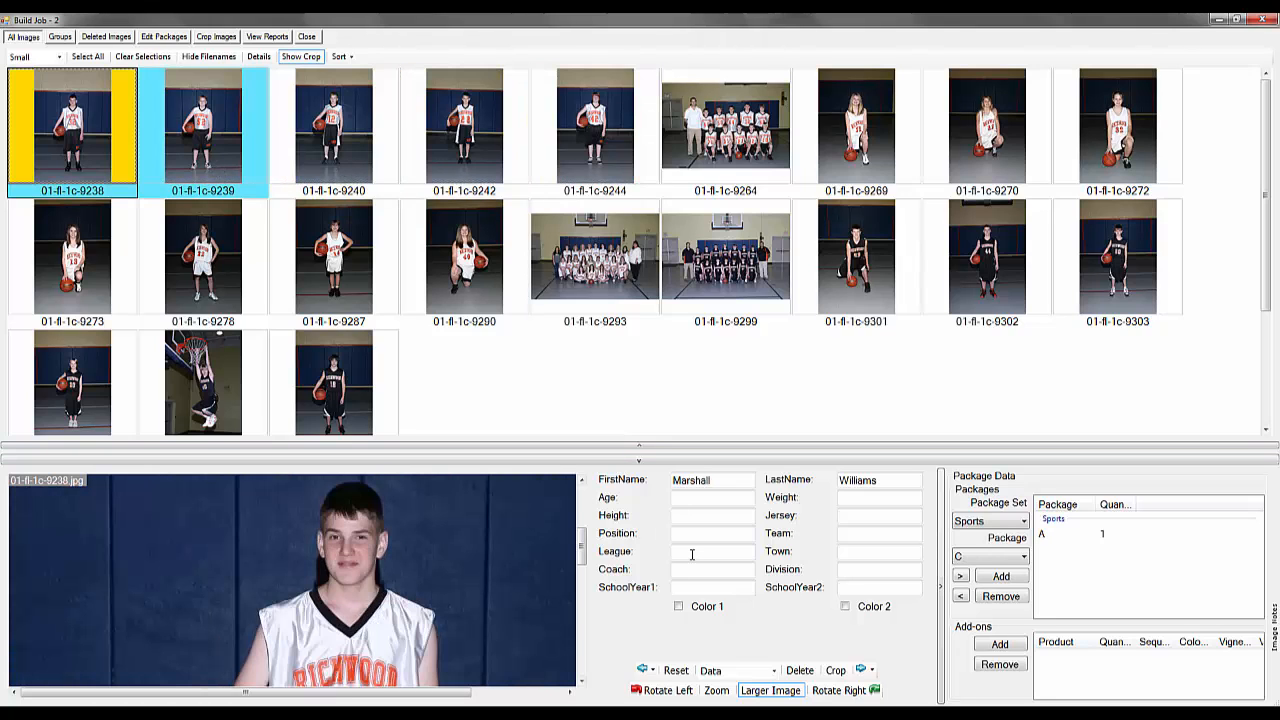
left_click(768, 690)
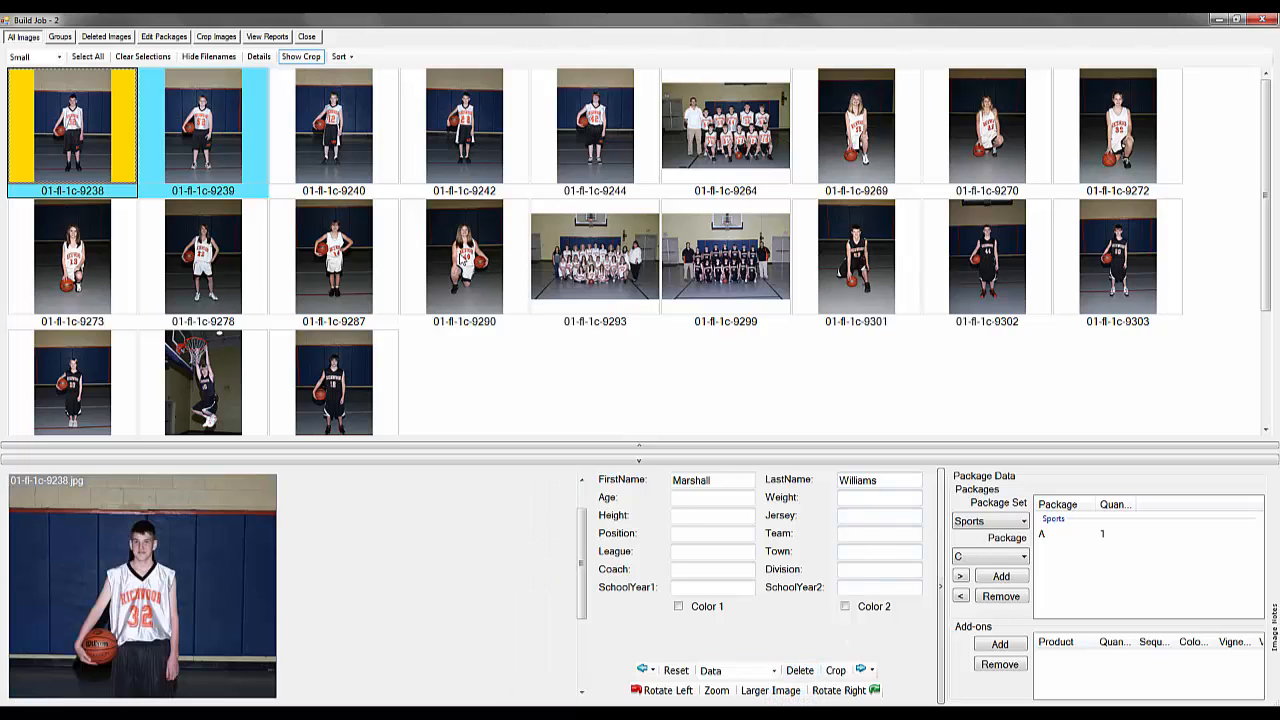
Add a 1-16x20 large print as an add-on for image 01-fl-1c-9240.
left_click(195, 148)
left_click(343, 150)
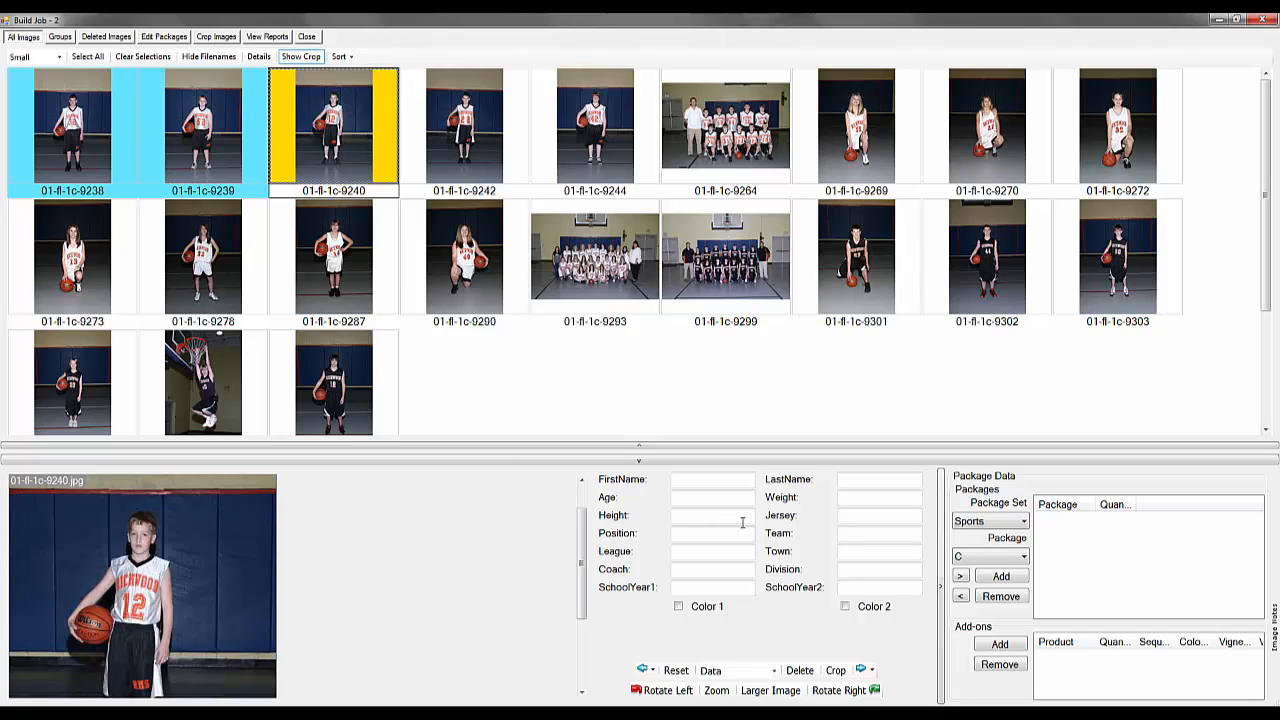
left_click(999, 645)
left_click_drag(285, 34, 460, 455)
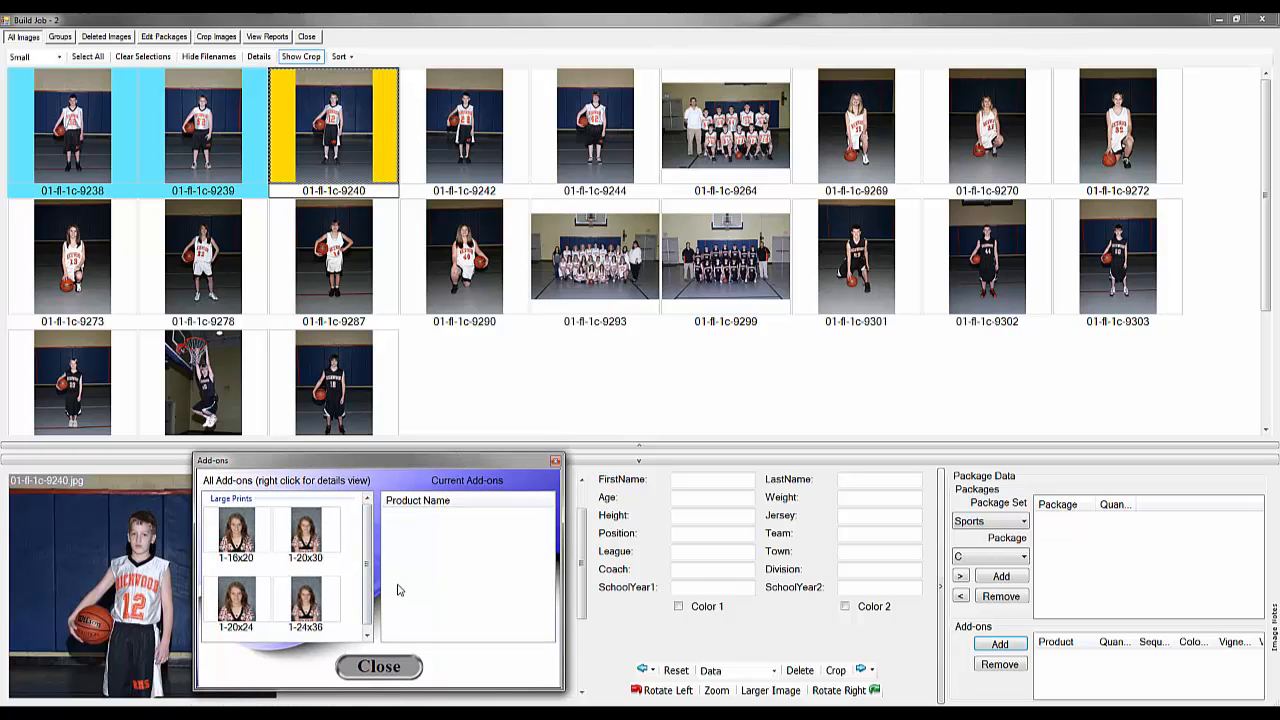
left_click(227, 131)
left_click(77, 143)
left_click(193, 154)
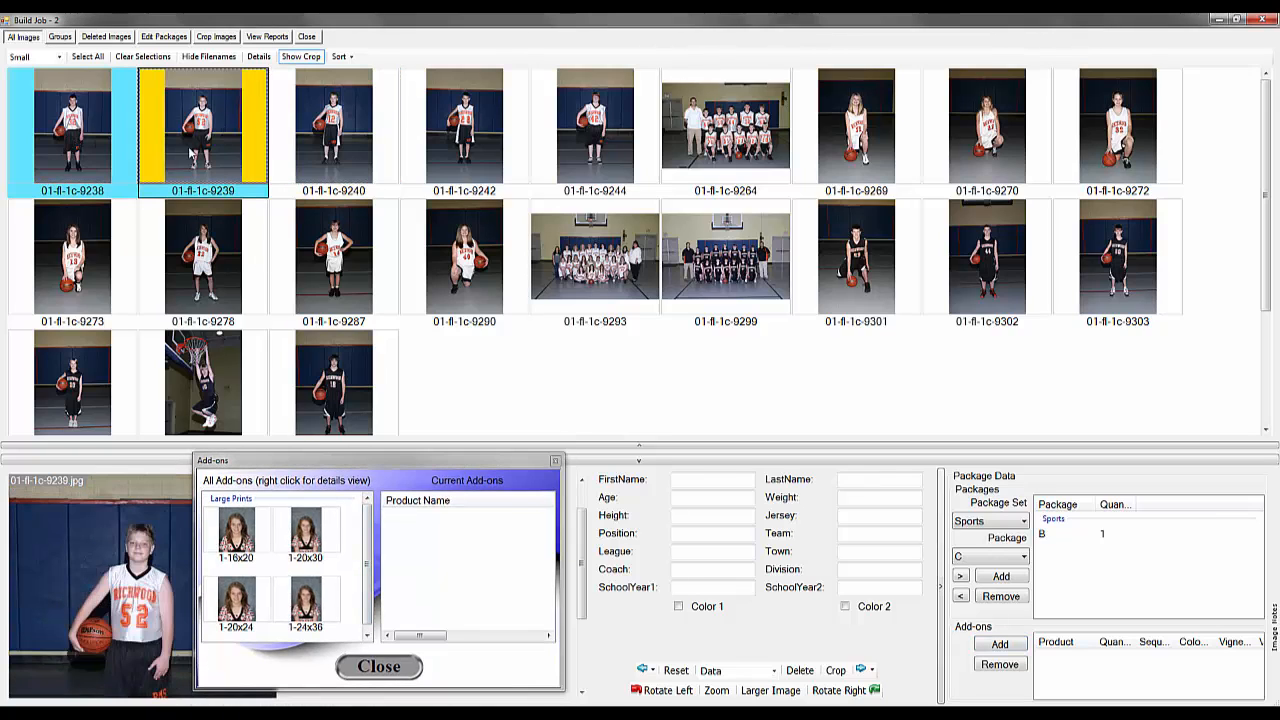
left_click(315, 172)
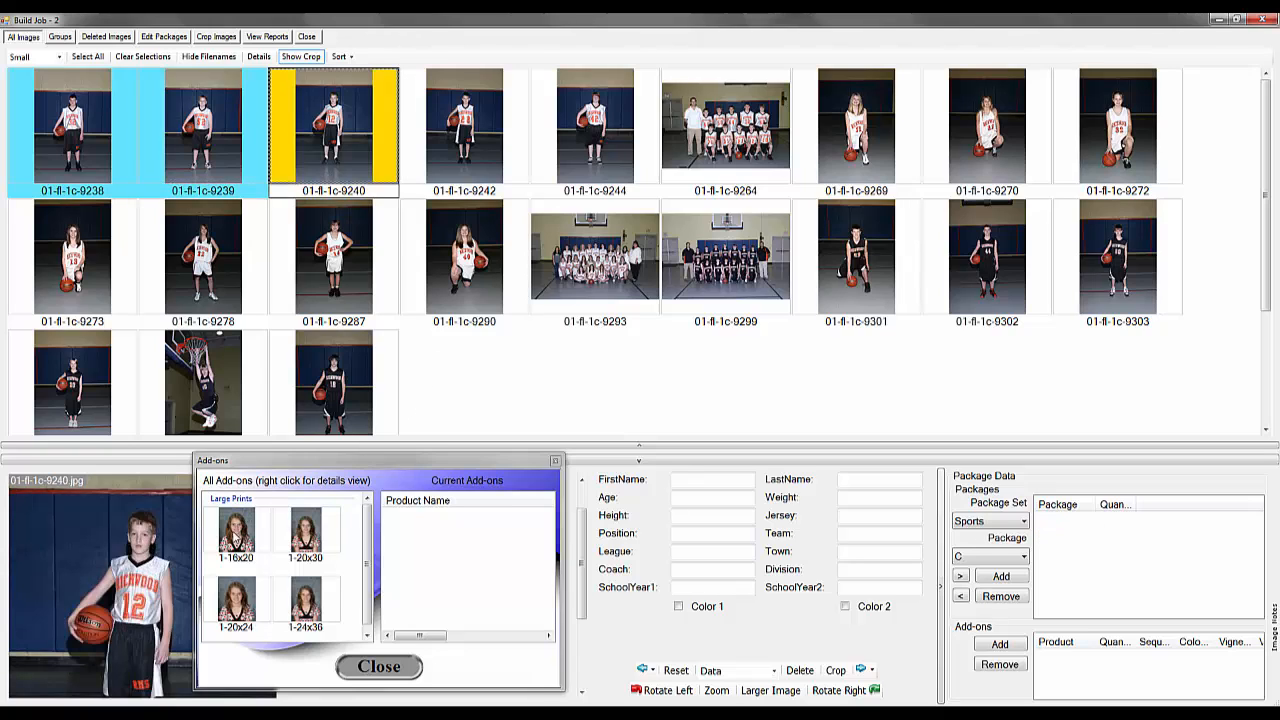
left_click_drag(236, 532, 455, 568)
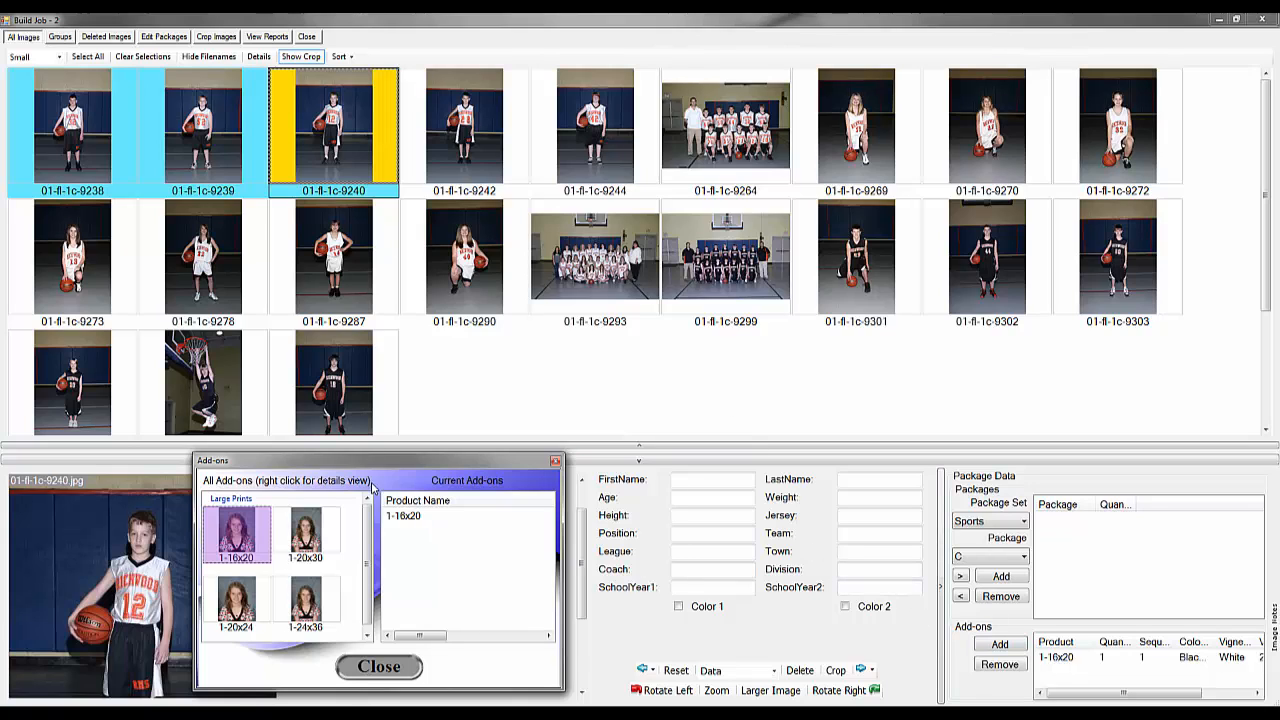
Give the 1-16x20 add-on the Black And White effect and the 1-Minor vignette type, and apply the options.
right_click(418, 518)
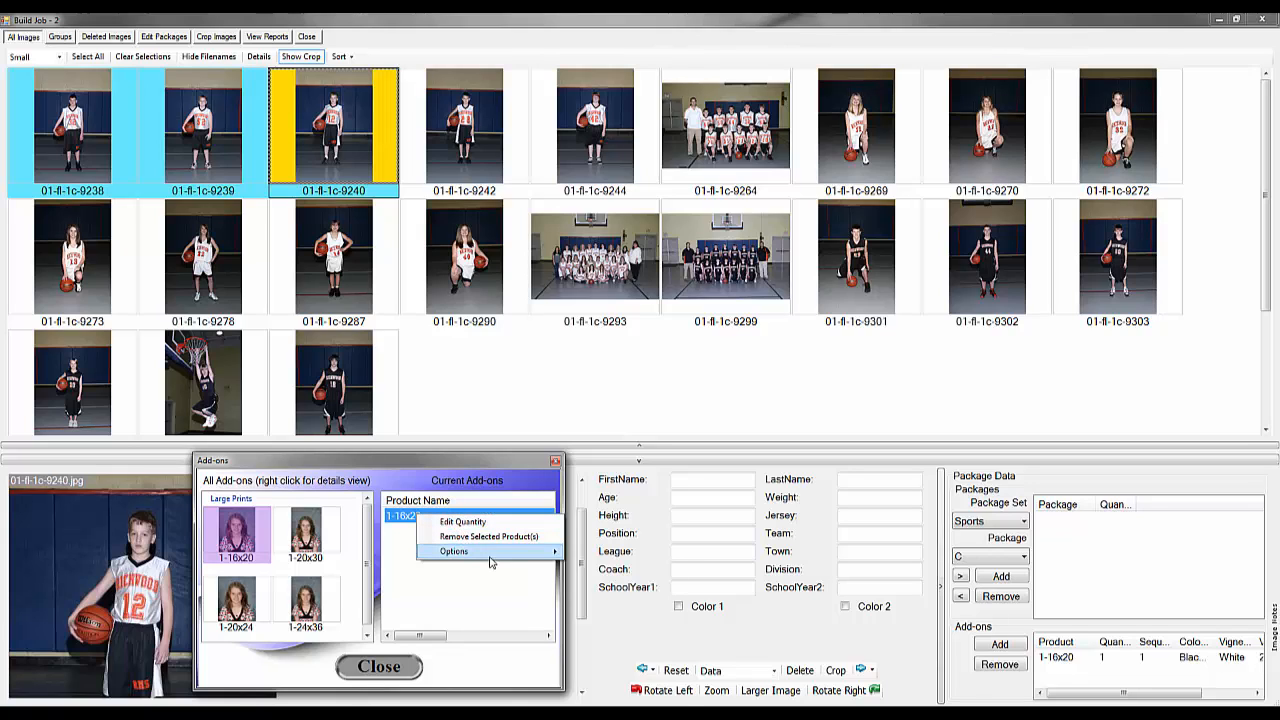
mouse_move(500, 551)
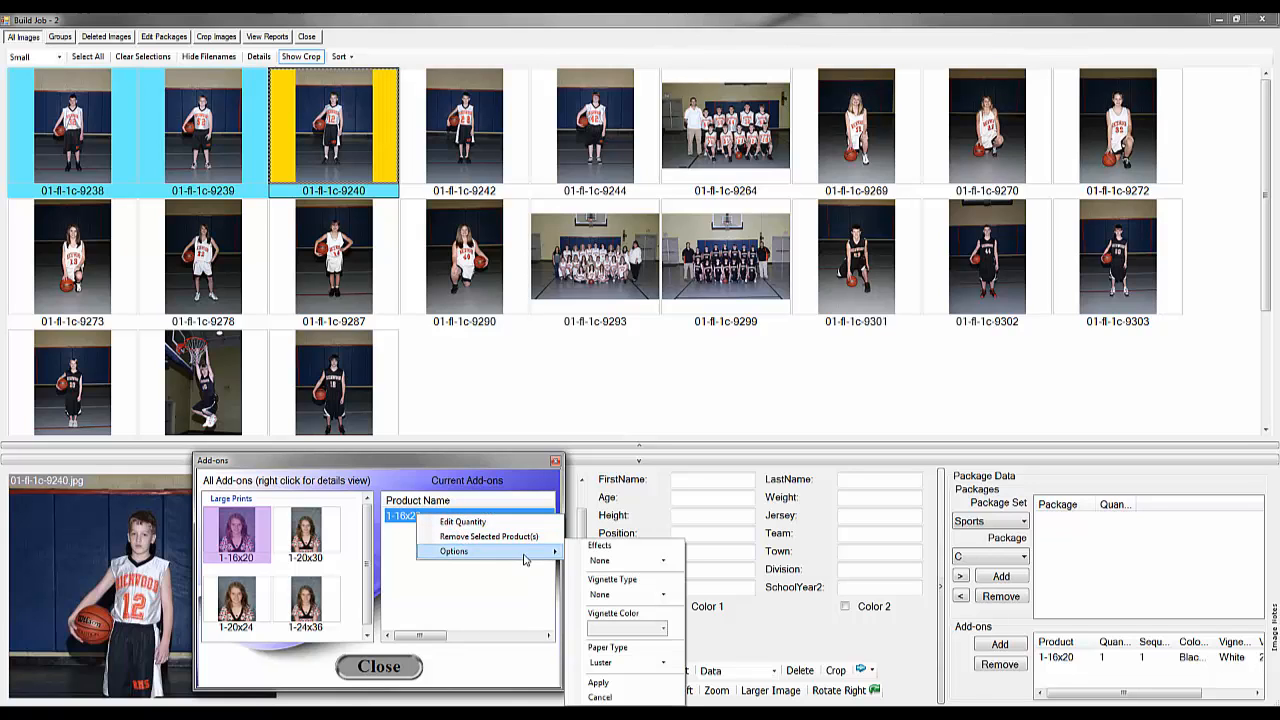
left_click(646, 568)
left_click(648, 591)
left_click(648, 591)
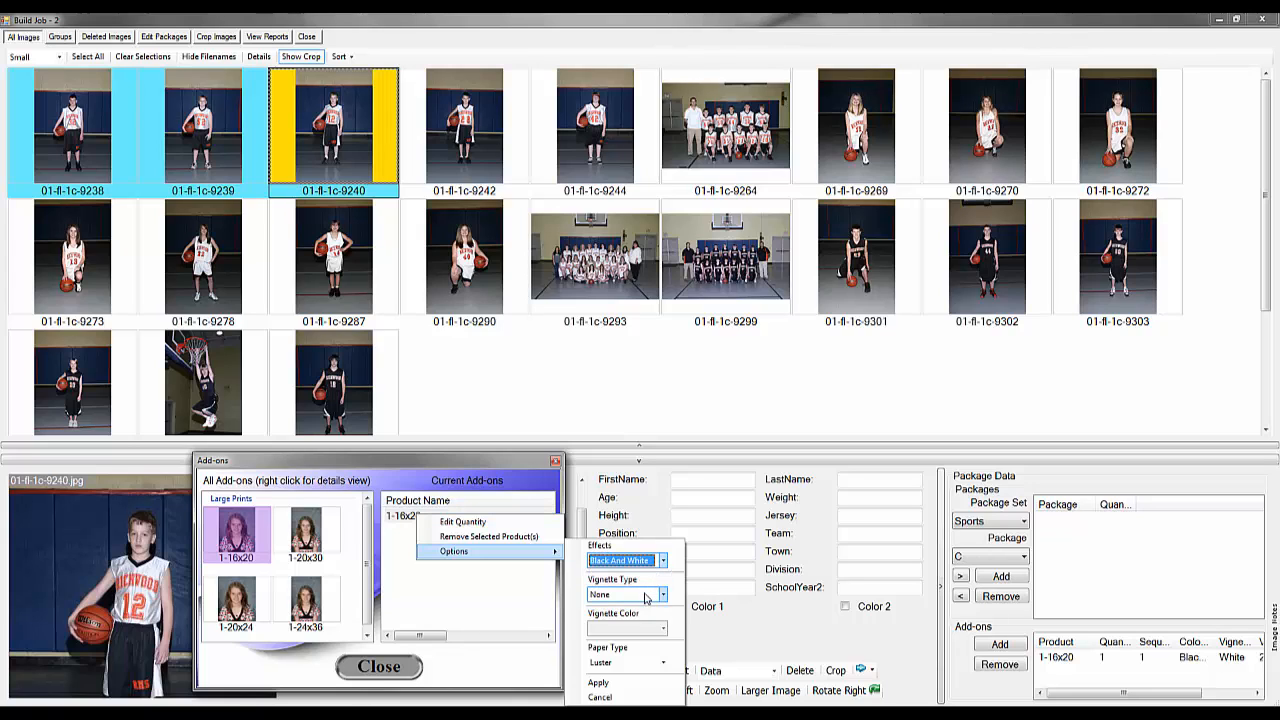
left_click(633, 628)
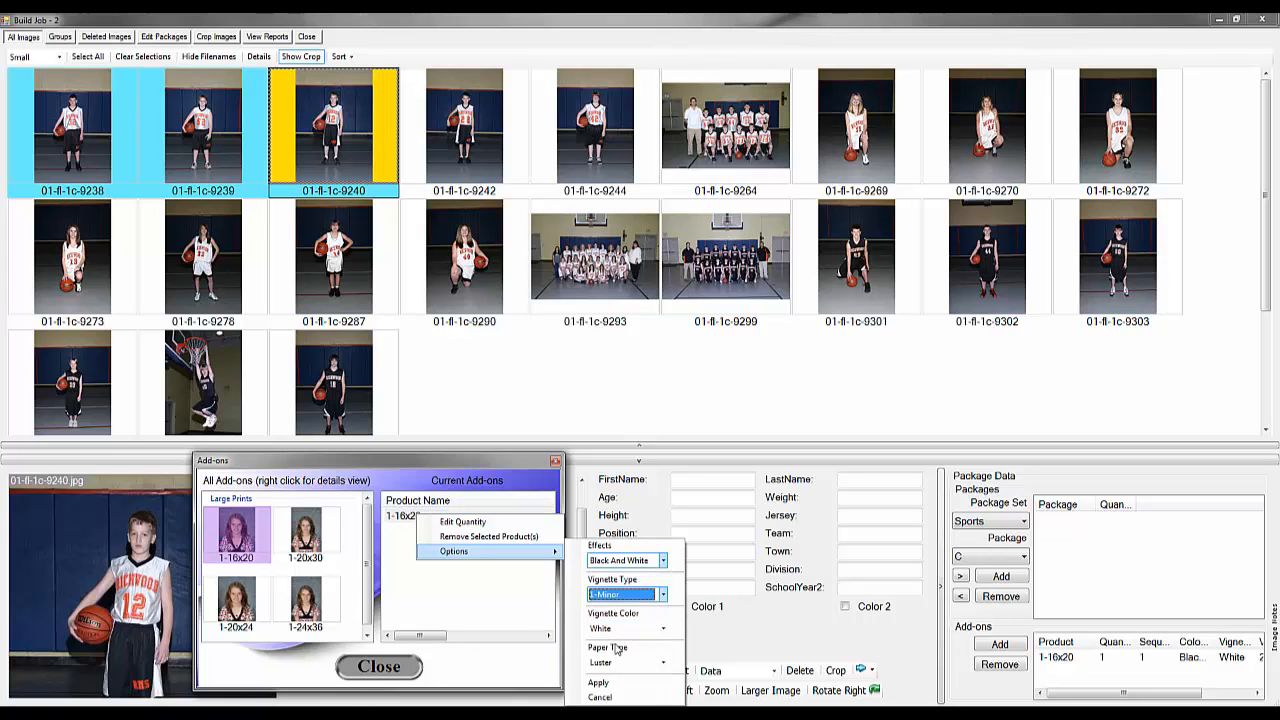
left_click(599, 684)
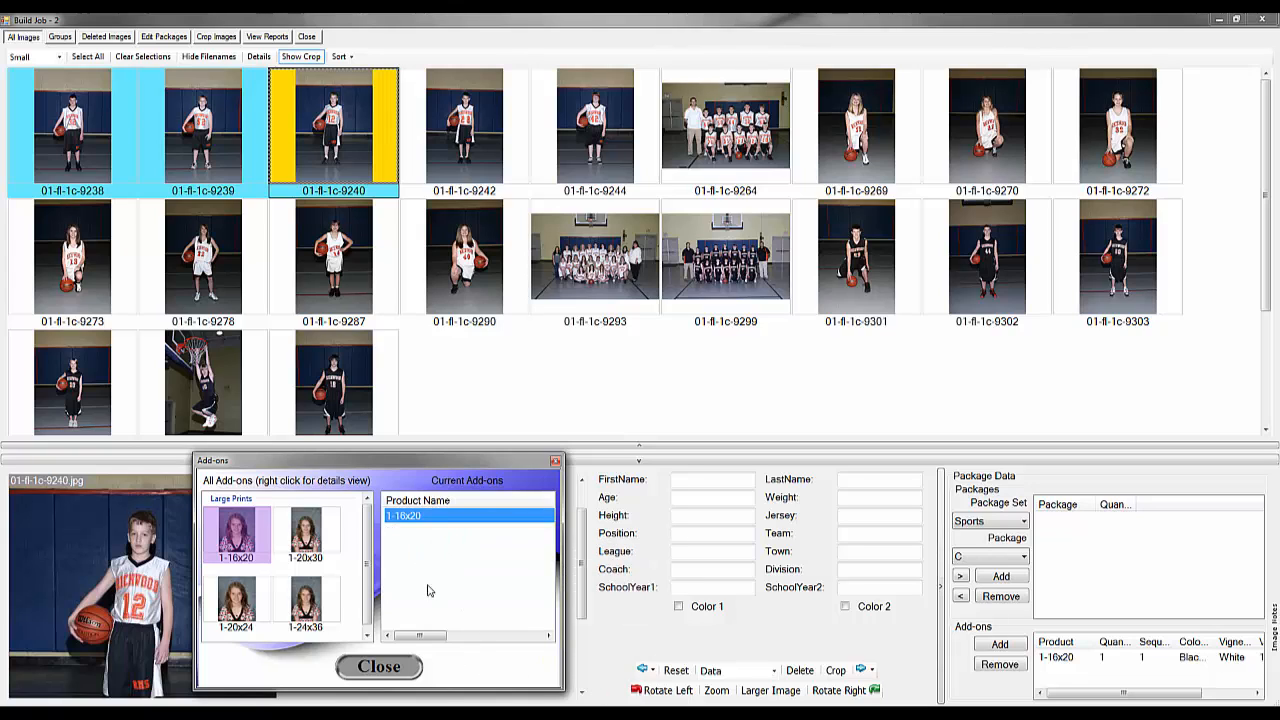
Remove the 1-16x20 add-on from image 01-fl-1c-9240.
mouse_move(422, 635)
left_mouse_down()
mouse_move(529, 636)
mouse_move(415, 640)
left_mouse_up()
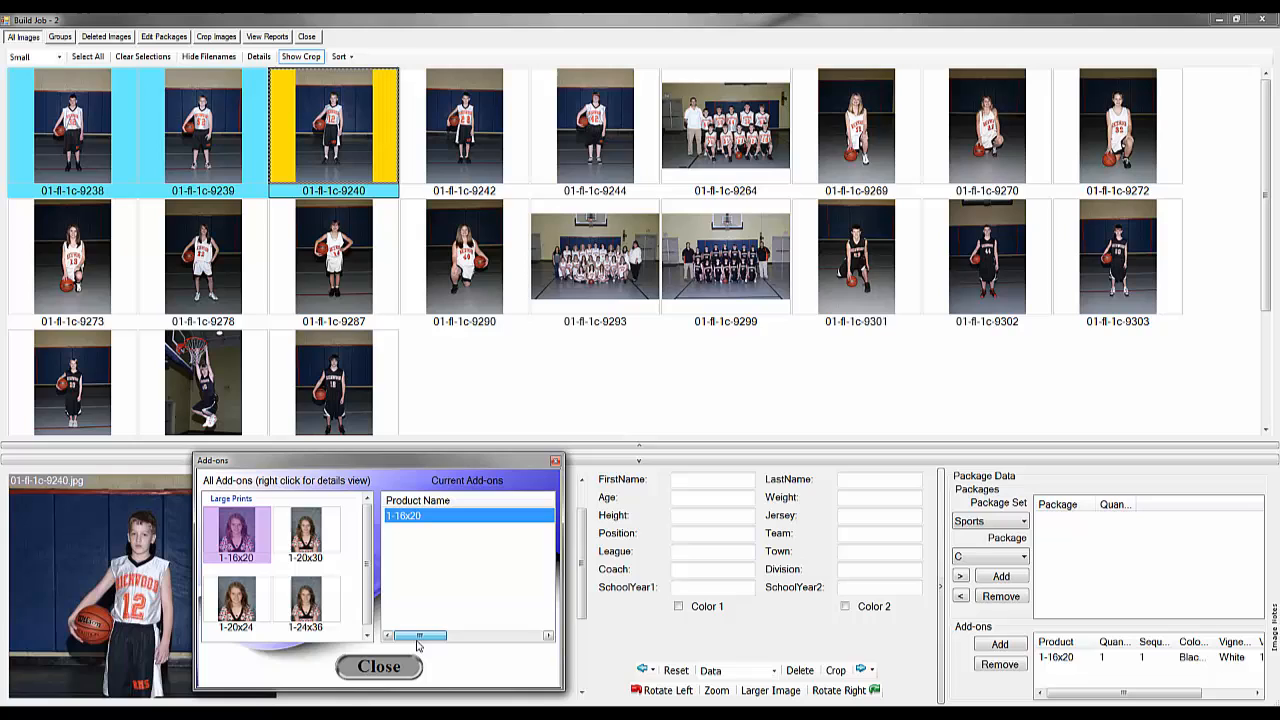
right_click(426, 521)
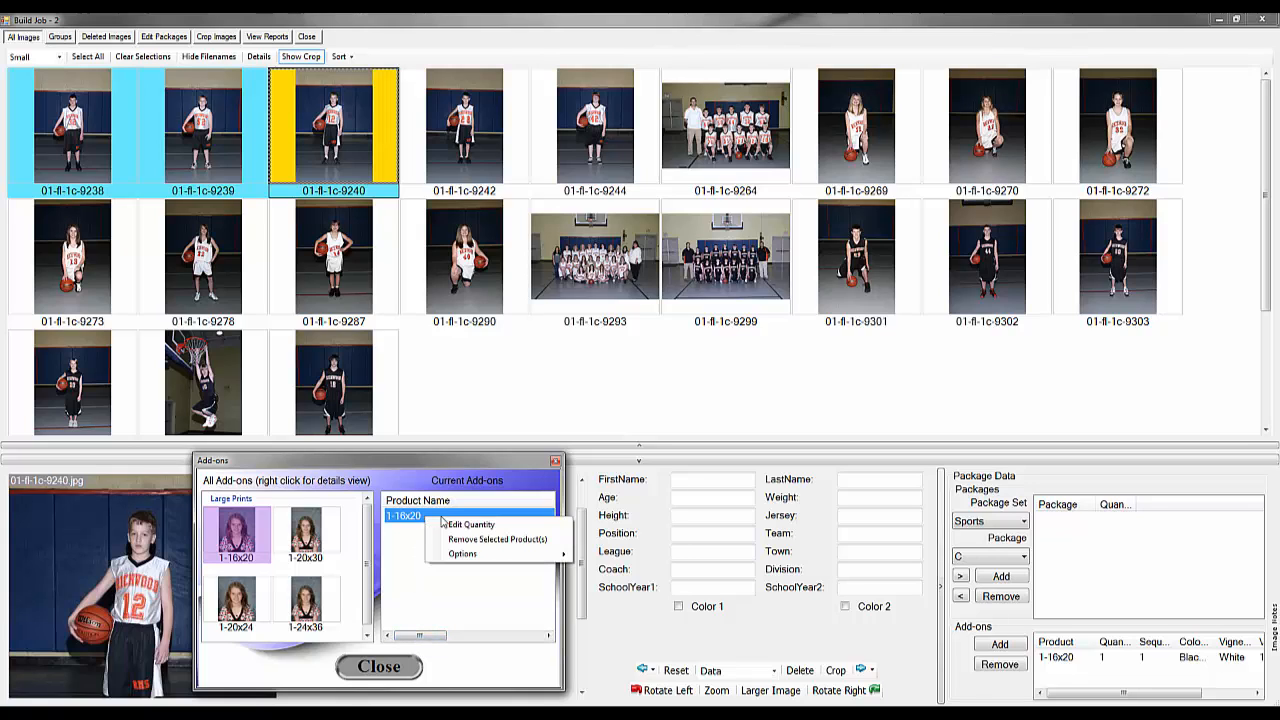
left_click(467, 540)
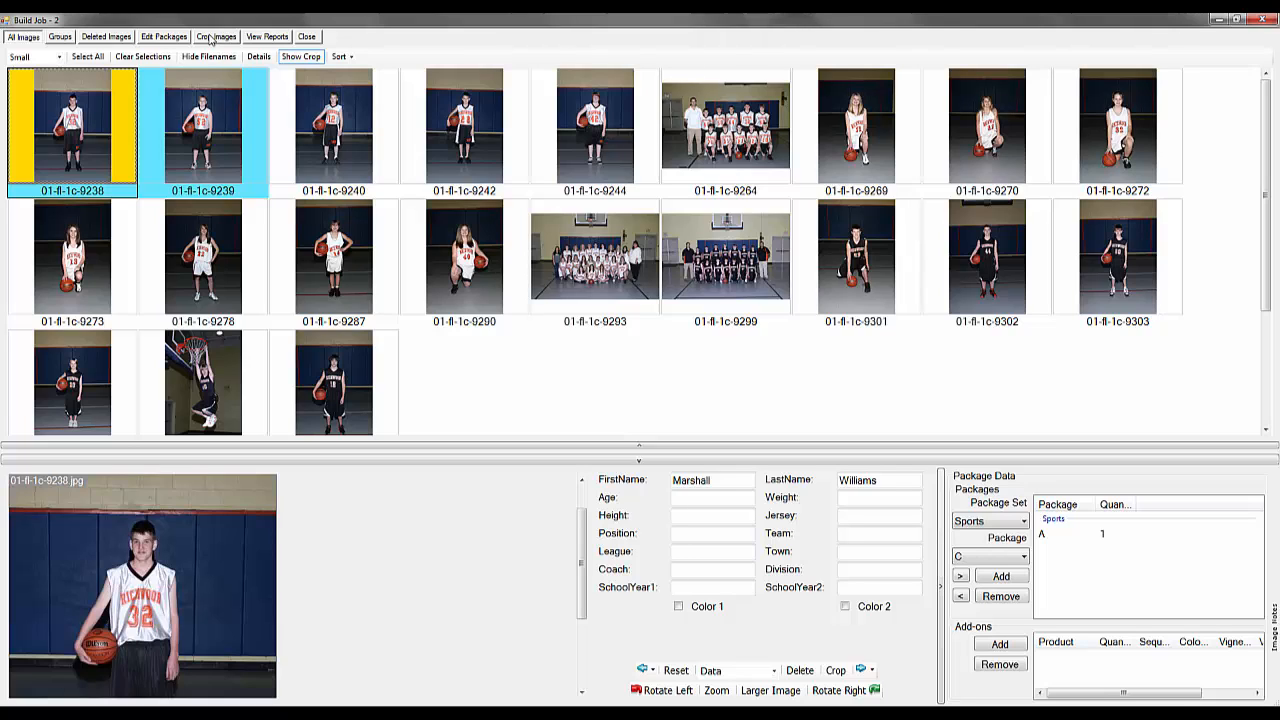
In the Groups view, make 01-fl-1c-9264 the team photo of group 000 and add images 01-fl-1c-9238 to 9244 to it.
left_click(61, 38)
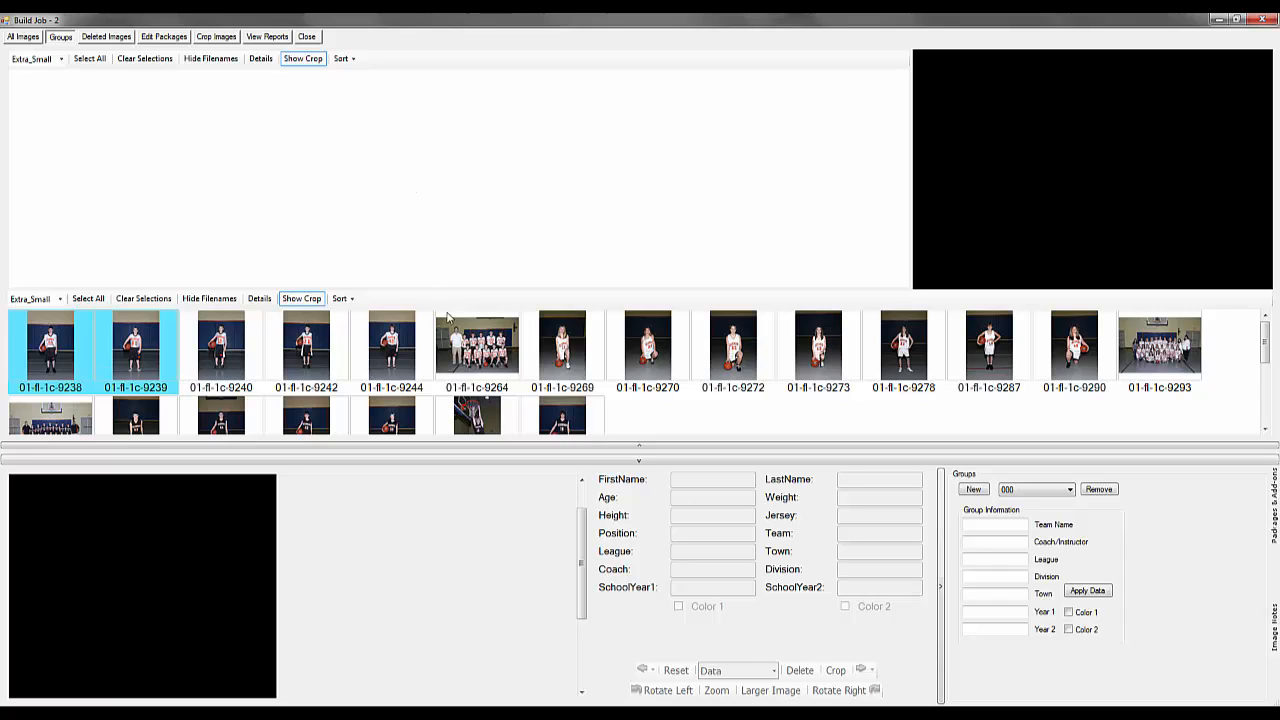
left_click(478, 357)
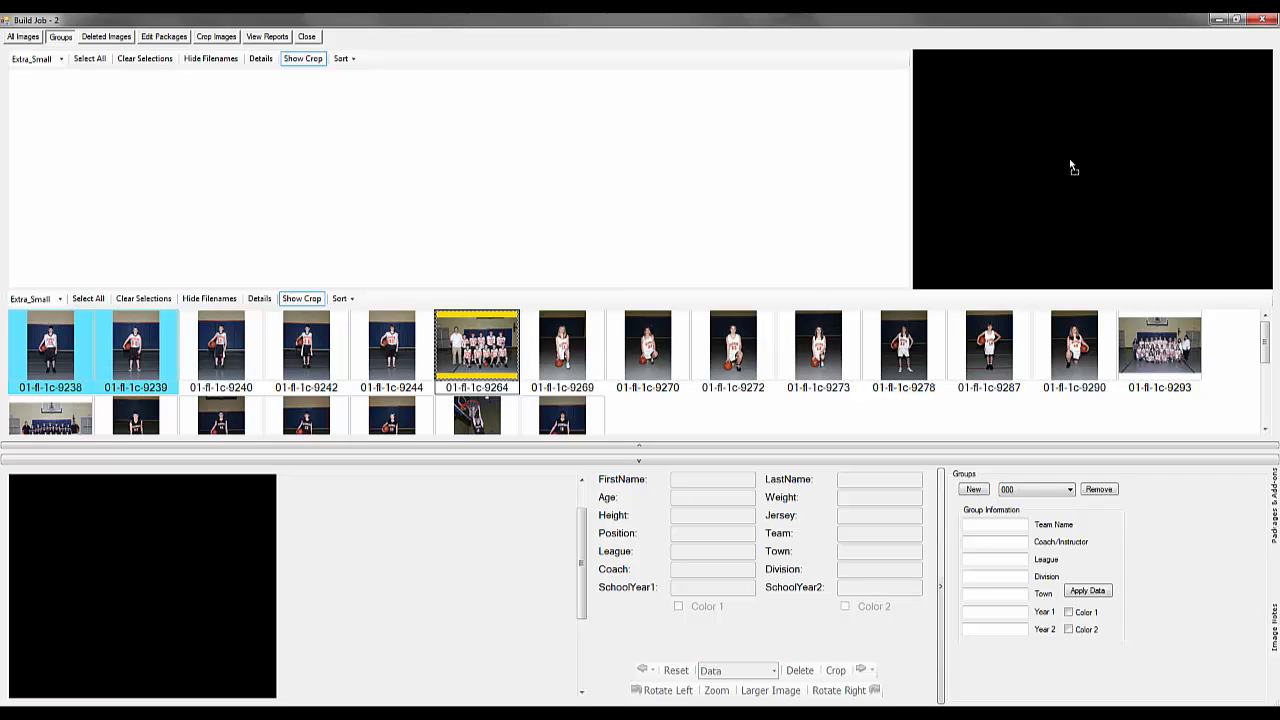
left_click_drag(1069, 158, 1069, 158)
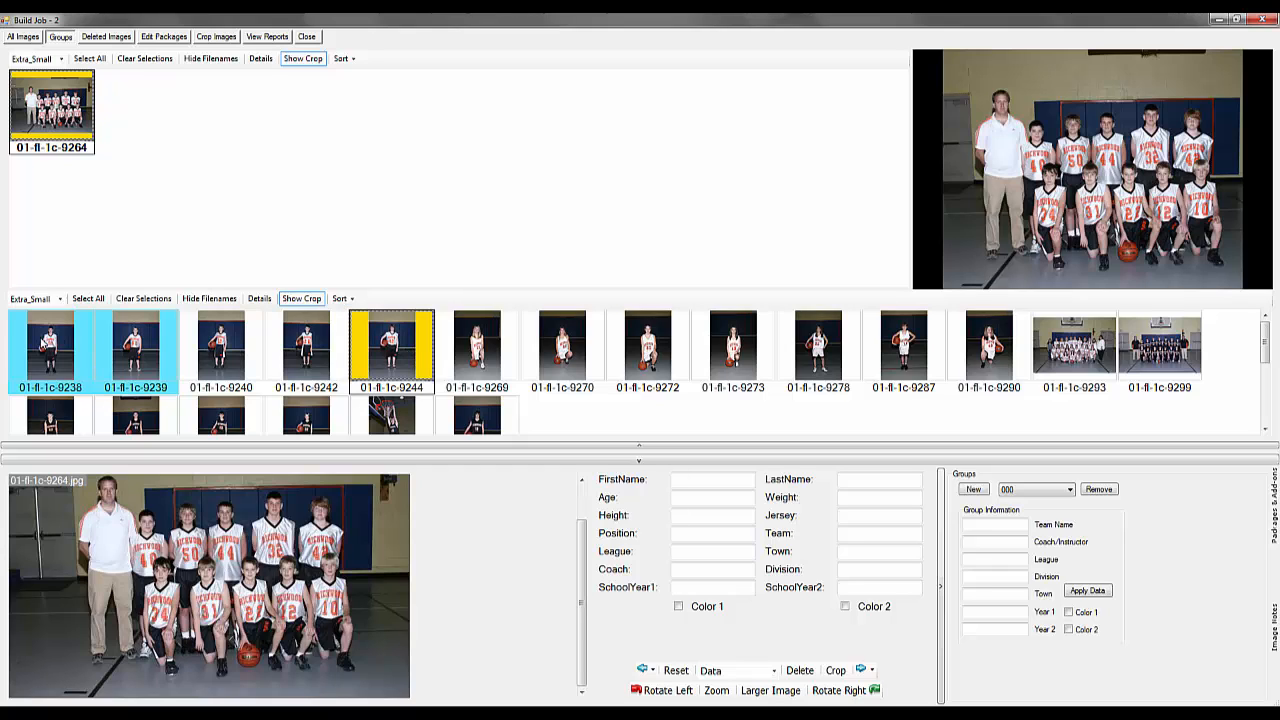
left_click(41, 338, "shift")
left_click_drag(214, 355, 249, 234)
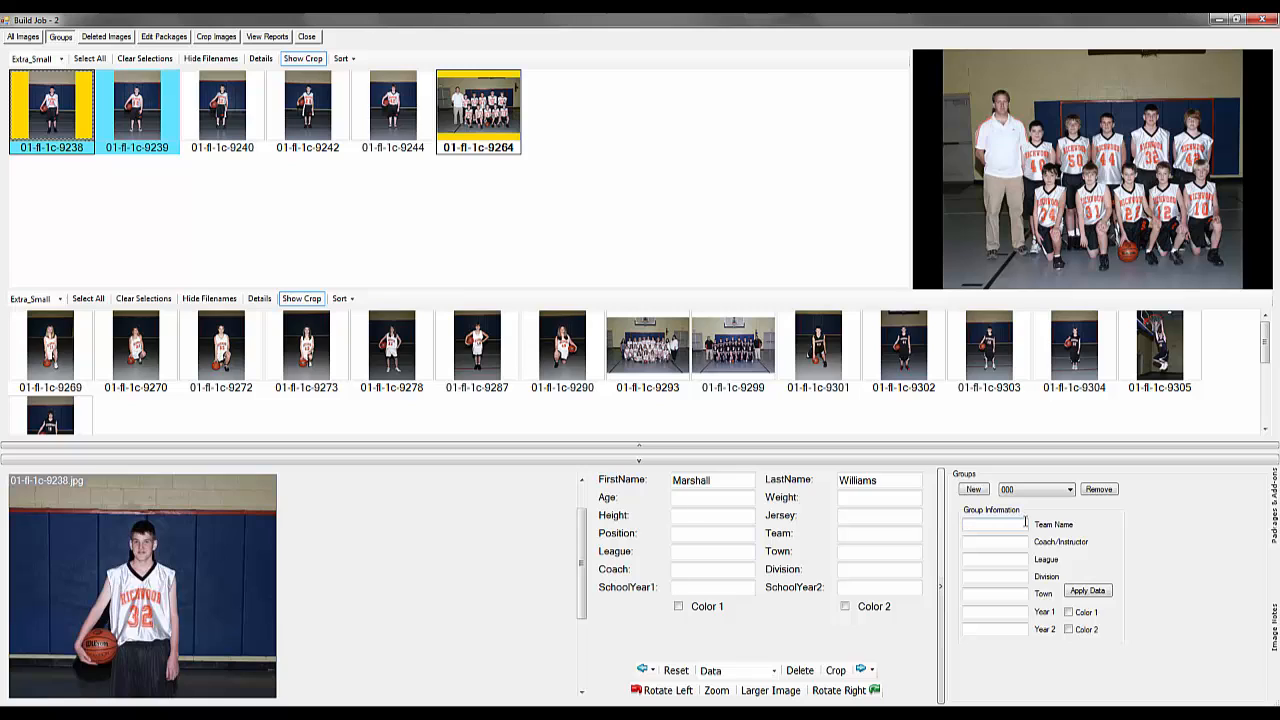
Fill in the group information with team Tigers, the coach's name, league Richwood Middle, town Richwood, and years 2014 and 2015.
type("gers")
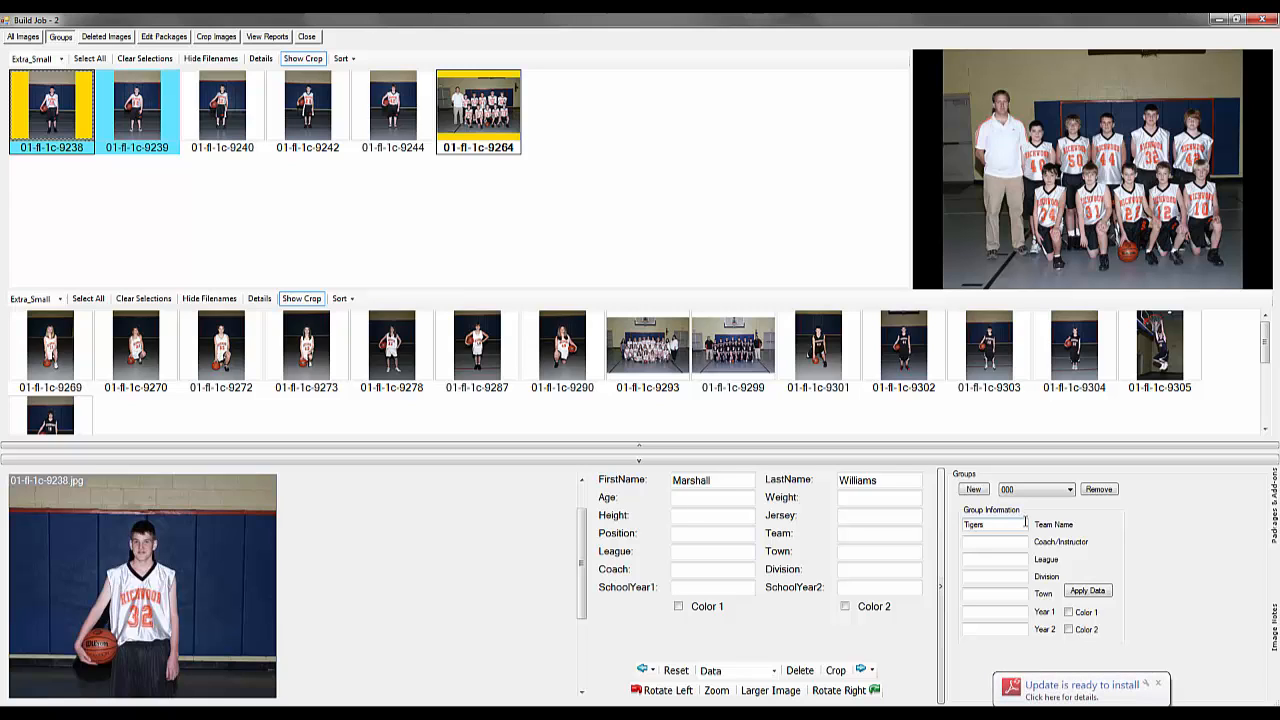
key("Tab")
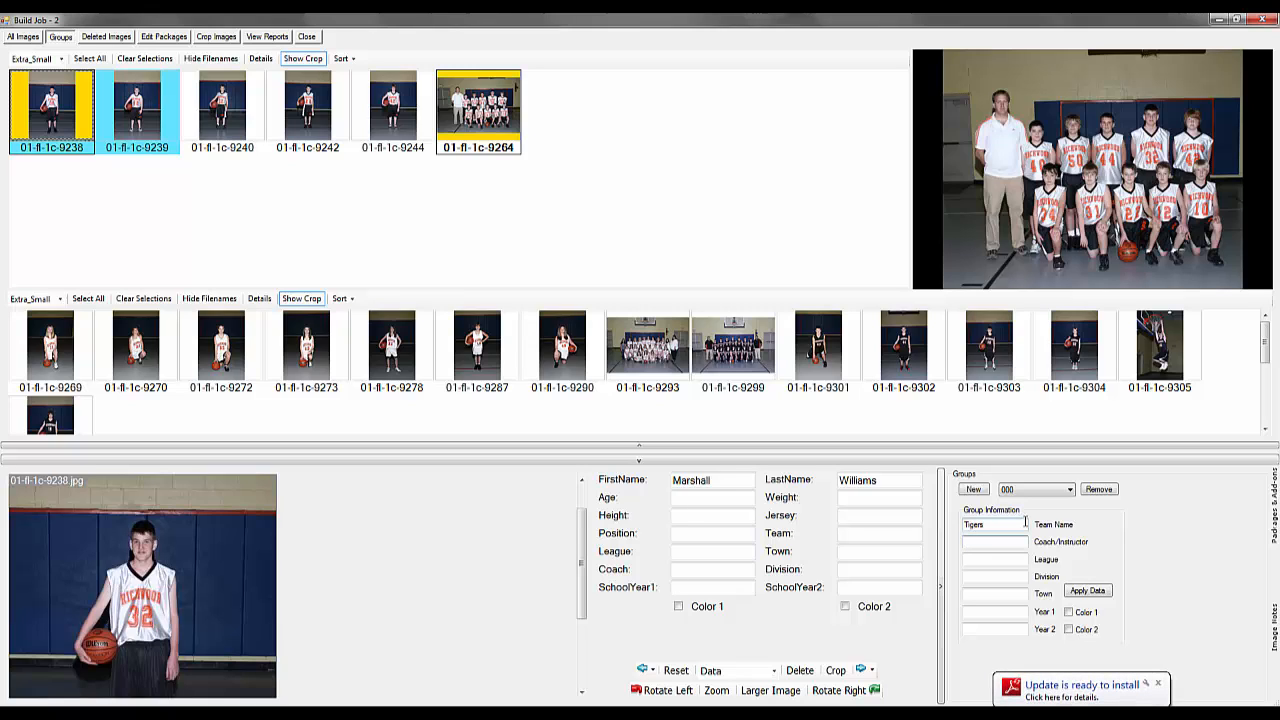
type("Jim")
key("Tab")
type("Ric")
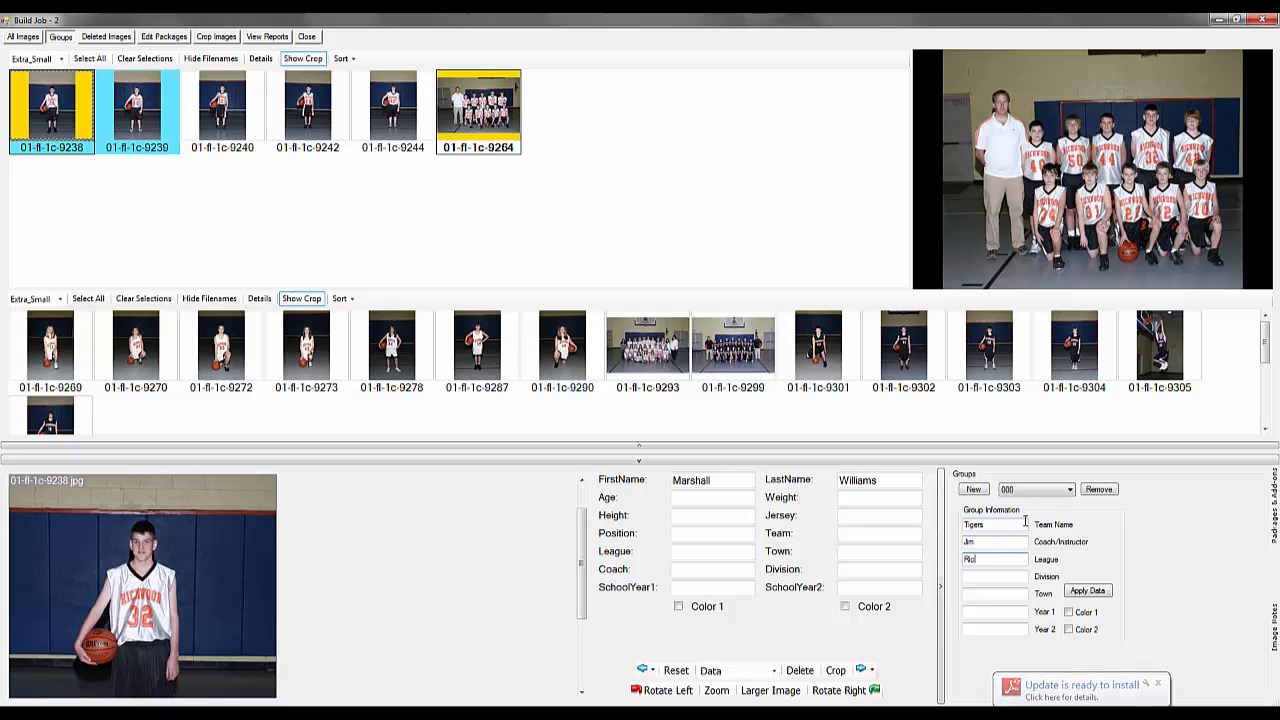
type("hwood Mi")
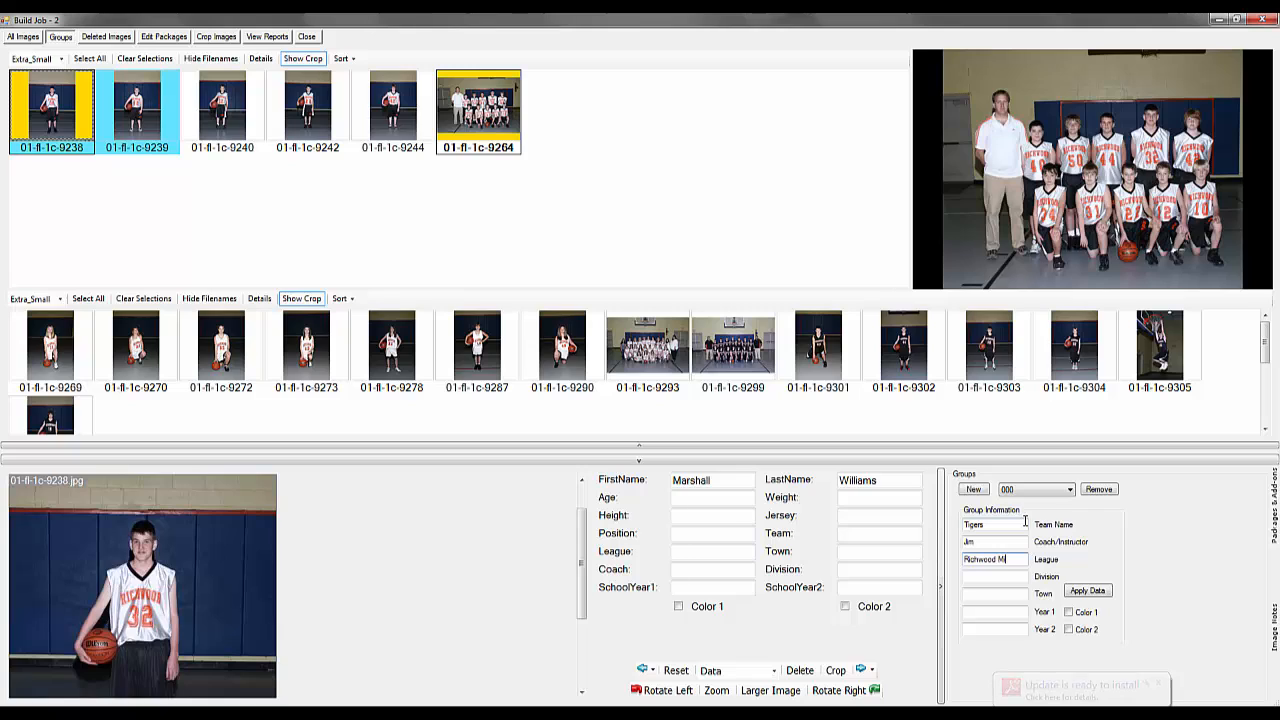
type("ddle")
key("Tab")
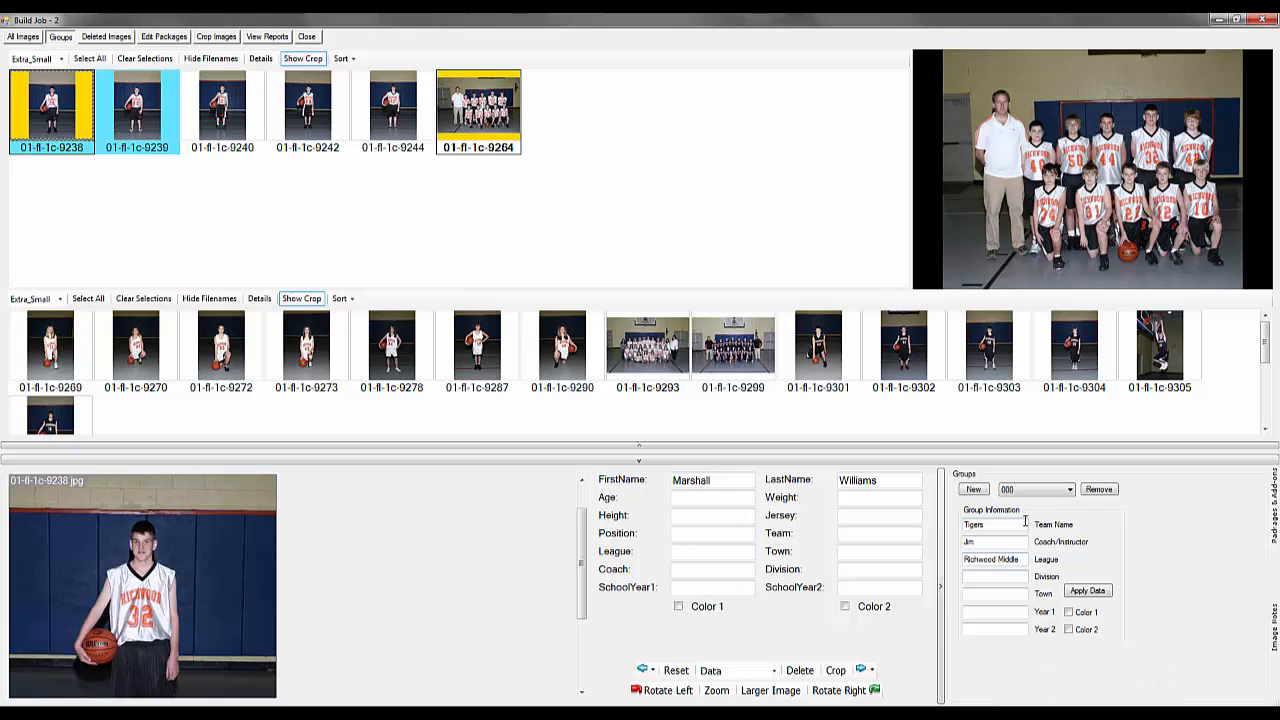
type("Richwood")
key("Tab")
type("2014")
key("Tab")
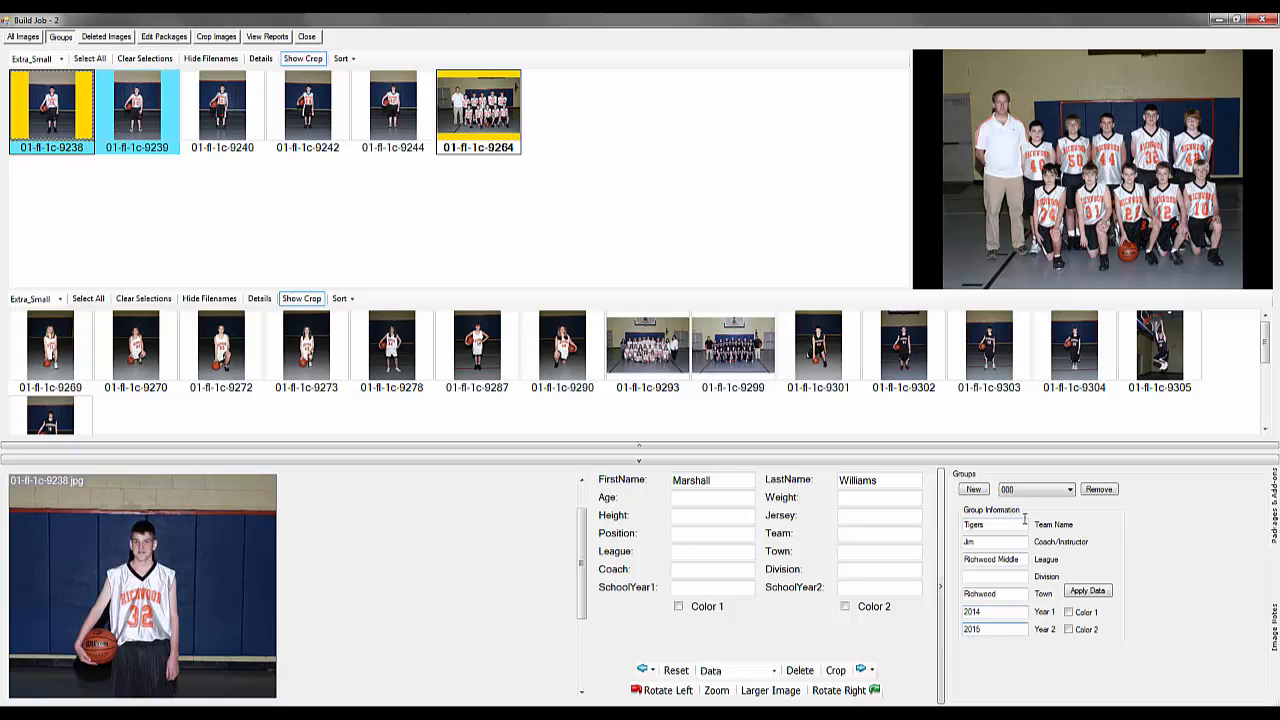
Enable picking of the group's Color 1 and show the jersey of image 01-fl-1c-9238 in the Larger Image preview.
left_click(1068, 613)
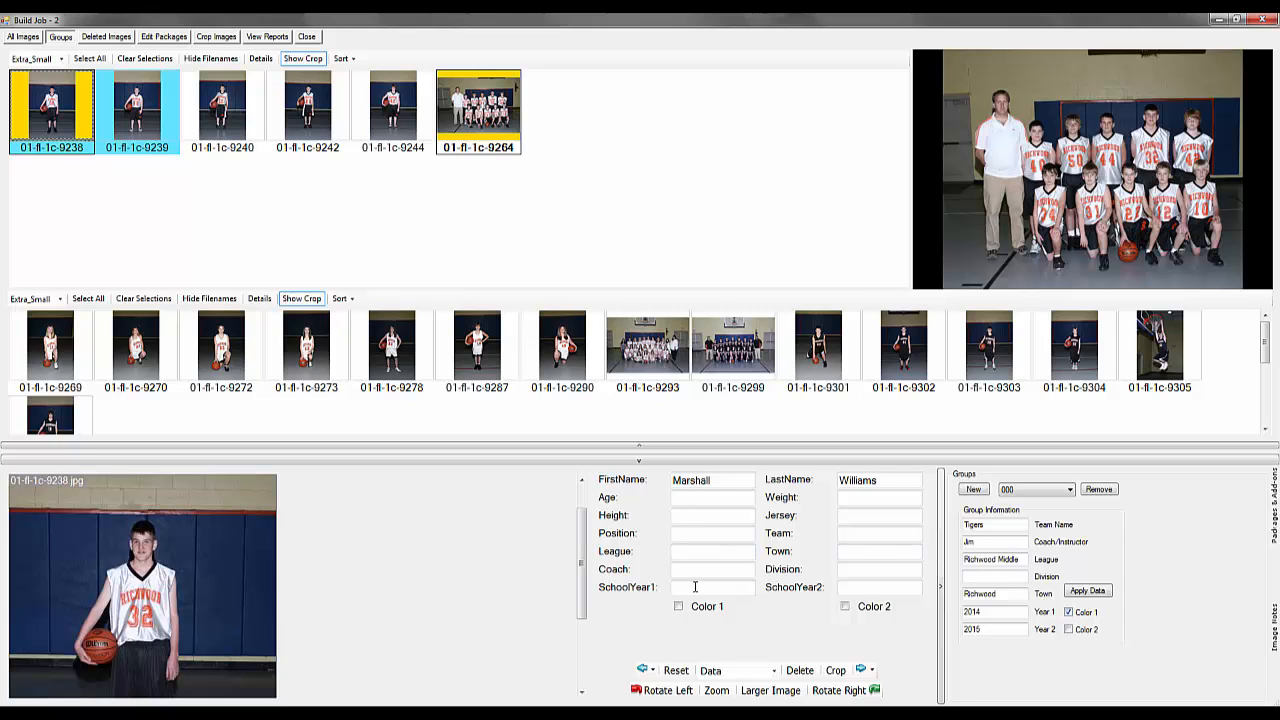
left_click(766, 691)
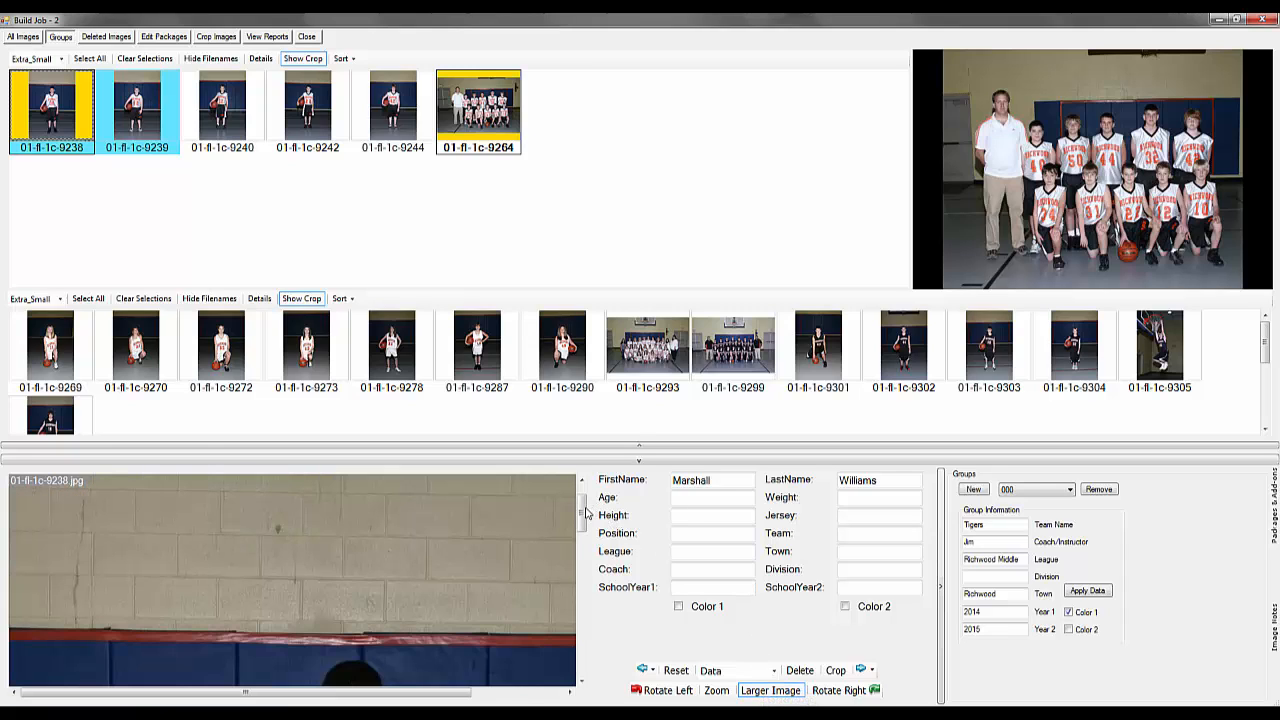
left_click_drag(584, 514, 582, 576)
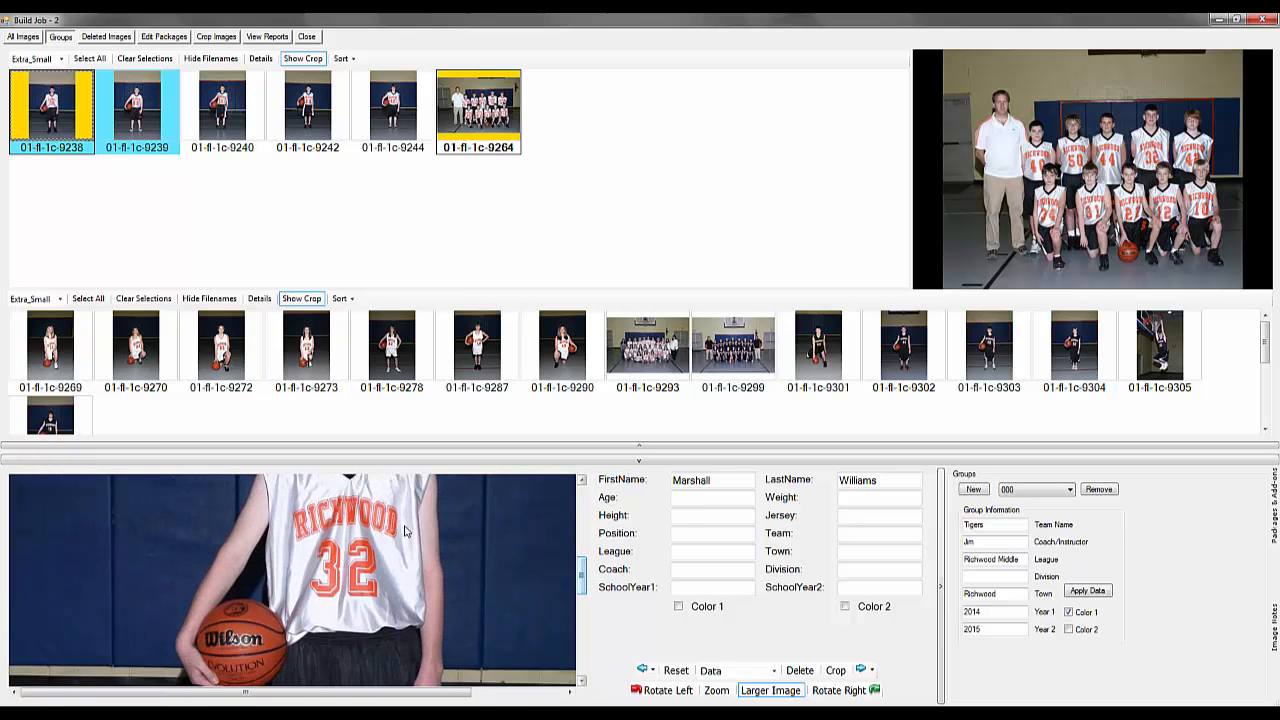
left_click(353, 584)
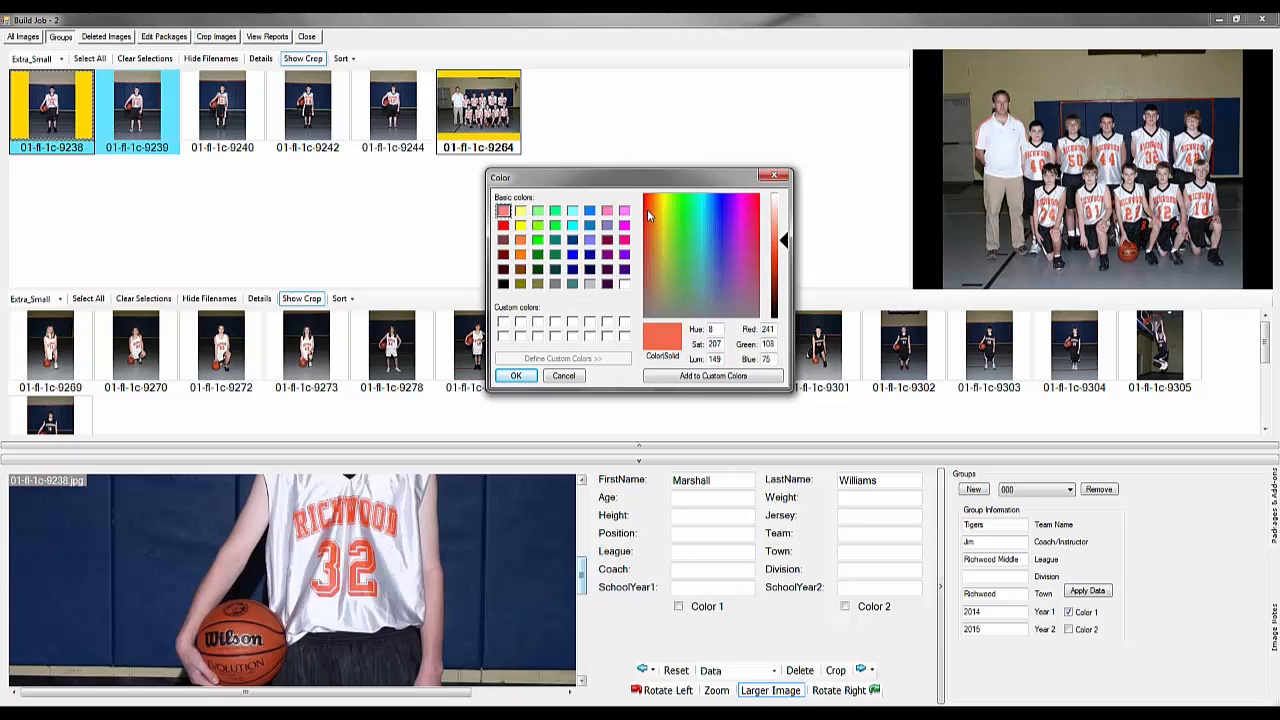
left_click_drag(647, 209, 646, 207)
left_click(645, 212)
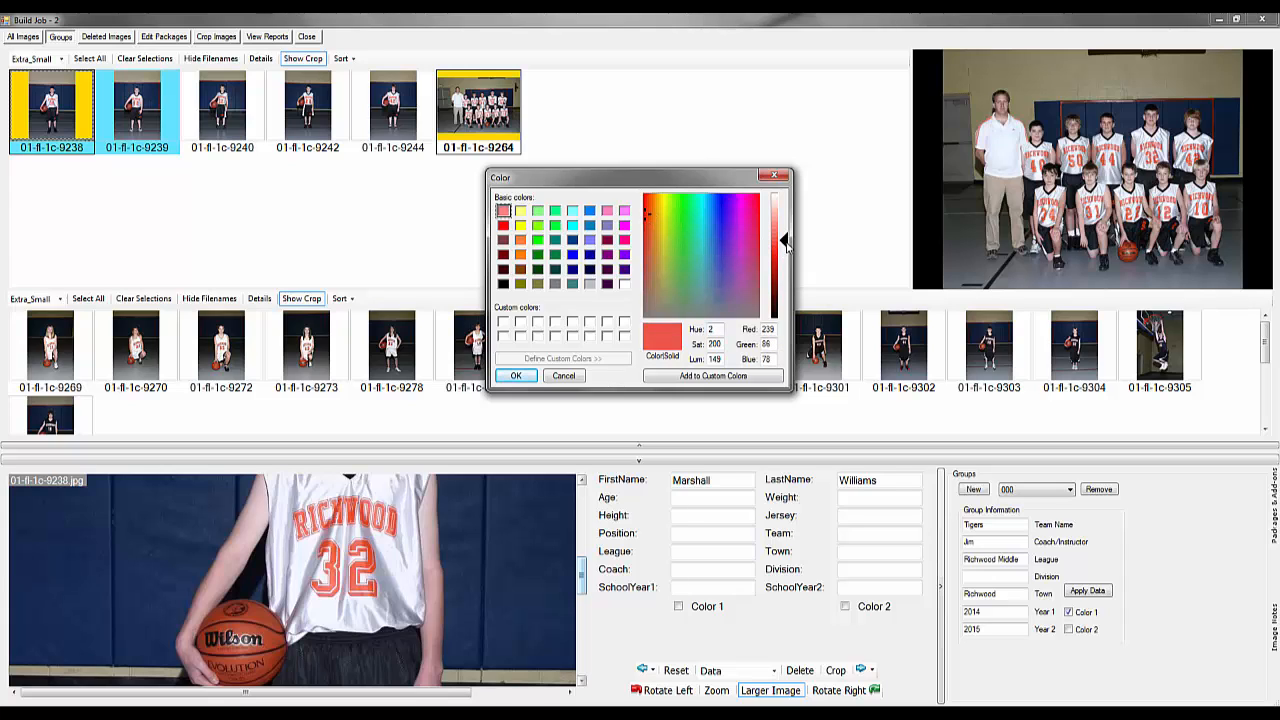
left_click(785, 249)
left_click(785, 253)
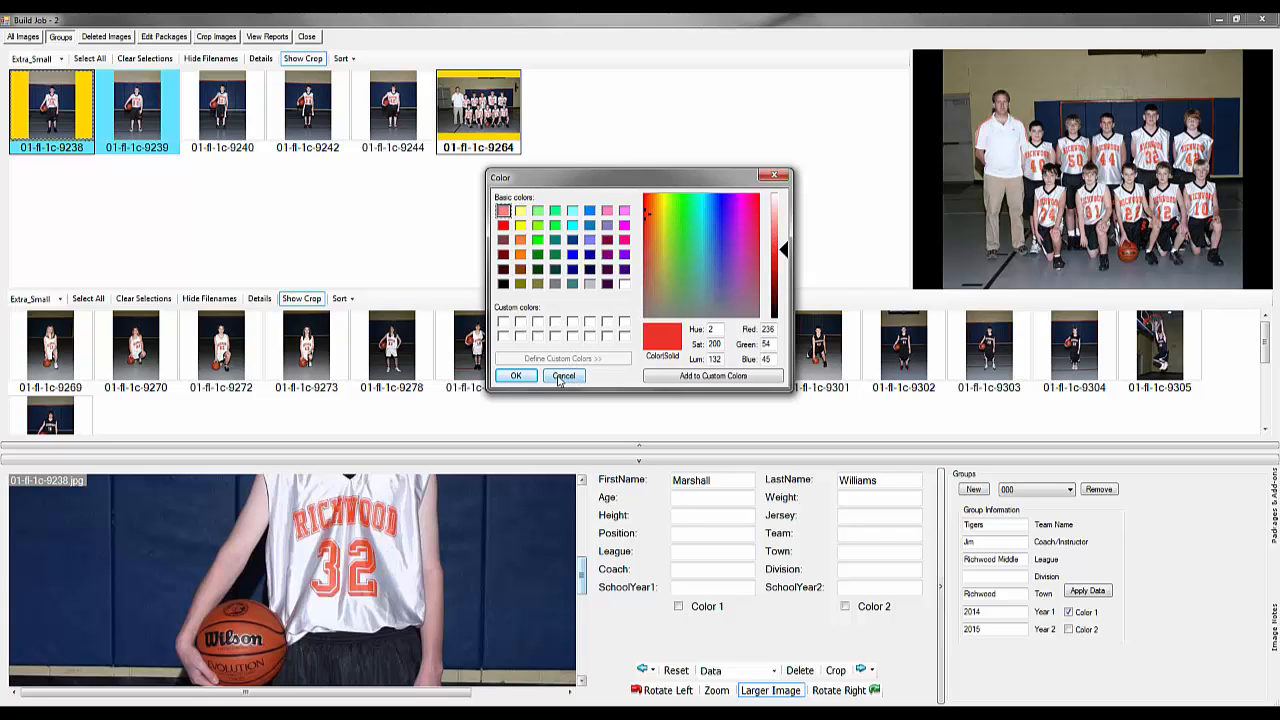
left_click(561, 377)
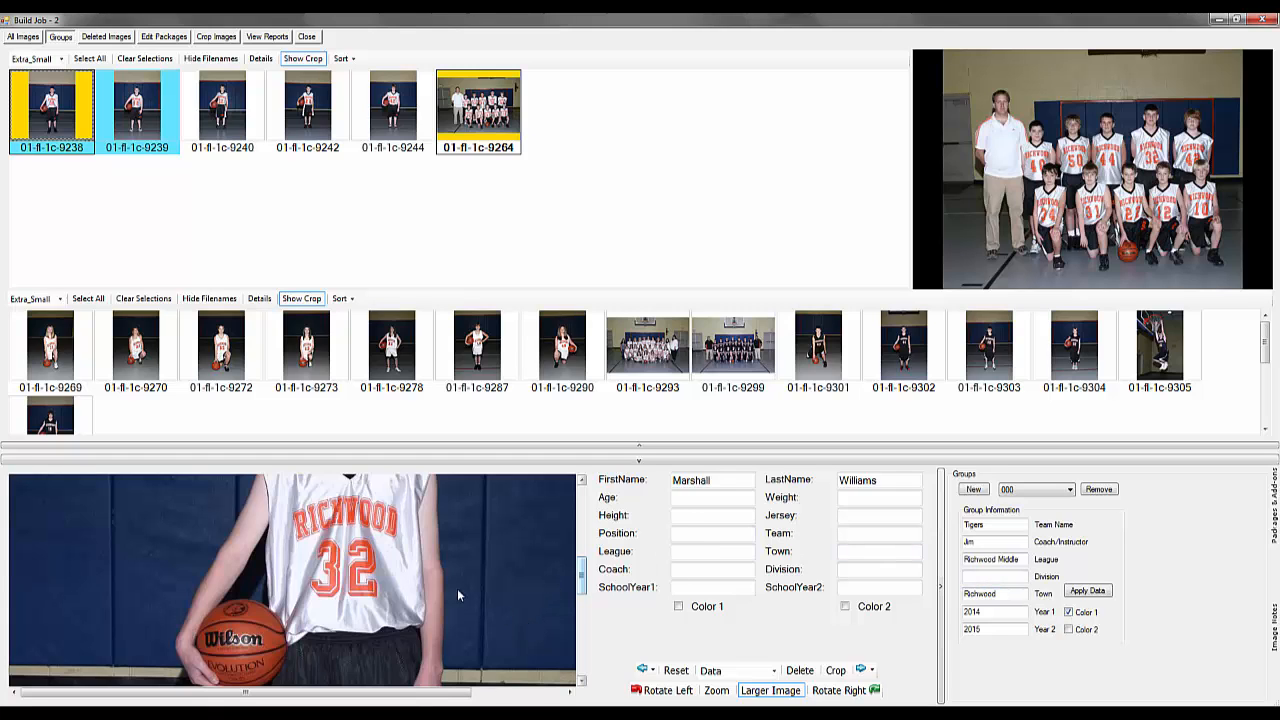
Set the group's Color 1 to the orange sampled from the jersey lettering, red 235, green 74, blue 24.
left_click(352, 520)
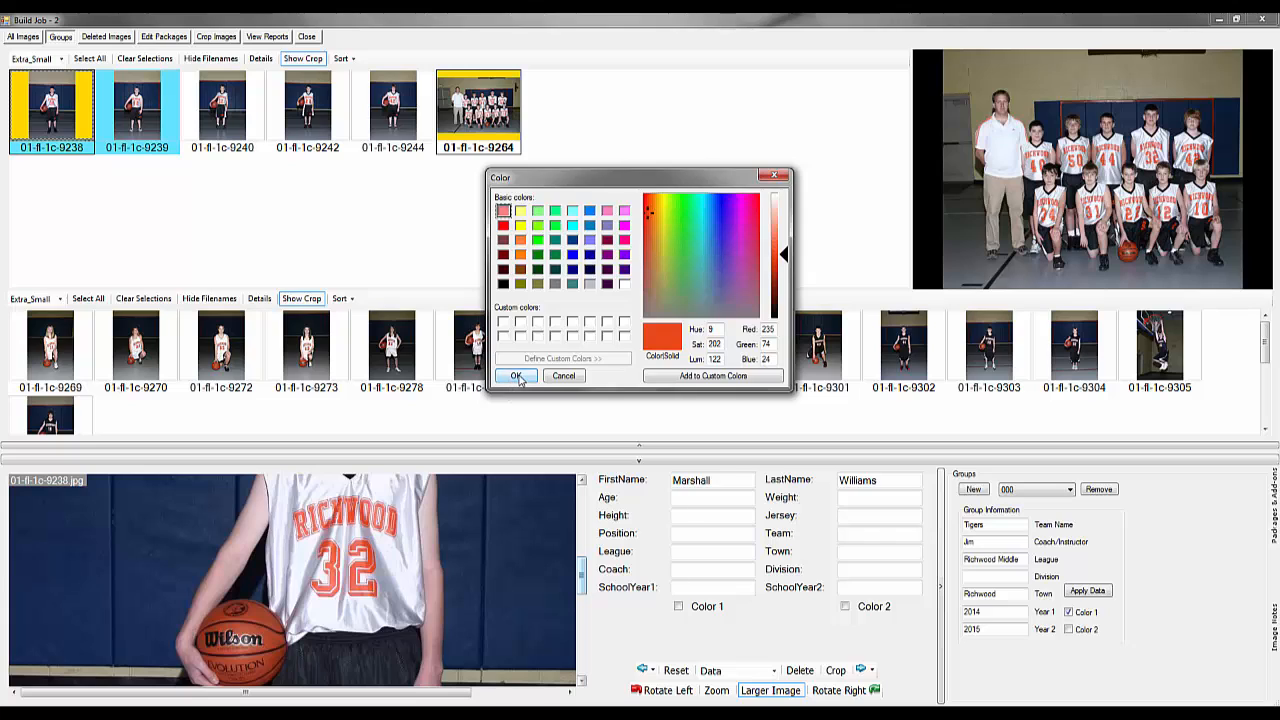
left_click(517, 377)
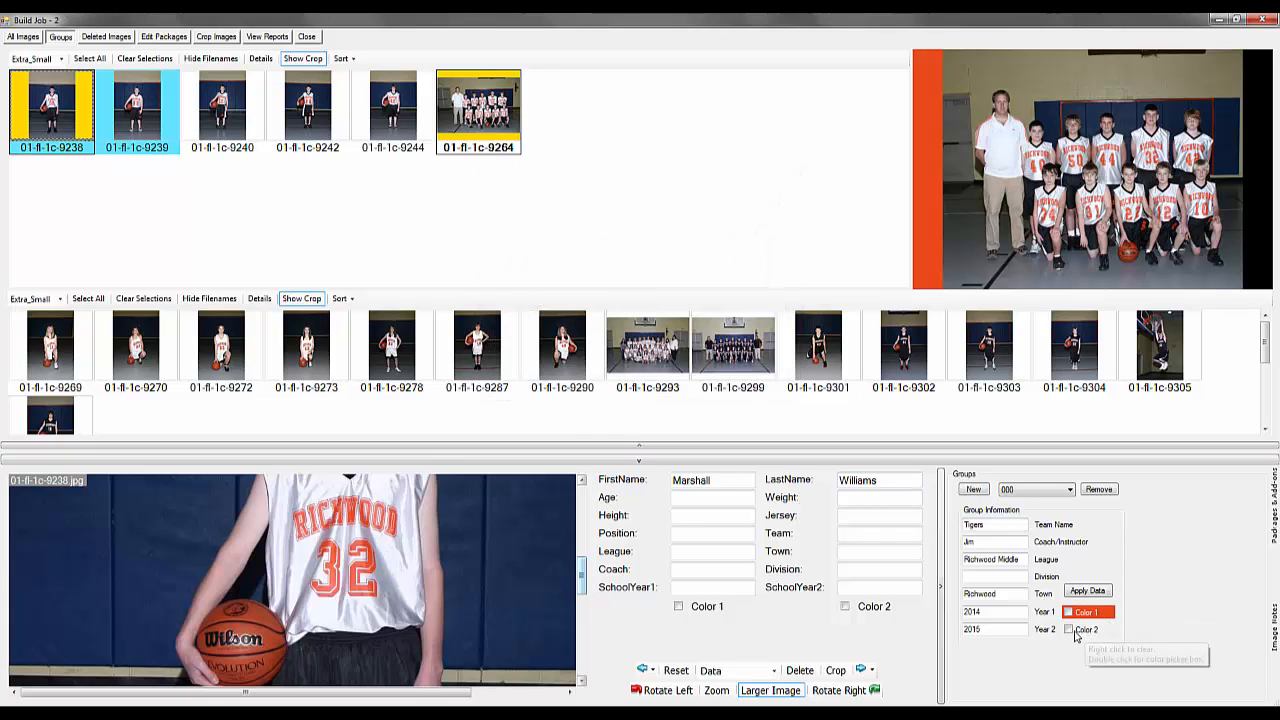
Set the group's Color 2 to pure black, red 0, green 0, blue 0, starting from a sample of the shorts in image 01-fl-1c-9238.
left_click(1068, 630)
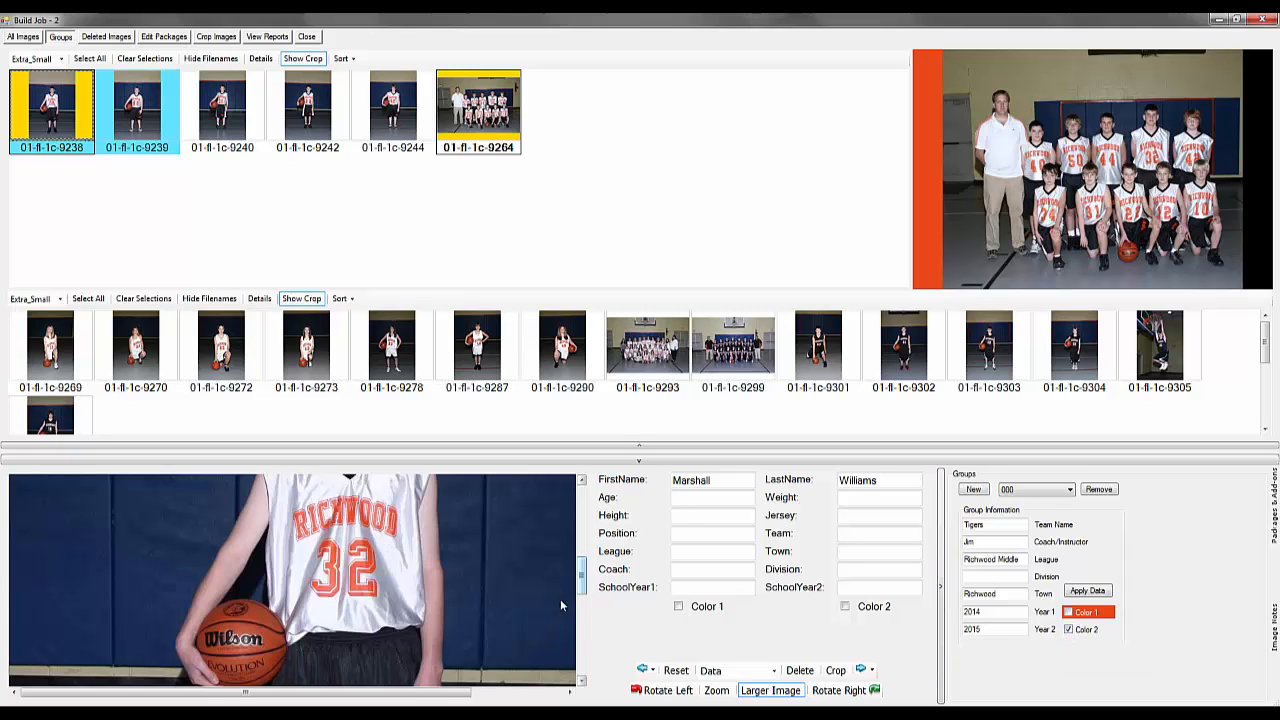
left_click_drag(581, 573, 581, 600)
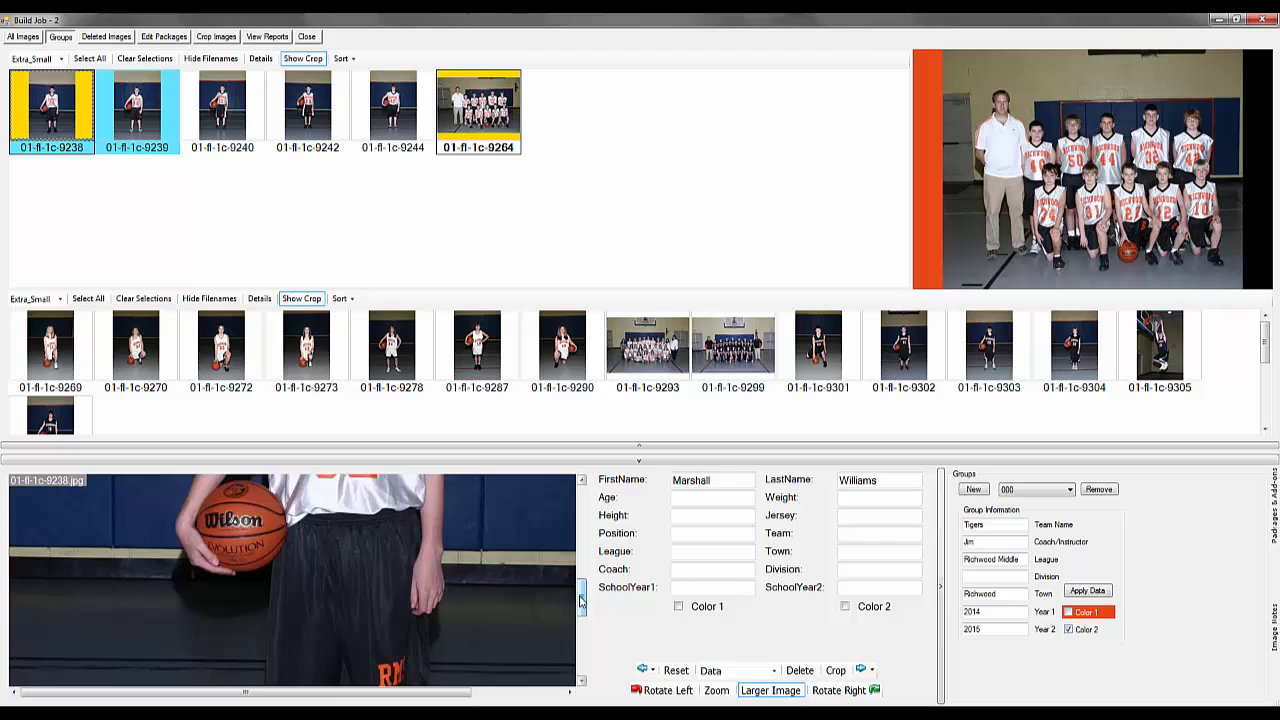
left_click(402, 626)
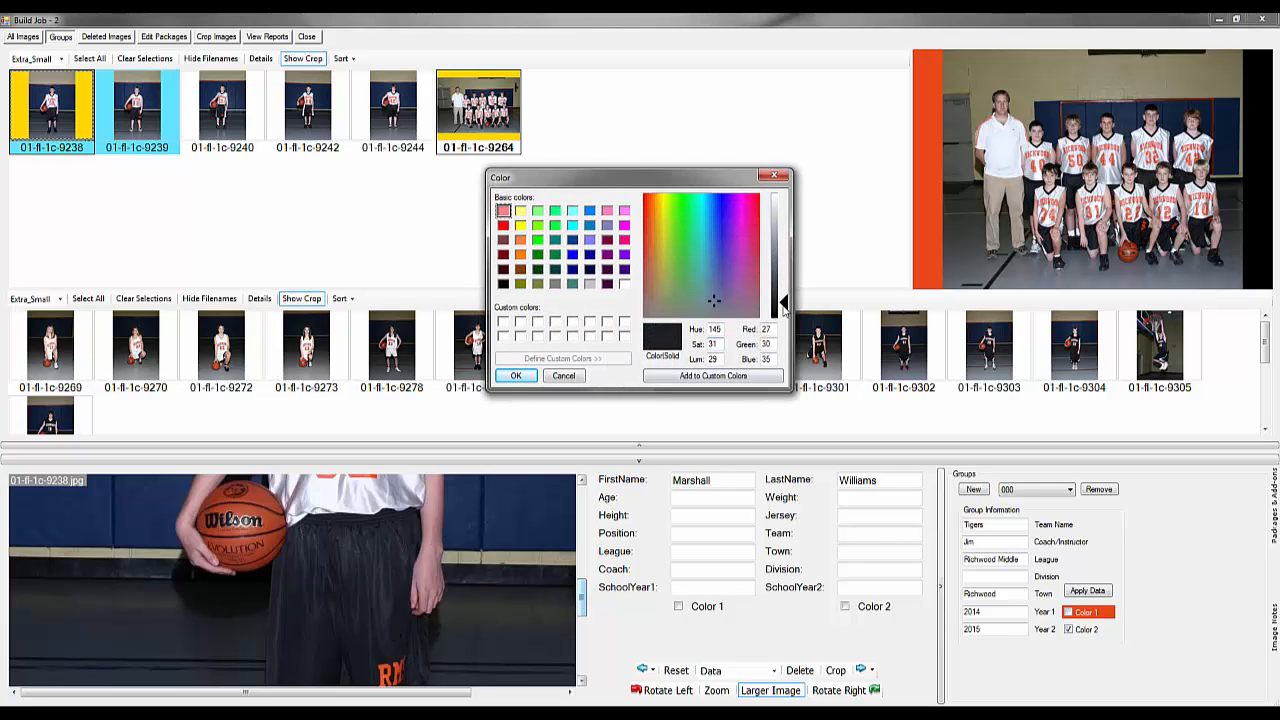
left_click_drag(784, 301, 781, 352)
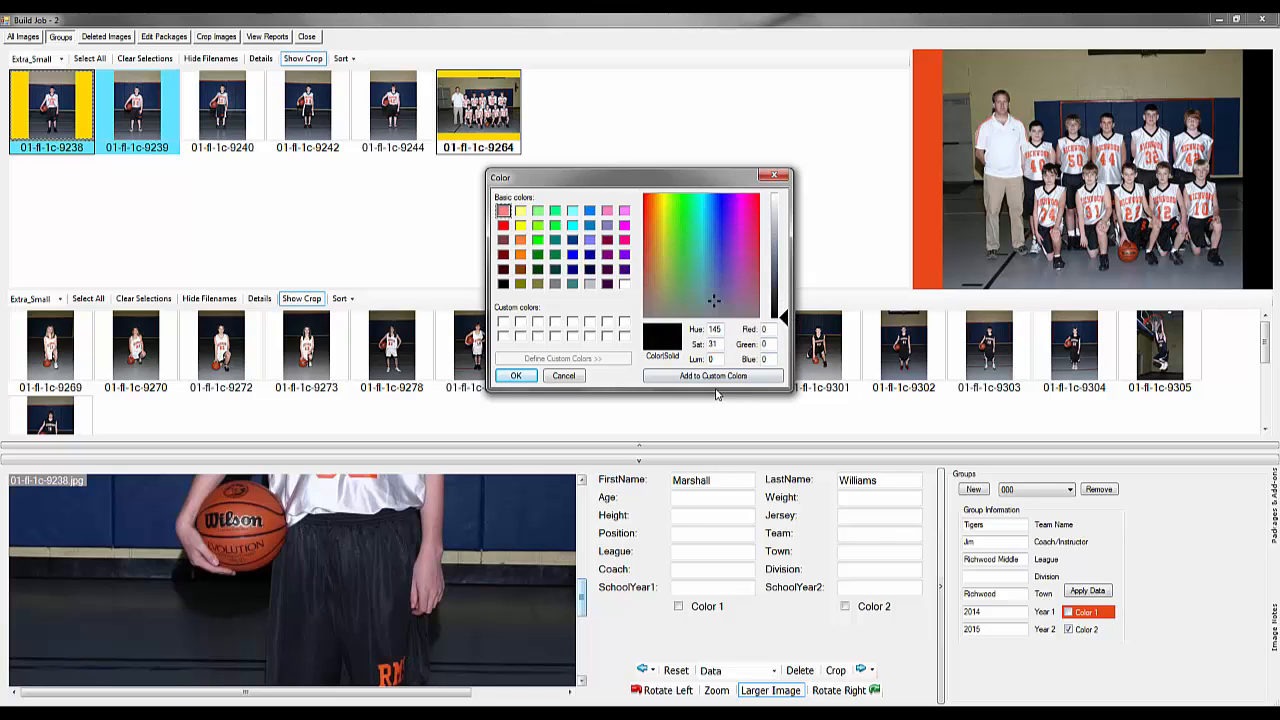
left_click(516, 376)
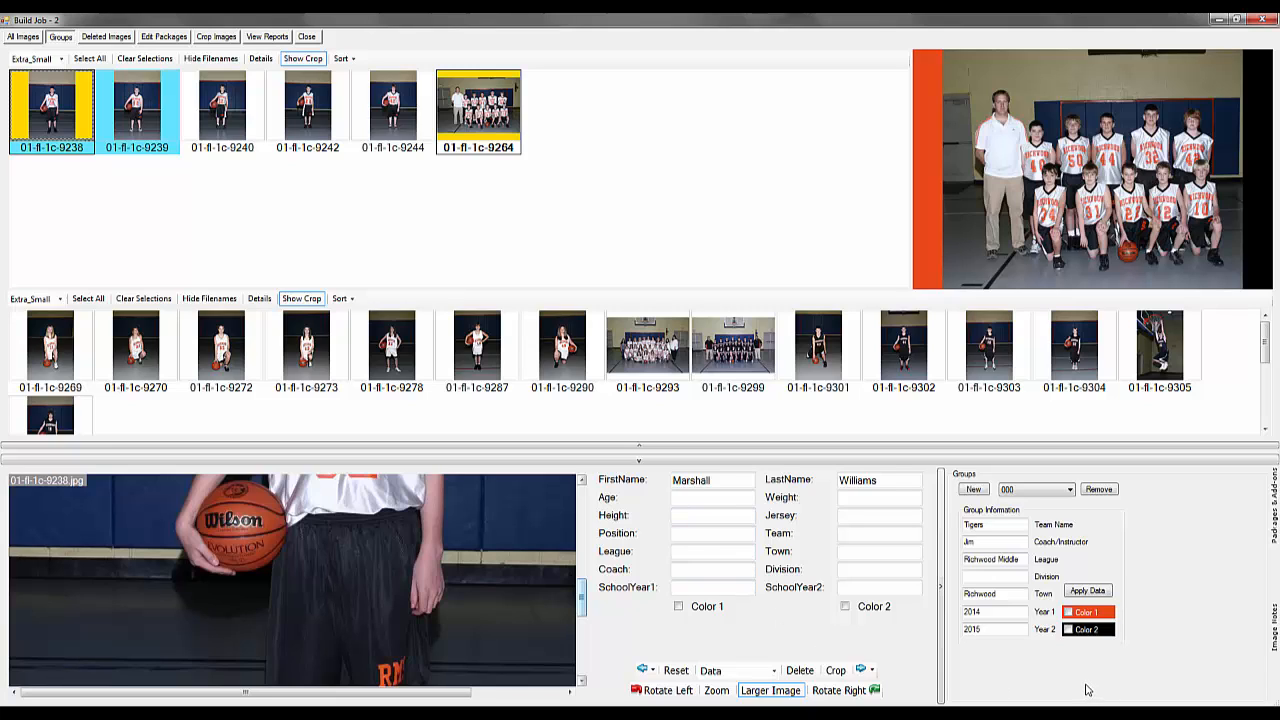
left_click(1090, 613)
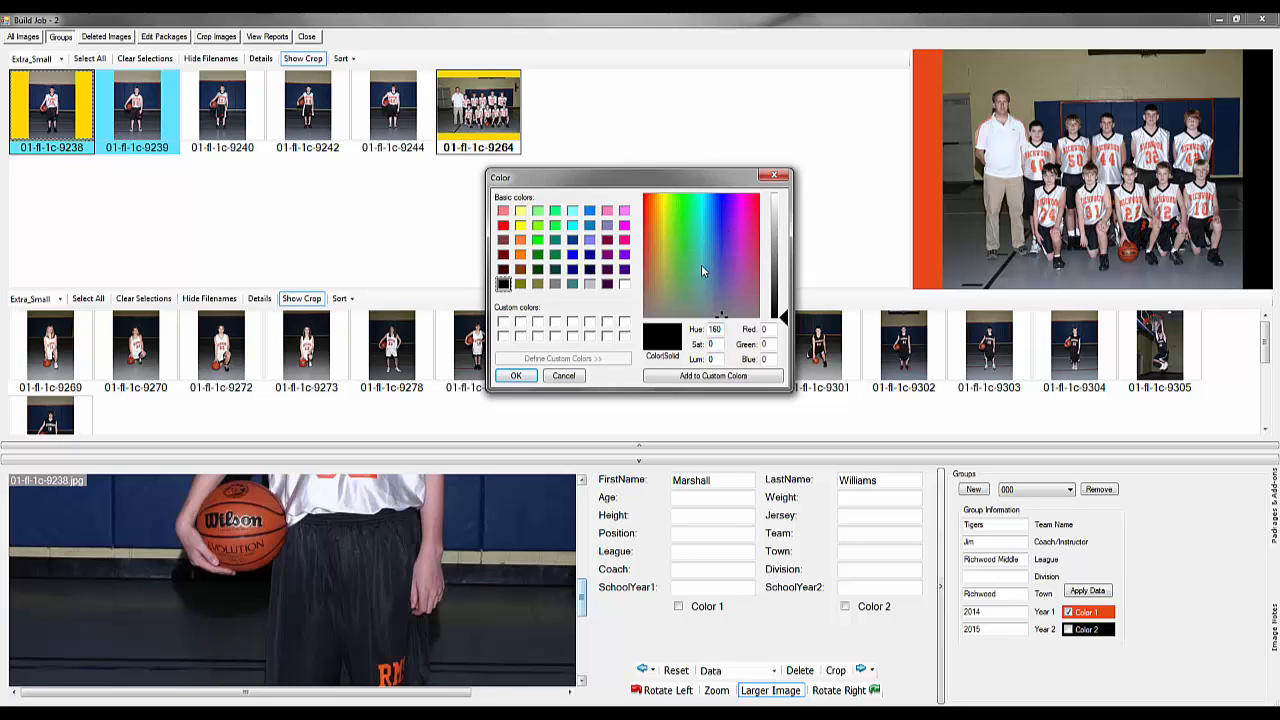
left_click(561, 378)
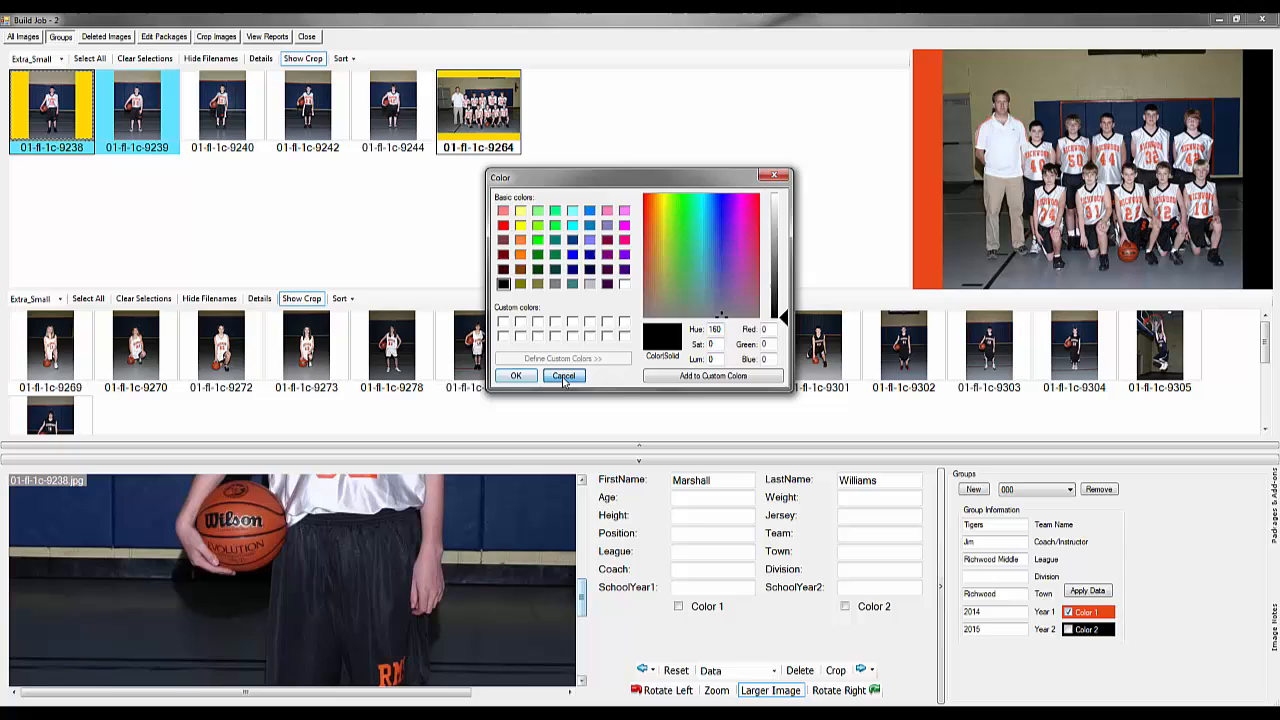
left_click(1069, 612)
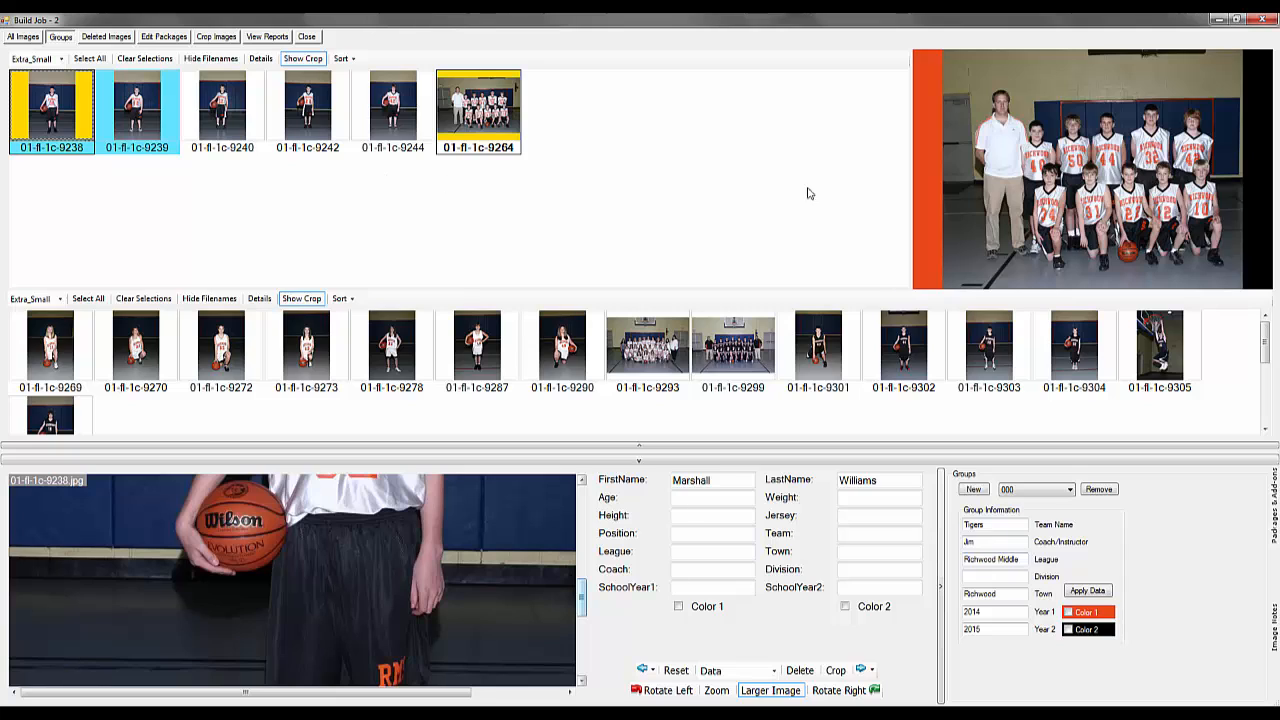
Apply the group information and colors to all images of group 000 and check the player data of images 01-fl-1c-9239 to 9244.
left_click(1092, 591)
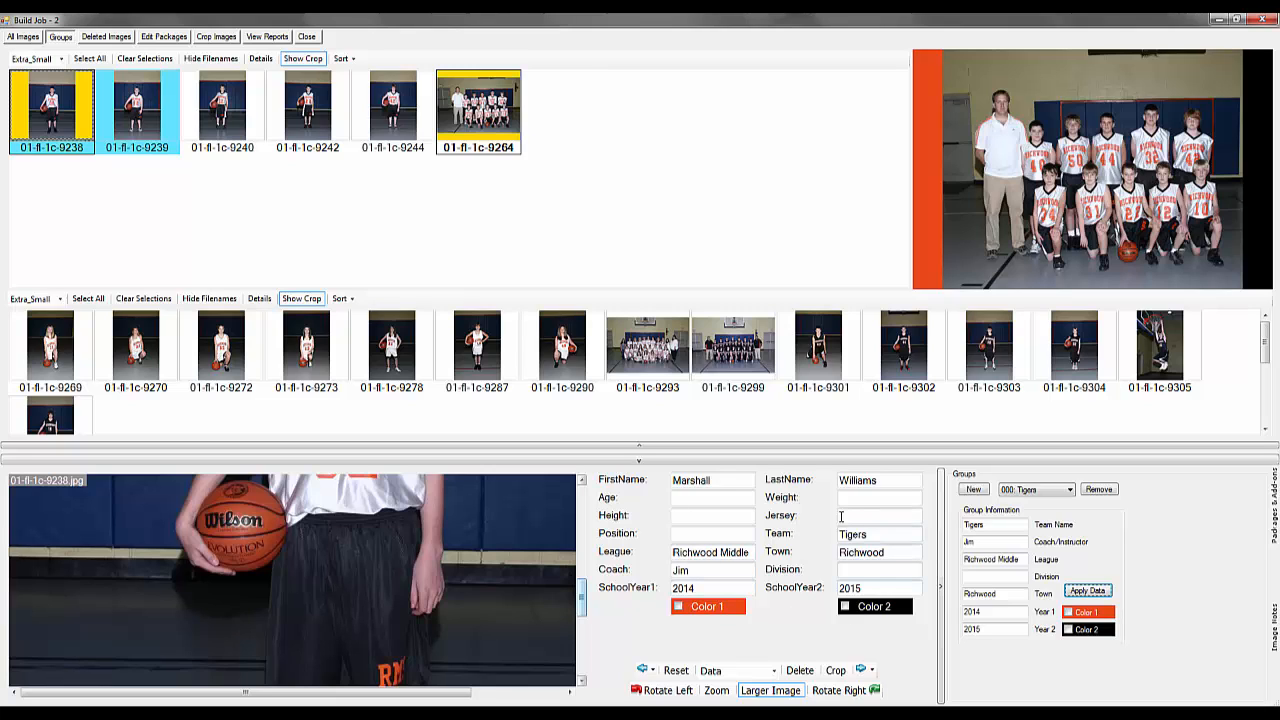
left_click(128, 115)
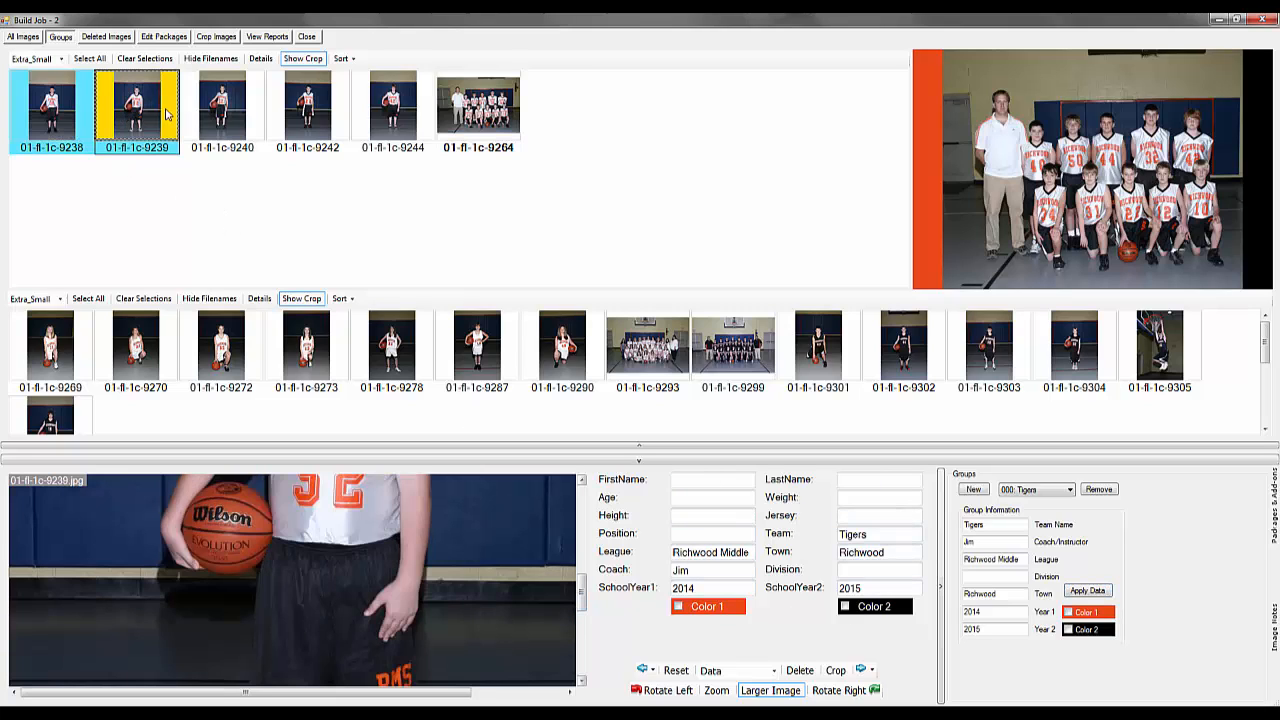
left_click(233, 112)
left_click(310, 112)
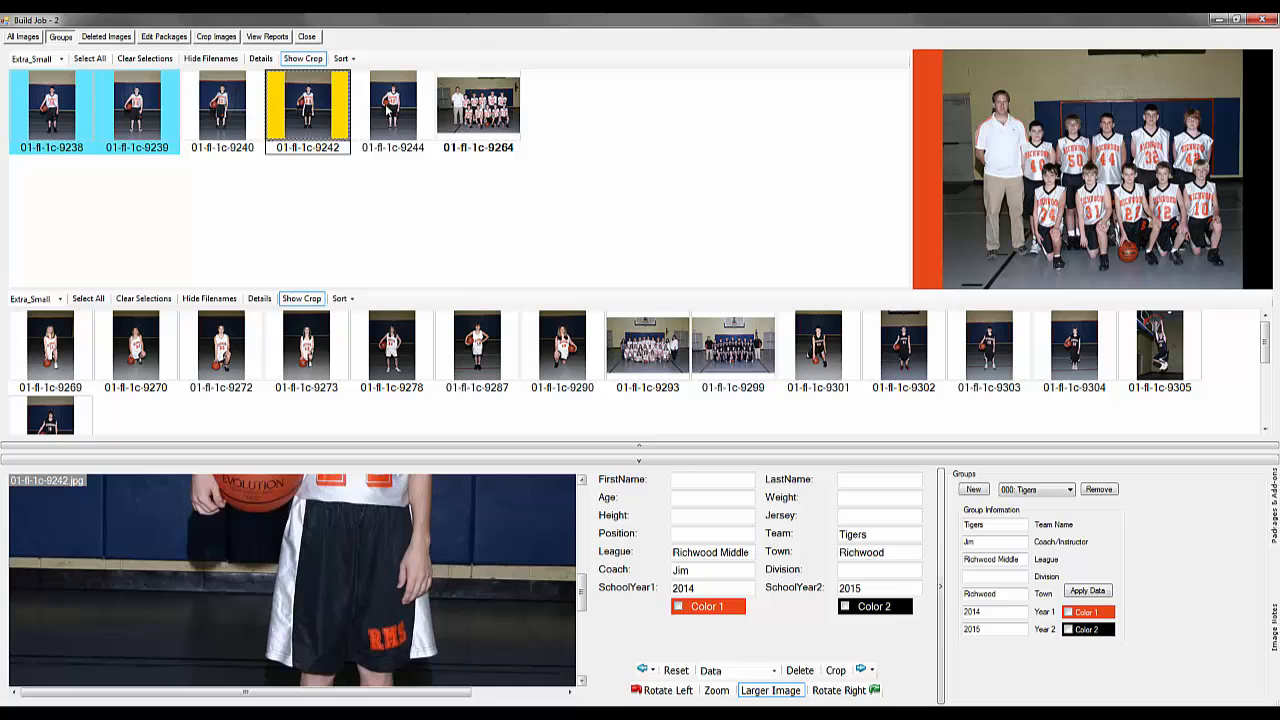
left_click(386, 111)
left_click(317, 110)
left_click(238, 112)
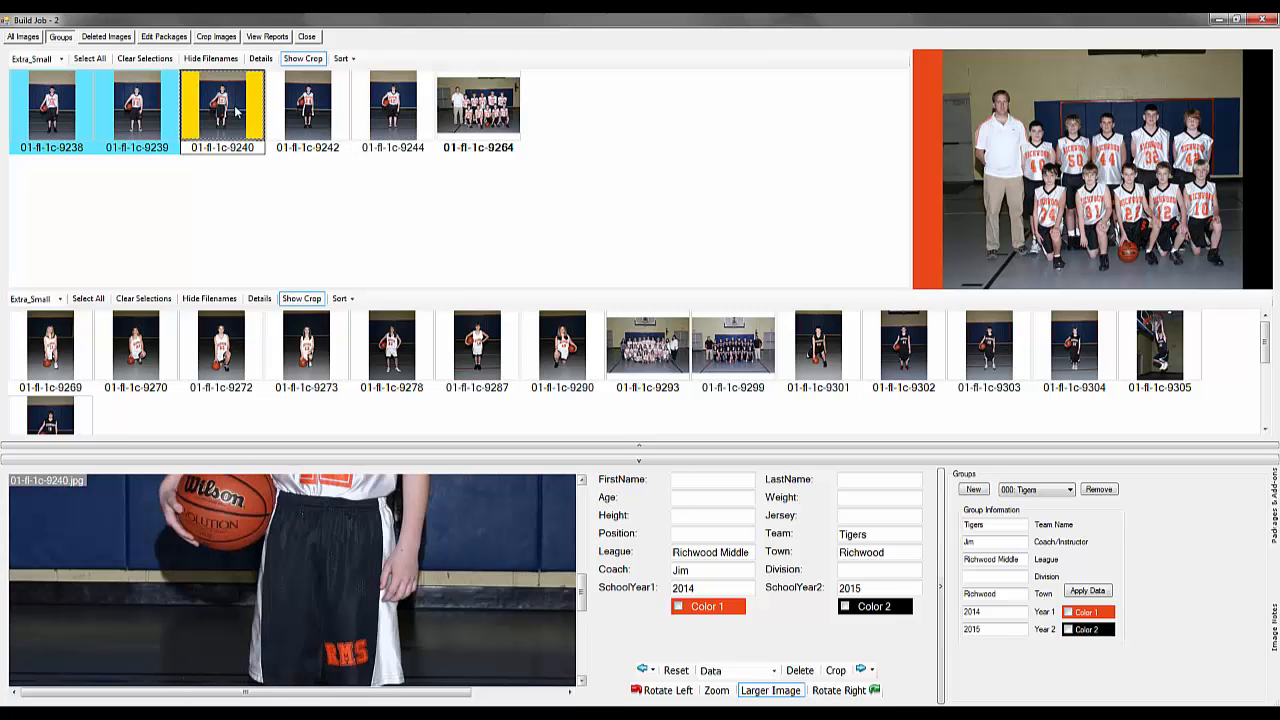
left_click(141, 113)
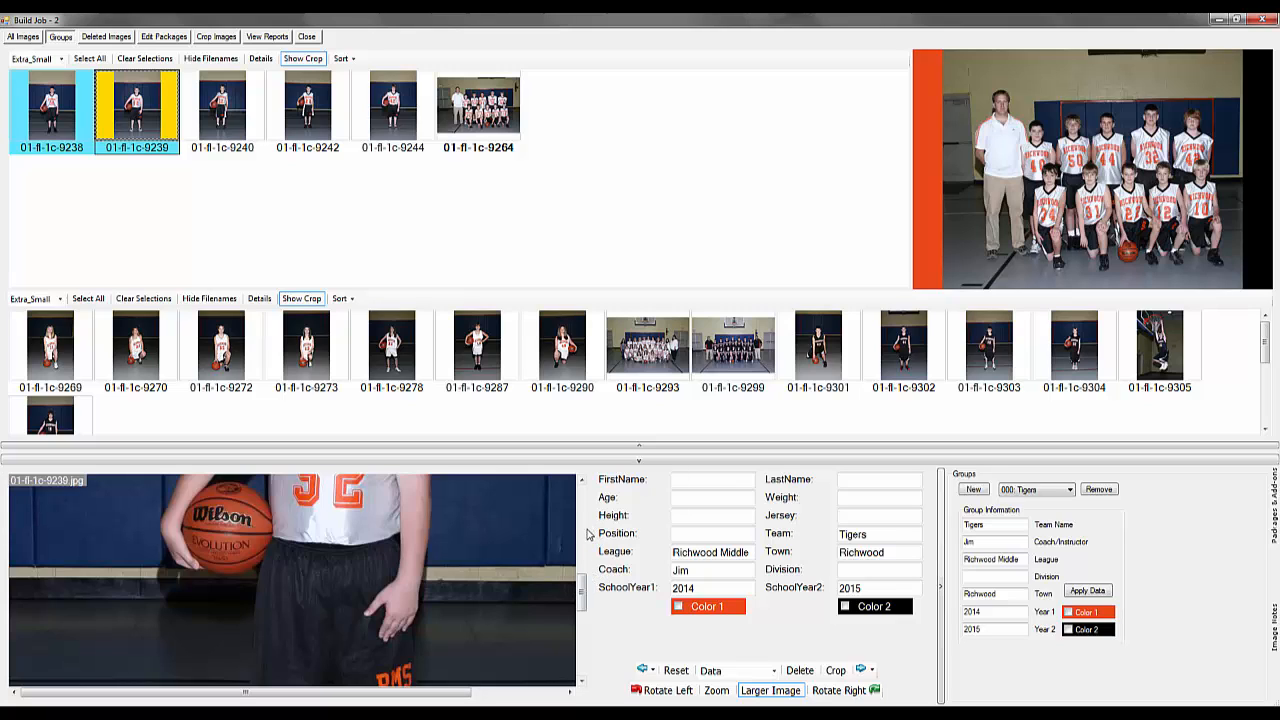
Bring the players' faces into the Larger Image preview and look through the group's images 01-fl-1c-9238 to 9264.
left_click_drag(582, 595, 589, 548)
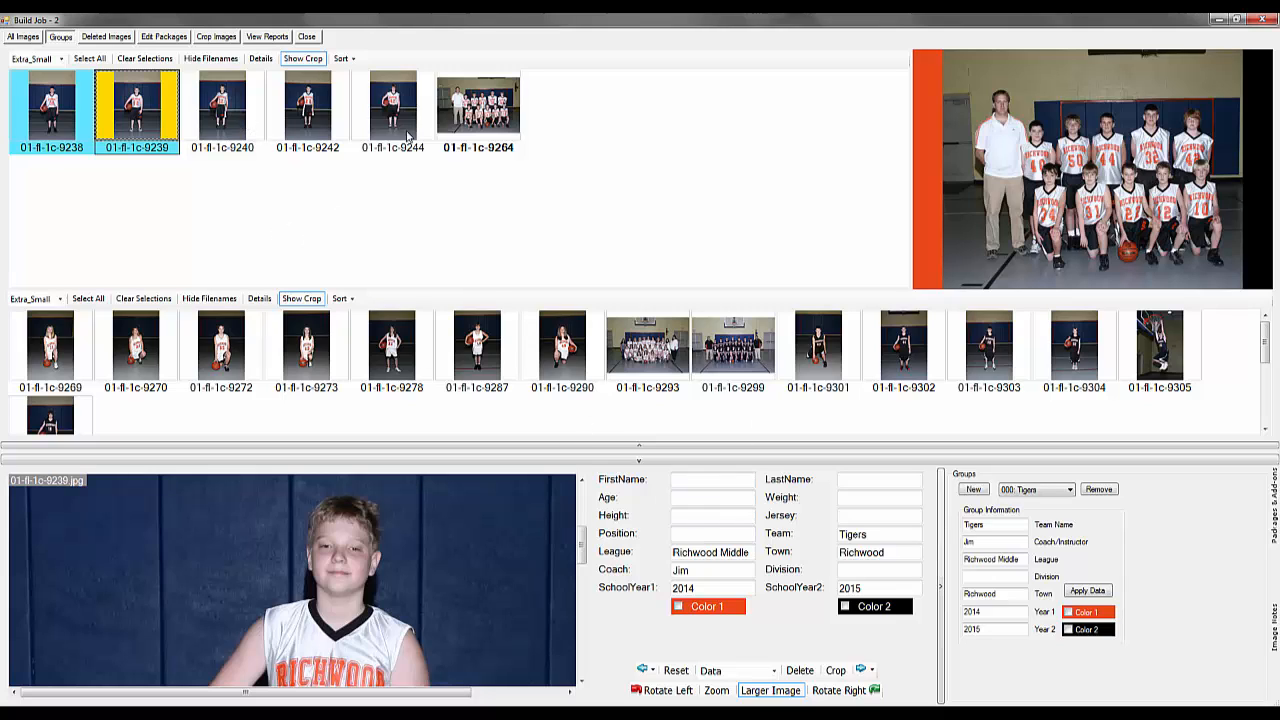
left_click(83, 130)
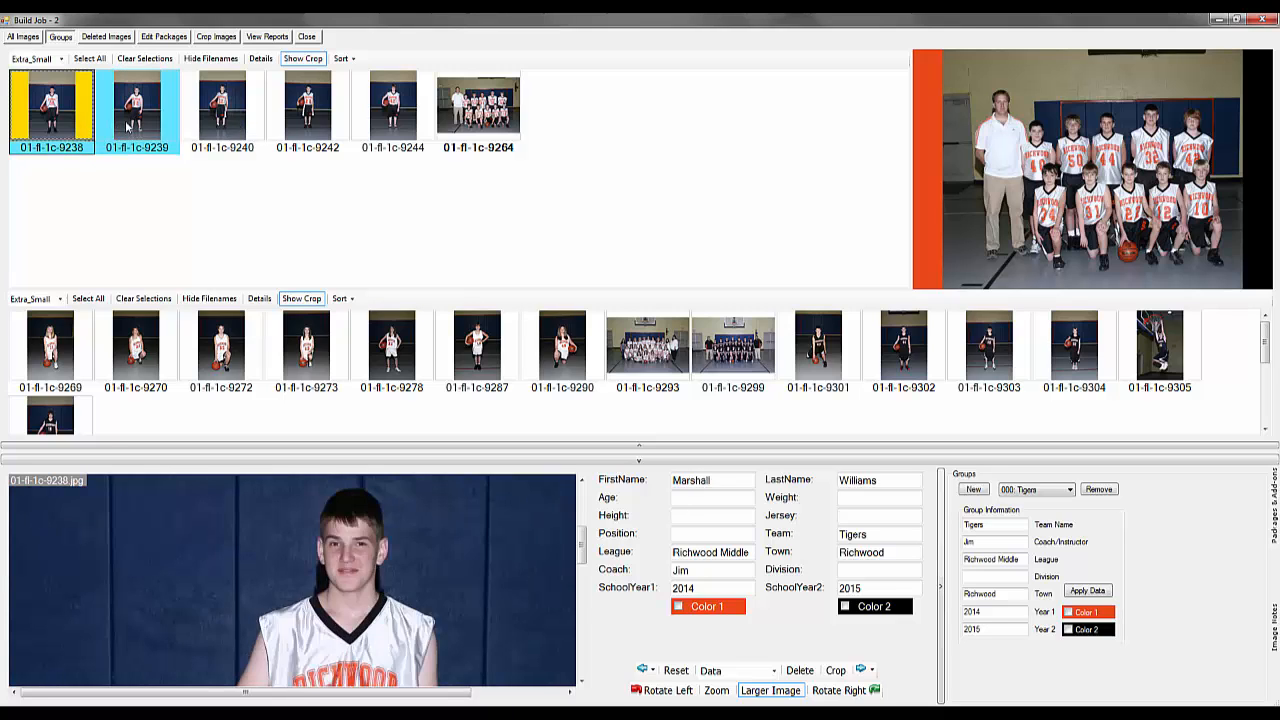
left_click(128, 124)
left_click(213, 130)
left_click(299, 131)
left_click(386, 121)
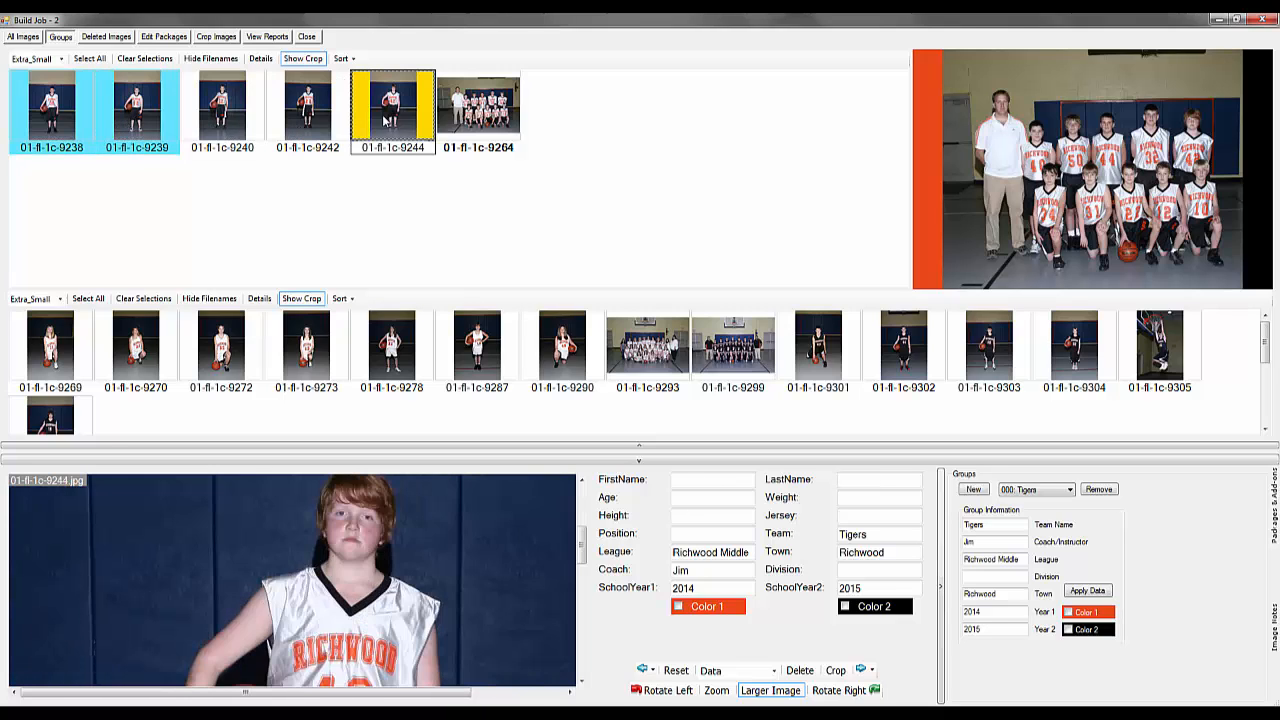
left_click(467, 122)
left_click(405, 122)
left_click(301, 126)
left_click(221, 124)
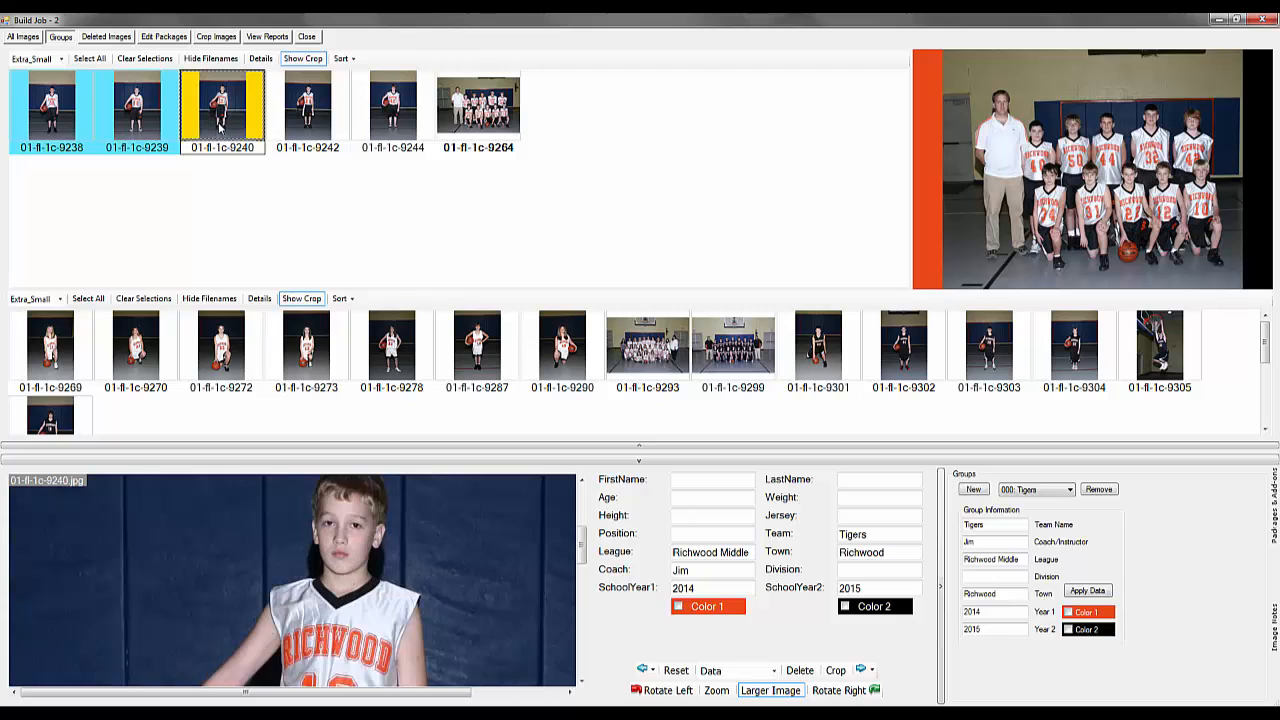
Show the package data, check the packages of images 01-fl-1c-9238 and 9239, and add Sports package C to image 01-fl-1c-9240.
left_click(1273, 510)
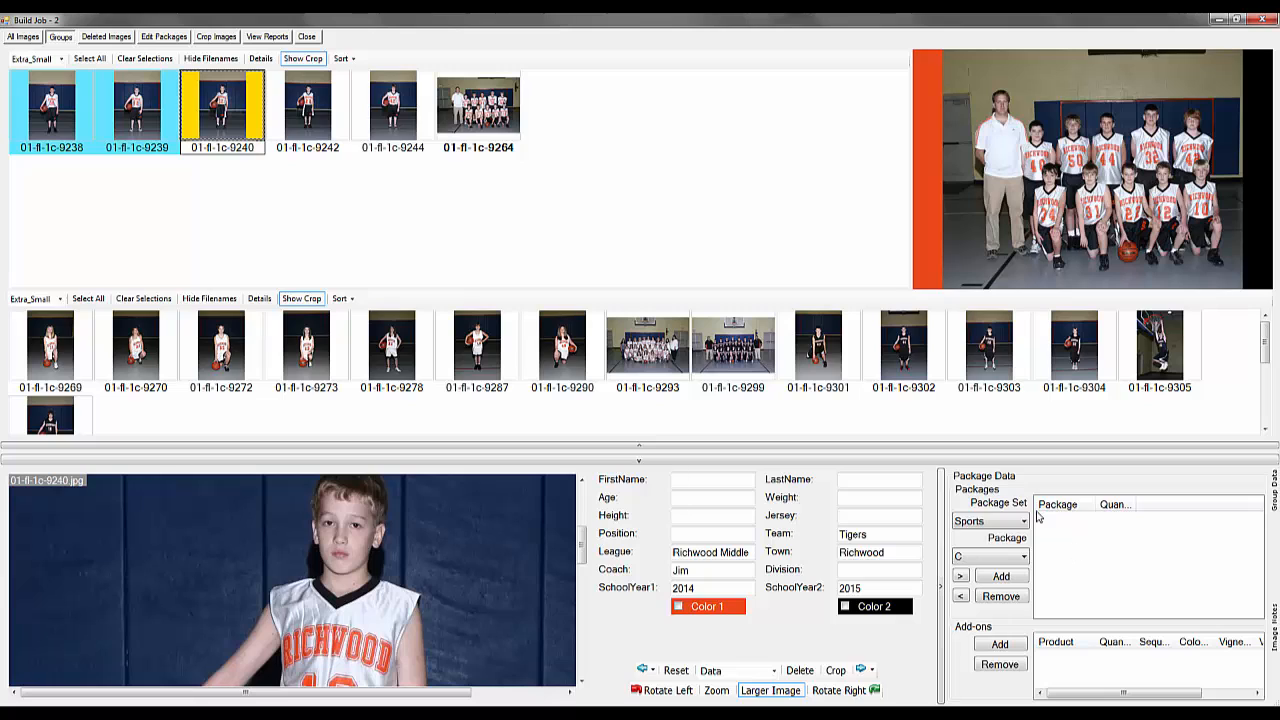
left_click(156, 118)
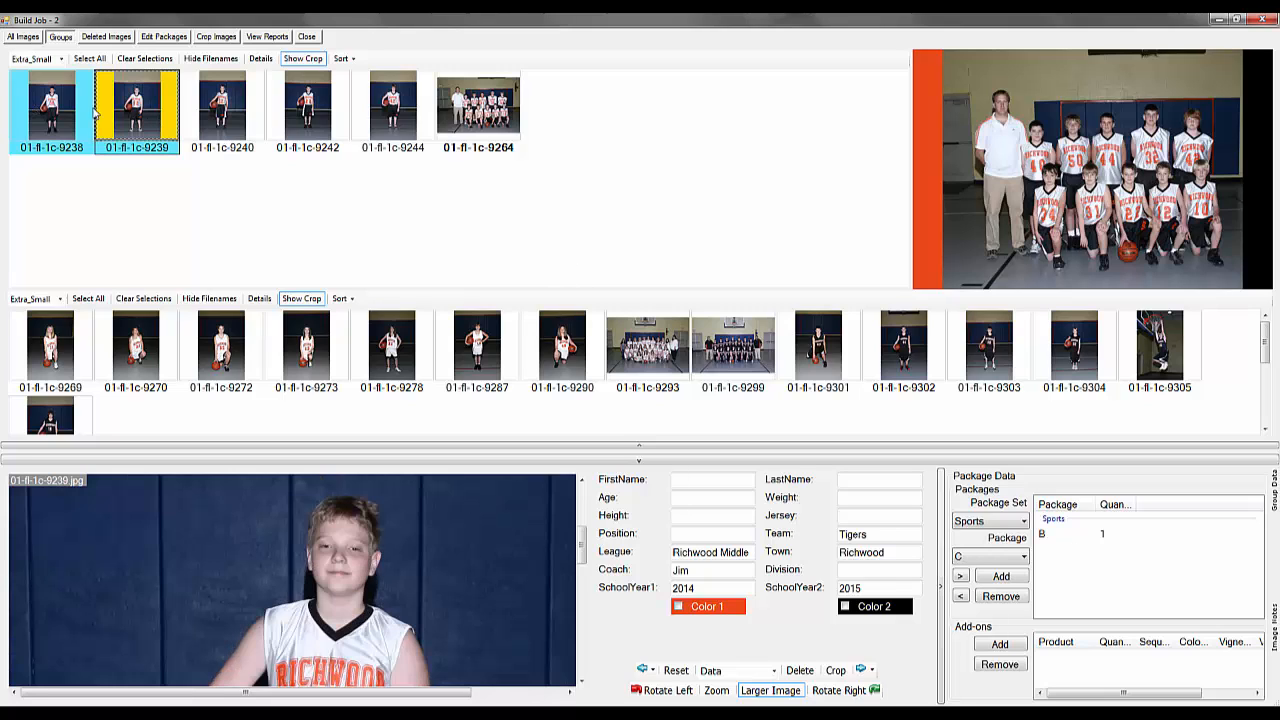
left_click(58, 113)
left_click(129, 113)
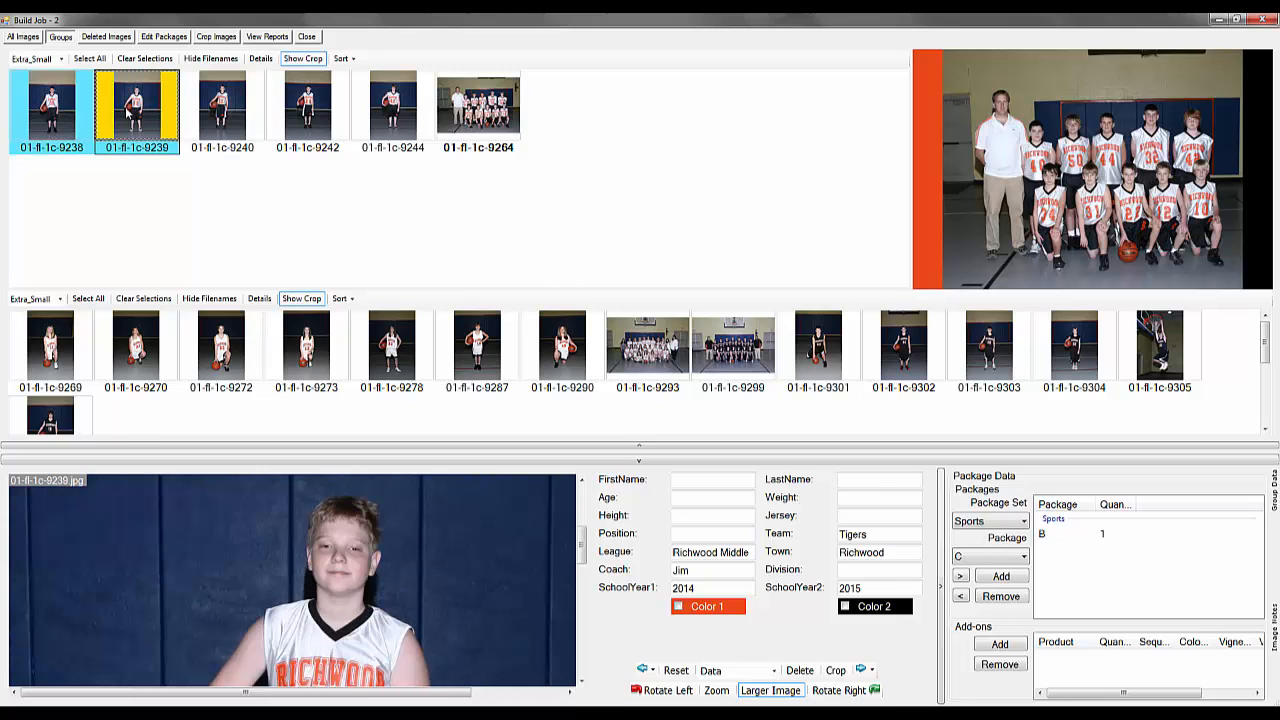
left_click(208, 118)
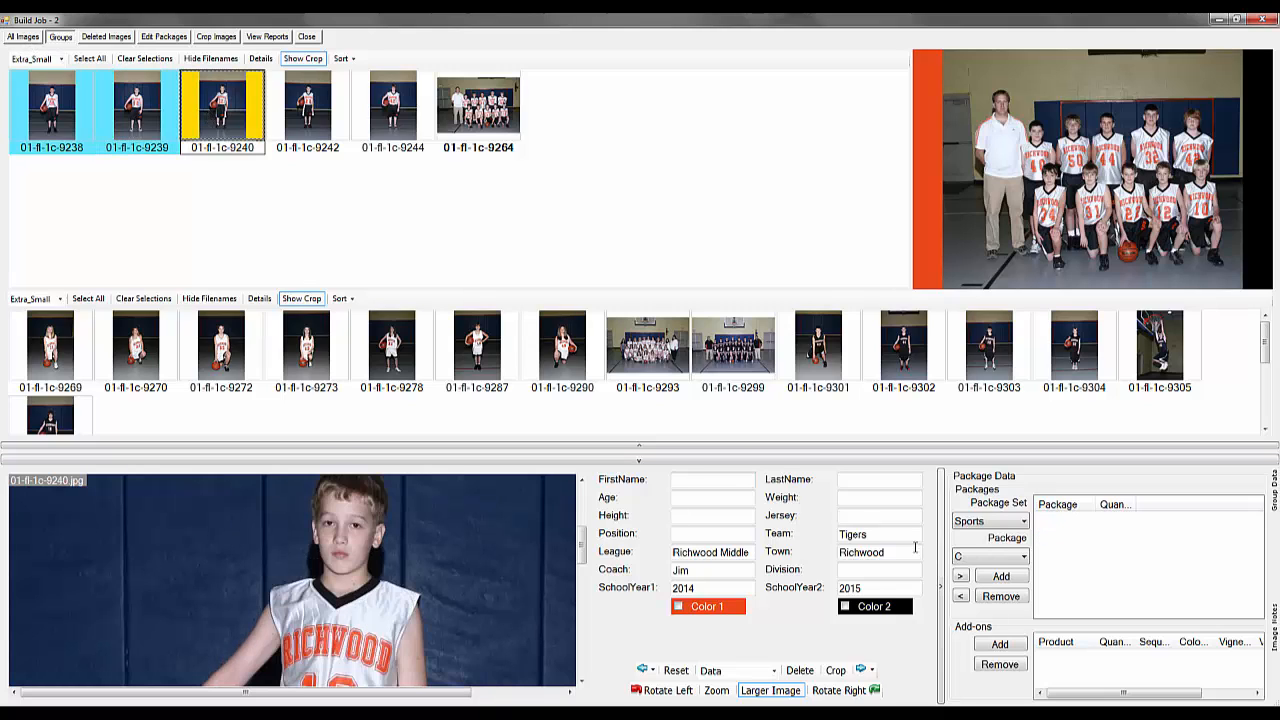
left_click(1000, 579)
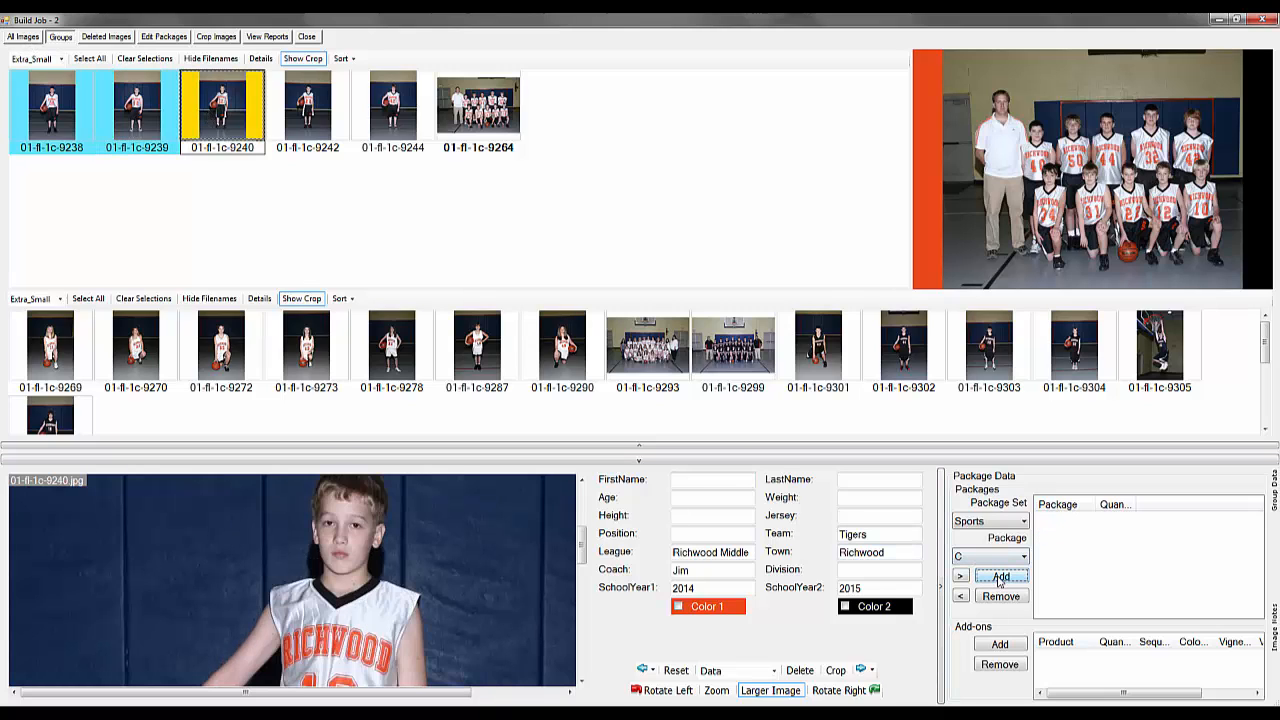
Add package D of the Sports package set to image 01-fl-1c-9242.
left_click(305, 115)
left_click(1000, 556)
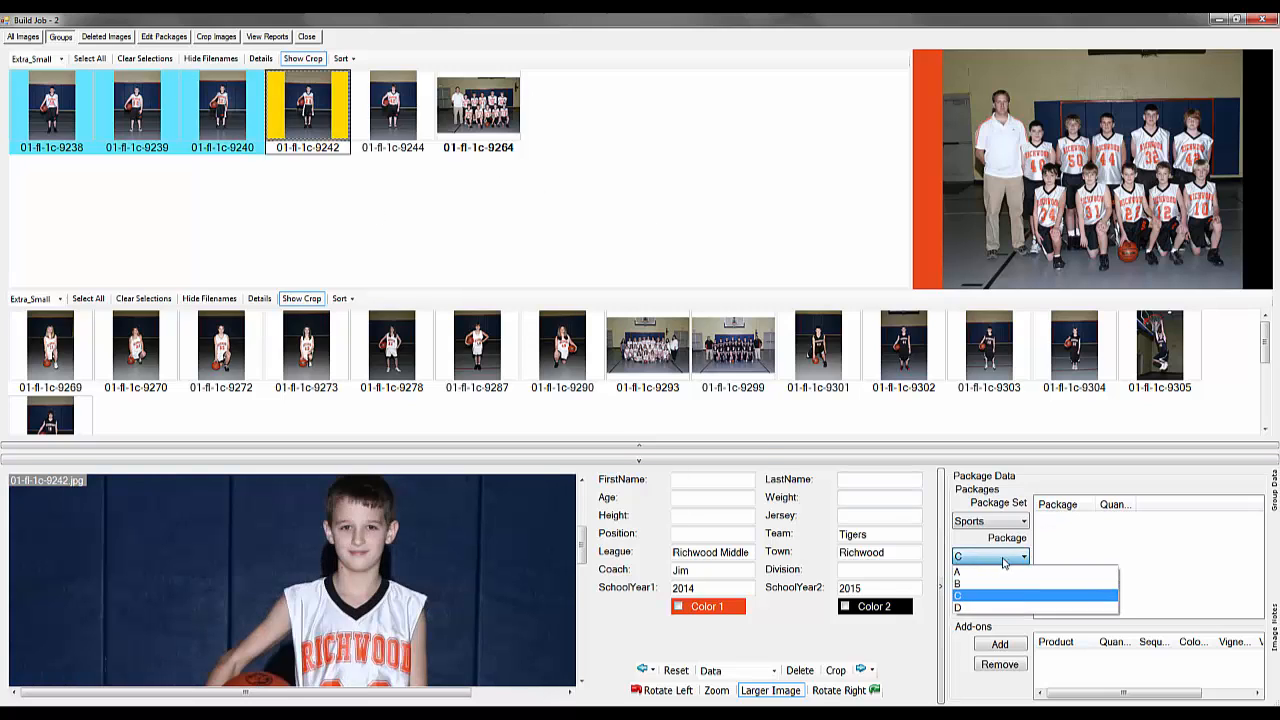
left_click(995, 604)
left_click(1000, 576)
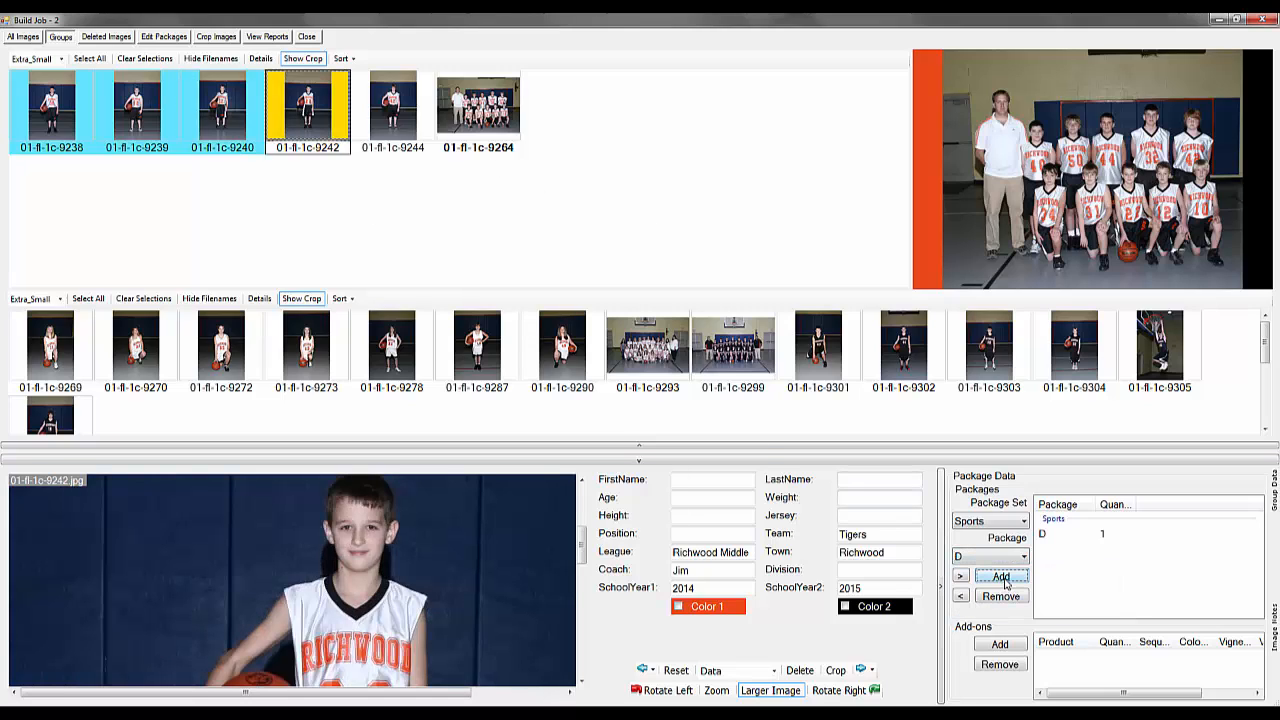
Add package A of the Sports package set to image 01-fl-1c-9244.
left_click(396, 122)
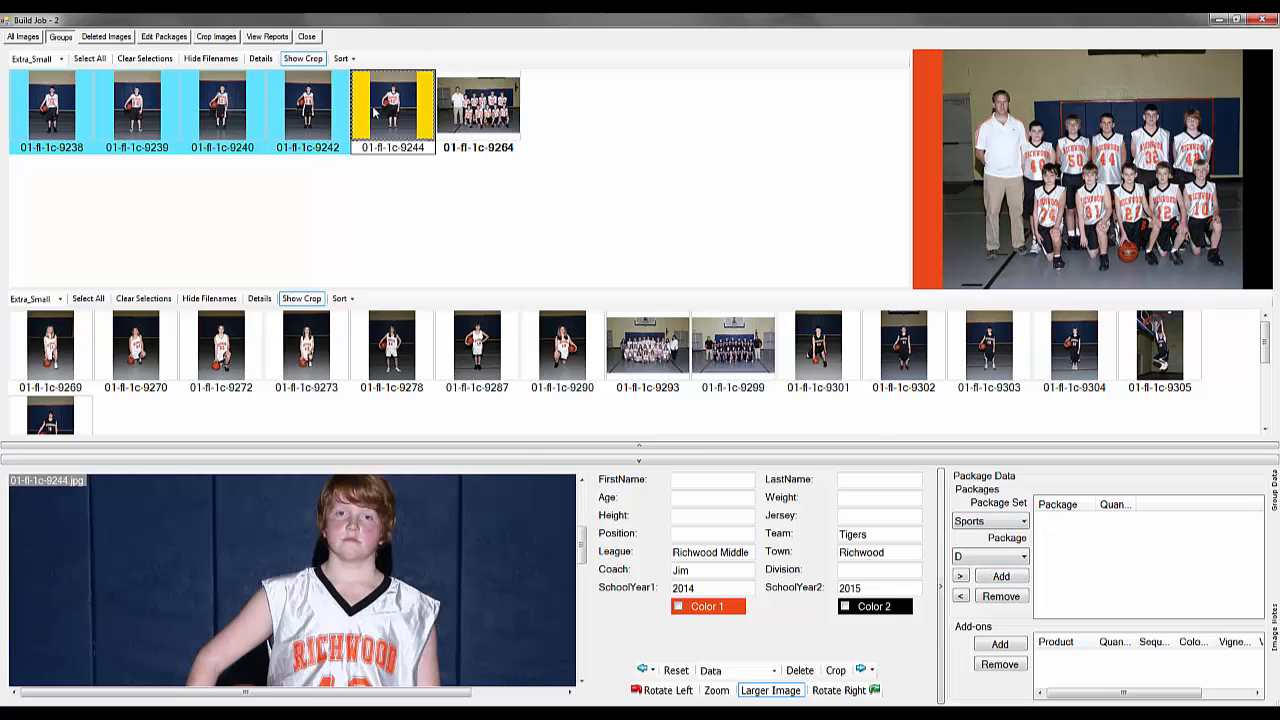
left_click(990, 556)
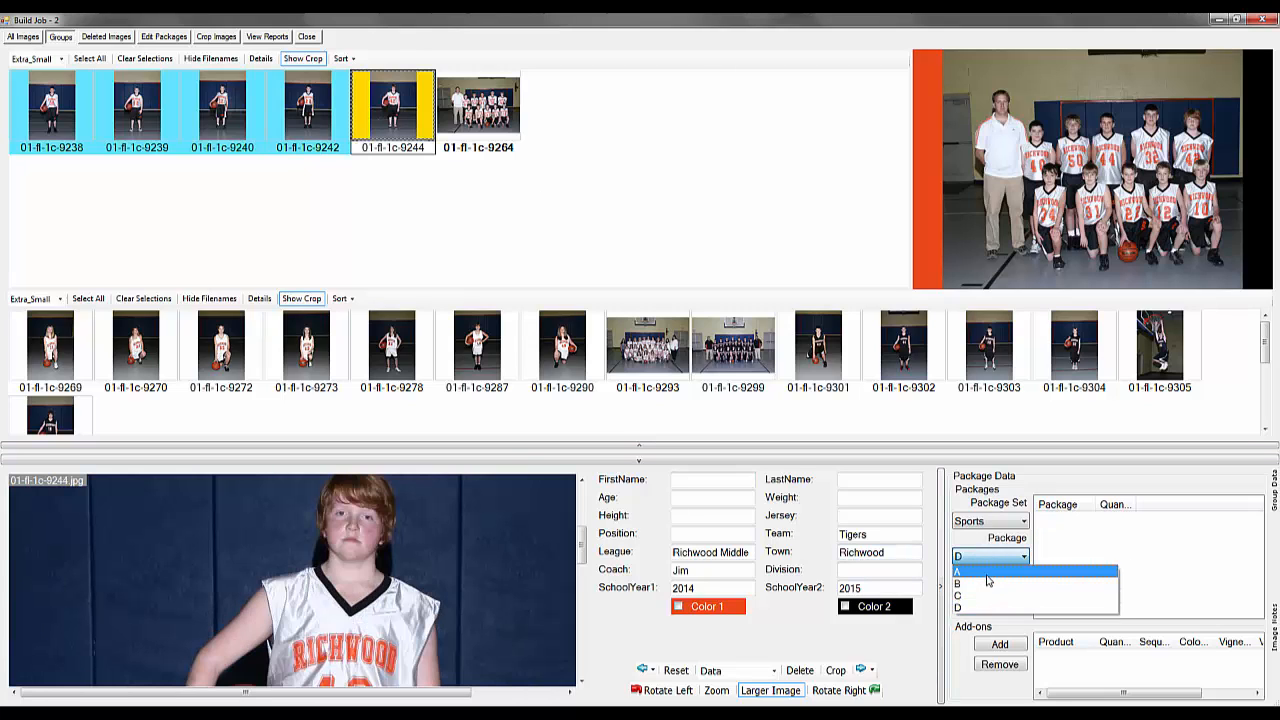
left_click(989, 573)
left_click(996, 579)
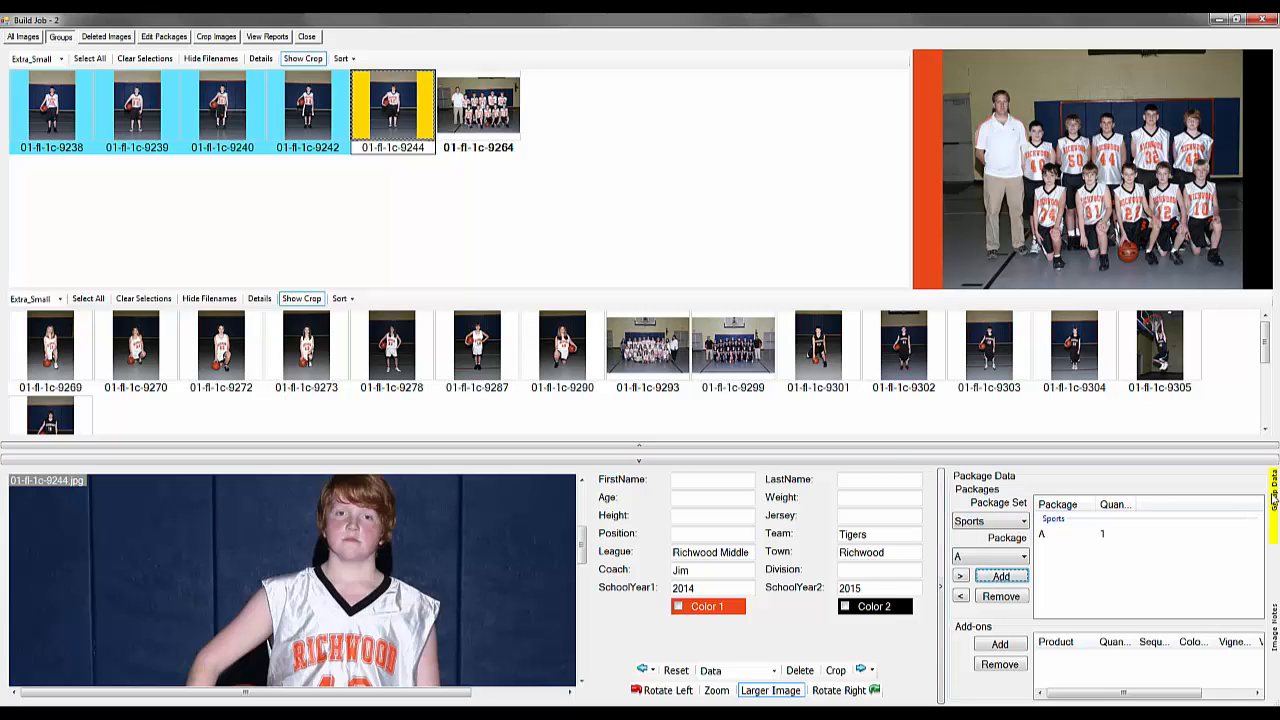
Create a new group and add images 01-fl-1c-9269 to 9293 to it, with 01-fl-1c-9293 as the team photo.
left_click(1273, 500)
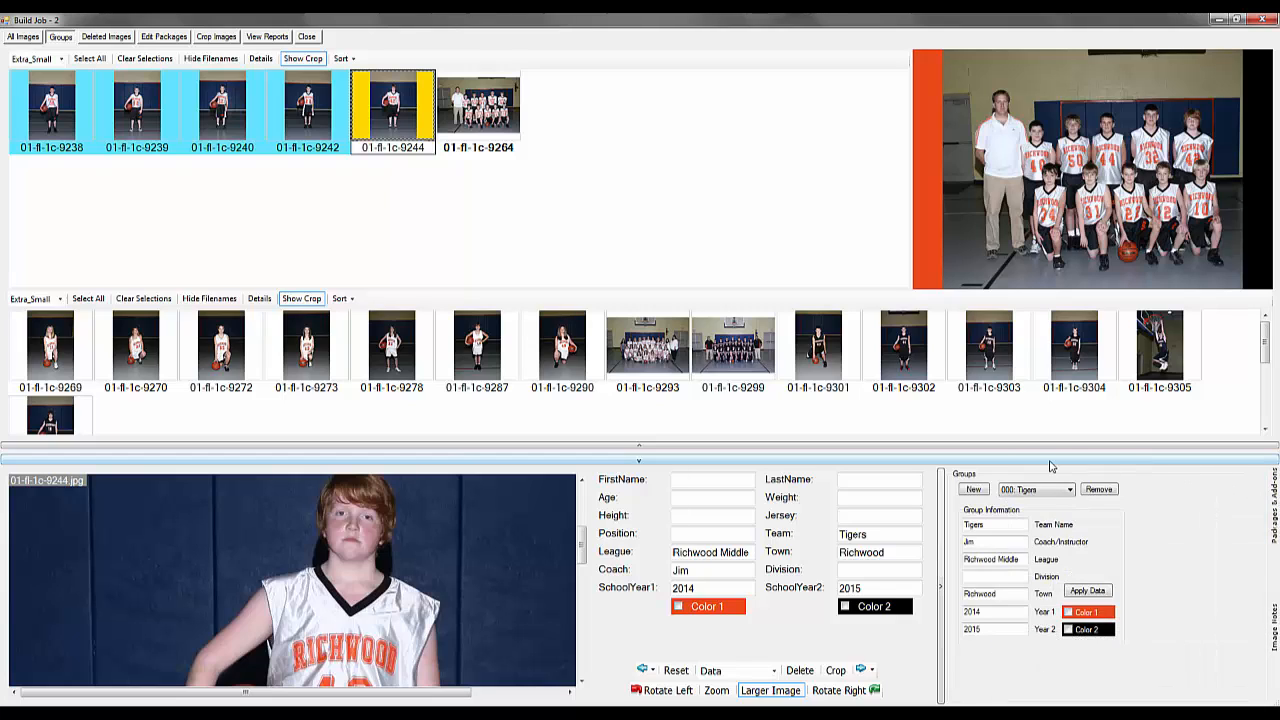
left_click(973, 490)
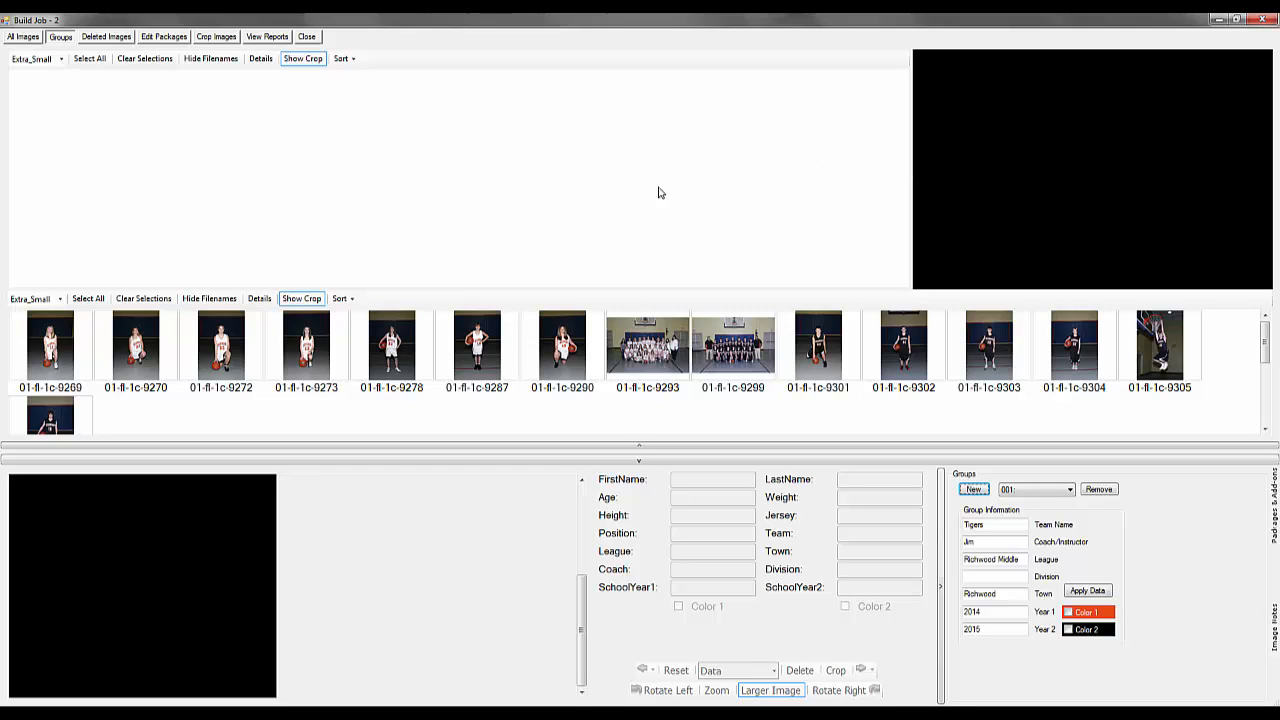
left_click(64, 352)
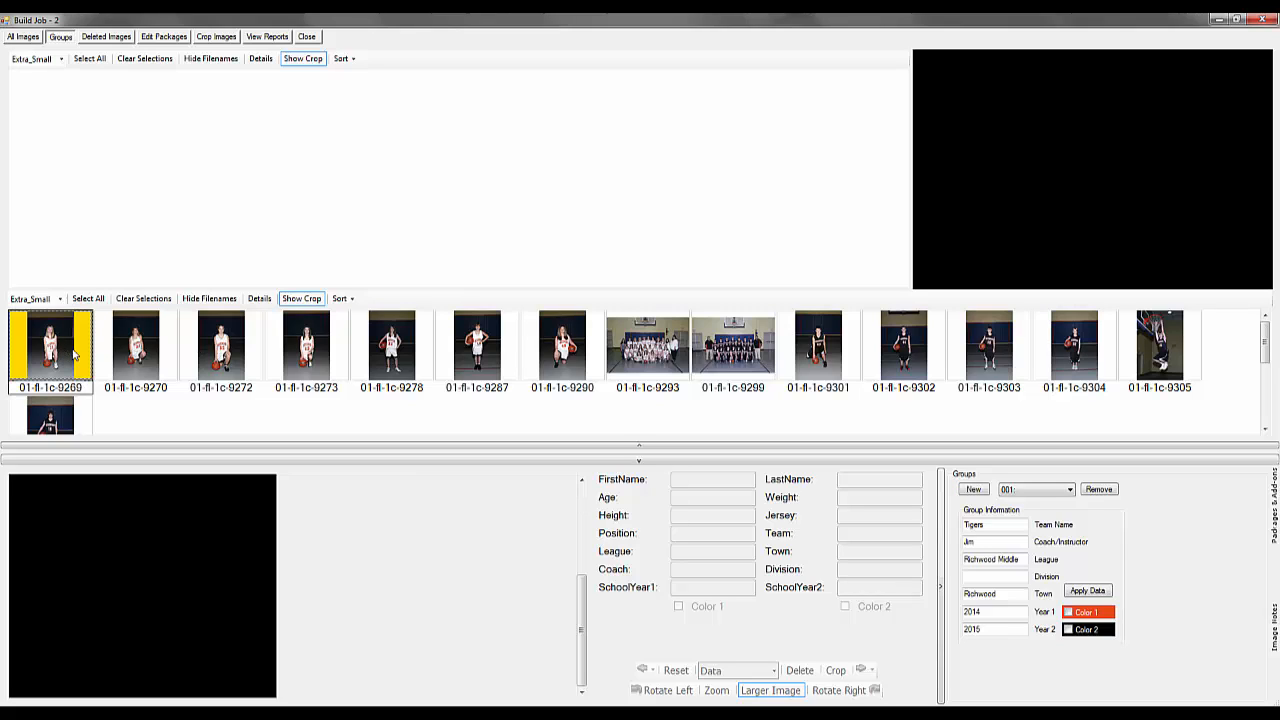
left_click(630, 343, "shift")
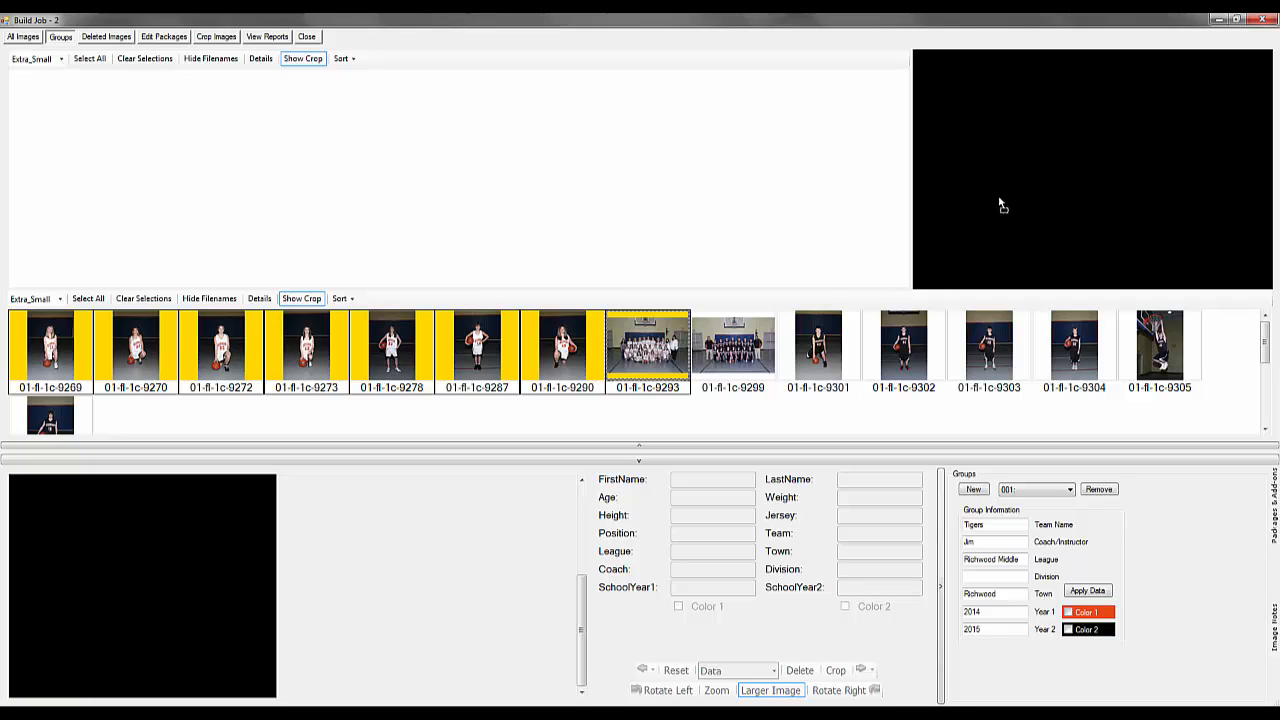
left_click_drag(997, 200, 997, 200)
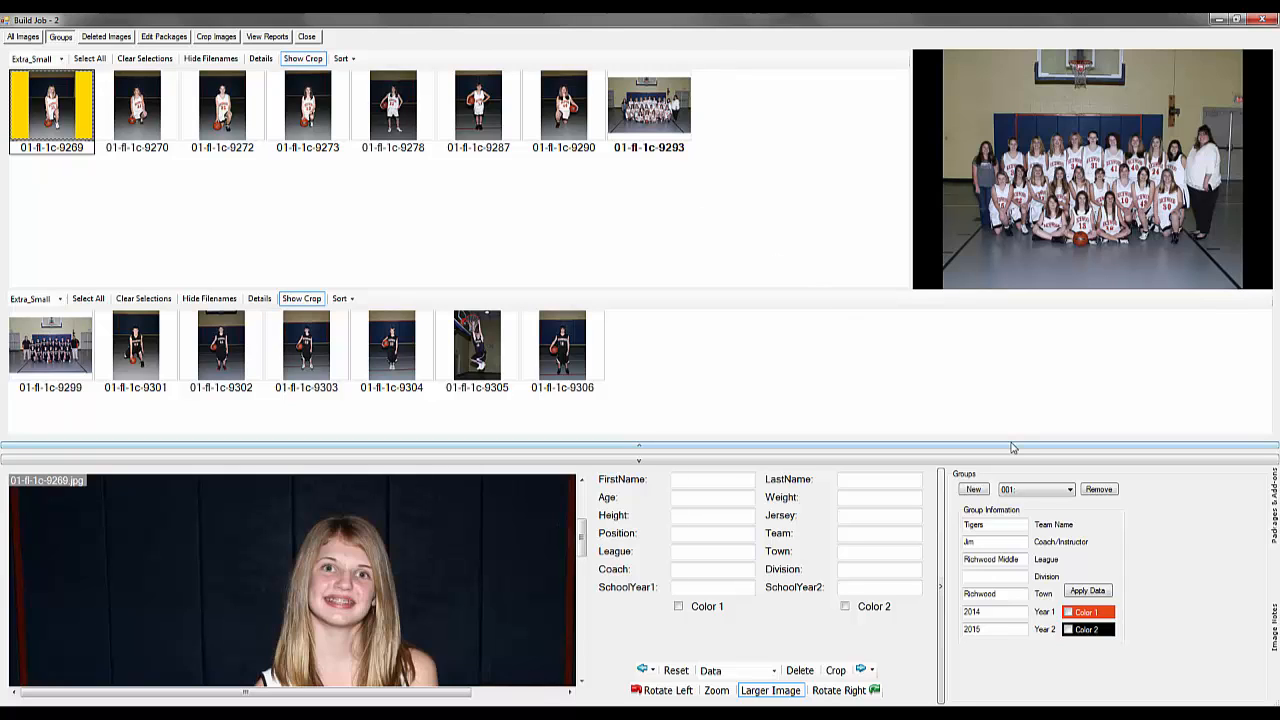
Change the team name in the group information of group 001 to Lady Tigers.
double_click(1000, 527)
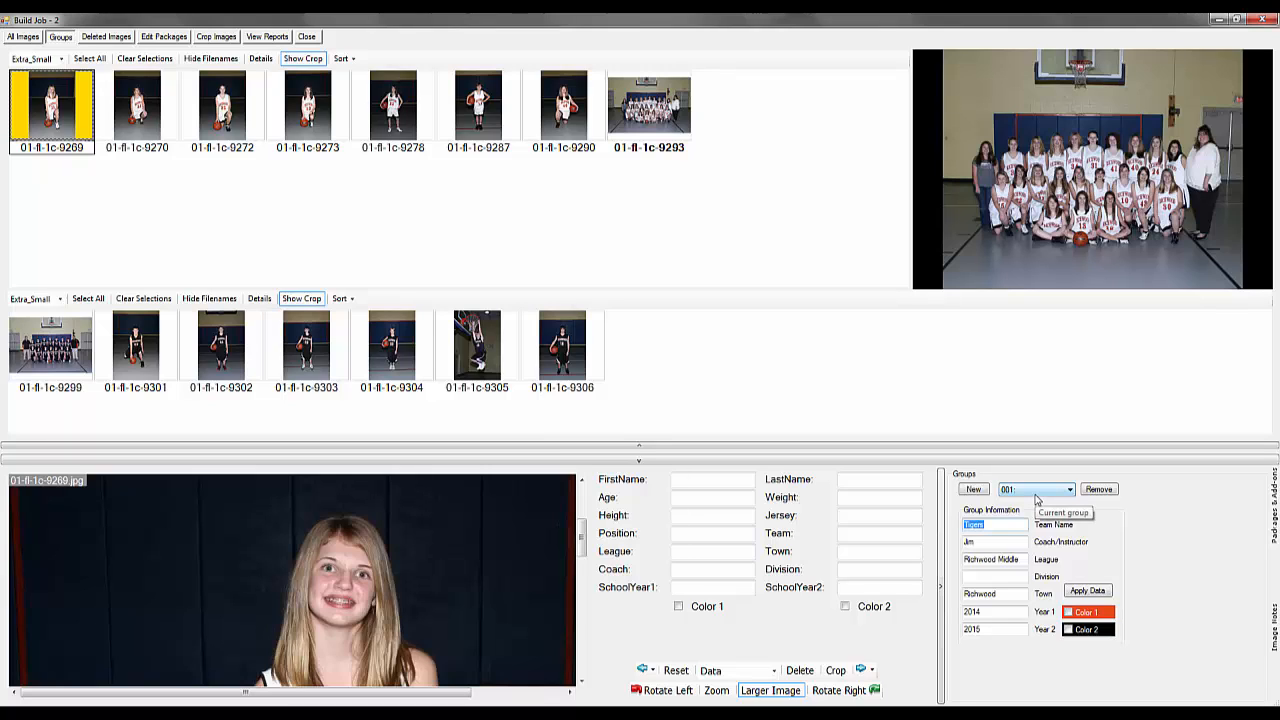
key("Left")
key("Left")
key("Left")
key("Left")
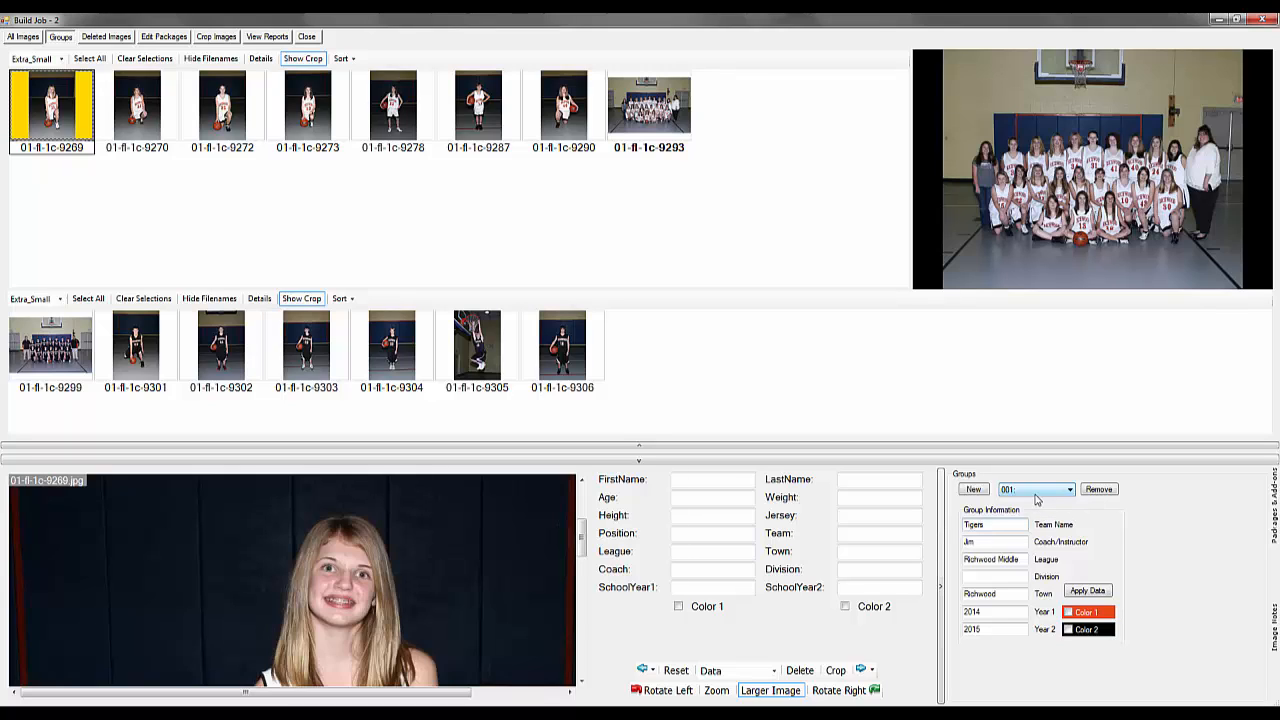
type("Lady")
key("Tab")
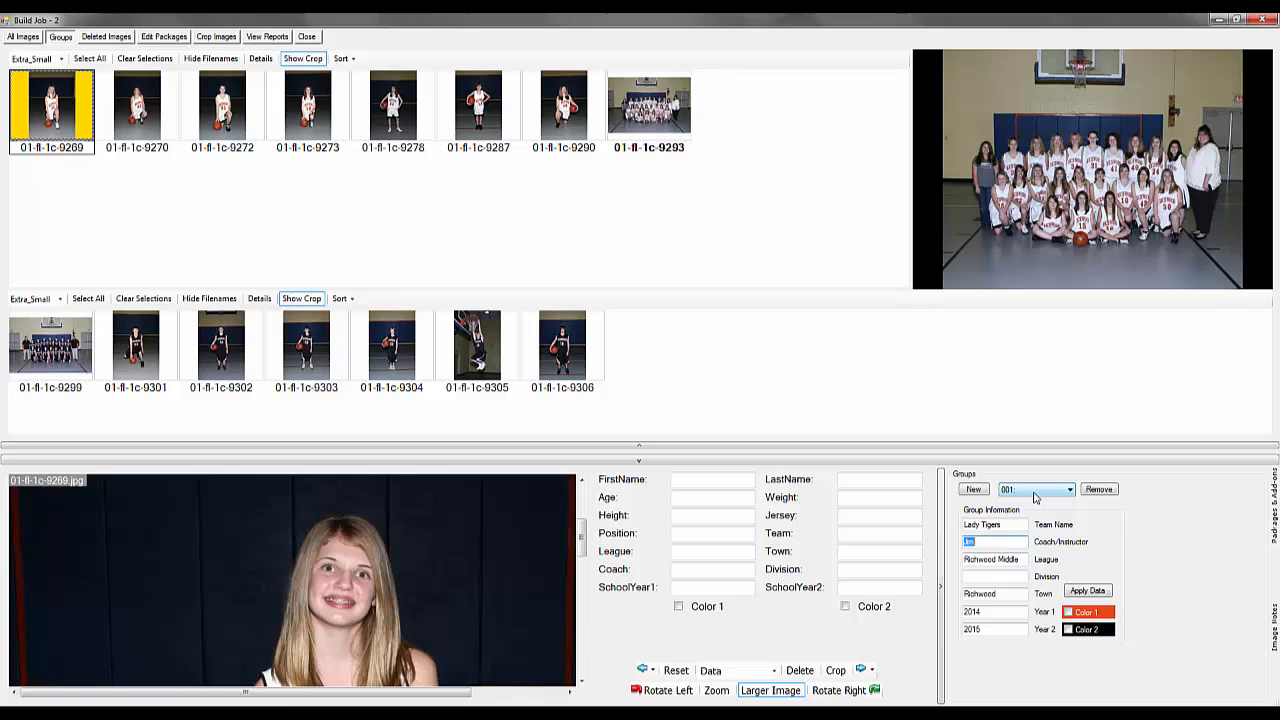
Enter the coach's name in the Lady Tigers group information and apply the group data to the group's images.
type("Mary")
key("Tab")
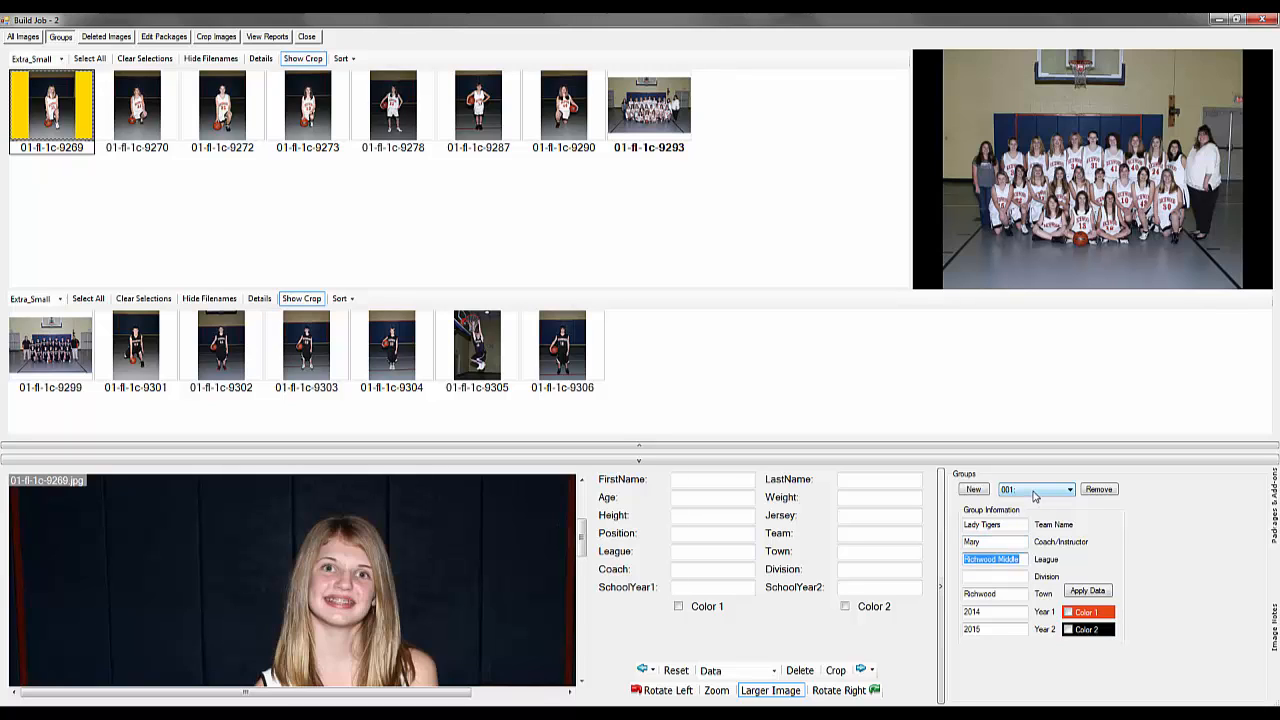
key("Tab")
key("Tab")
key("Tab")
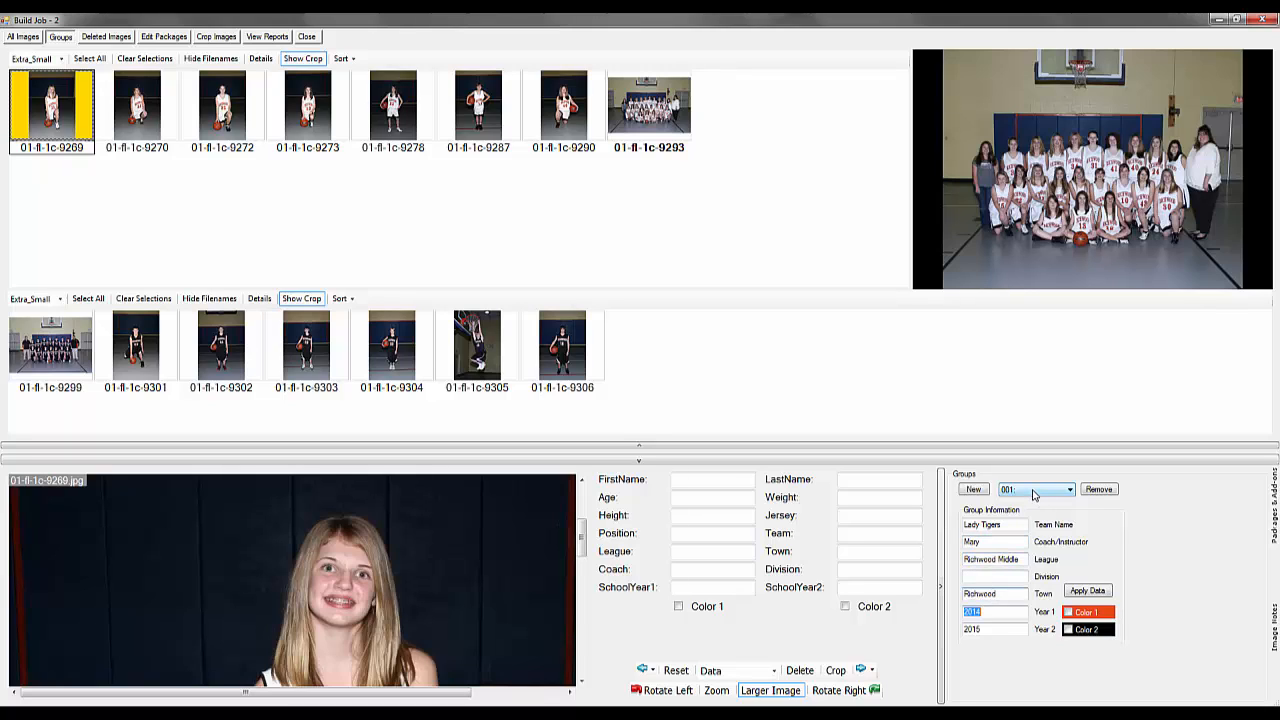
key("Tab")
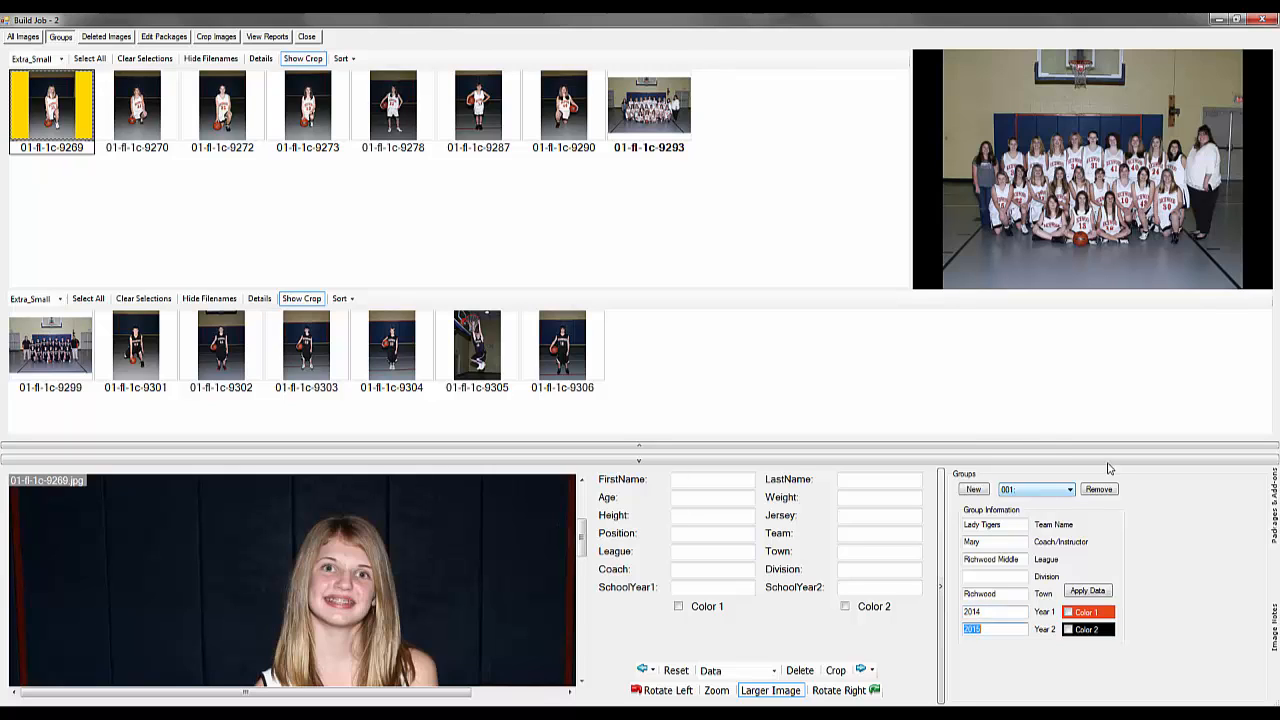
left_click(1089, 592)
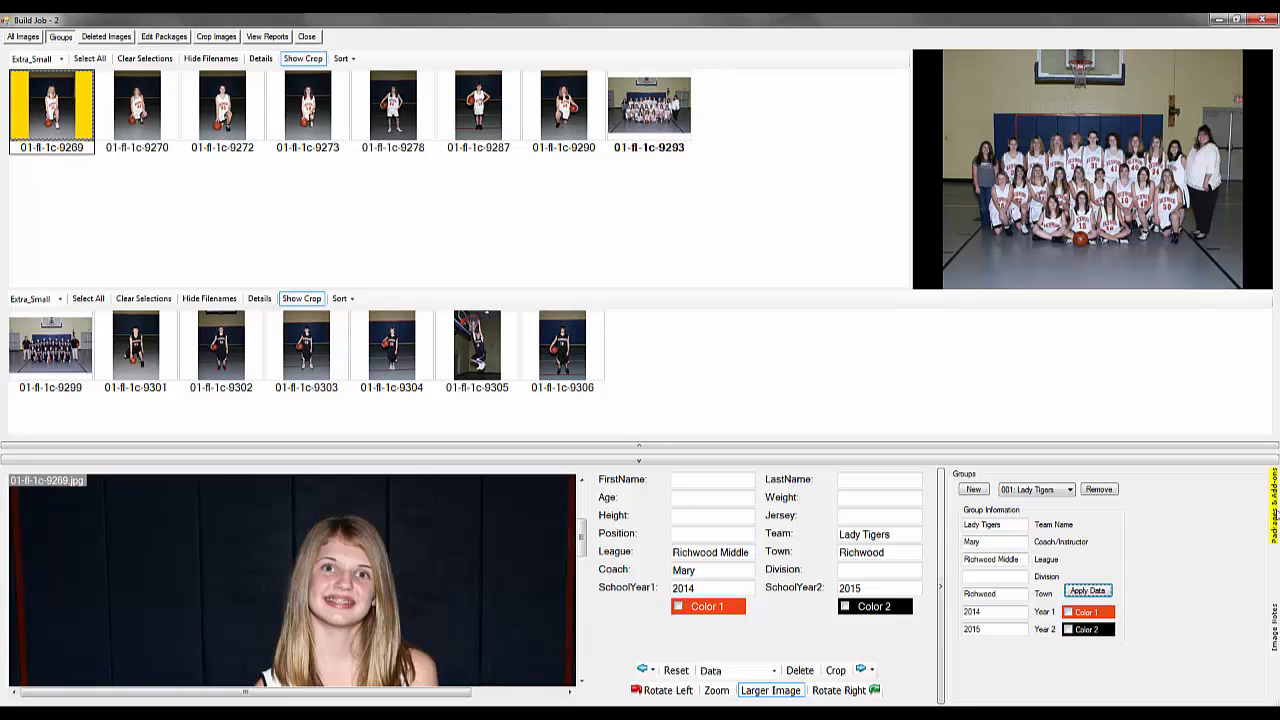
Add package A of the Sports set to image 01-fl-1c-9269 and package B to image 01-fl-1c-9270.
left_click(1274, 510)
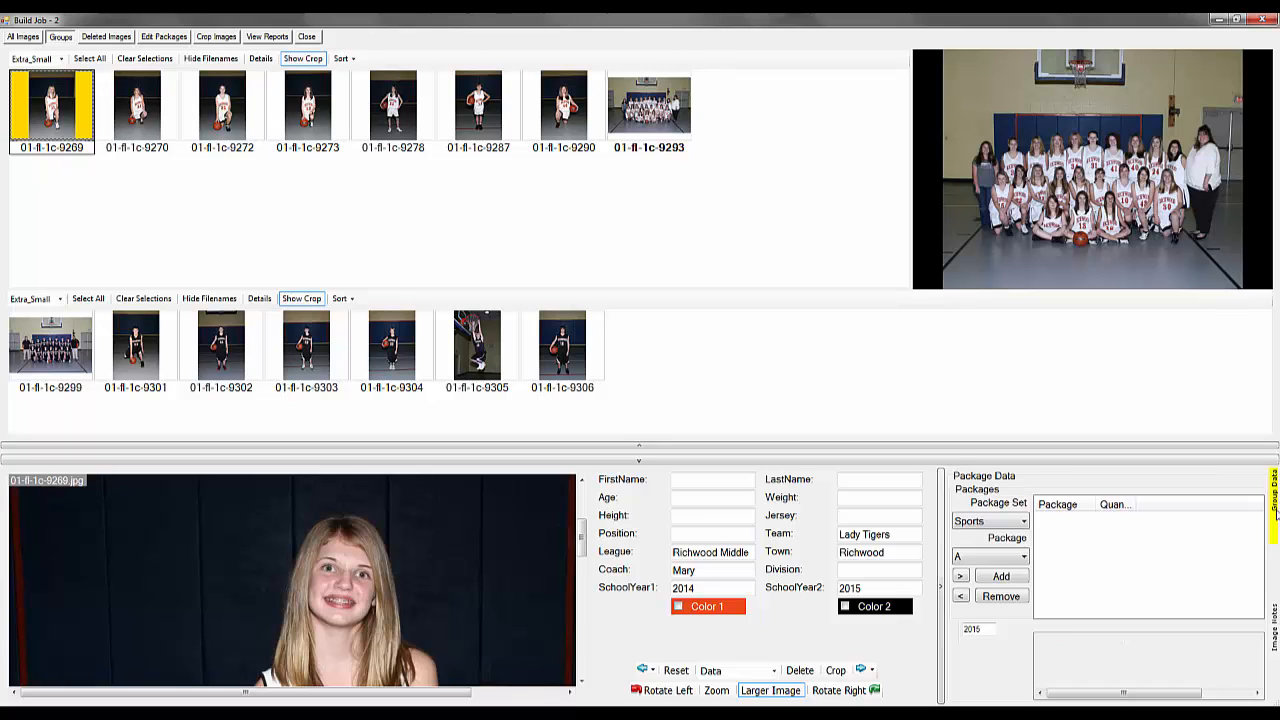
left_click(1003, 576)
left_click(960, 576)
left_click(985, 558)
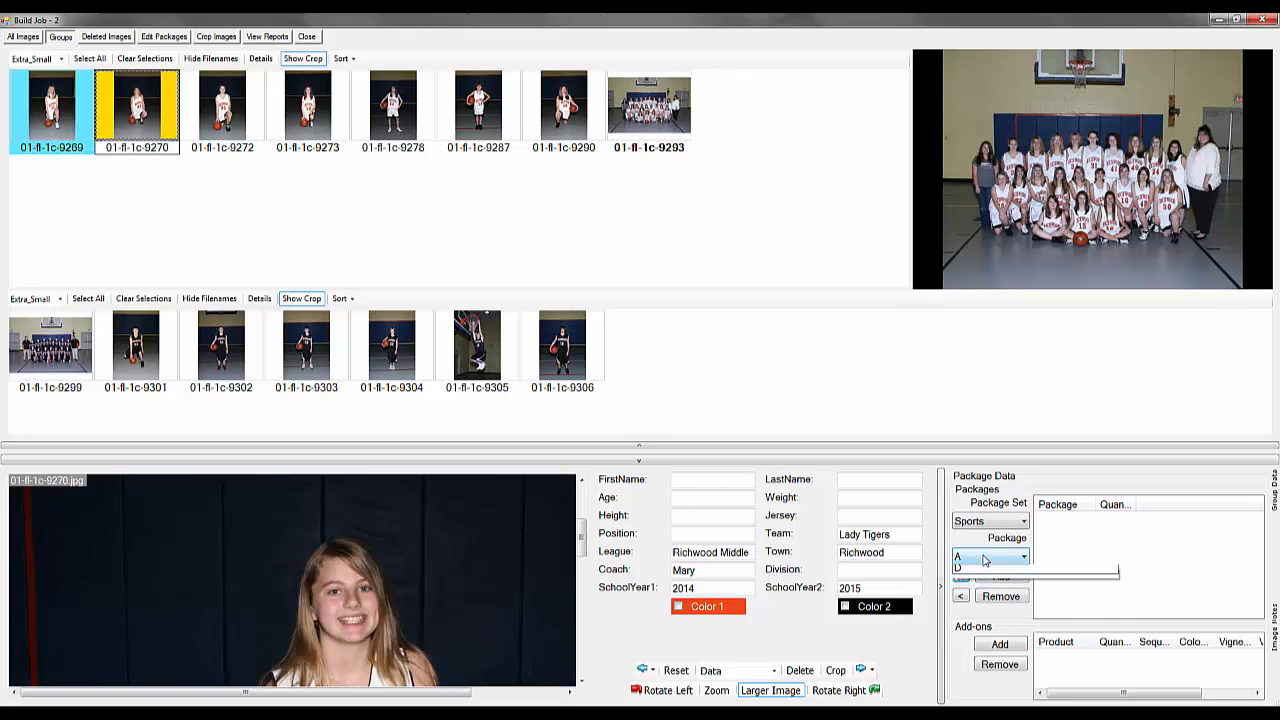
left_click(985, 568)
left_click(1001, 576)
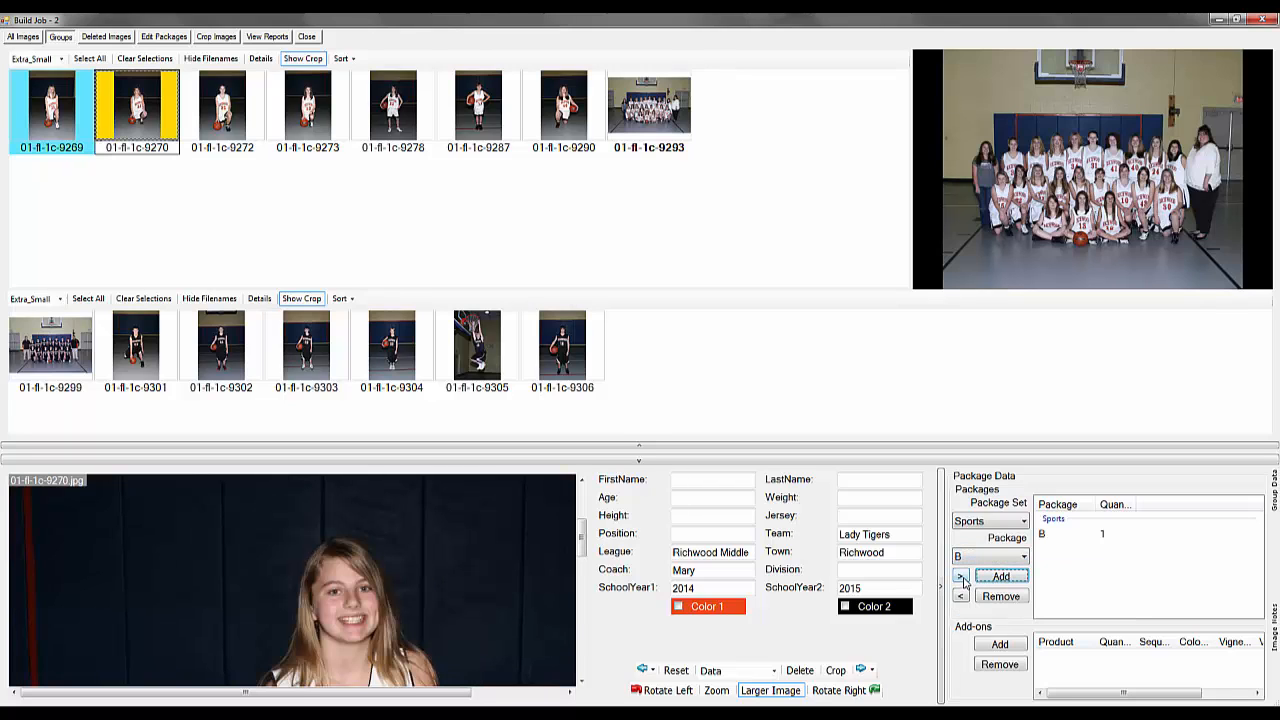
Add package C of the Sports set to images 01-fl-1c-9272 and 01-fl-1c-9273.
left_click(960, 576)
left_click(985, 556)
left_click(990, 594)
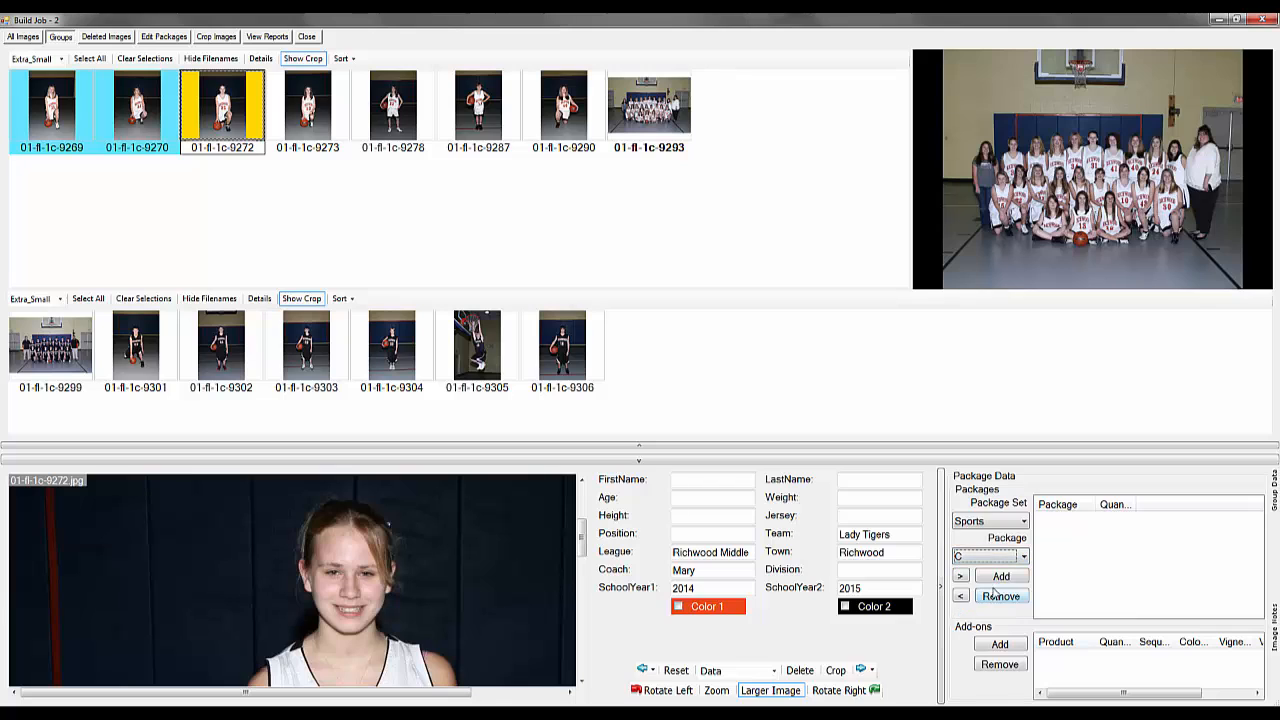
left_click(1001, 576)
left_click(960, 576)
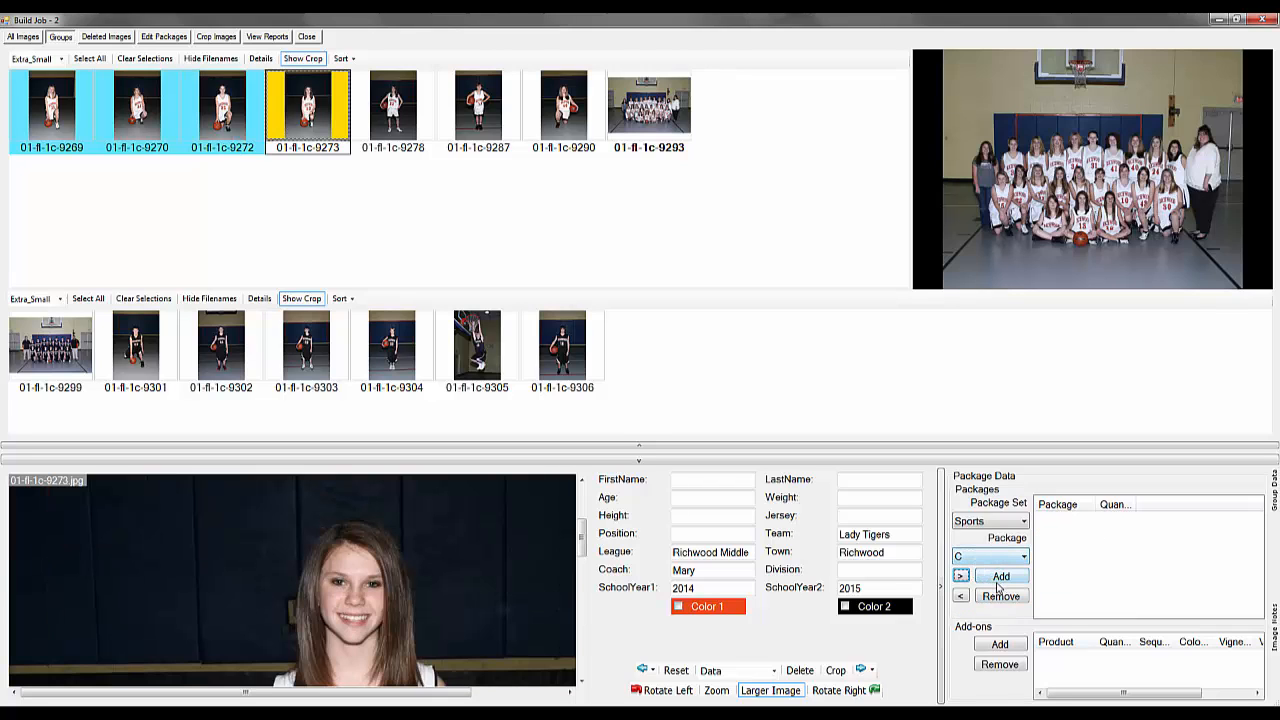
left_click(998, 579)
left_click(960, 576)
left_click(988, 556)
left_click(972, 569)
left_click(962, 578)
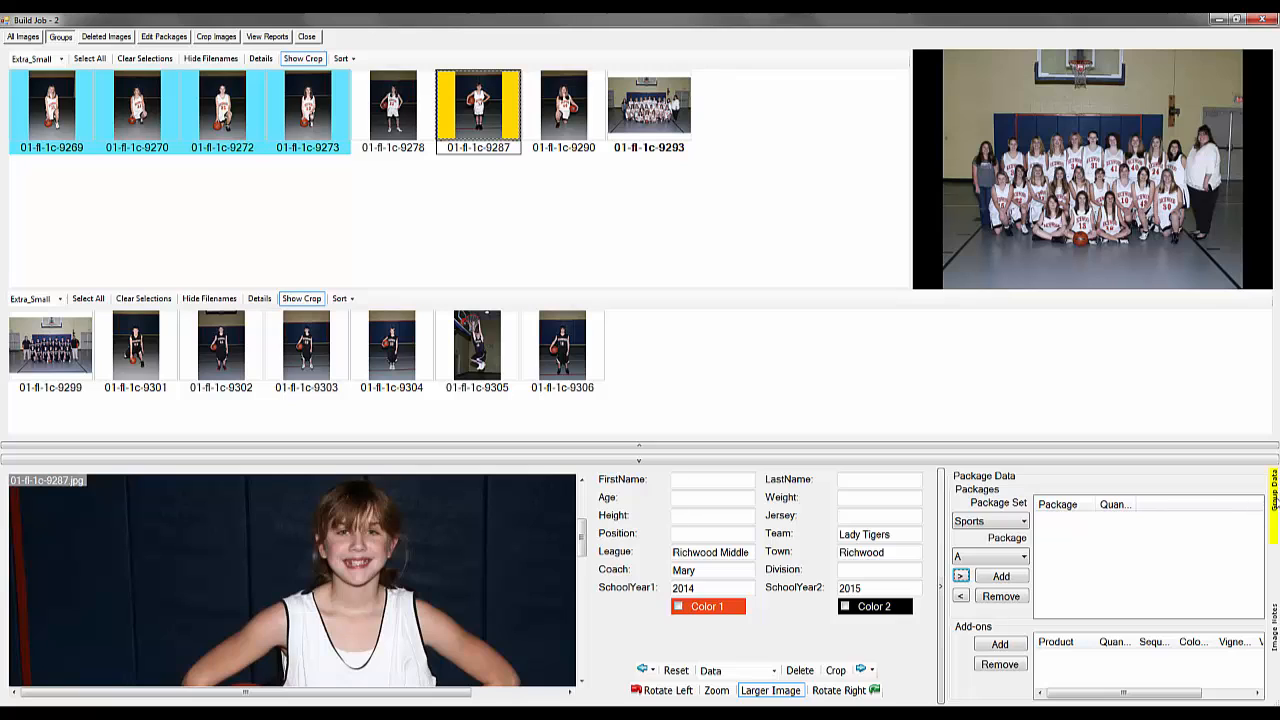
Create a new group and add images 01-fl-1c-9299 to 9306 to it, with 01-fl-1c-9299 as the team photo.
left_click(1274, 505)
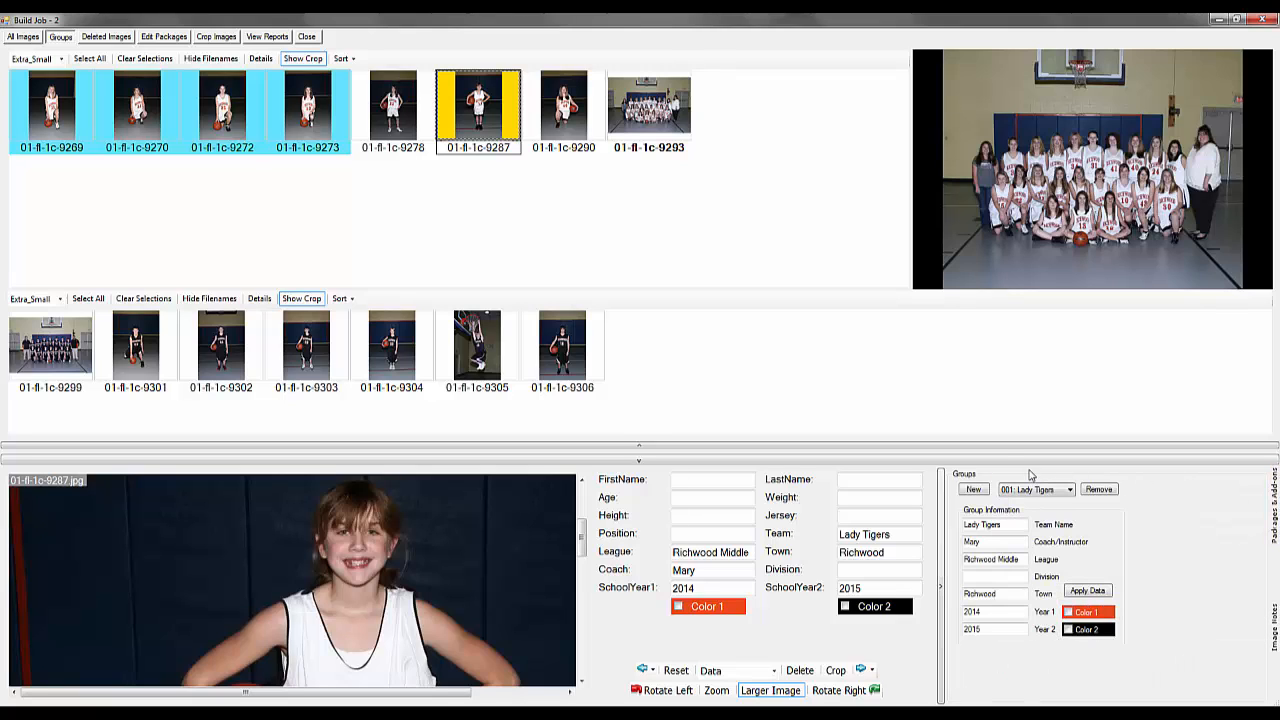
left_click(974, 490)
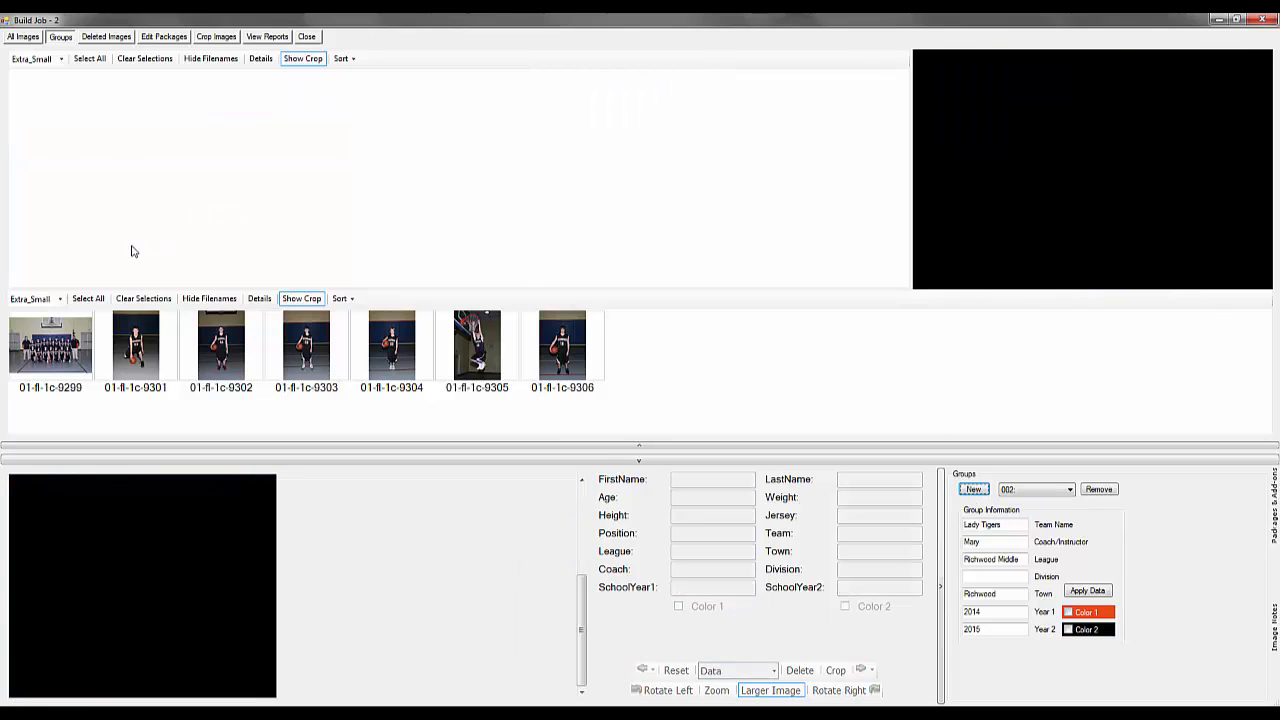
left_click(76, 342)
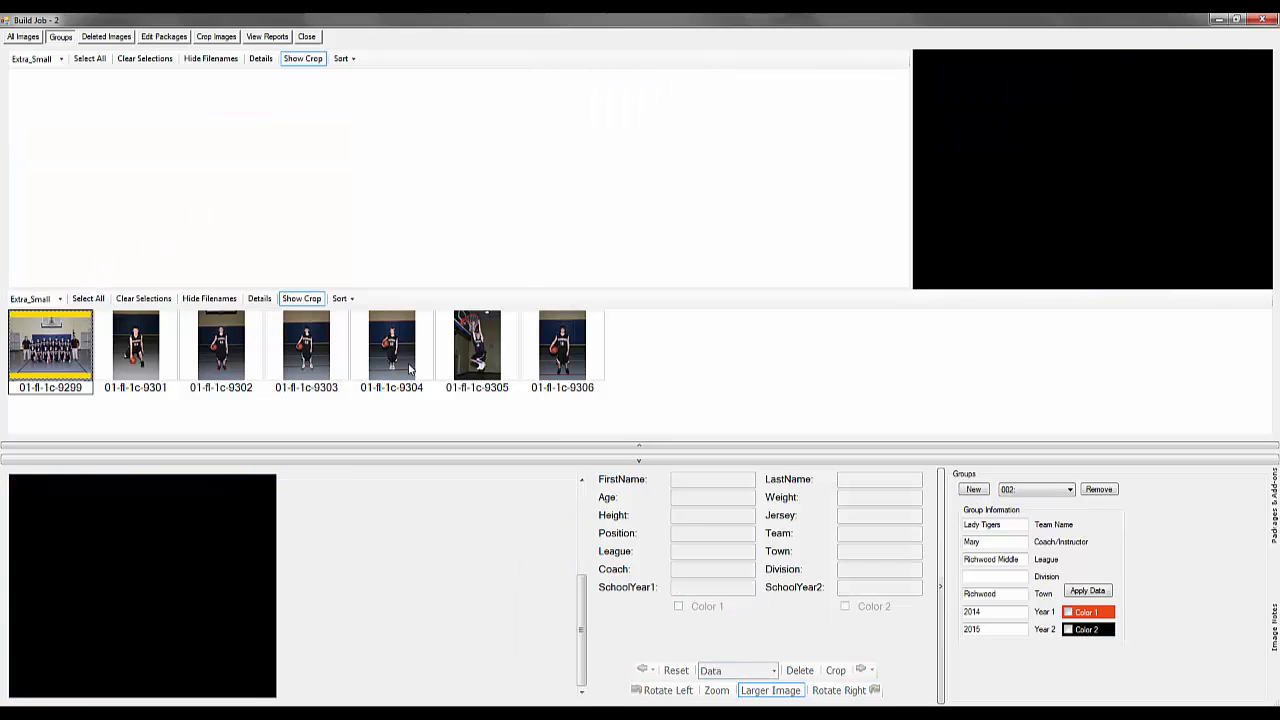
left_click(560, 362, "shift")
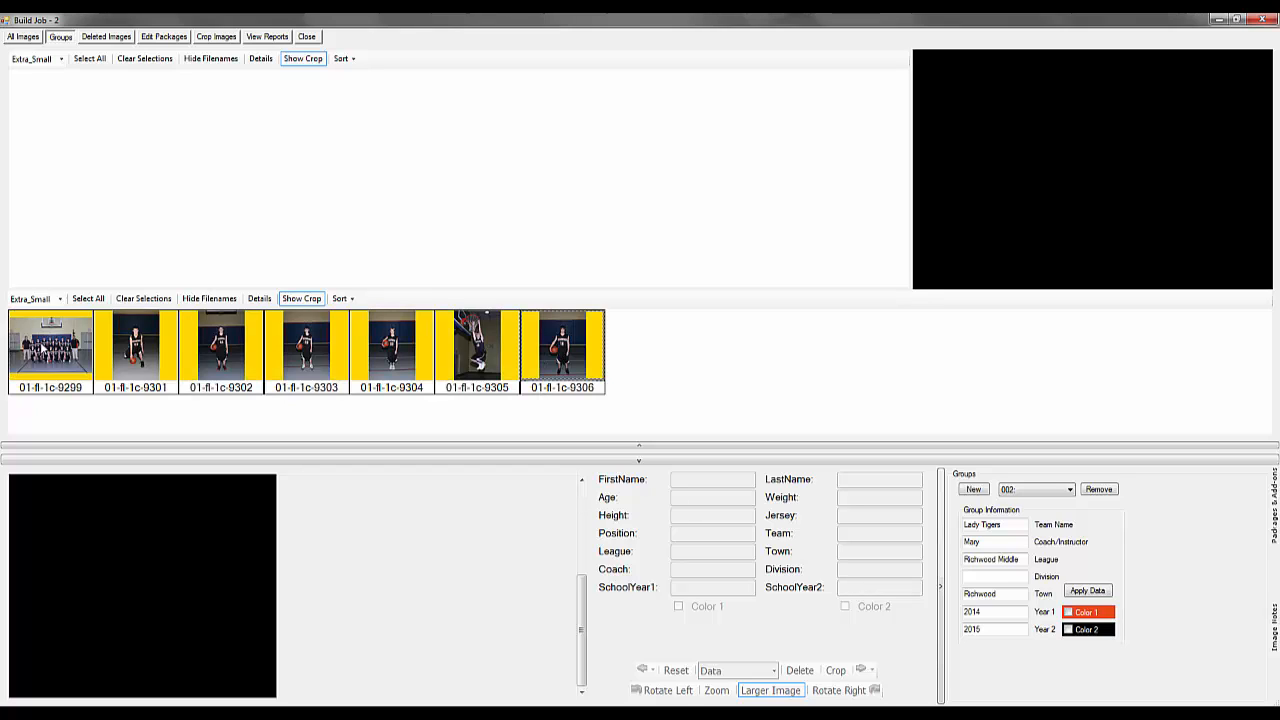
left_click_drag(41, 345, 1030, 180)
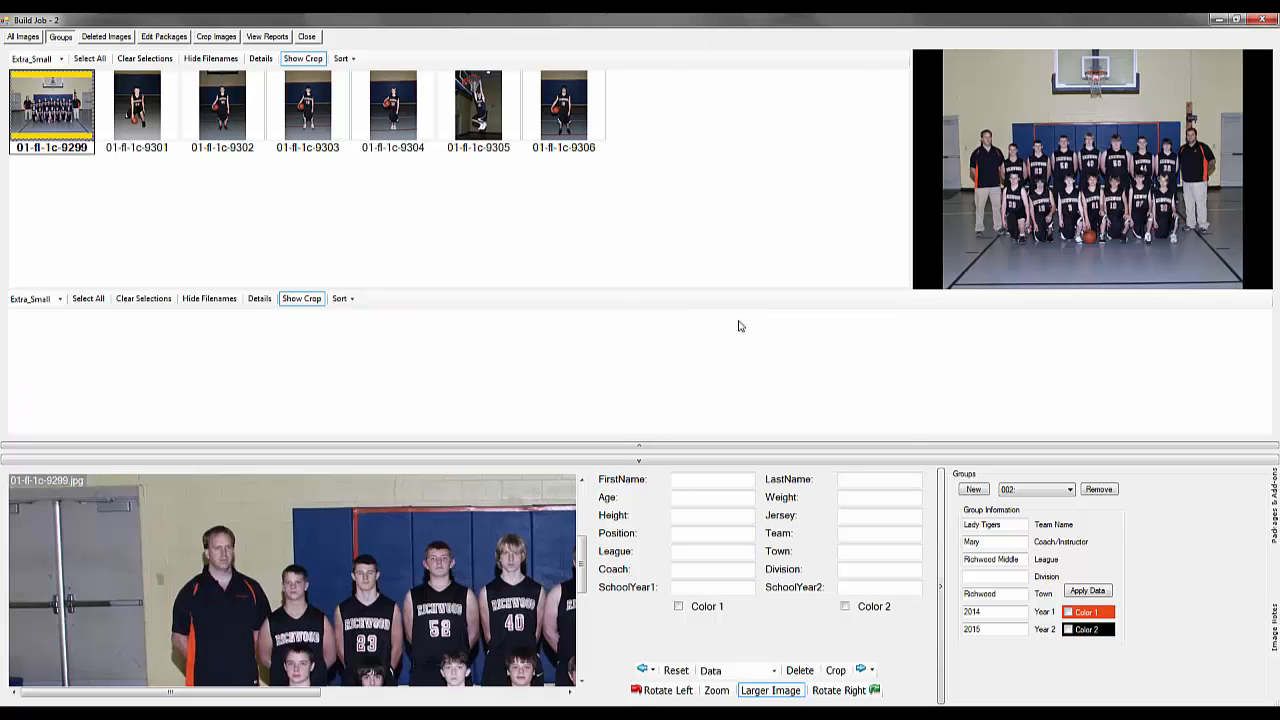
Set group 002's team name to Tigers, enter the coach's name, and apply the group data to its images.
left_click(1019, 526)
type("Tig")
key("Tab")
type("Harold")
key("Tab")
key("Tab")
key("Tab")
key("Tab")
key("Tab")
left_click(1091, 594)
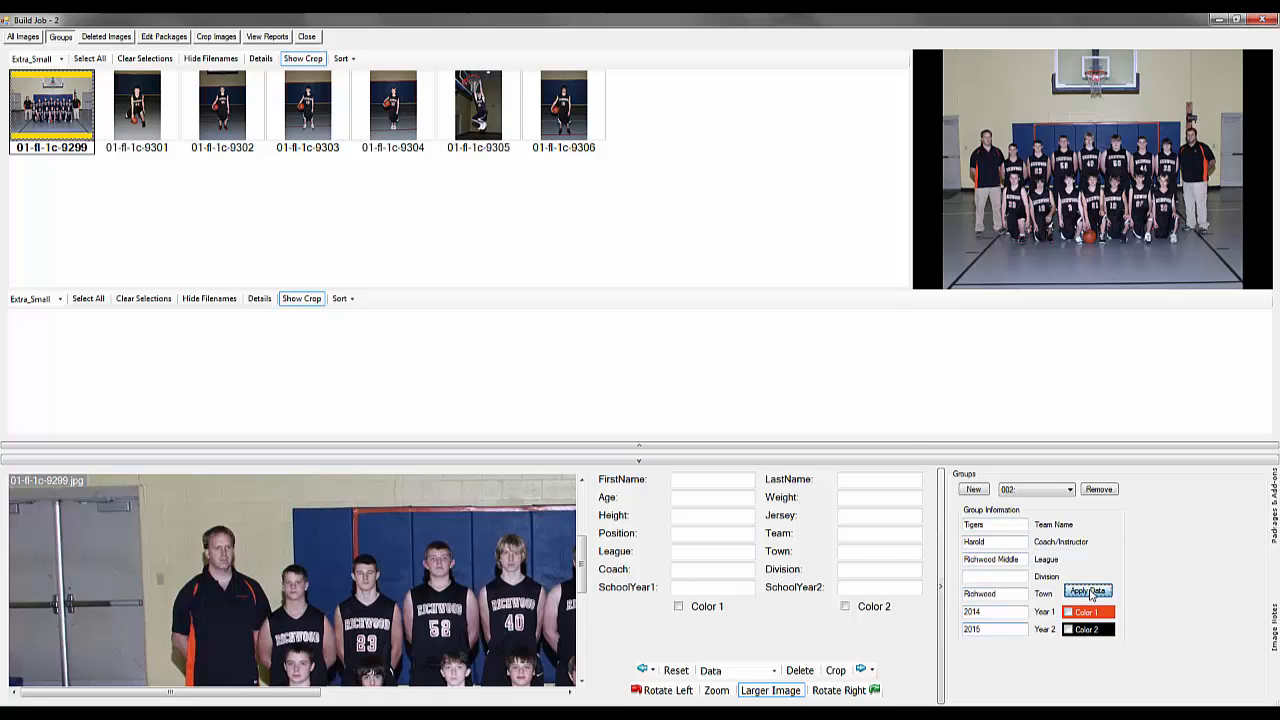
Add package B of the Sports set to image 01-fl-1c-9301.
left_click(1275, 510)
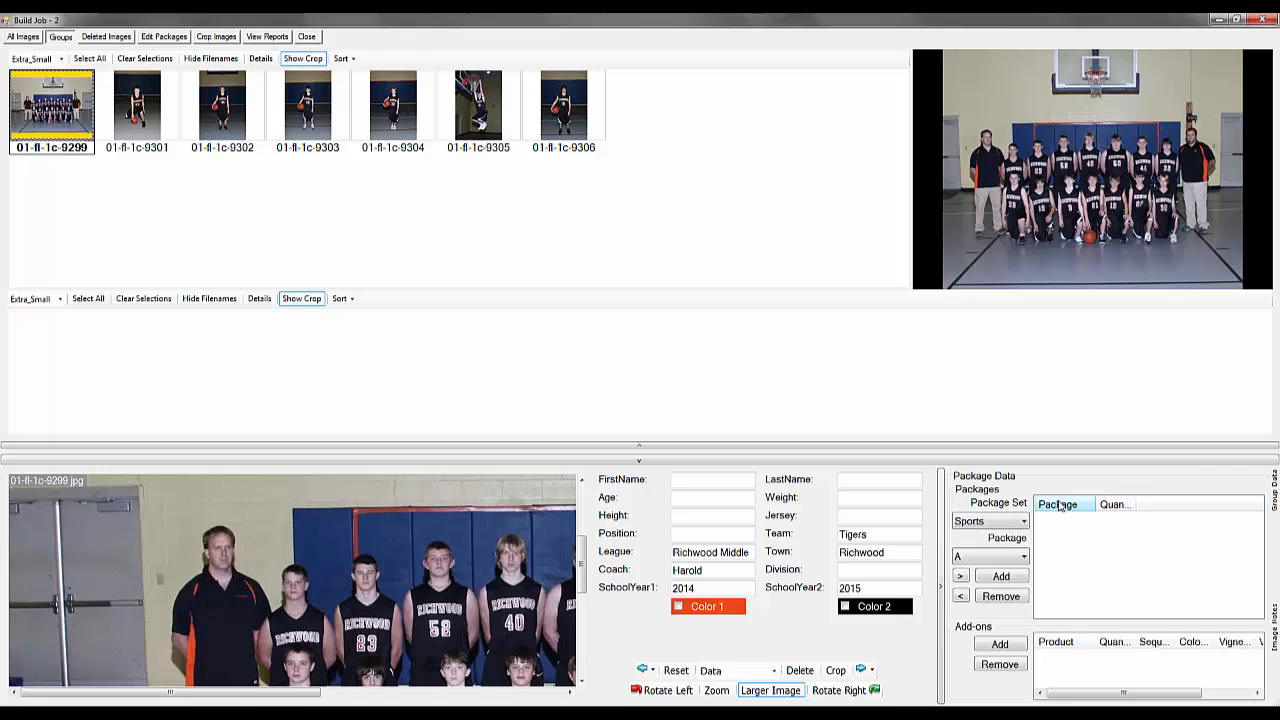
left_click(962, 579)
left_click(993, 557)
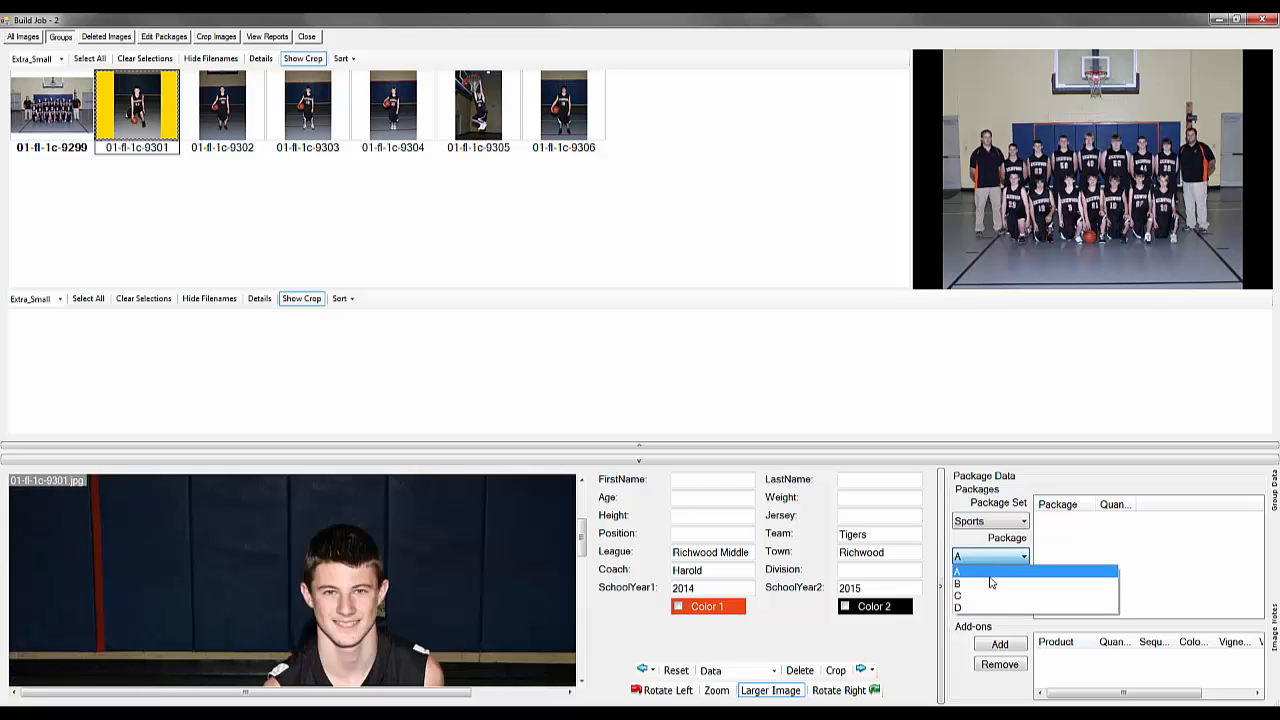
left_click(991, 583)
left_click(991, 583)
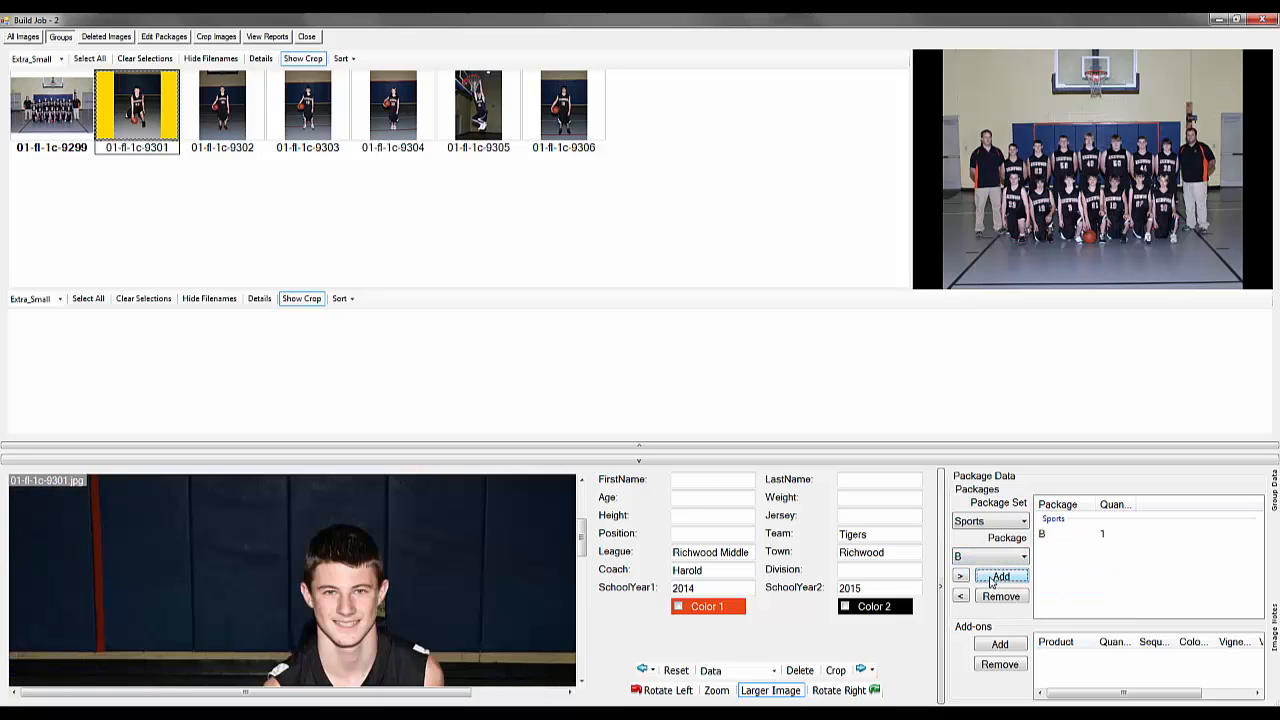
Add package C of the Sports set and a 1-16x20 large print add-on to image 01-fl-1c-9302.
left_click(961, 577)
left_click(990, 557)
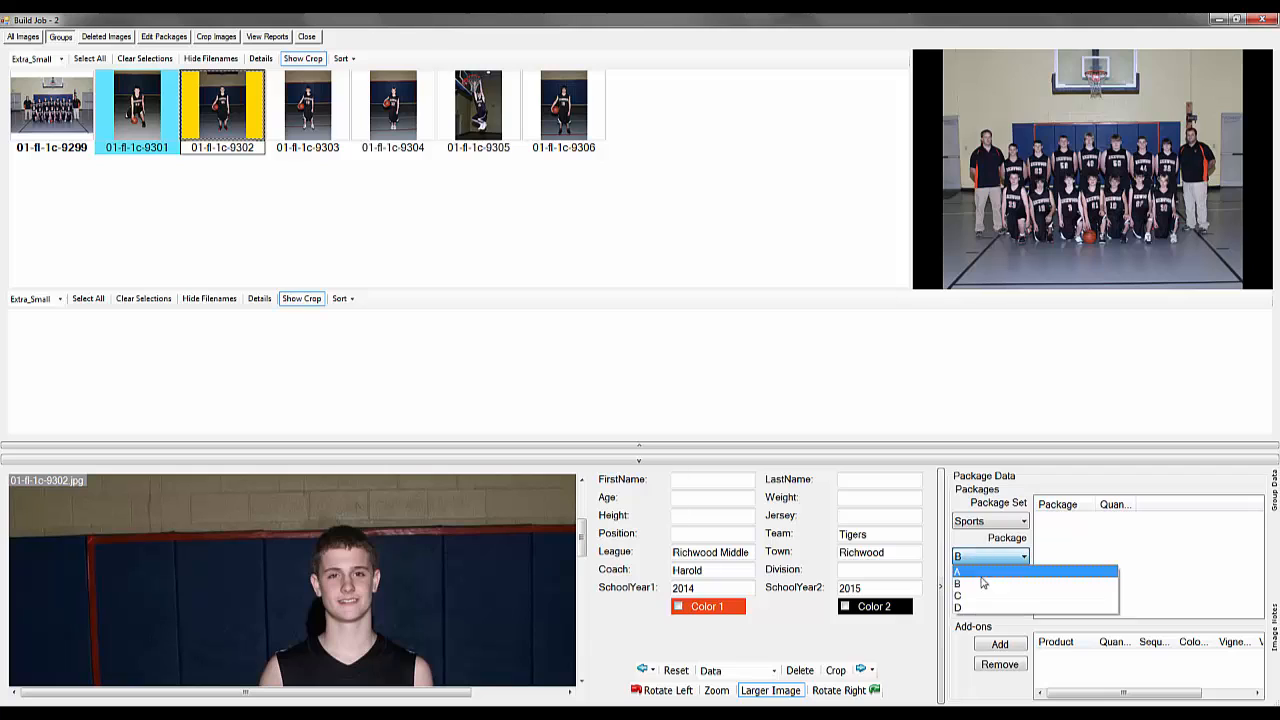
left_click(984, 595)
left_click(1001, 578)
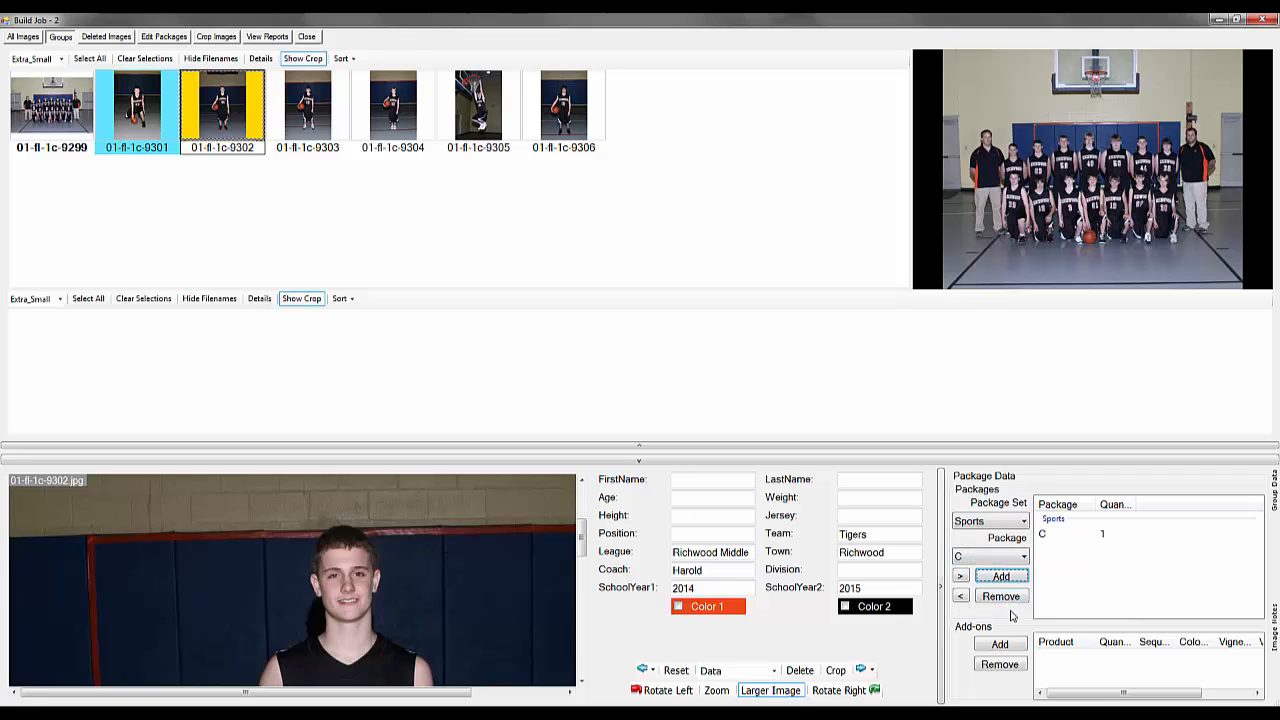
left_click(1003, 644)
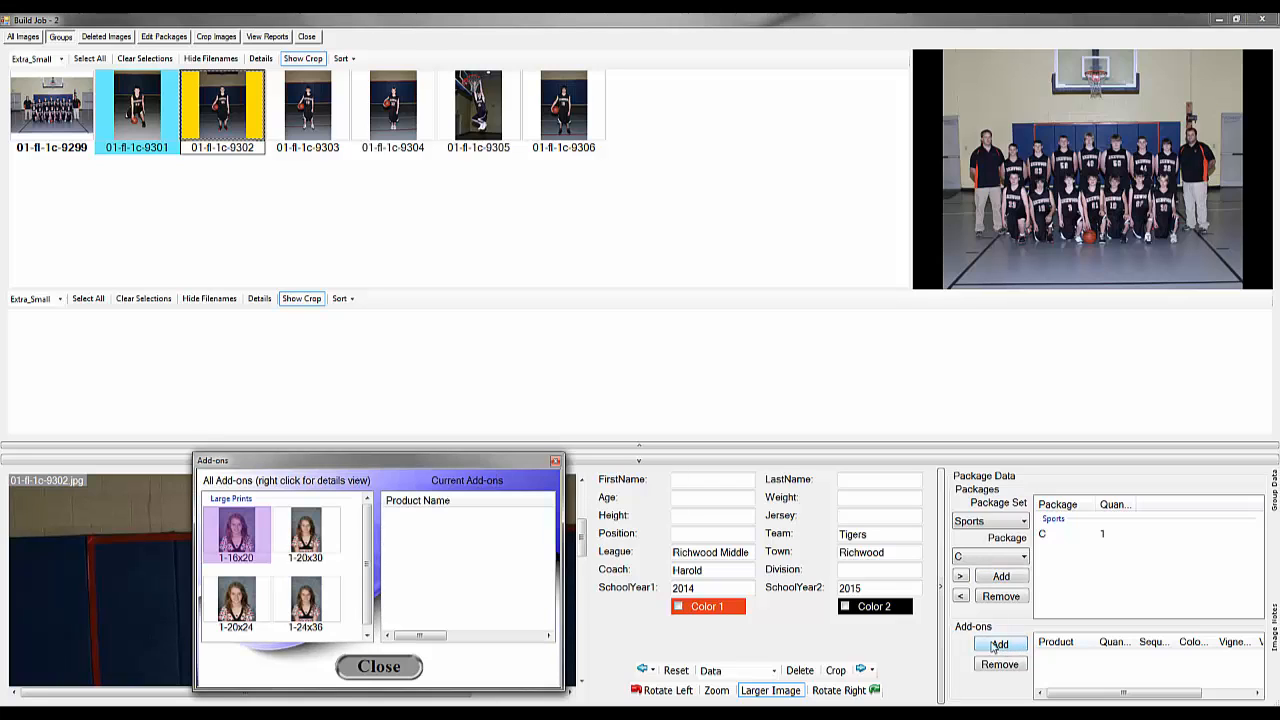
left_click_drag(234, 539, 460, 567)
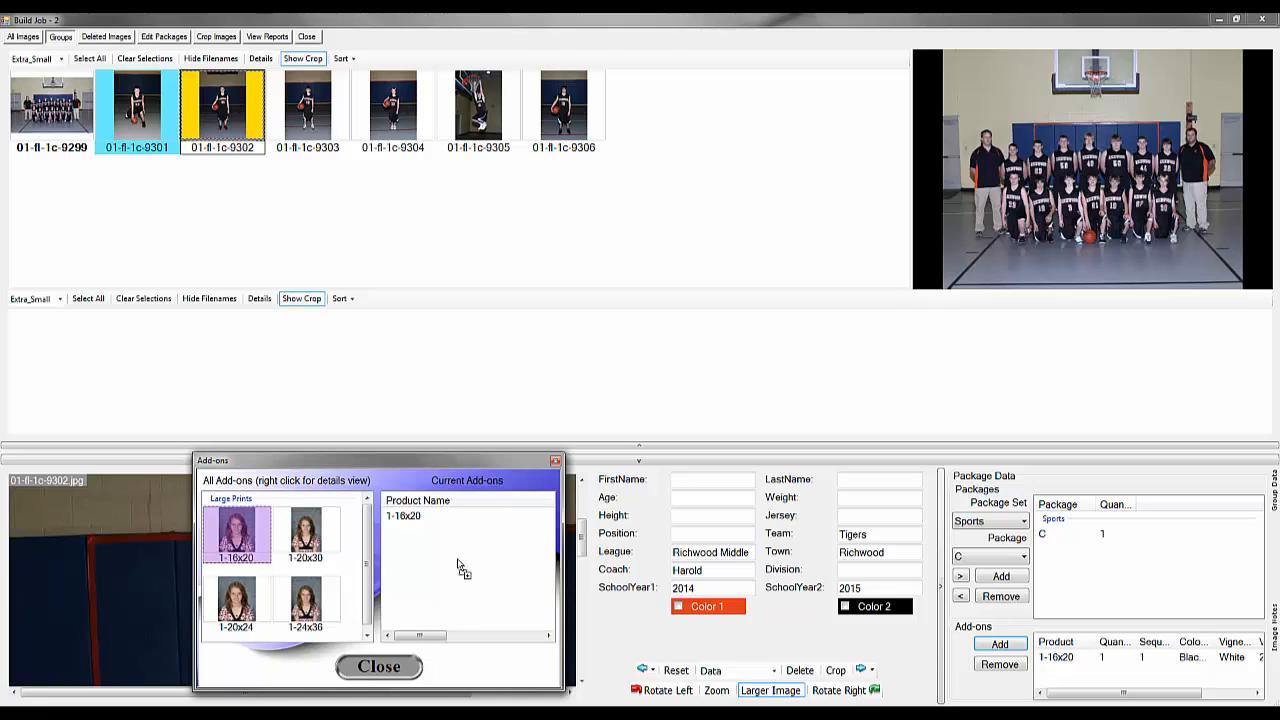
left_click(381, 667)
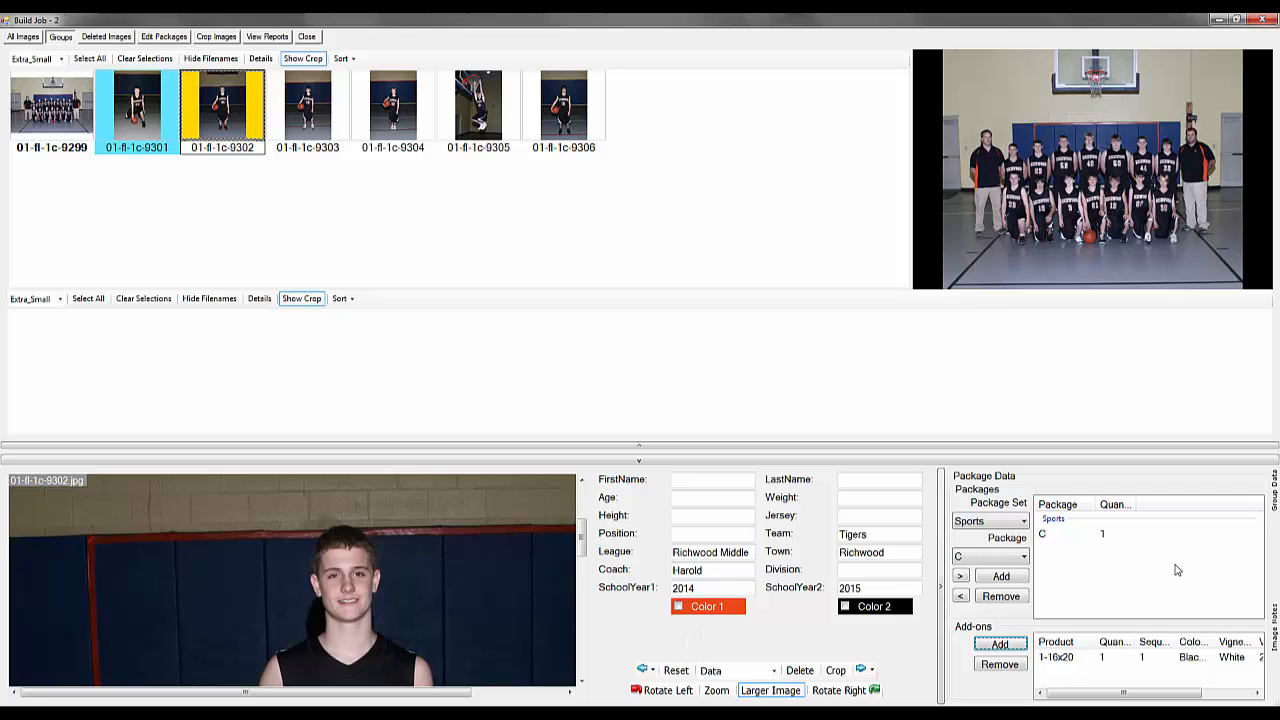
Review the images, player data and packages of group 000 Tigers.
left_click(1275, 495)
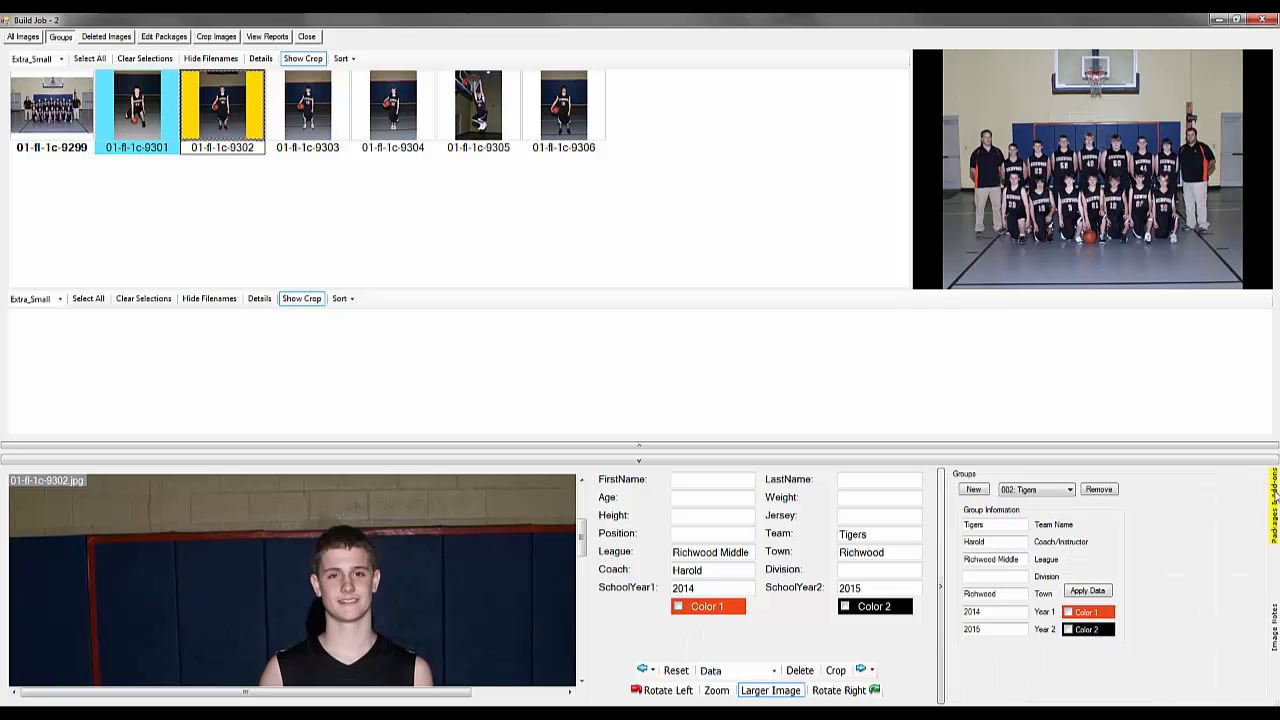
left_click(1067, 490)
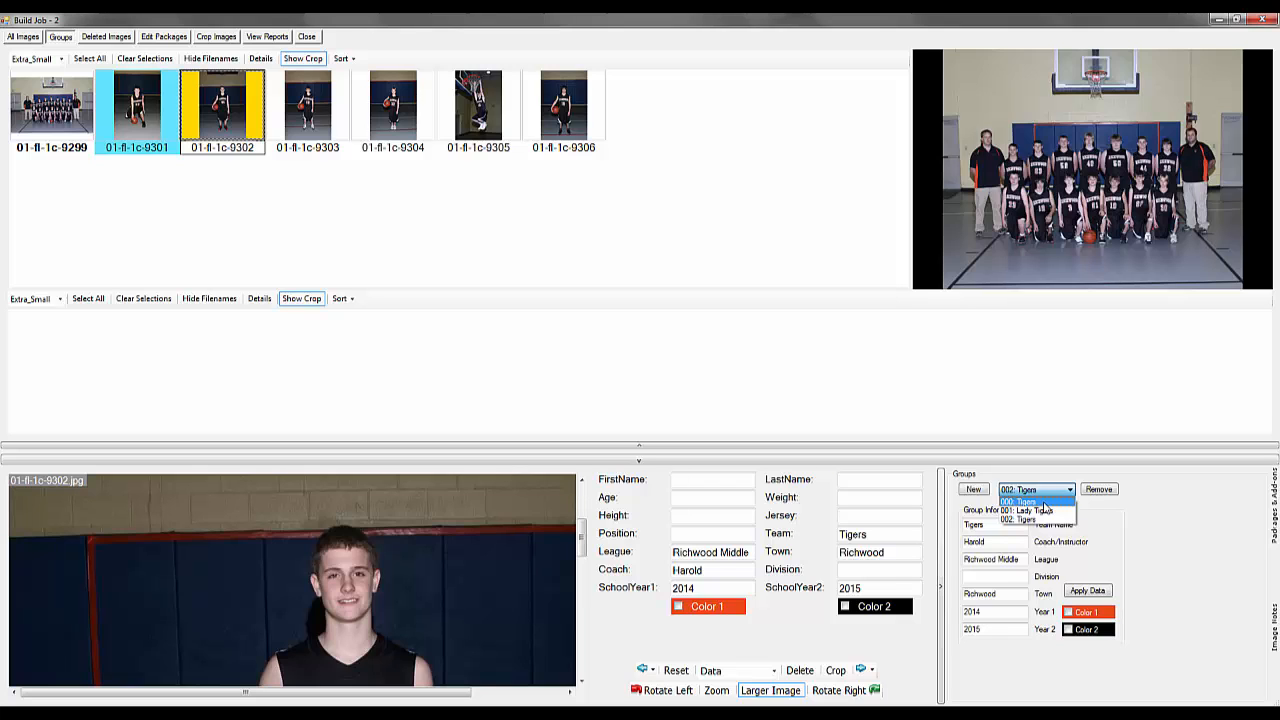
left_click(1043, 503)
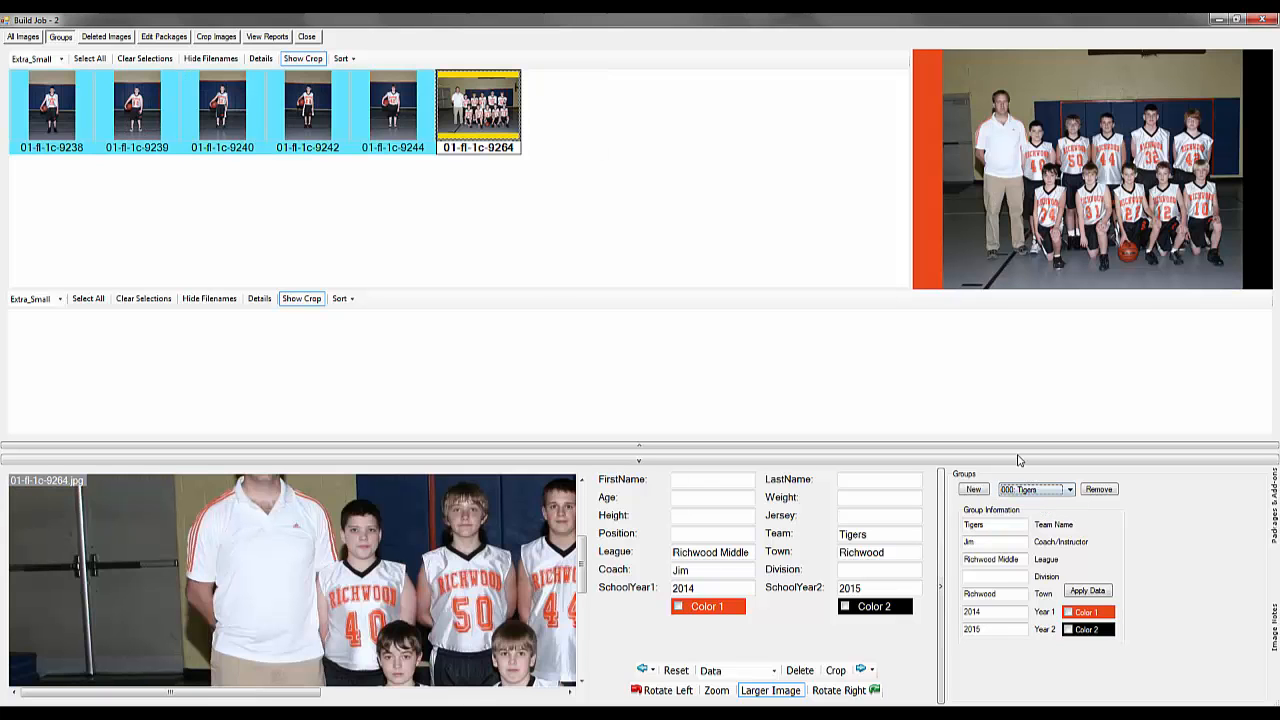
left_click(368, 127)
left_click(305, 128)
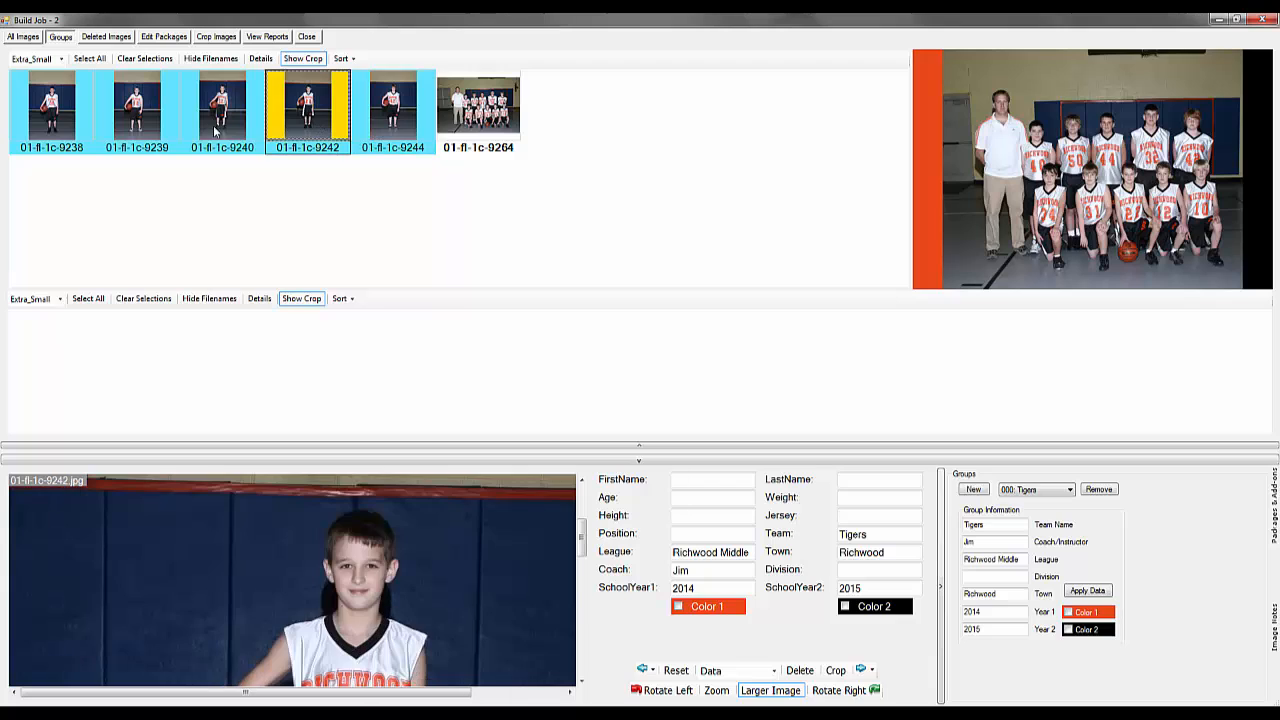
left_click(216, 130)
left_click(1272, 518)
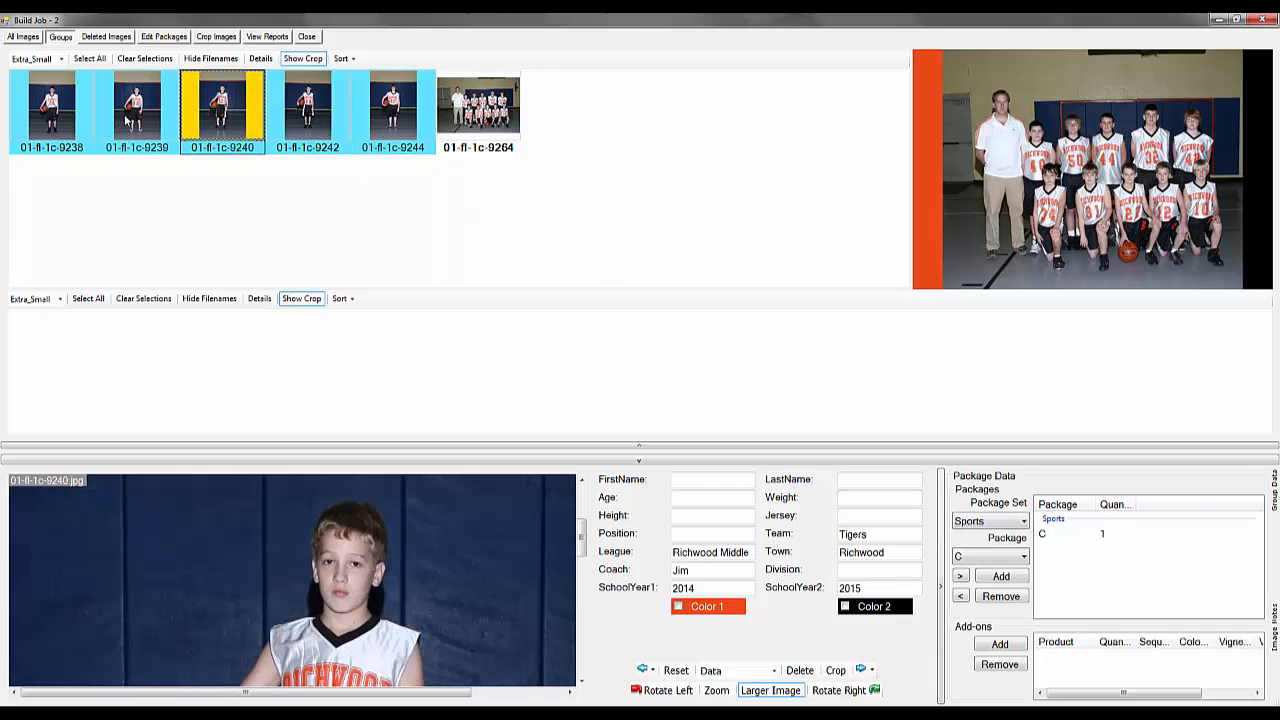
left_click(125, 116)
left_click(56, 124)
left_click(122, 132)
left_click(221, 132)
left_click(1273, 490)
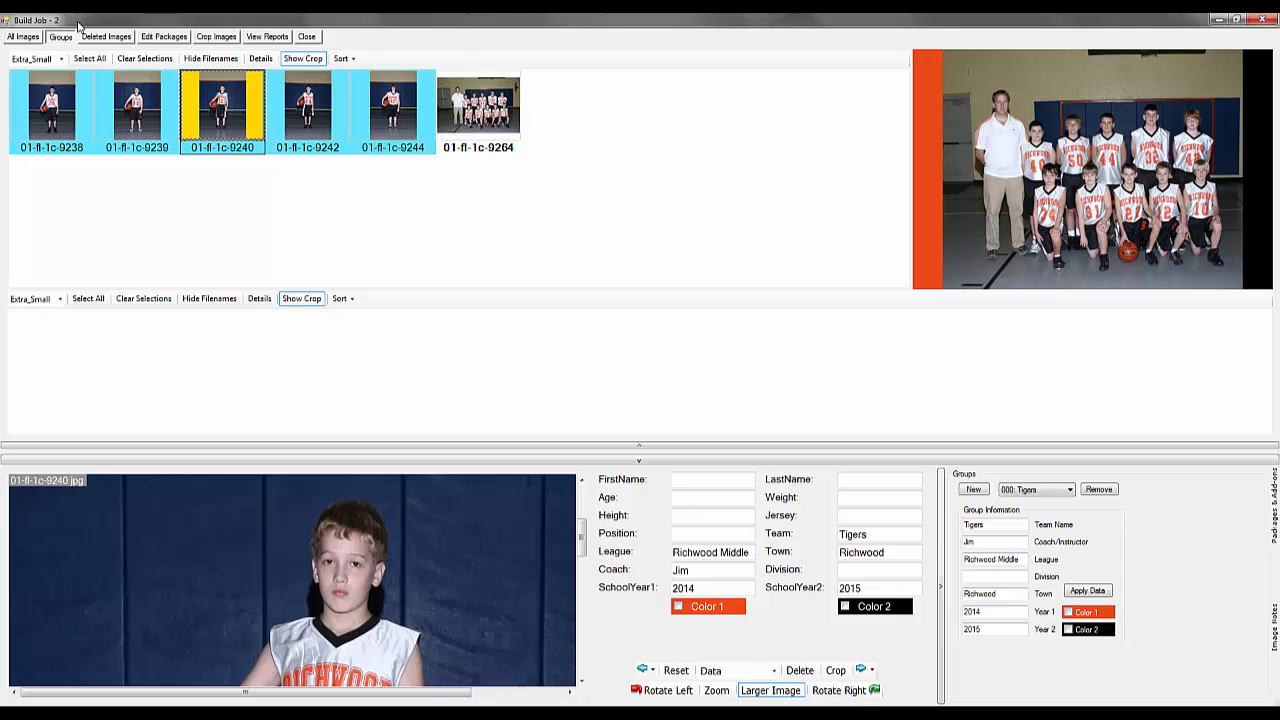
Fill in the Division as Eastern Conf for all images in the job at once.
left_click(22, 38)
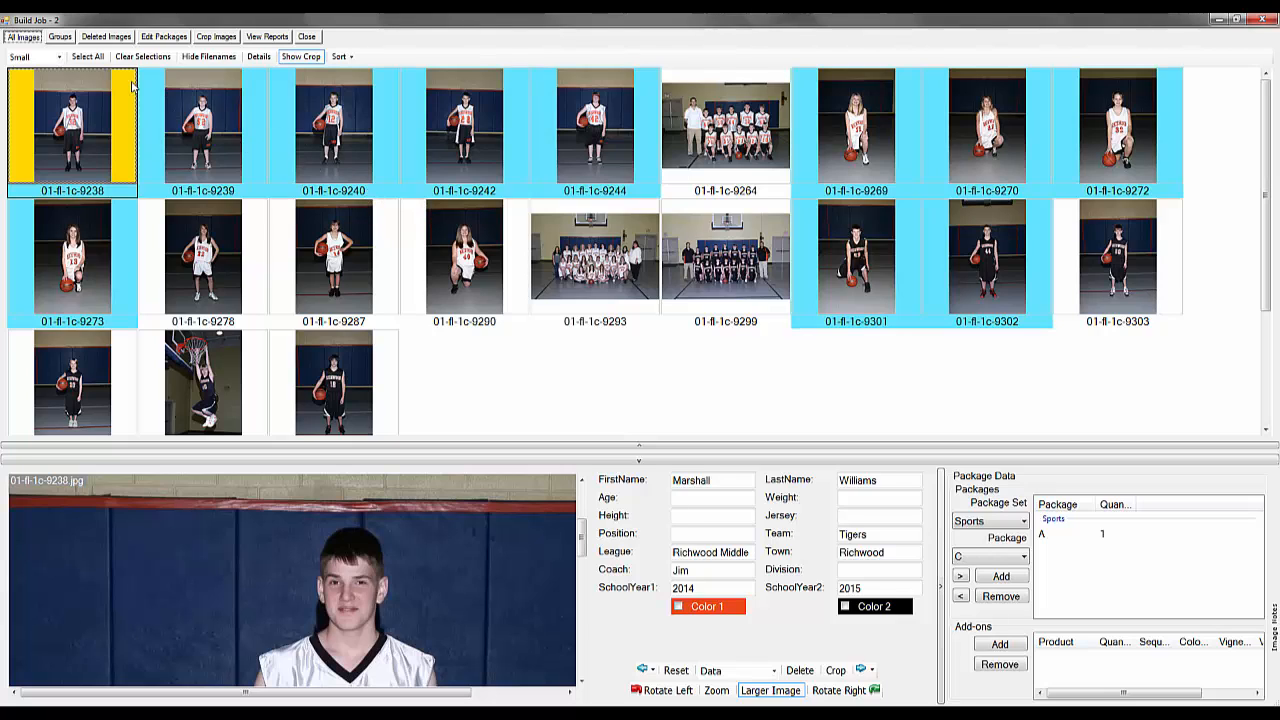
left_click(87, 57)
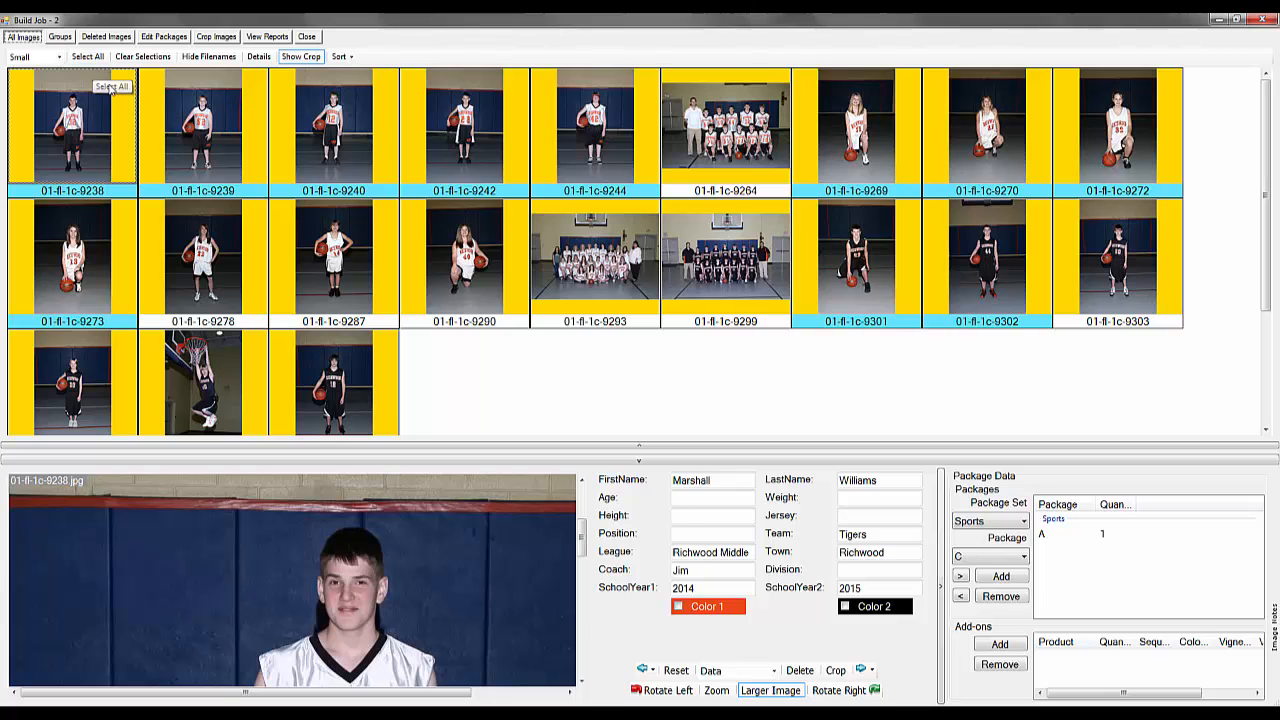
right_click(99, 138)
mouse_move(155, 141)
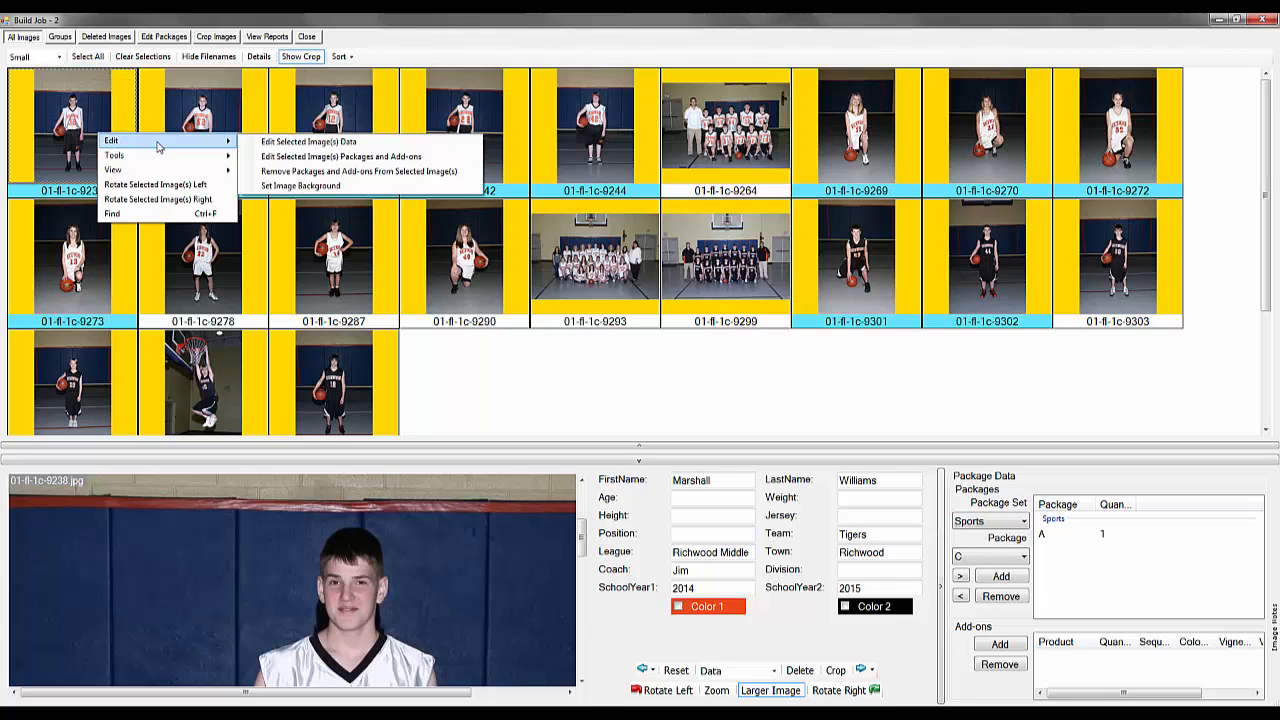
left_click(268, 145)
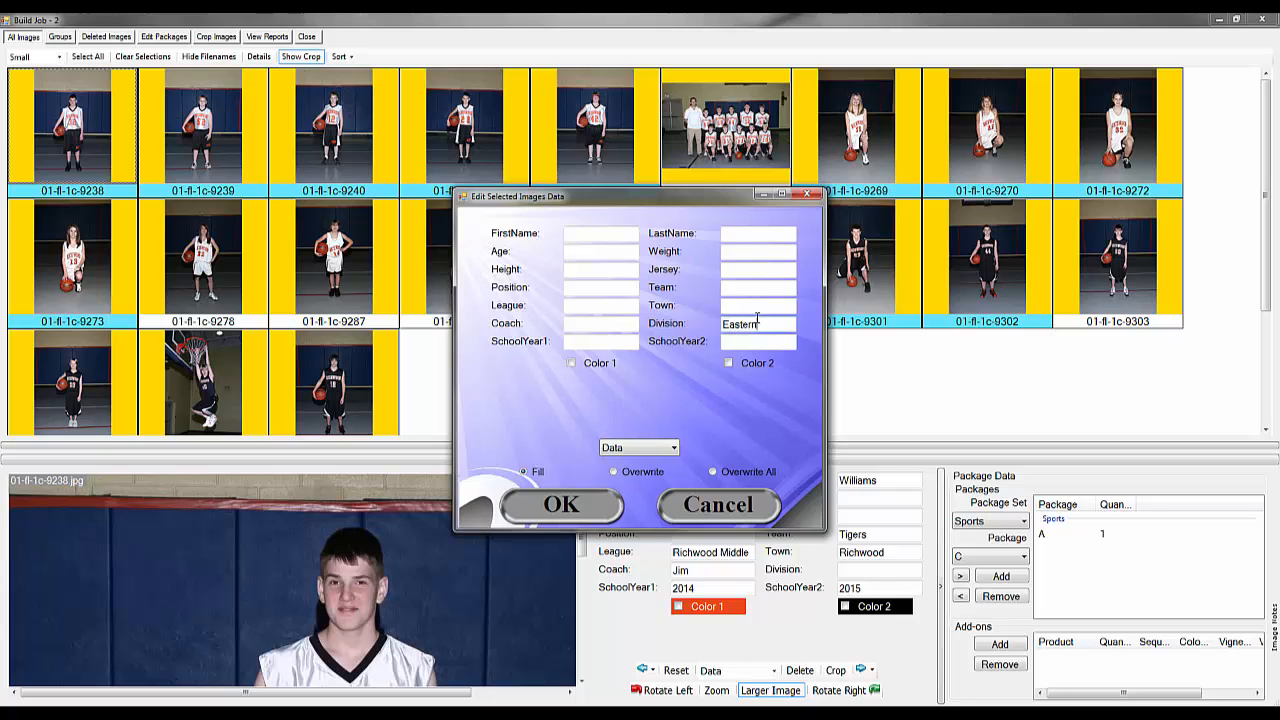
type("Conf")
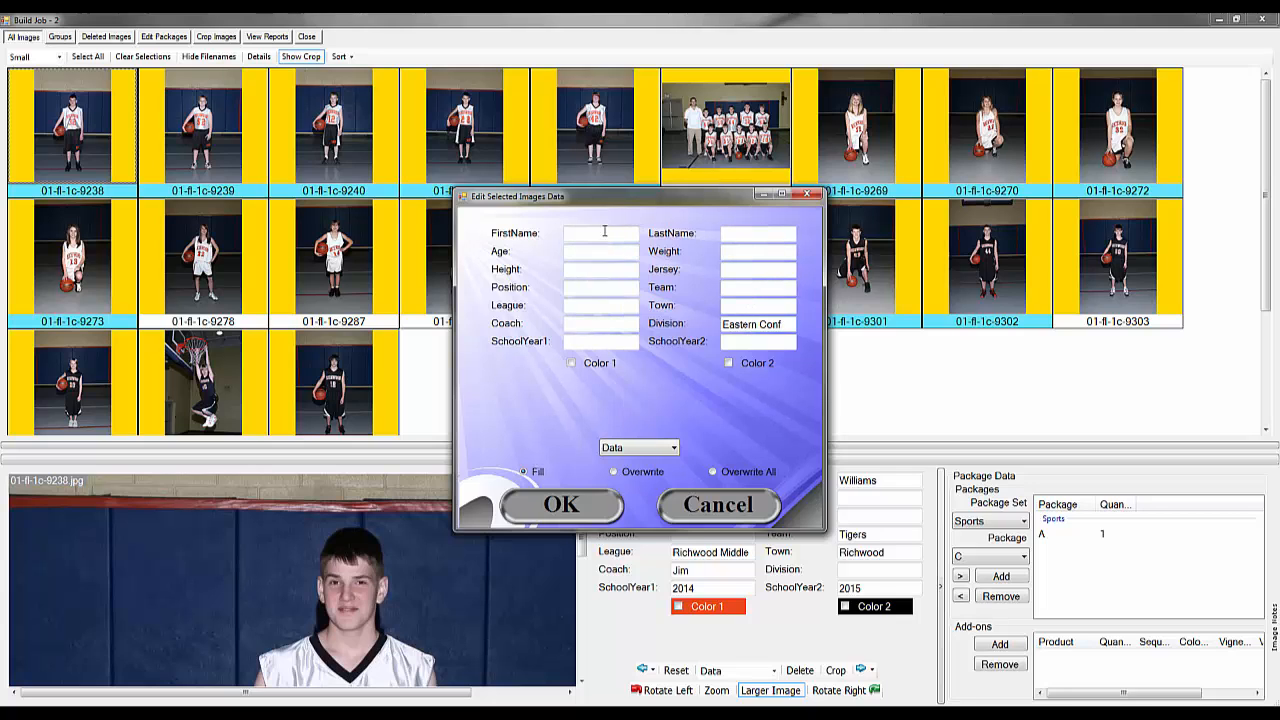
left_click(558, 505)
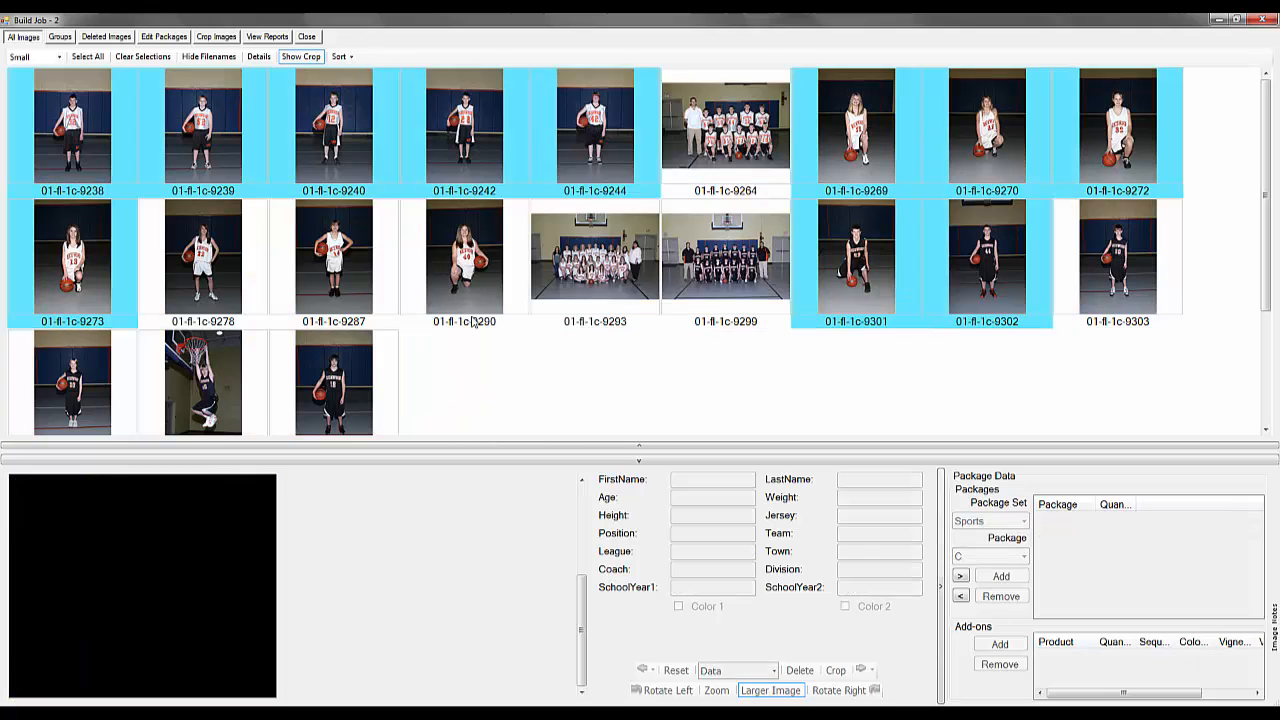
Check the Division field on individual and team images across all the groups.
left_click(129, 135)
left_click(175, 140)
left_click(310, 144)
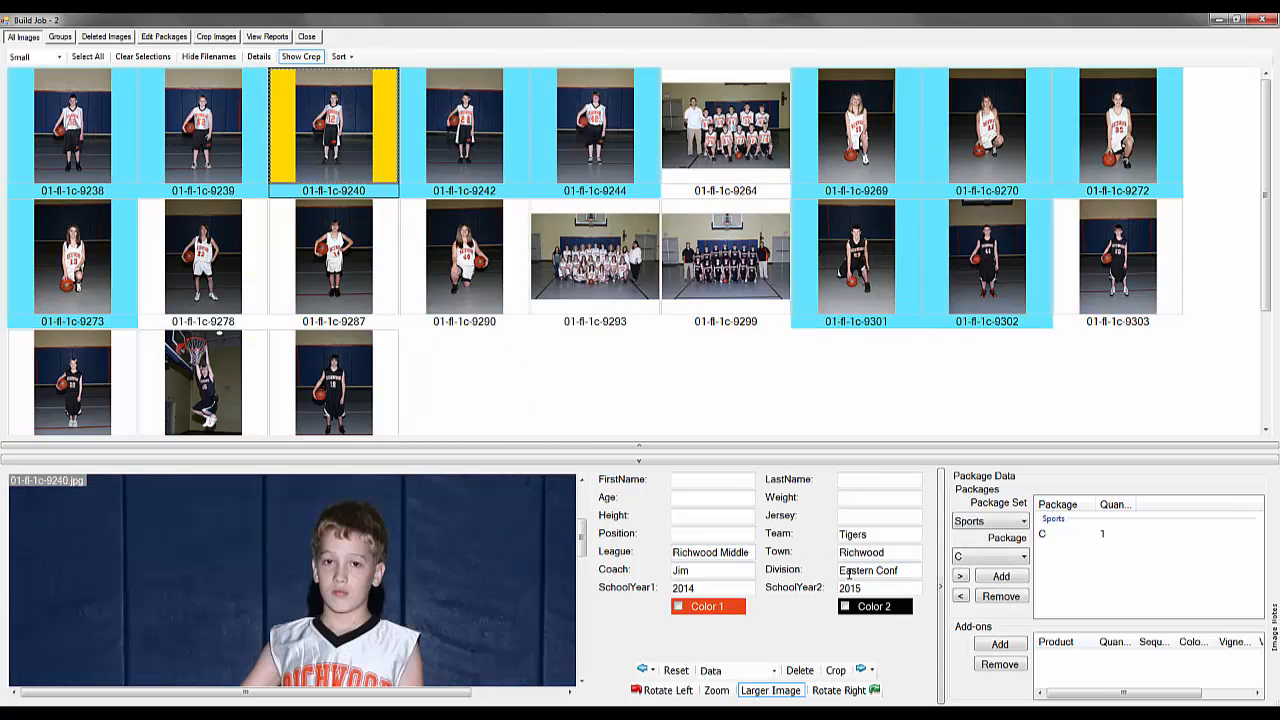
left_click(488, 147)
left_click(590, 138)
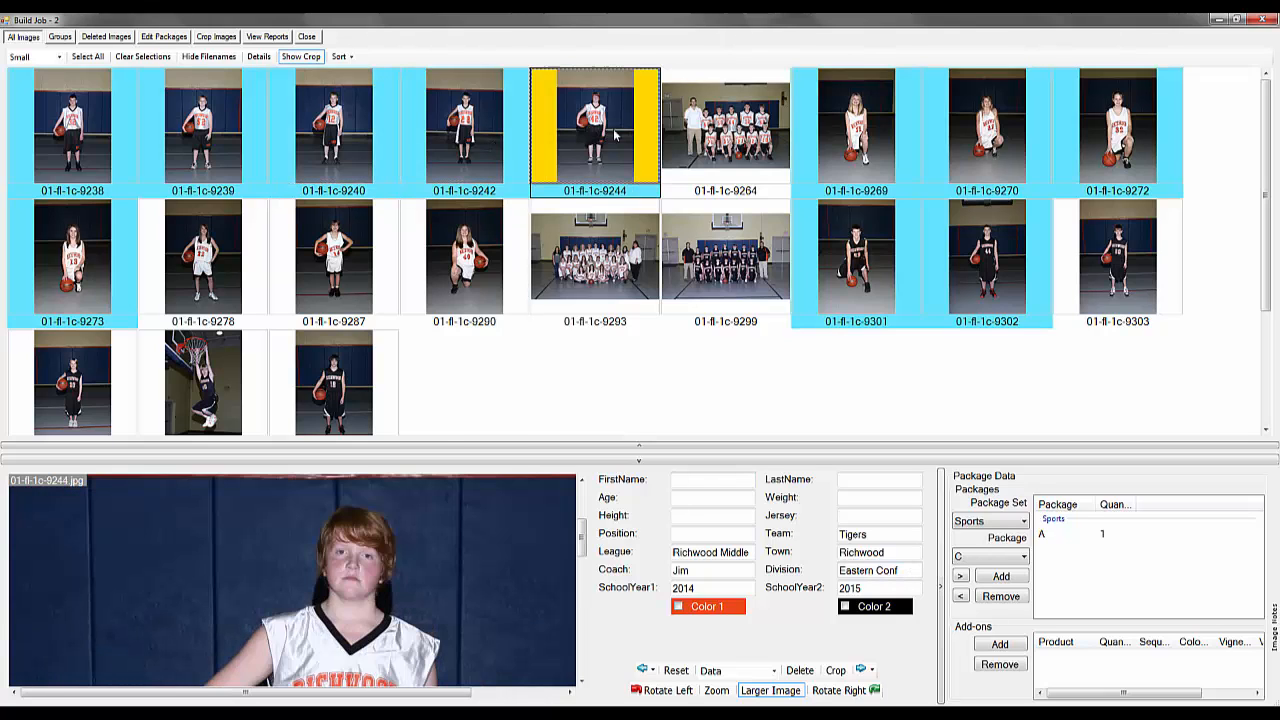
left_click(735, 140)
left_click(847, 140)
left_click(975, 147)
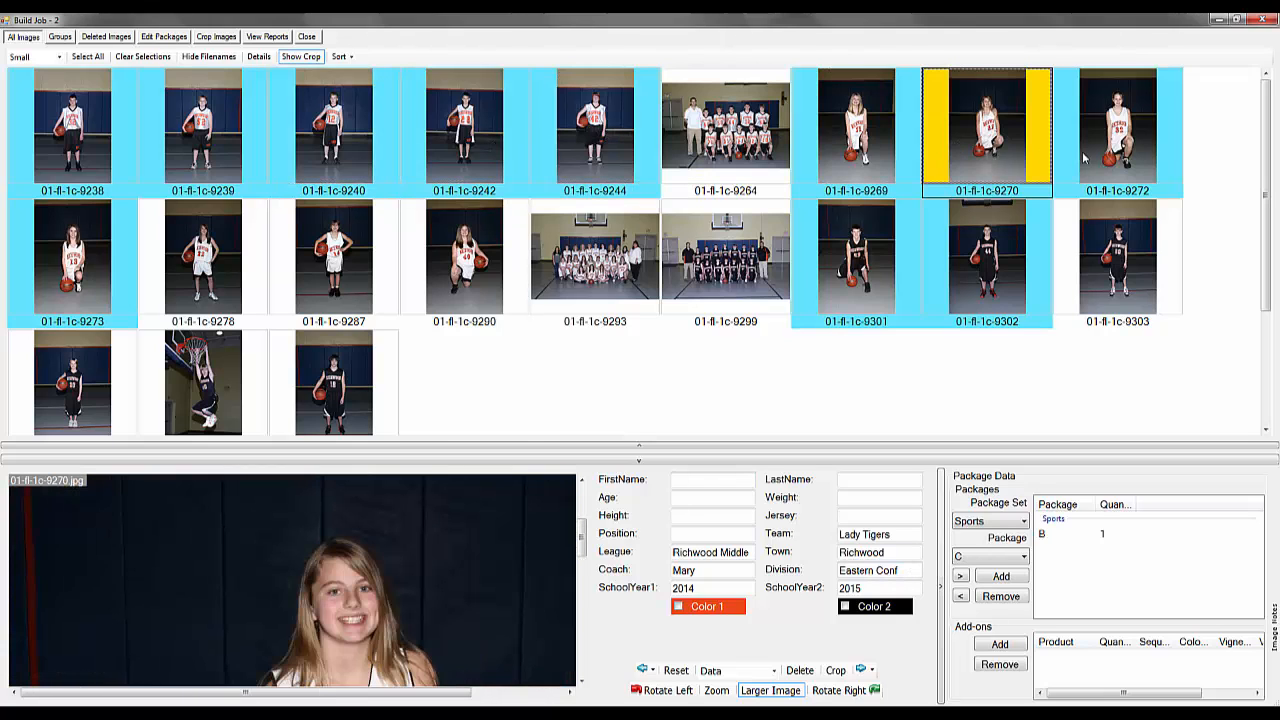
left_click(1085, 158)
left_click(1077, 254)
left_click(1025, 261)
left_click(878, 261)
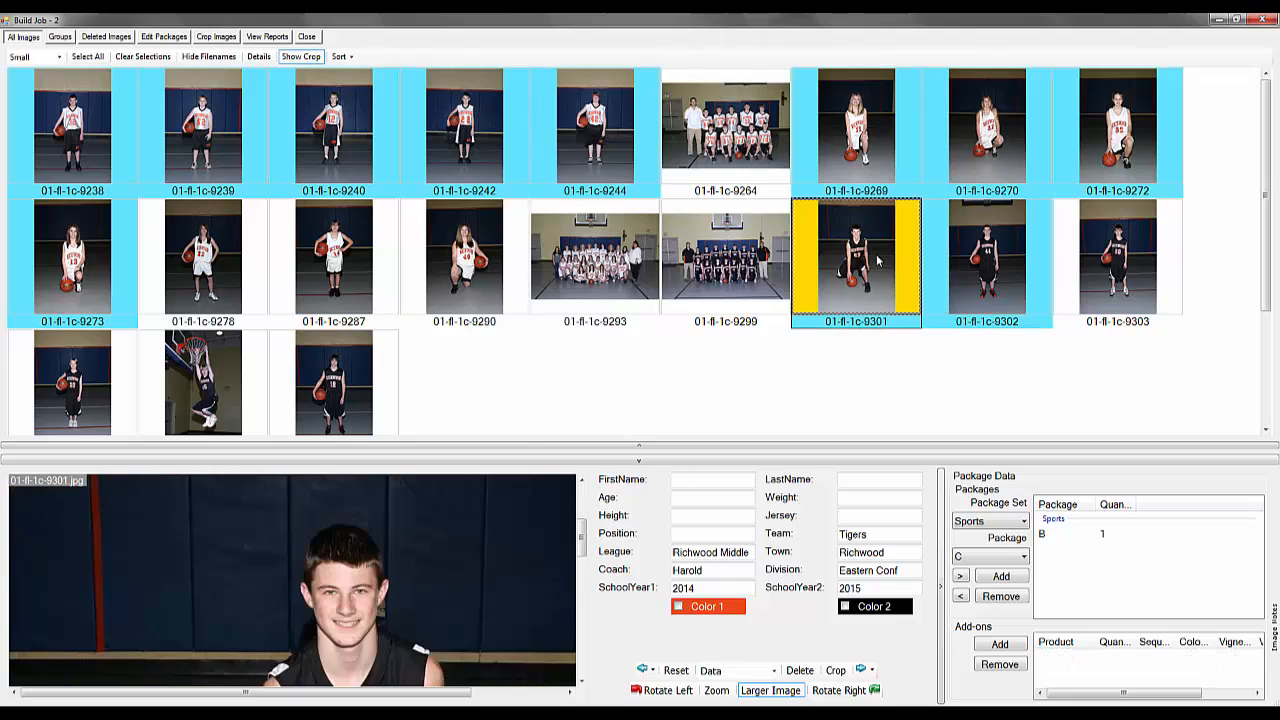
left_click(752, 259)
left_click(590, 263)
left_click(470, 273)
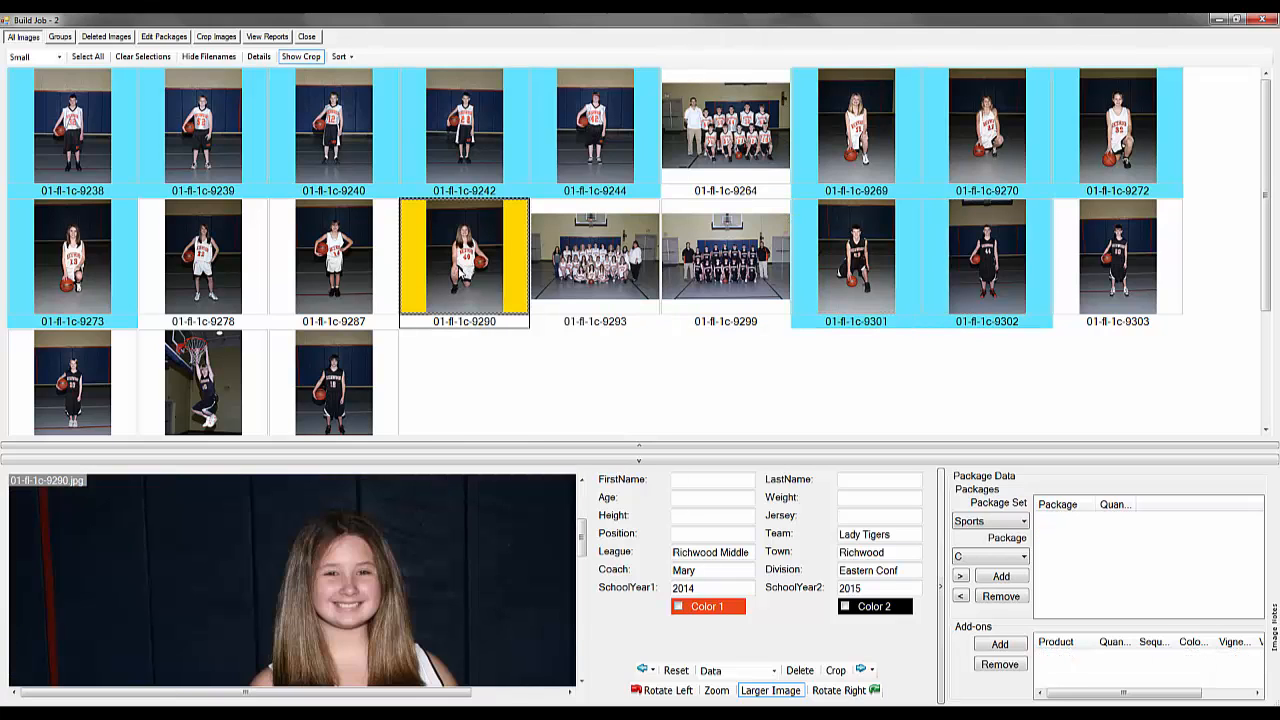
left_click(370, 272)
Batch-add package D of the Sports set to images 01-fl-1c-9238 through 01-fl-1c-9244, keeping their existing packages.
left_click(60, 155)
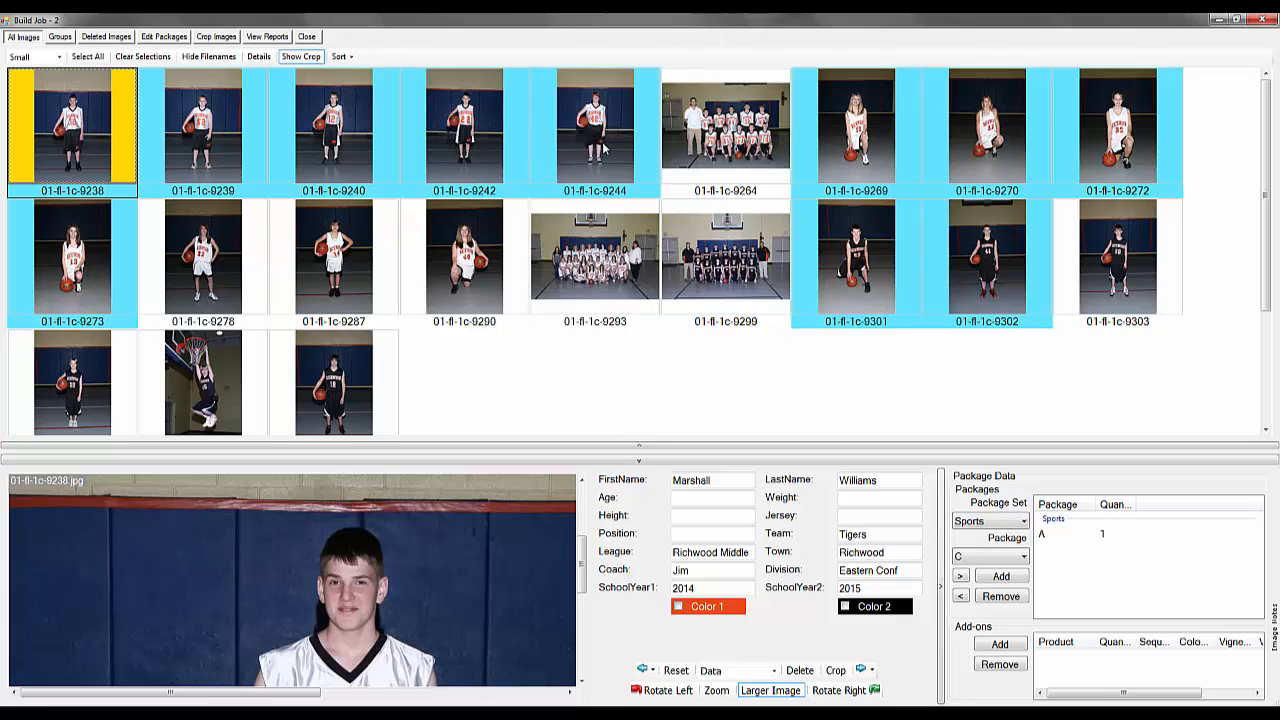
left_click(603, 148, "shift")
right_click(68, 127)
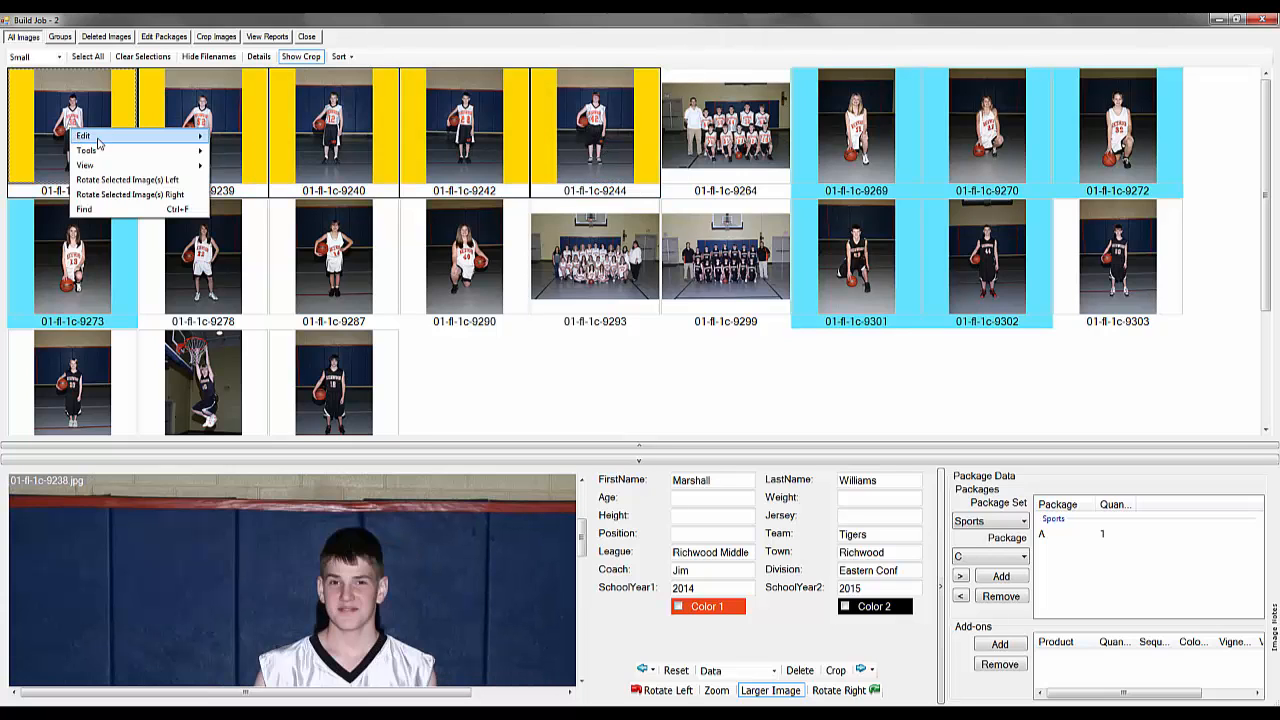
mouse_move(100, 140)
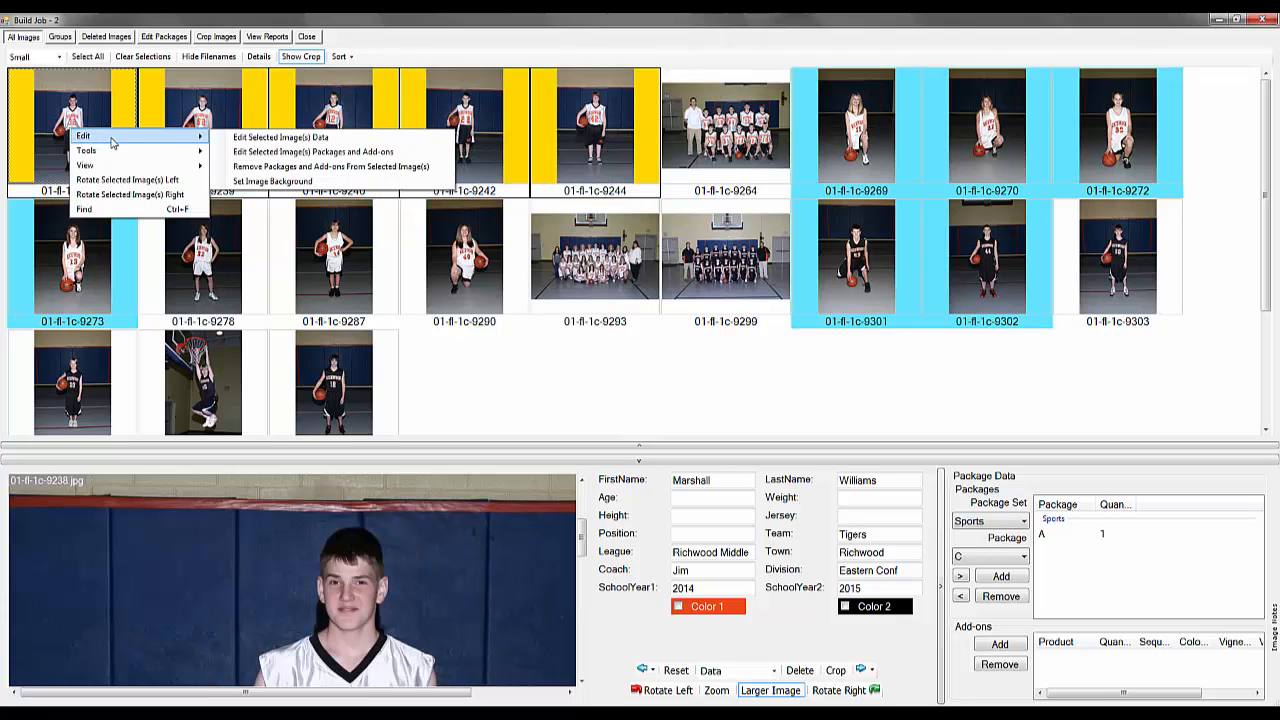
left_click(346, 152)
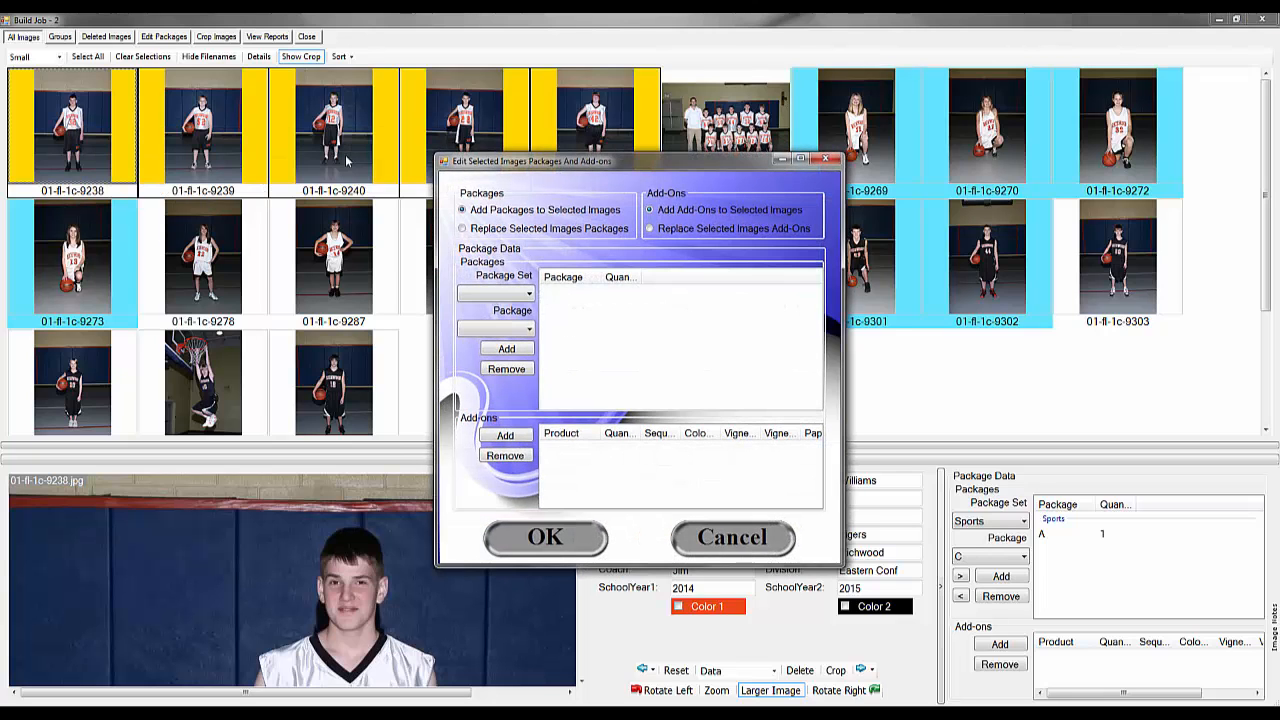
left_click(498, 293)
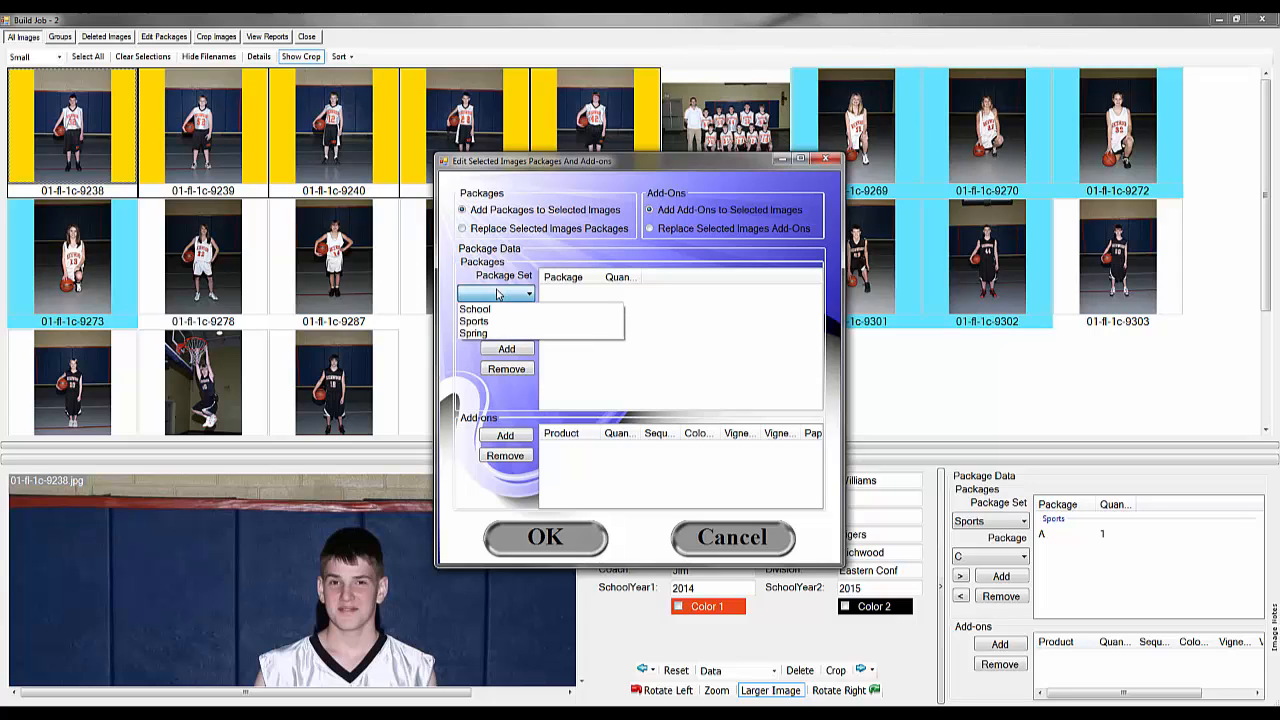
left_click(490, 321)
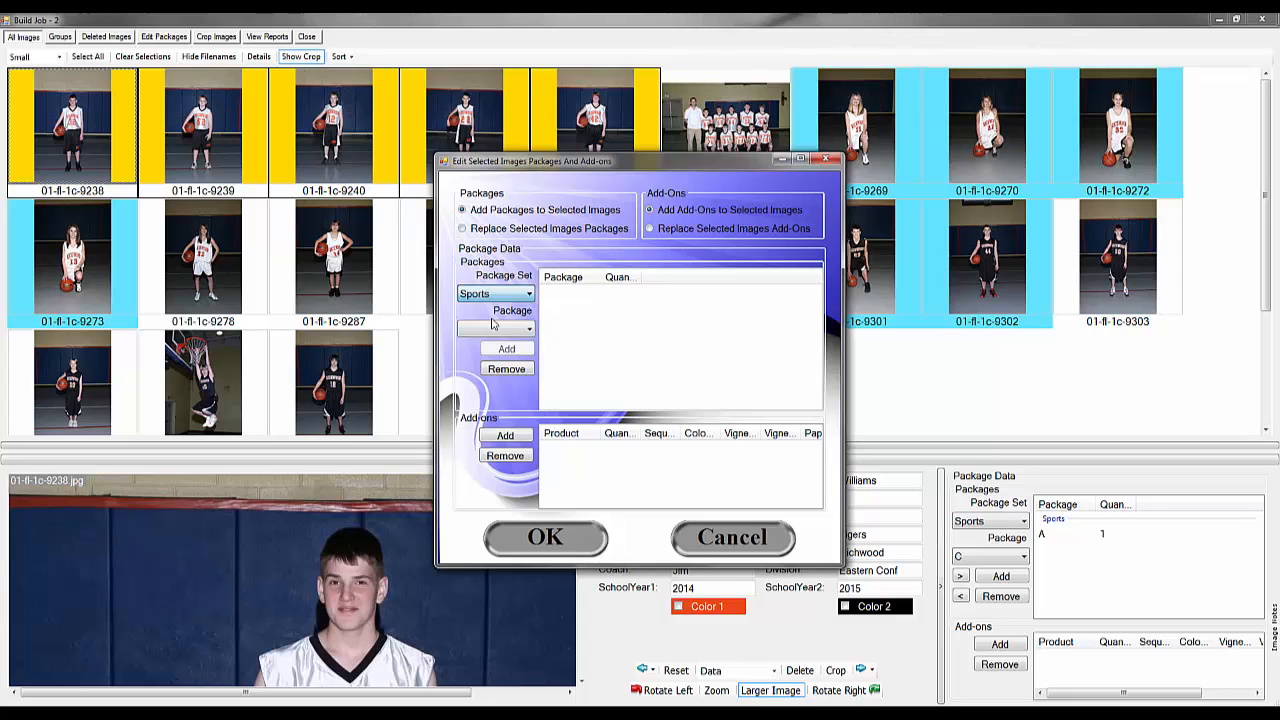
left_click(495, 331)
left_click(490, 380)
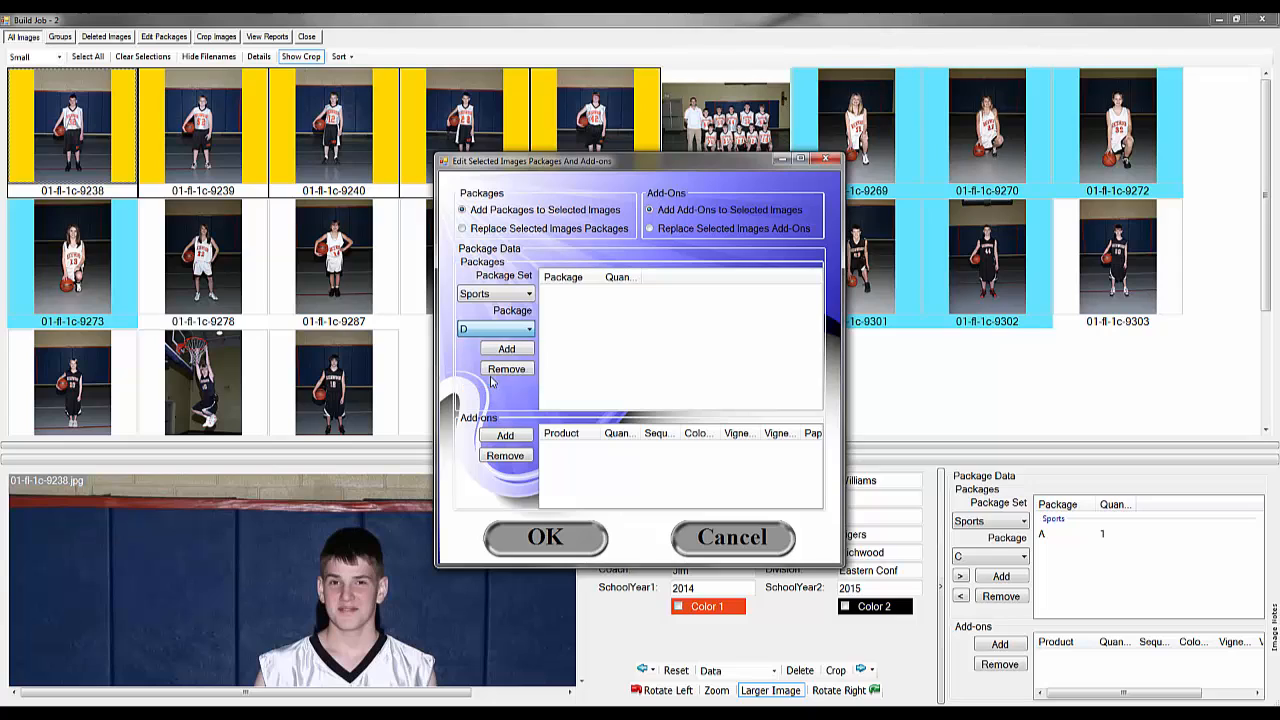
left_click(530, 349)
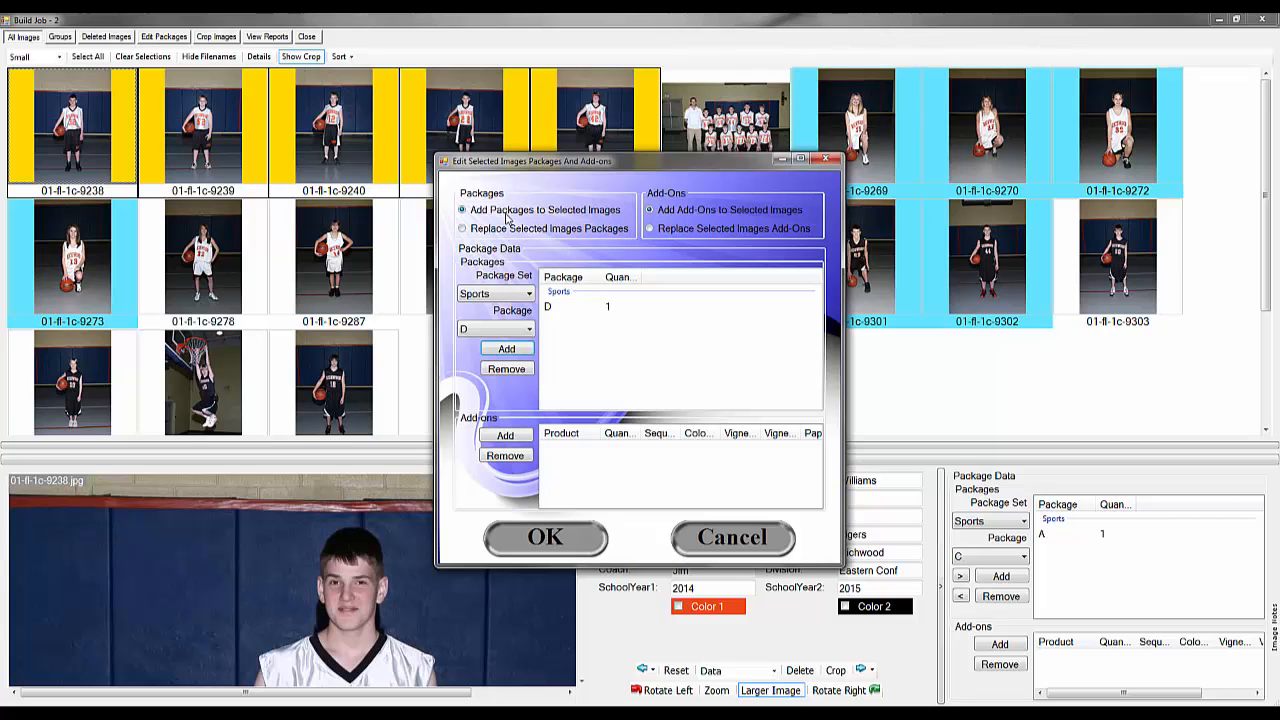
left_click(545, 540)
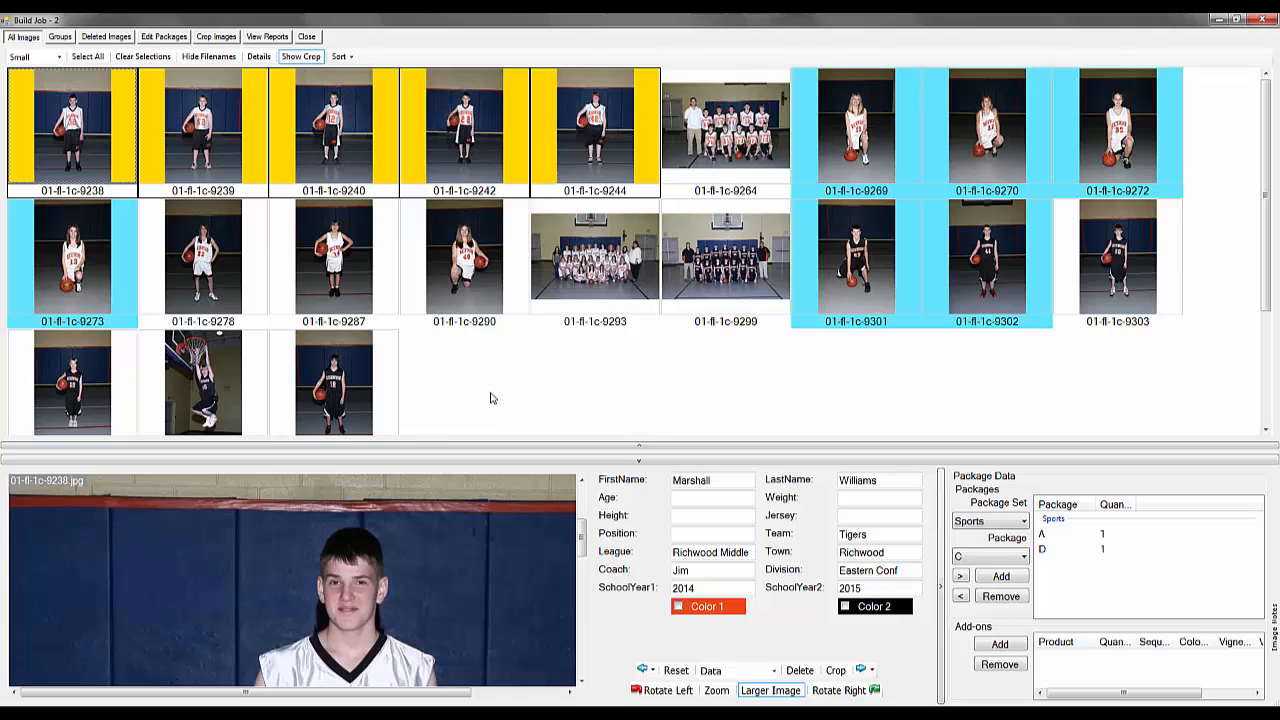
Review the packages assigned to images 01-fl-1c-9238 through 01-fl-1c-9244.
left_click(89, 146)
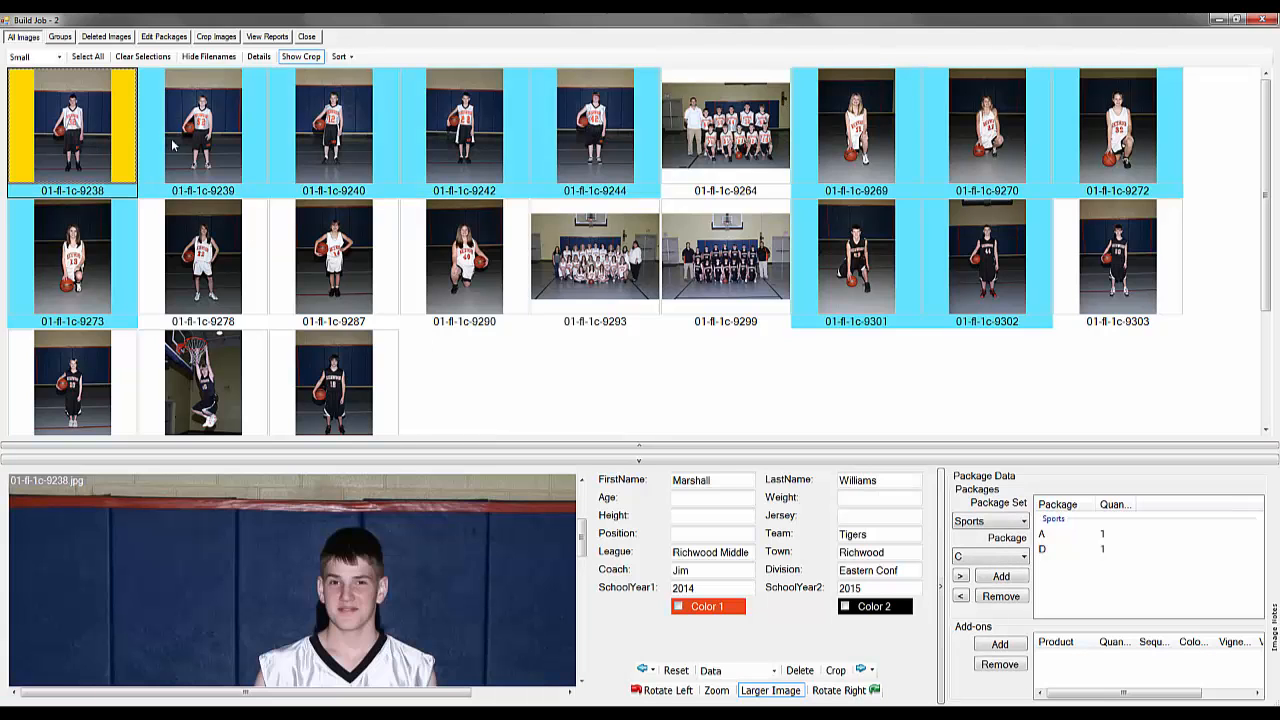
left_click(172, 146)
left_click(305, 156)
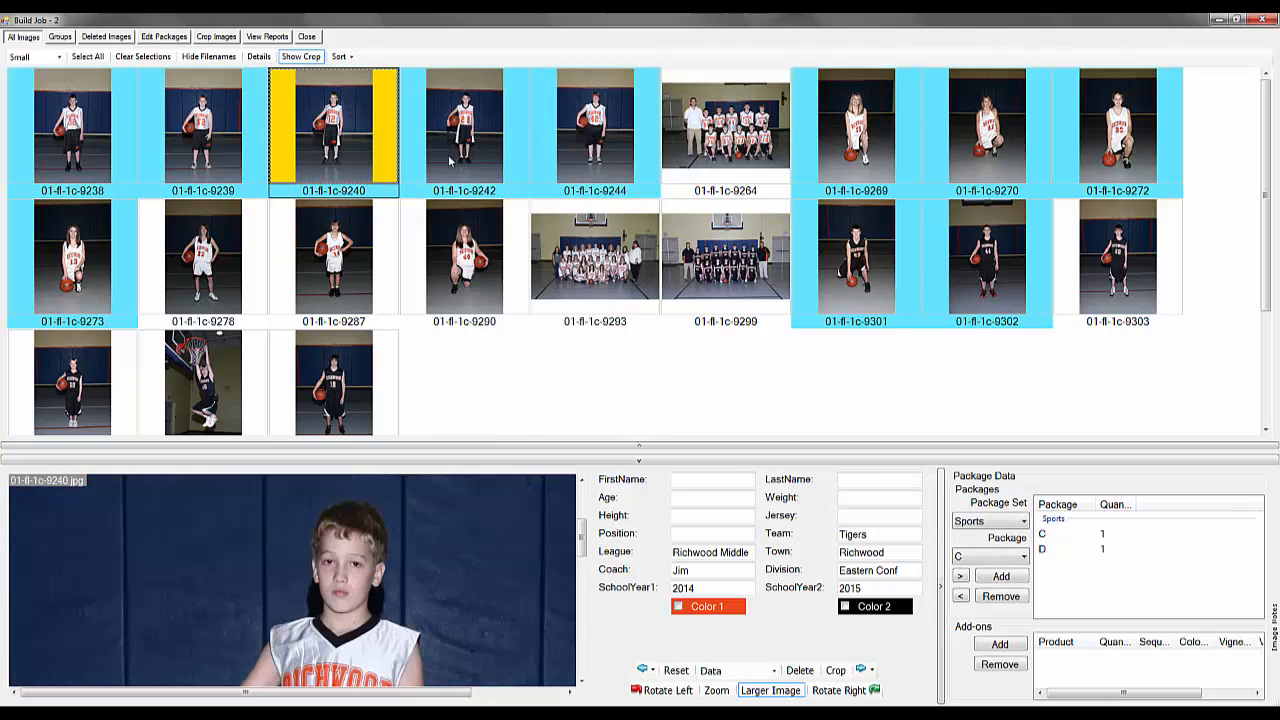
left_click(449, 160)
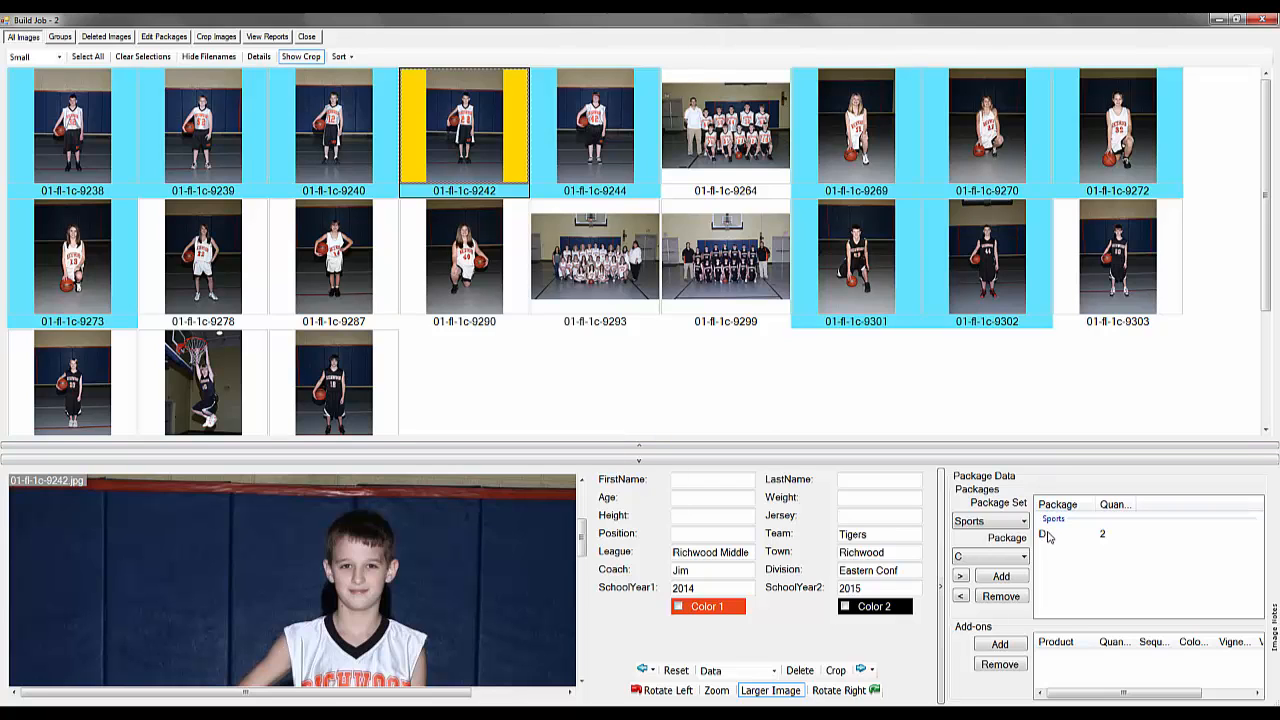
key("Right")
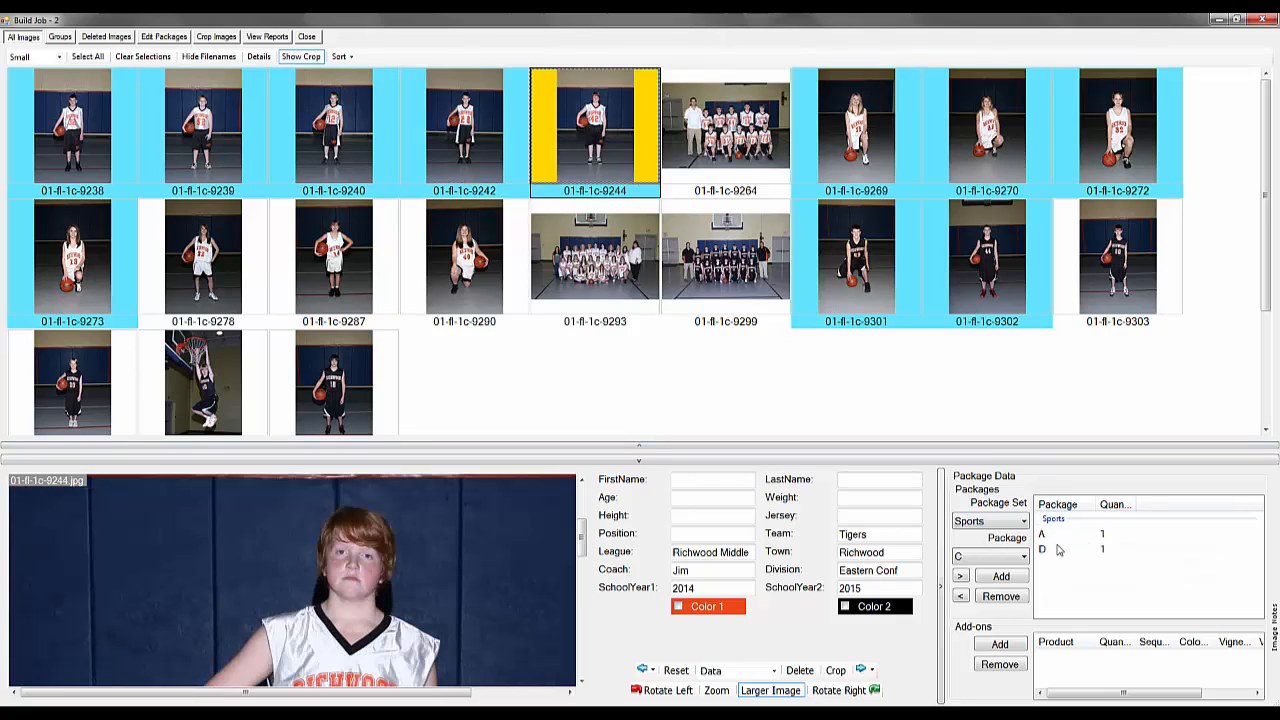
left_click(478, 116)
left_click(355, 133)
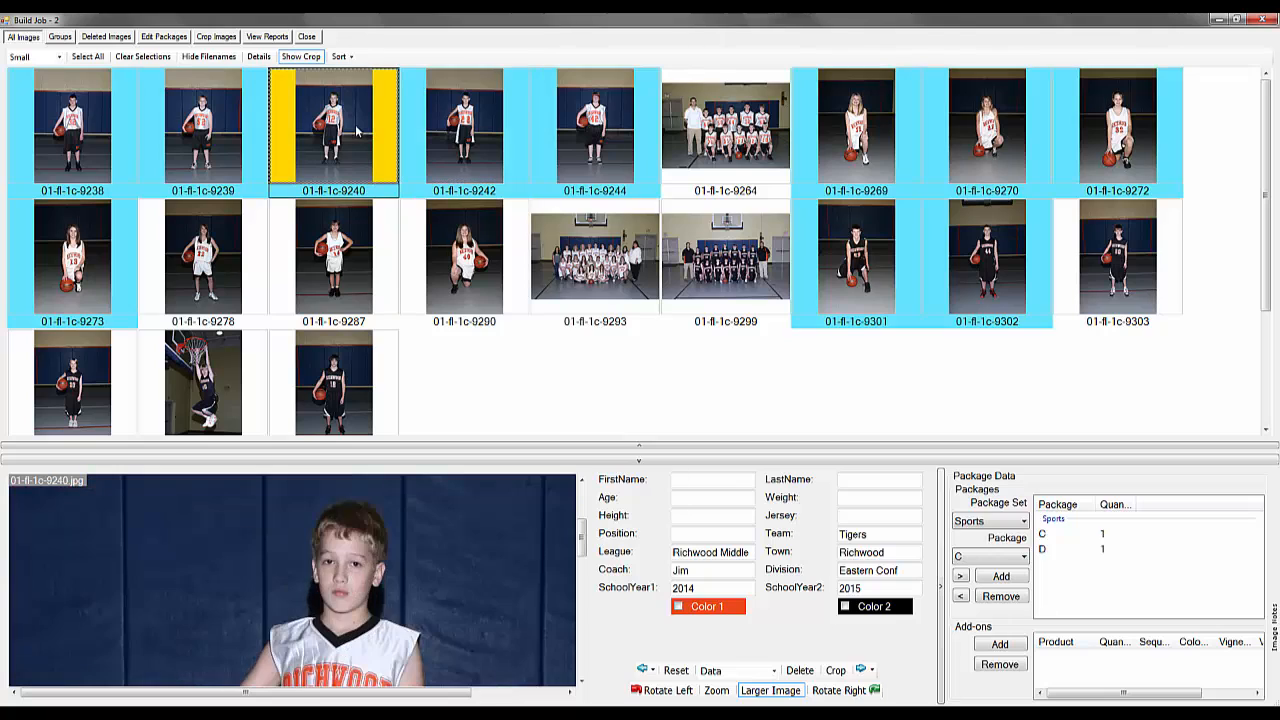
left_click(253, 143)
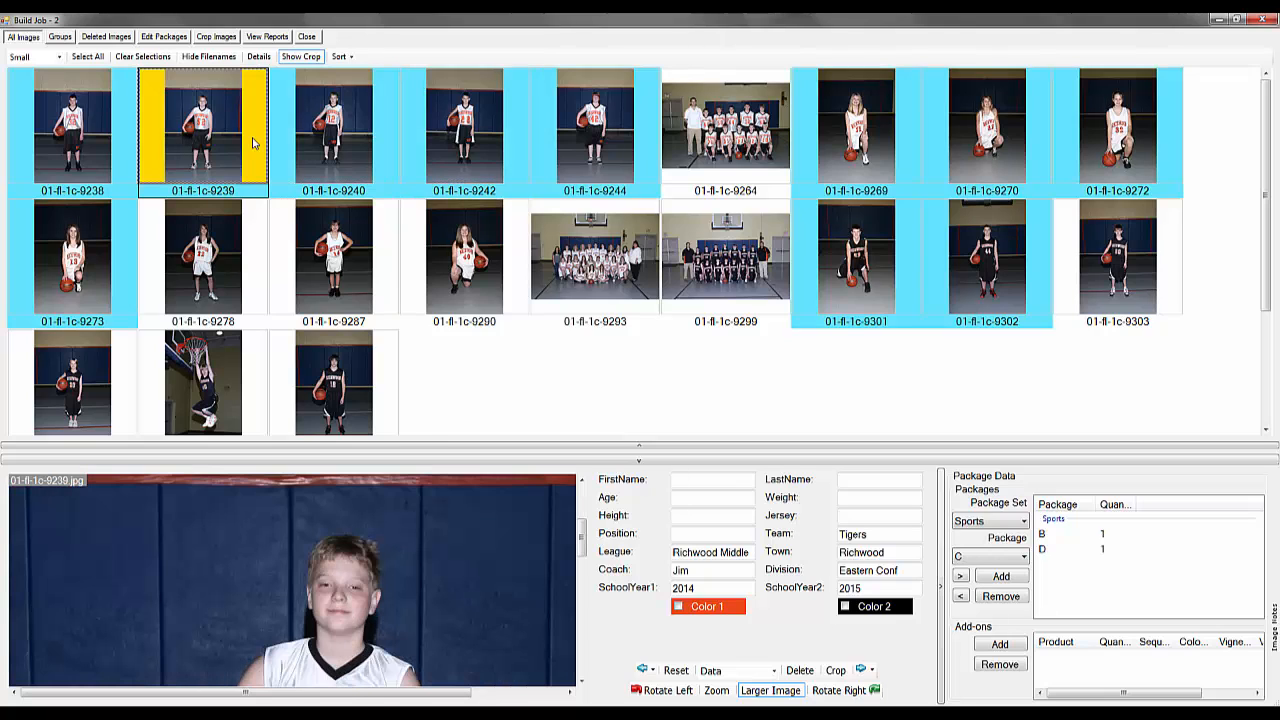
left_click(75, 128)
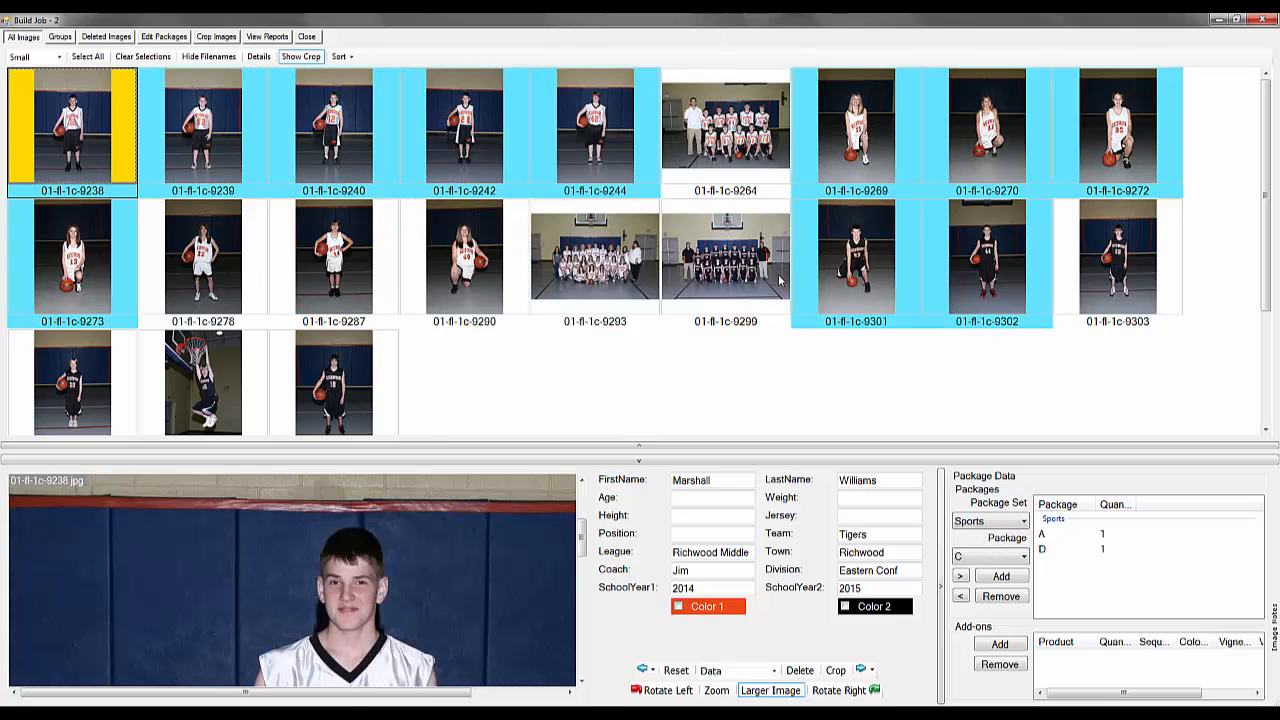
Batch-remove package C of the Sports set from images 01-fl-1c-9269 through 01-fl-1c-9273 and check their remaining packages.
left_click(825, 172)
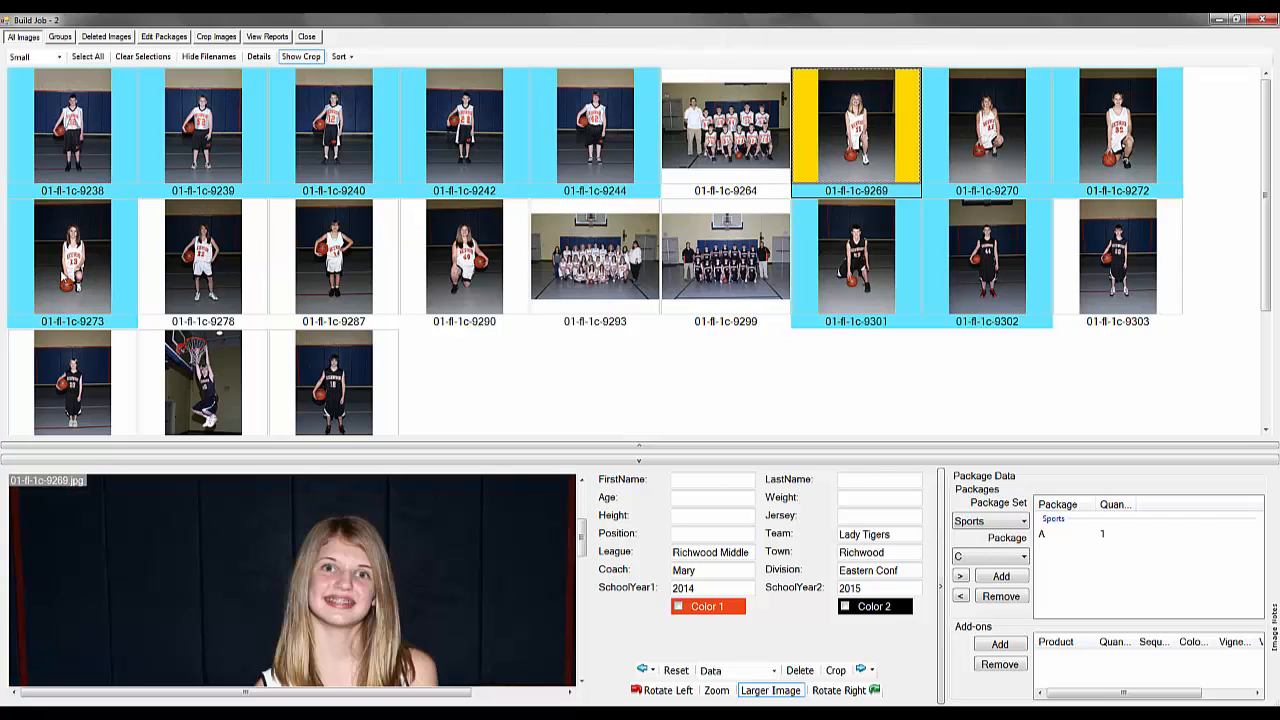
left_click(72, 260, "shift")
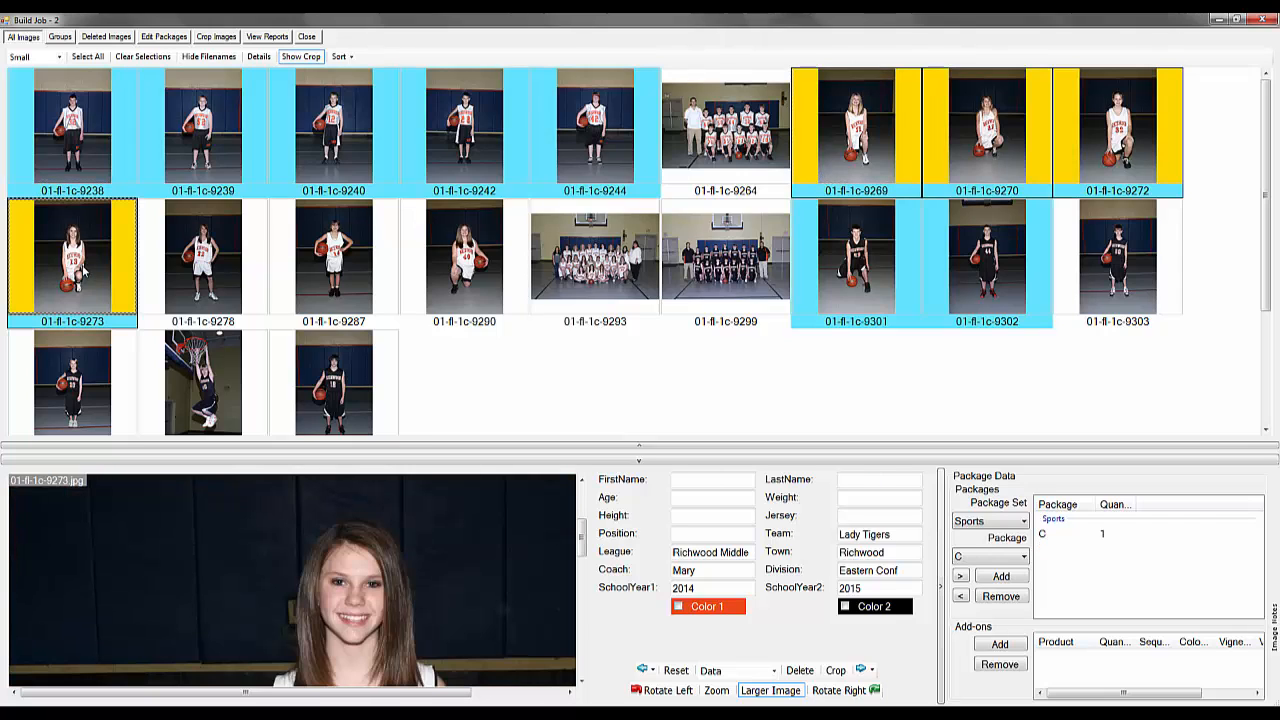
right_click(83, 268)
mouse_move(185, 275)
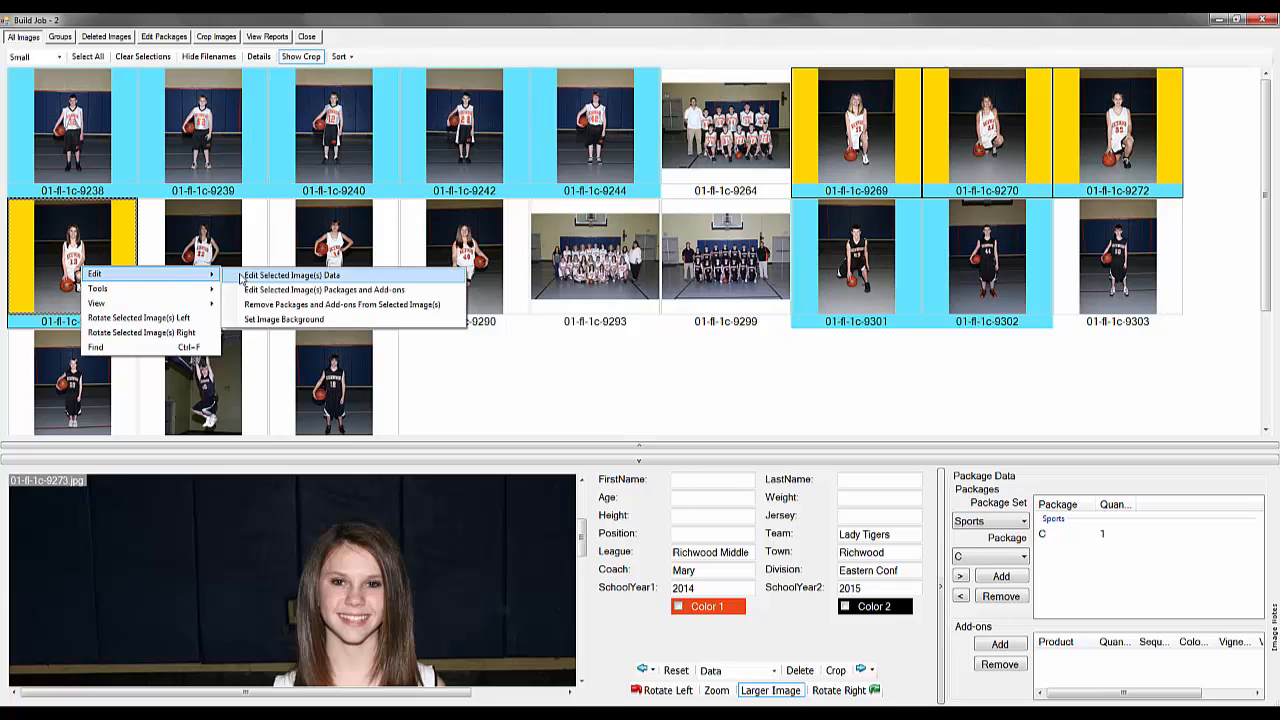
left_click(292, 305)
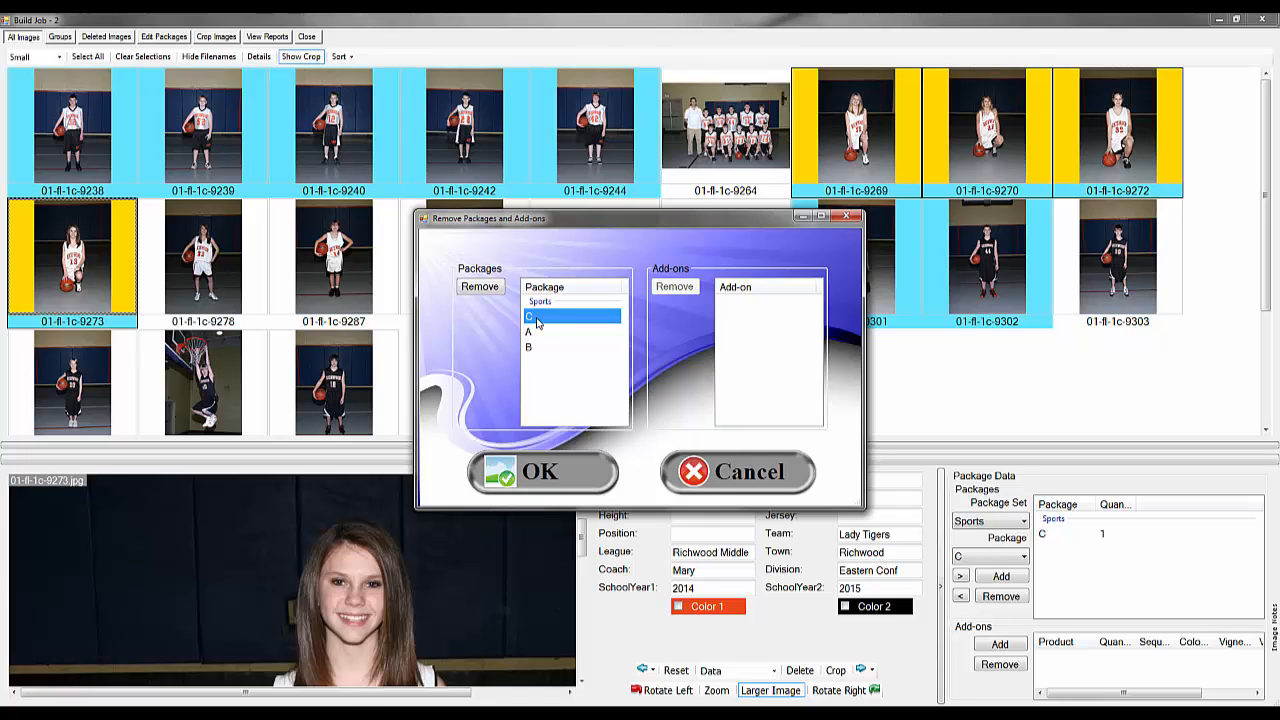
left_click(480, 287)
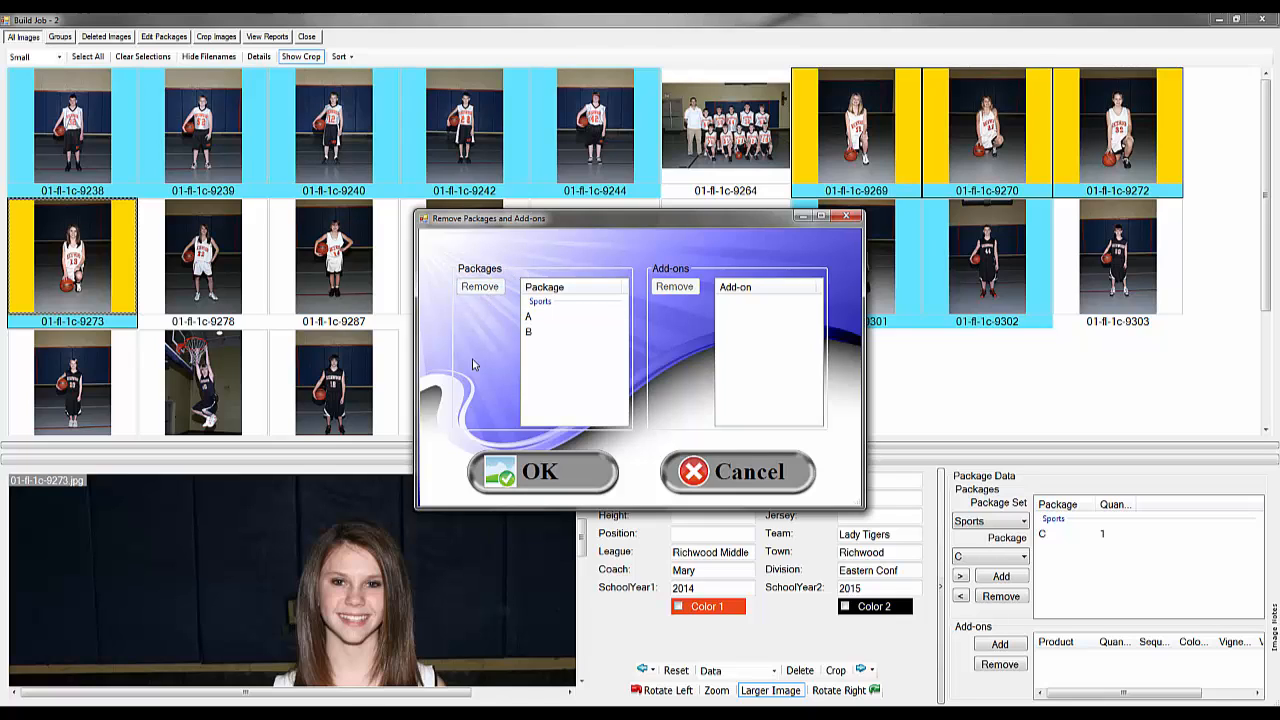
left_click(542, 473)
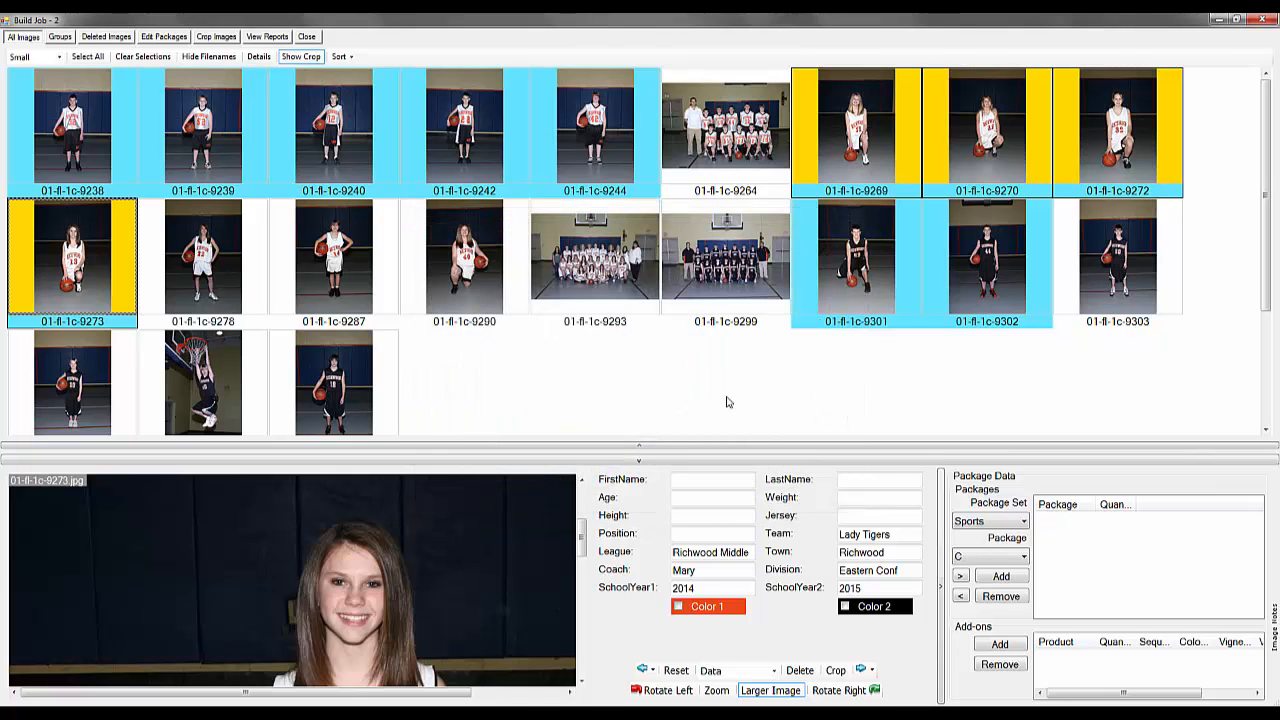
left_click(858, 150)
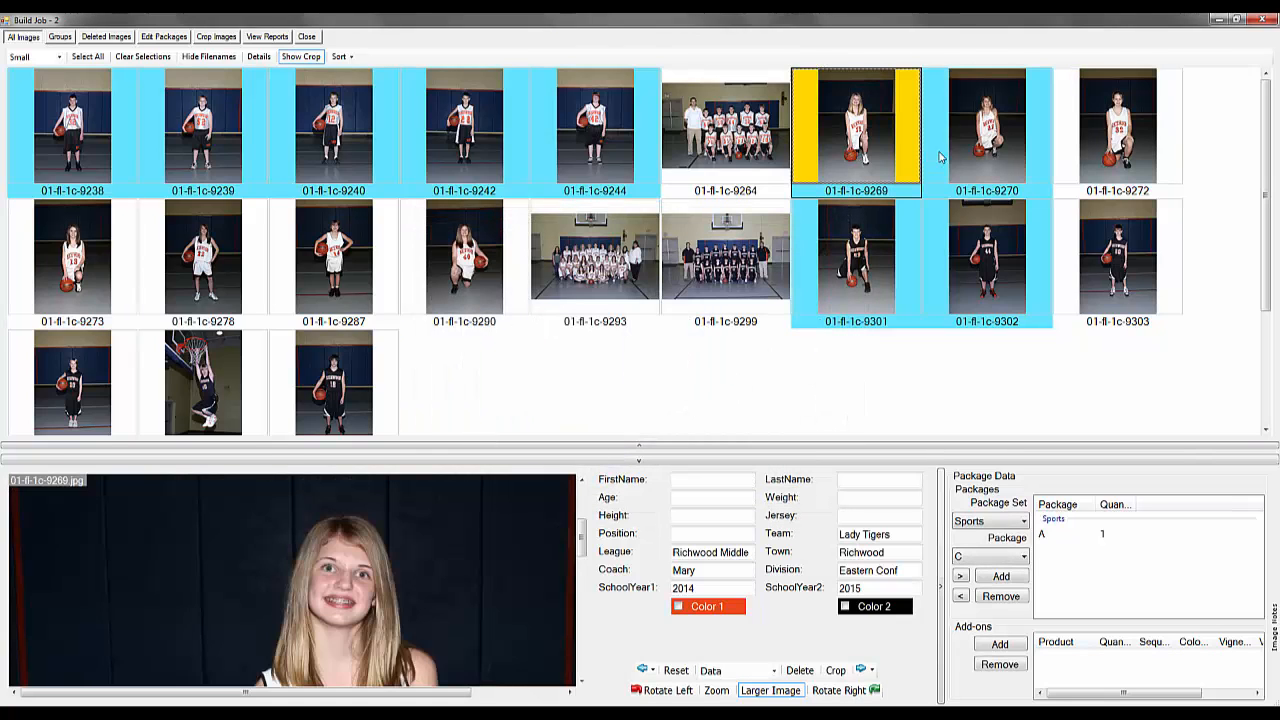
left_click(963, 151)
left_click(1137, 158)
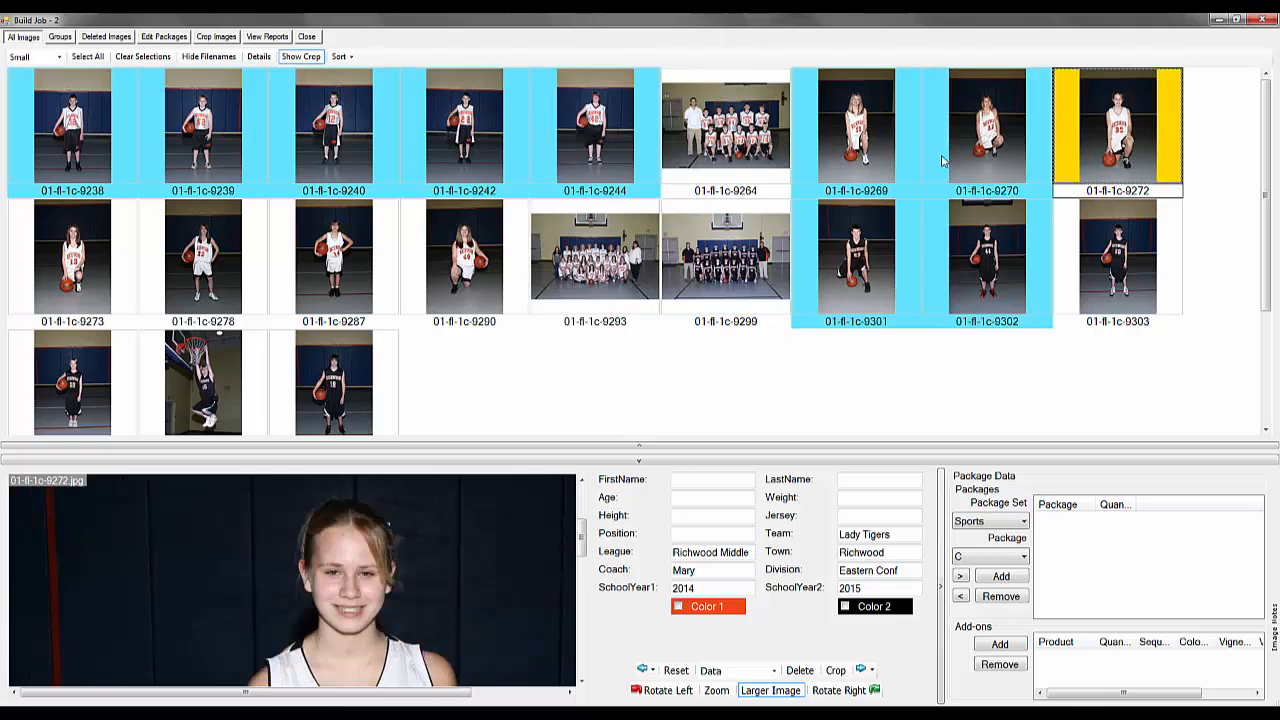
Check the packages assigned to images 01-fl-1c-9273 through 01-fl-1c-9290 and to images 01-fl-1c-9270 and 01-fl-1c-9269.
left_click(60, 244)
left_click(208, 266)
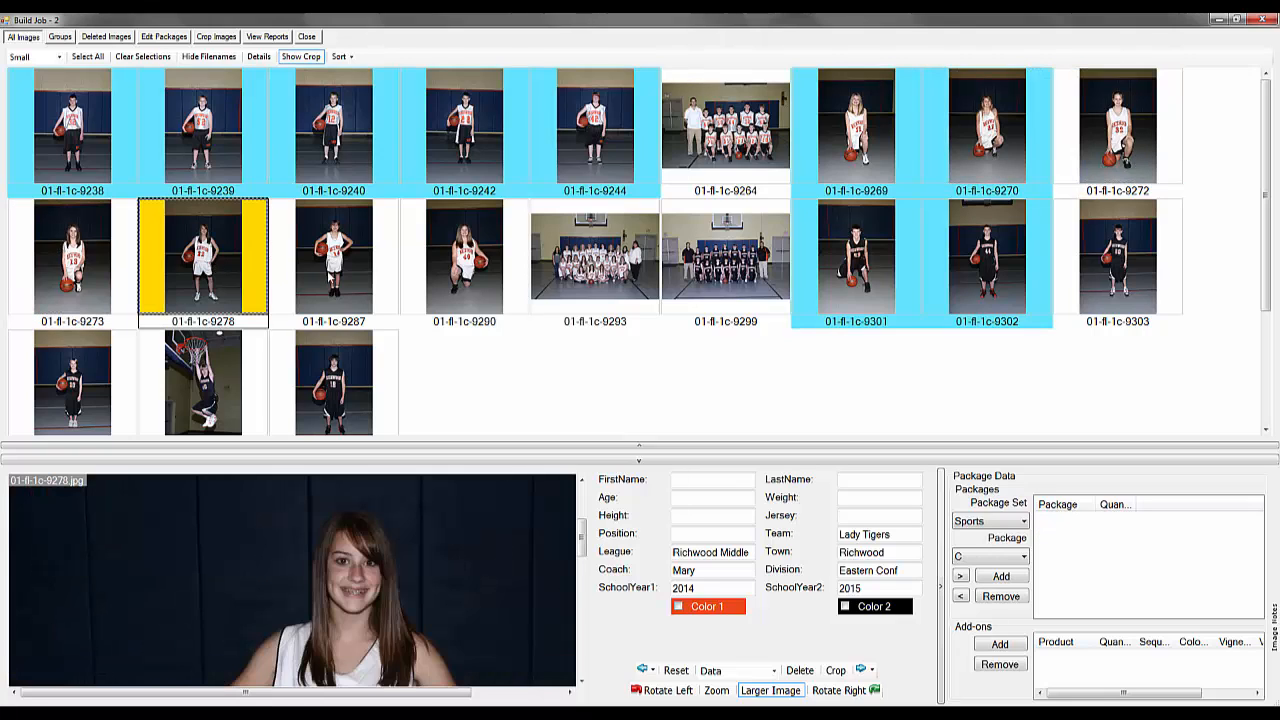
left_click(331, 277)
left_click(443, 274)
left_click(352, 267)
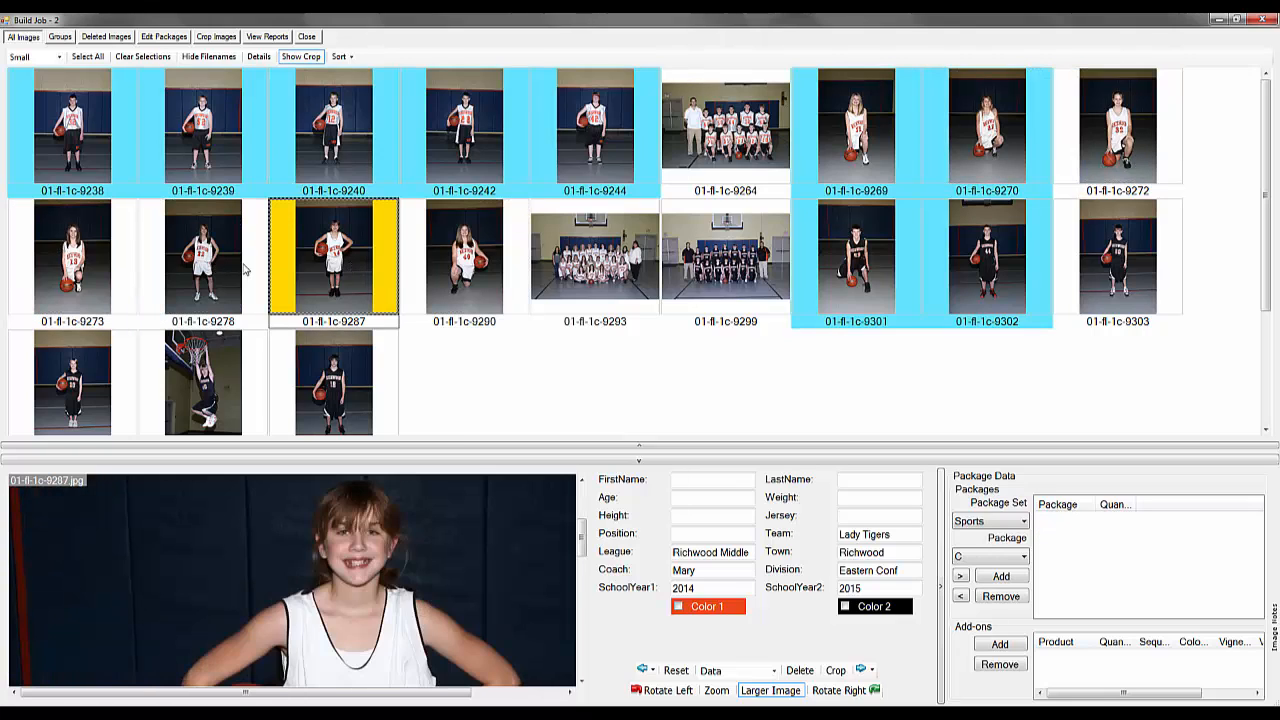
left_click(224, 270)
left_click(72, 260)
left_click(985, 143)
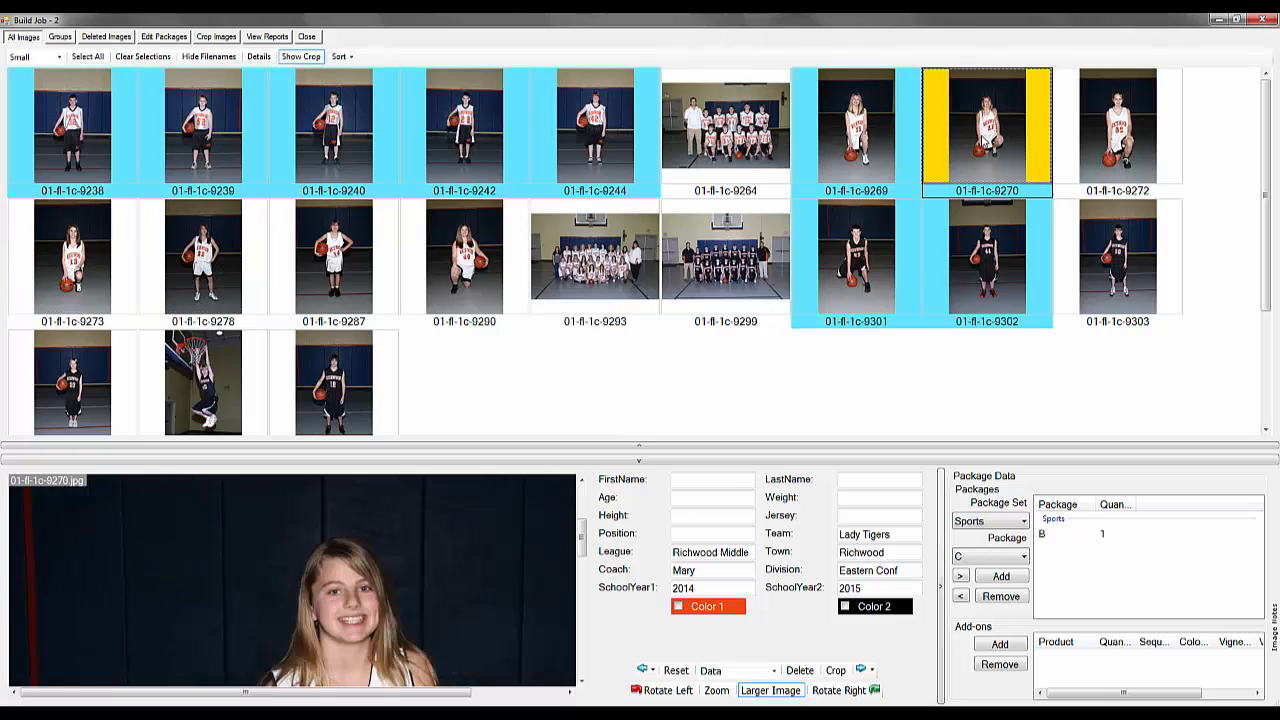
left_click(888, 147)
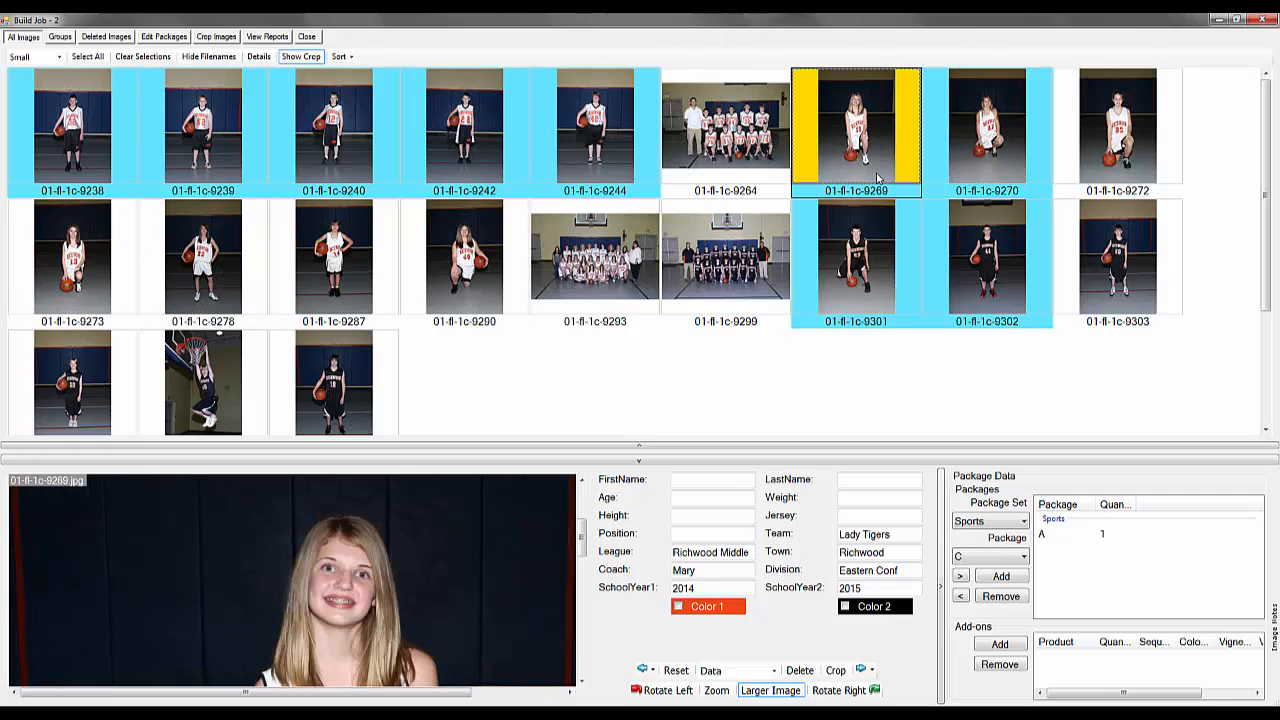
Batch-add package D of the Sports set to images 01-fl-1c-9272 through 01-fl-1c-9290.
left_click(1110, 138)
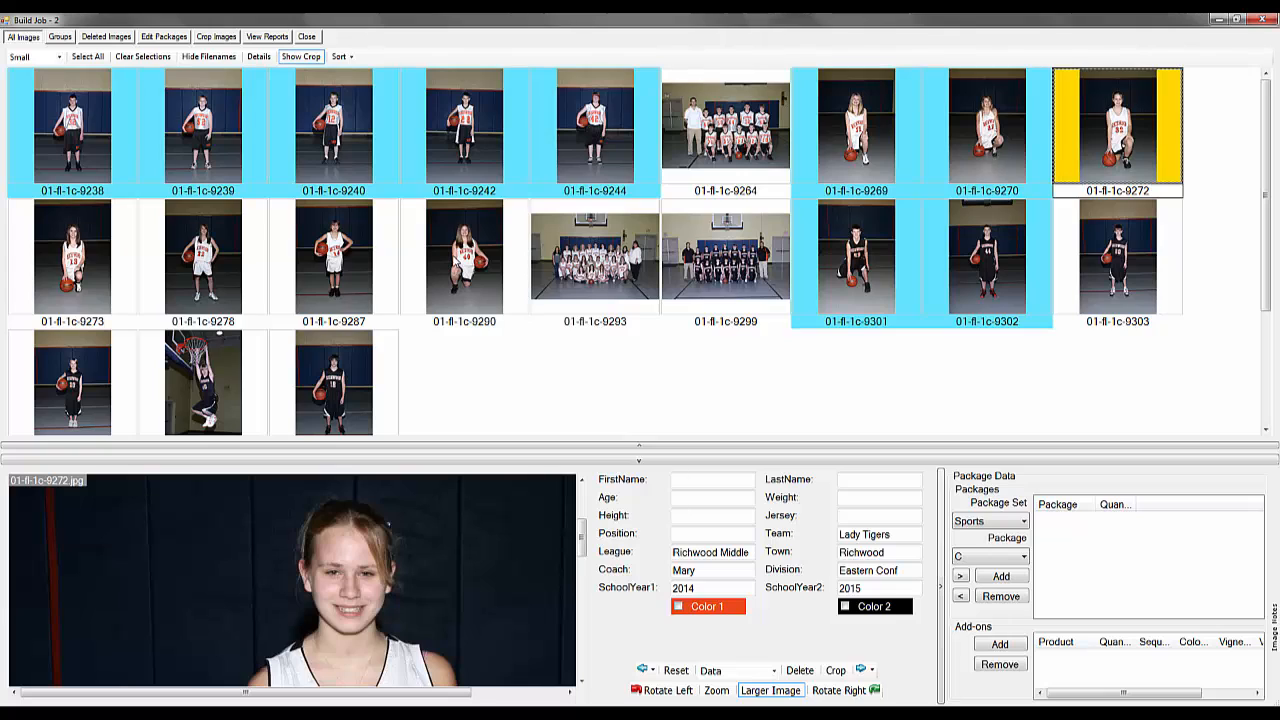
left_click(455, 256, "shift")
right_click(455, 256)
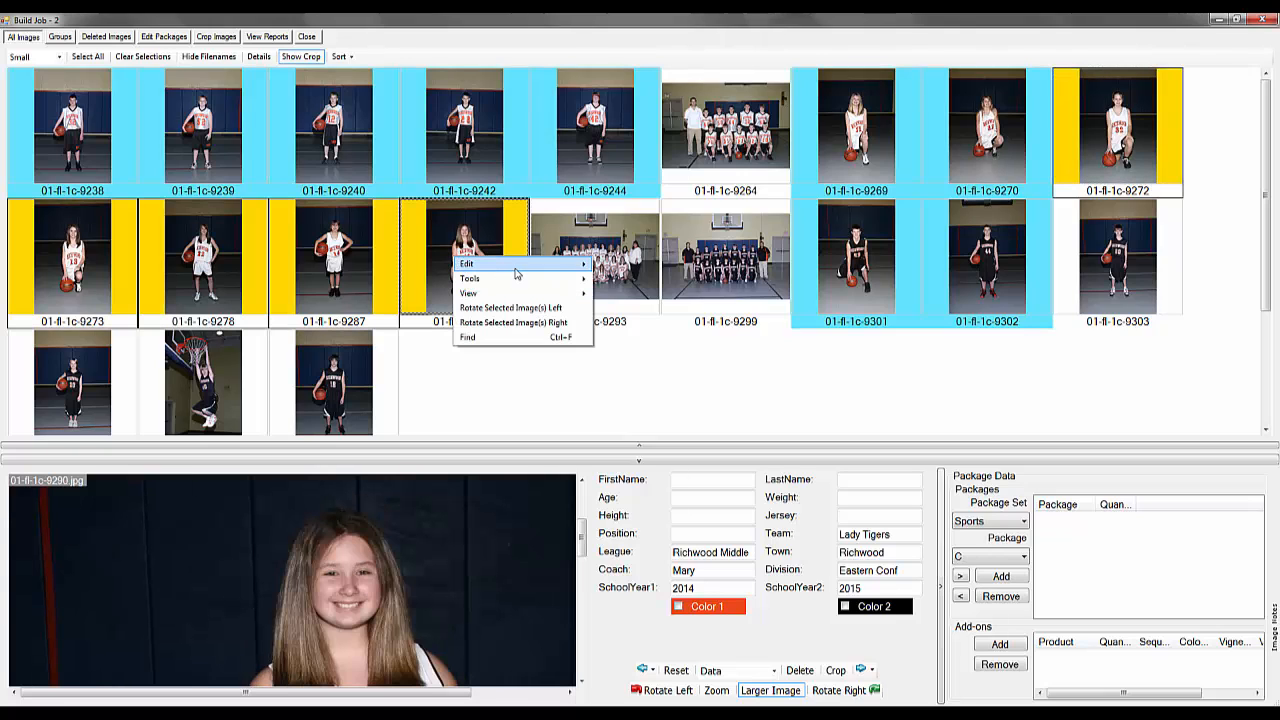
mouse_move(516, 268)
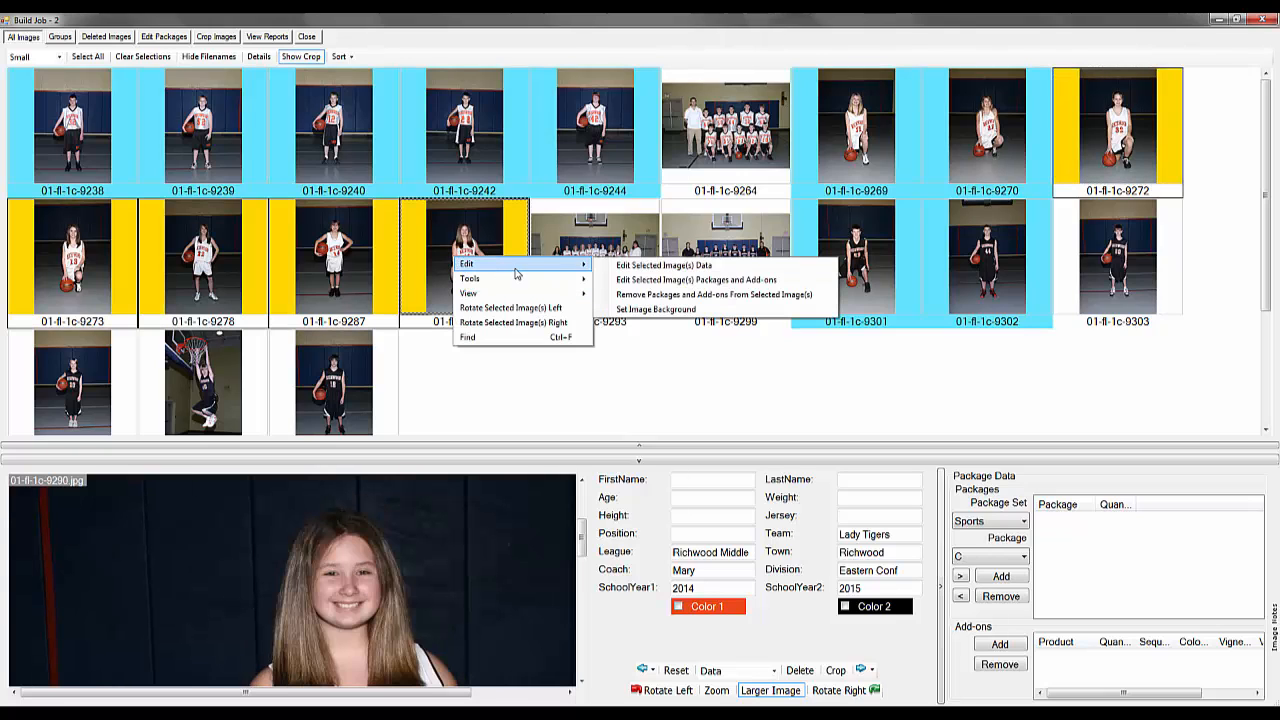
left_click(657, 281)
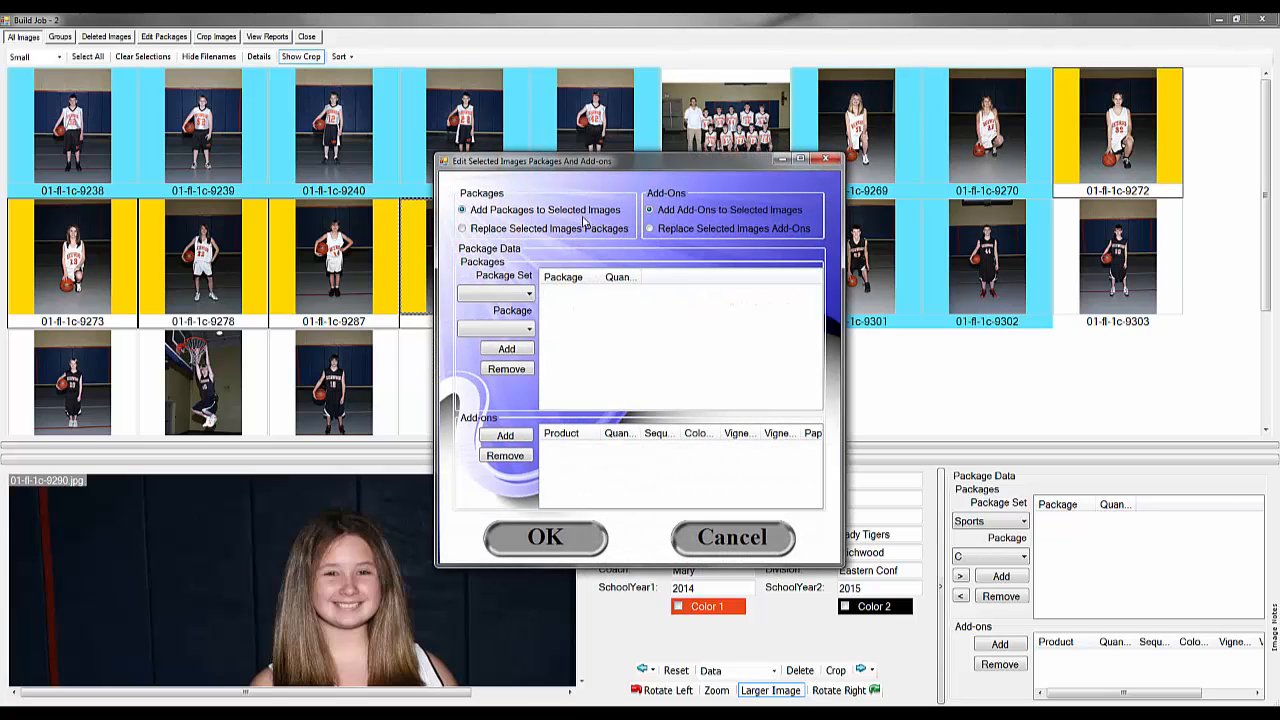
left_click(503, 295)
left_click(504, 322)
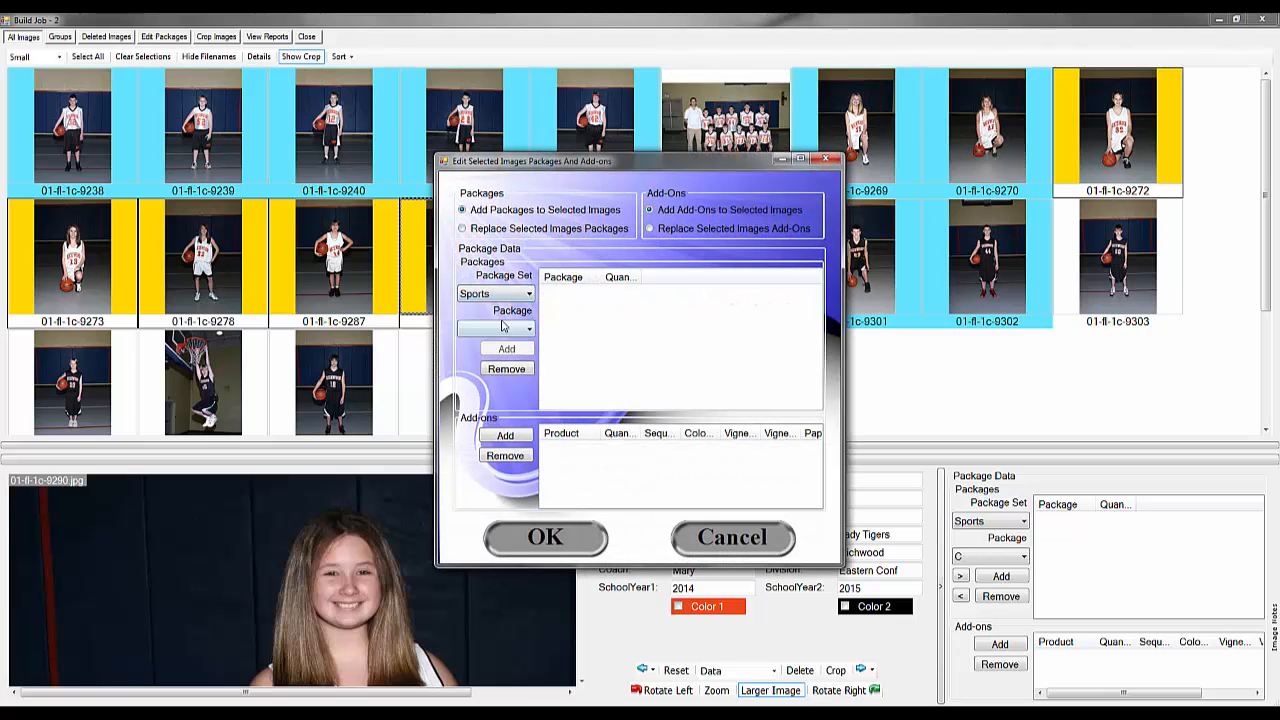
left_click(503, 327)
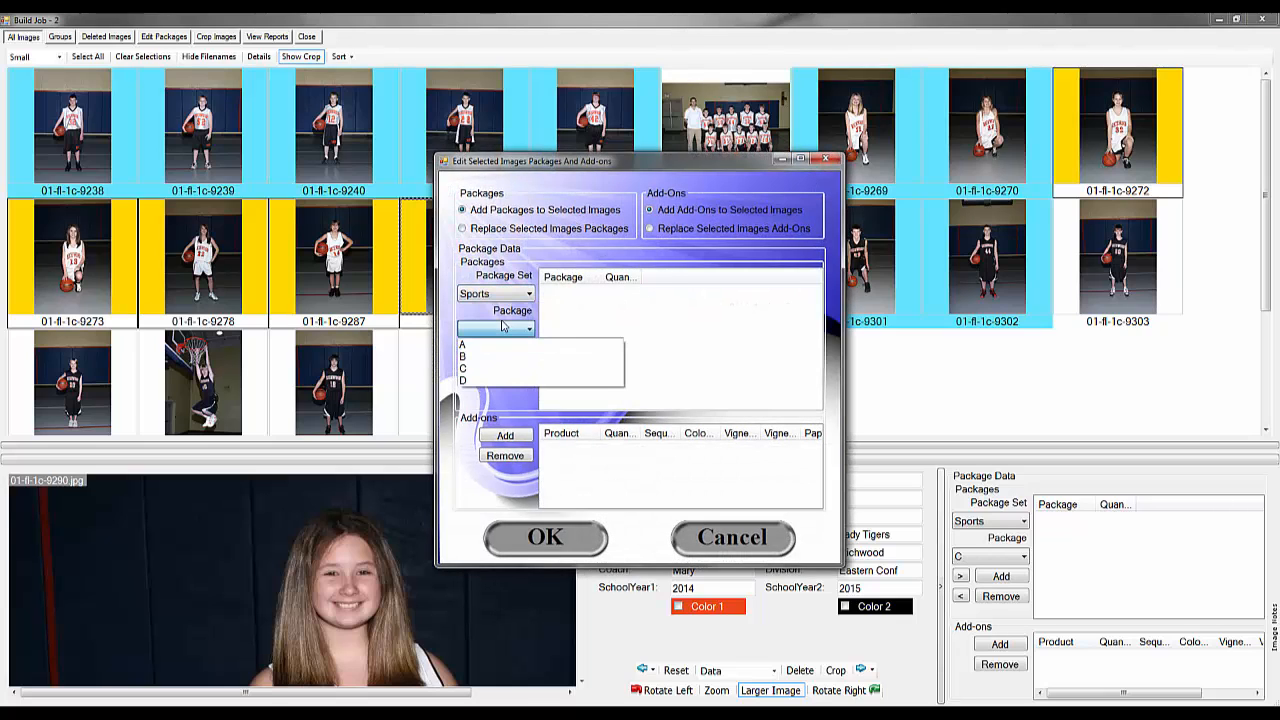
left_click(498, 381)
left_click(519, 350)
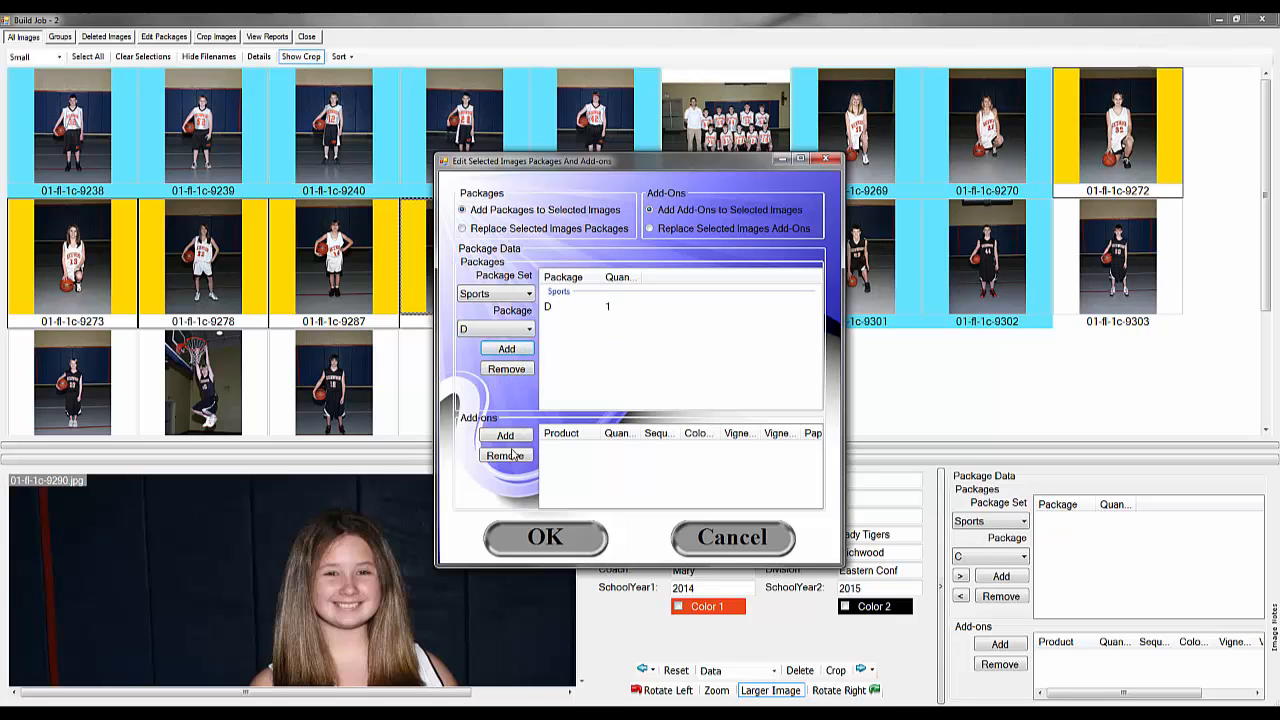
left_click(545, 537)
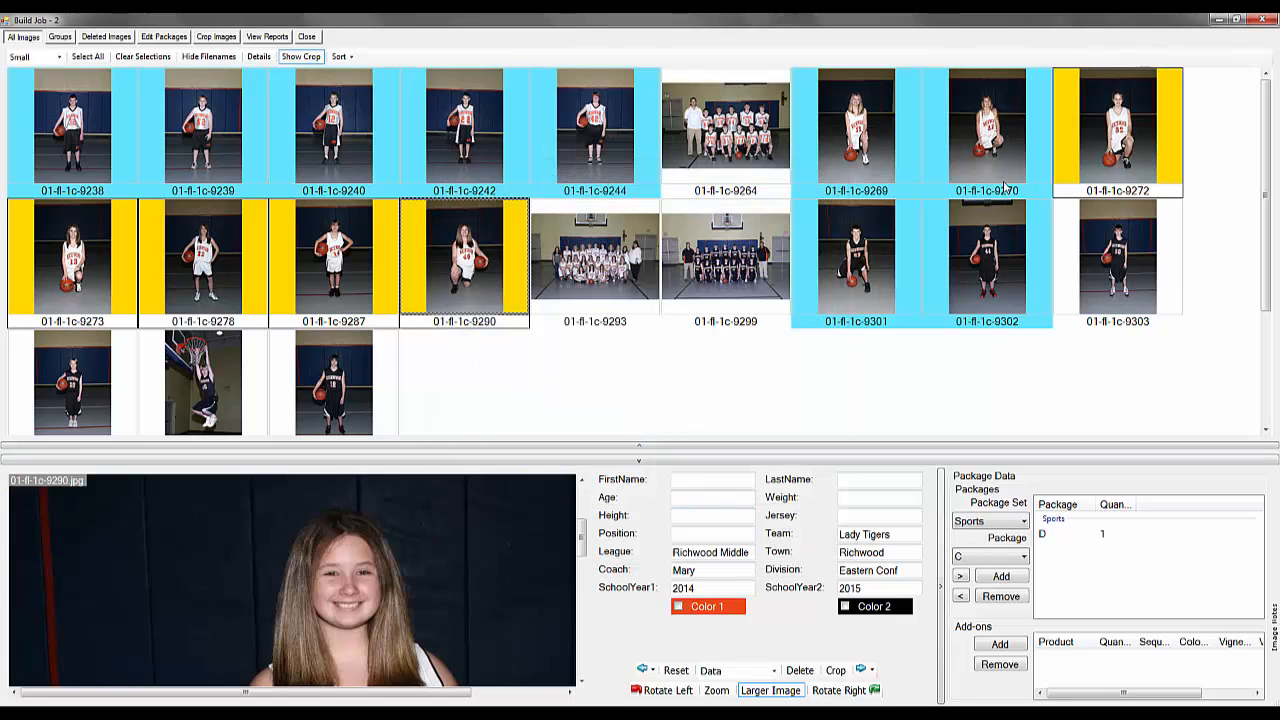
Review the packages assigned to images 01-fl-1c-9272 through 01-fl-1c-9290.
left_click(1066, 184)
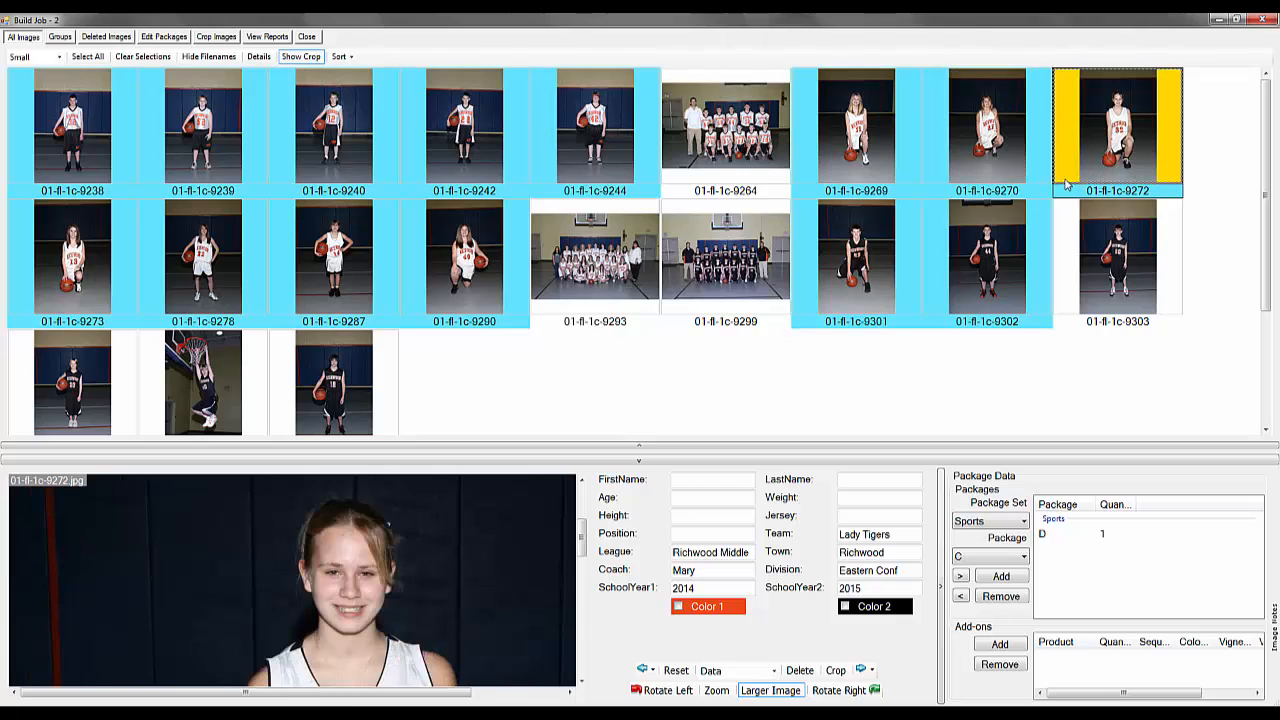
left_click(42, 298)
left_click(250, 282)
left_click(296, 280)
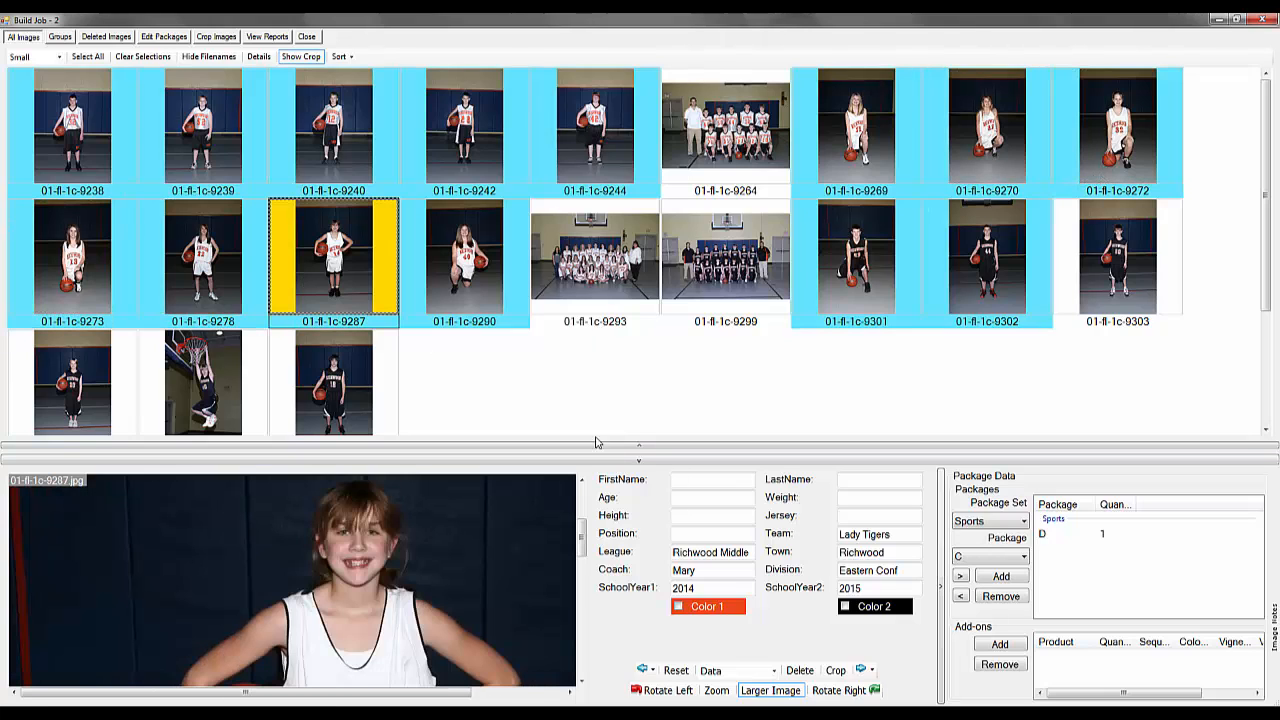
left_click(464, 293)
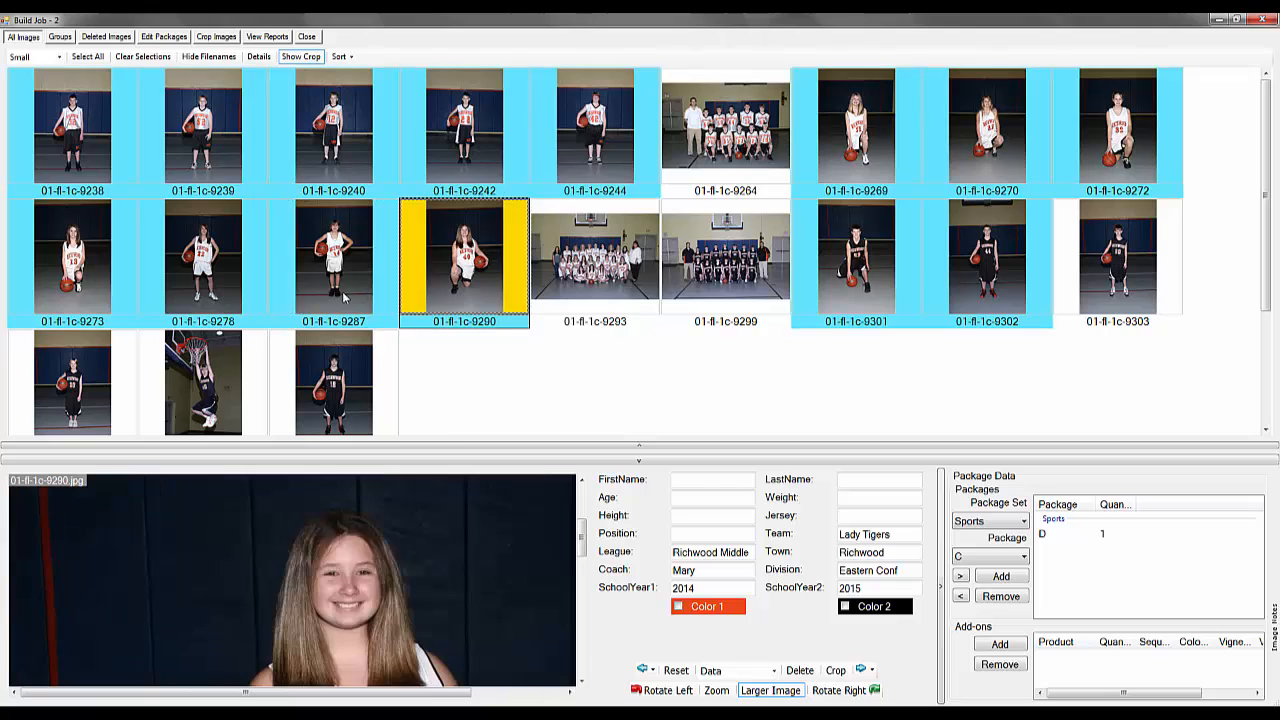
left_click(347, 298)
left_click(195, 298)
left_click(101, 297)
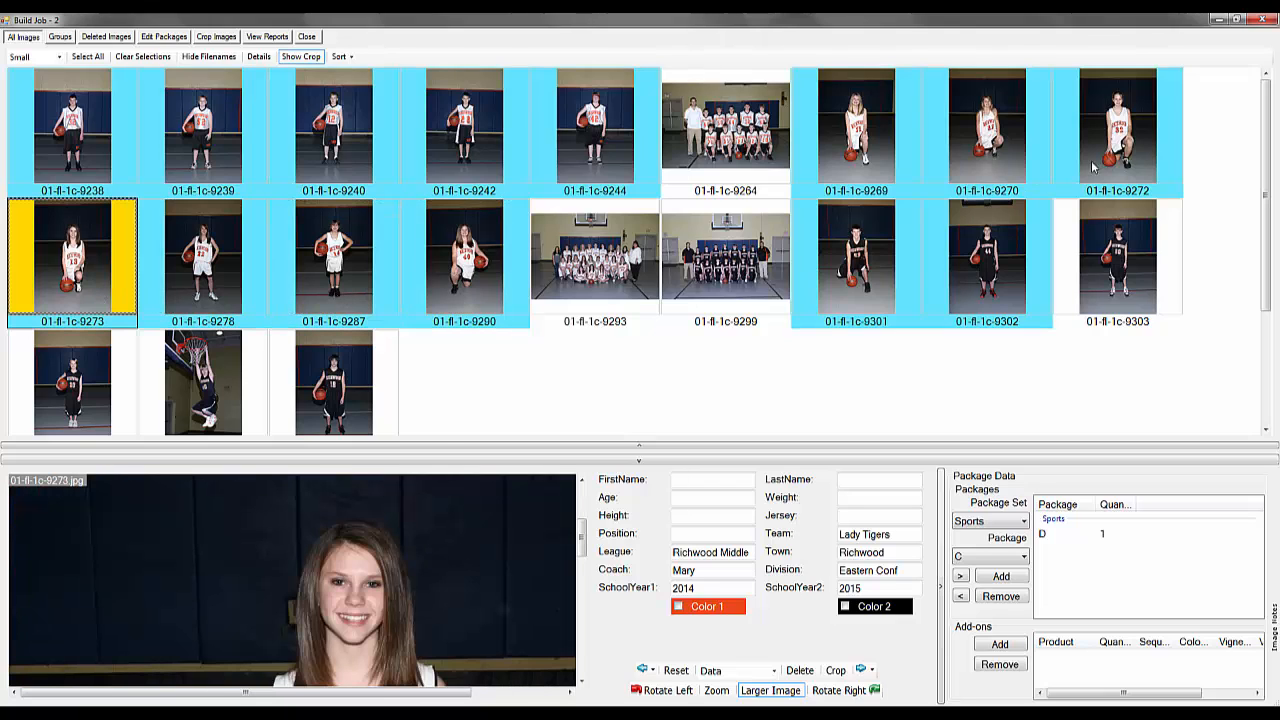
Compare the package assignments of images 01-fl-1c-9269, 01-fl-1c-9270 and 01-fl-1c-9272.
left_click(1093, 167)
left_click(925, 163)
left_click(880, 155)
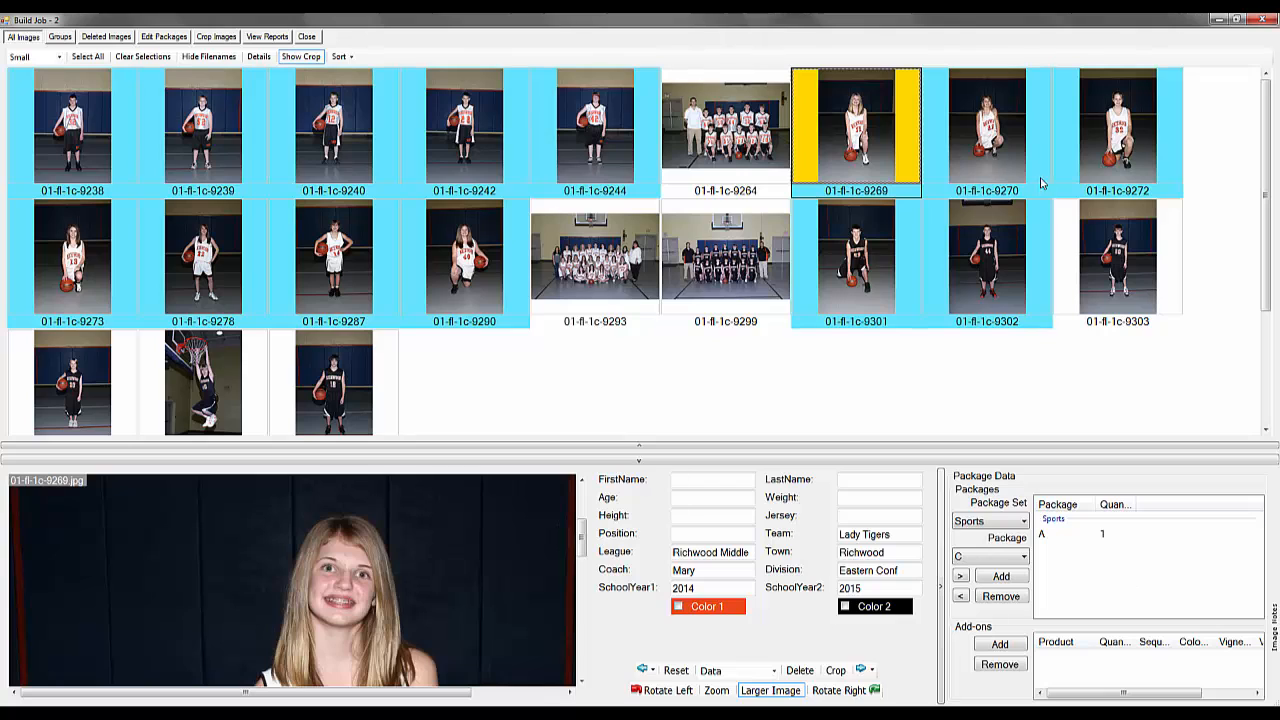
left_click(980, 152)
left_click(1104, 150)
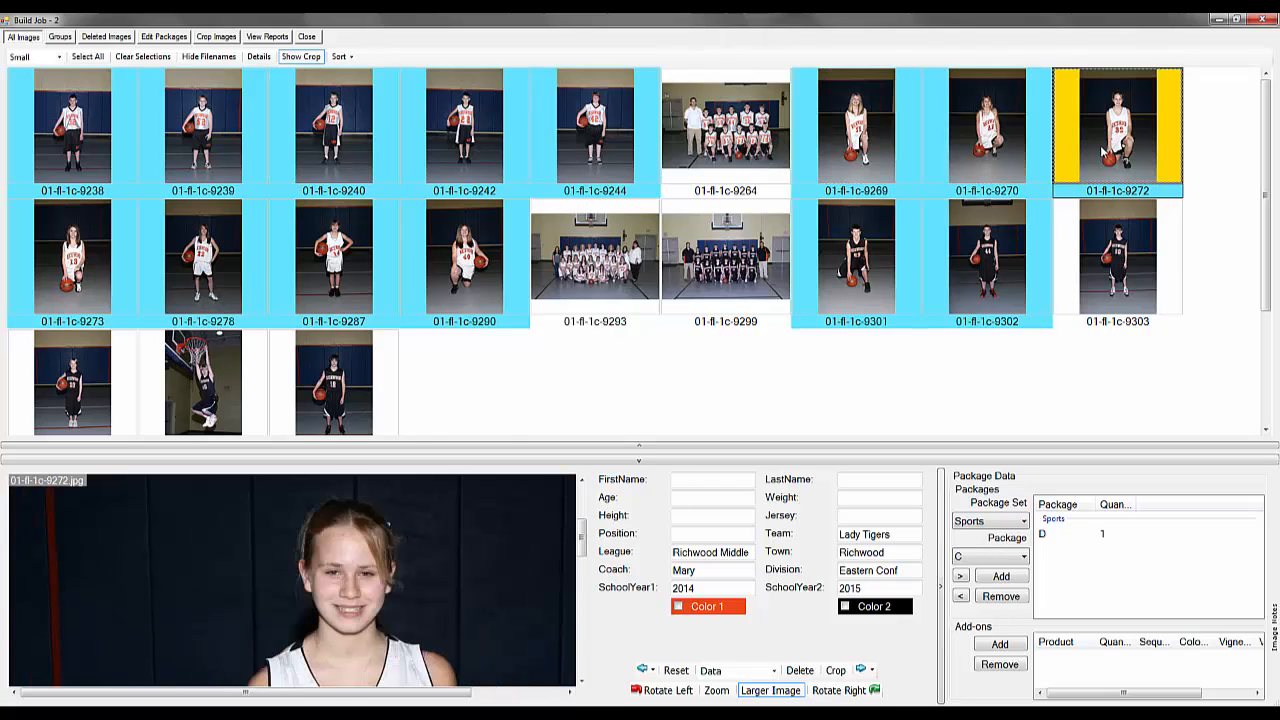
left_click(1020, 150)
left_click(902, 152)
right_click(873, 150)
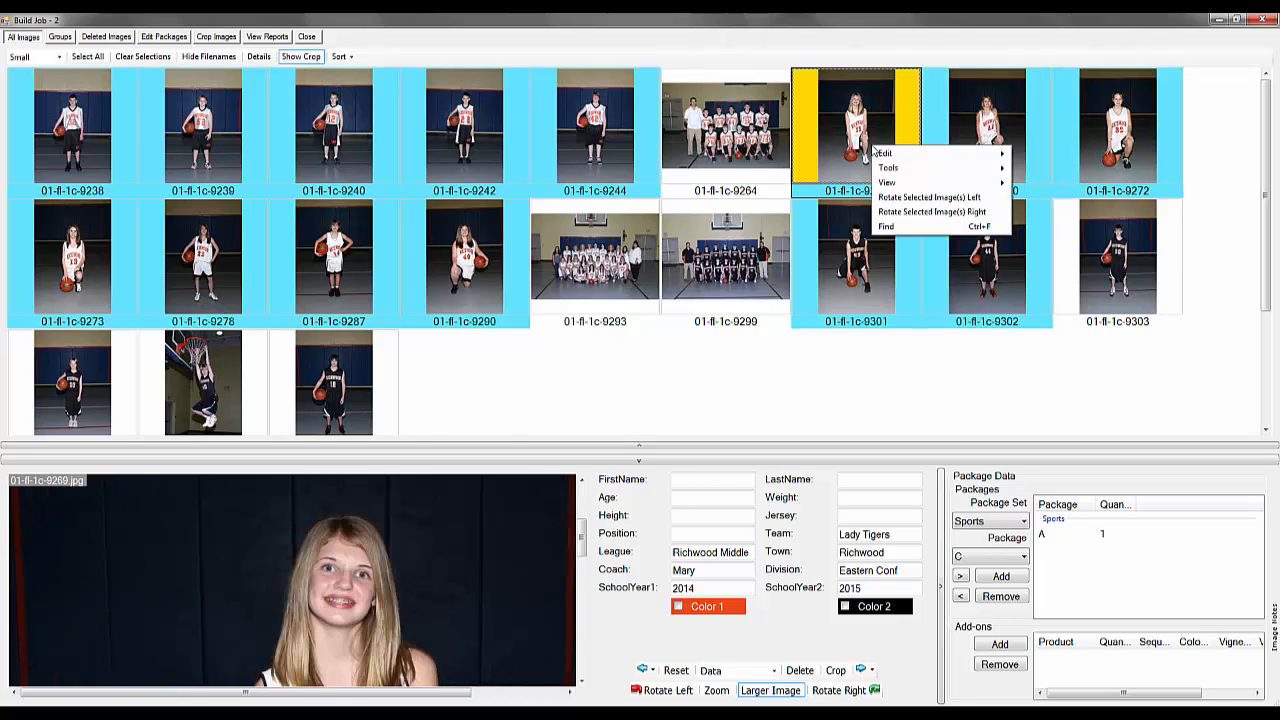
mouse_move(903, 155)
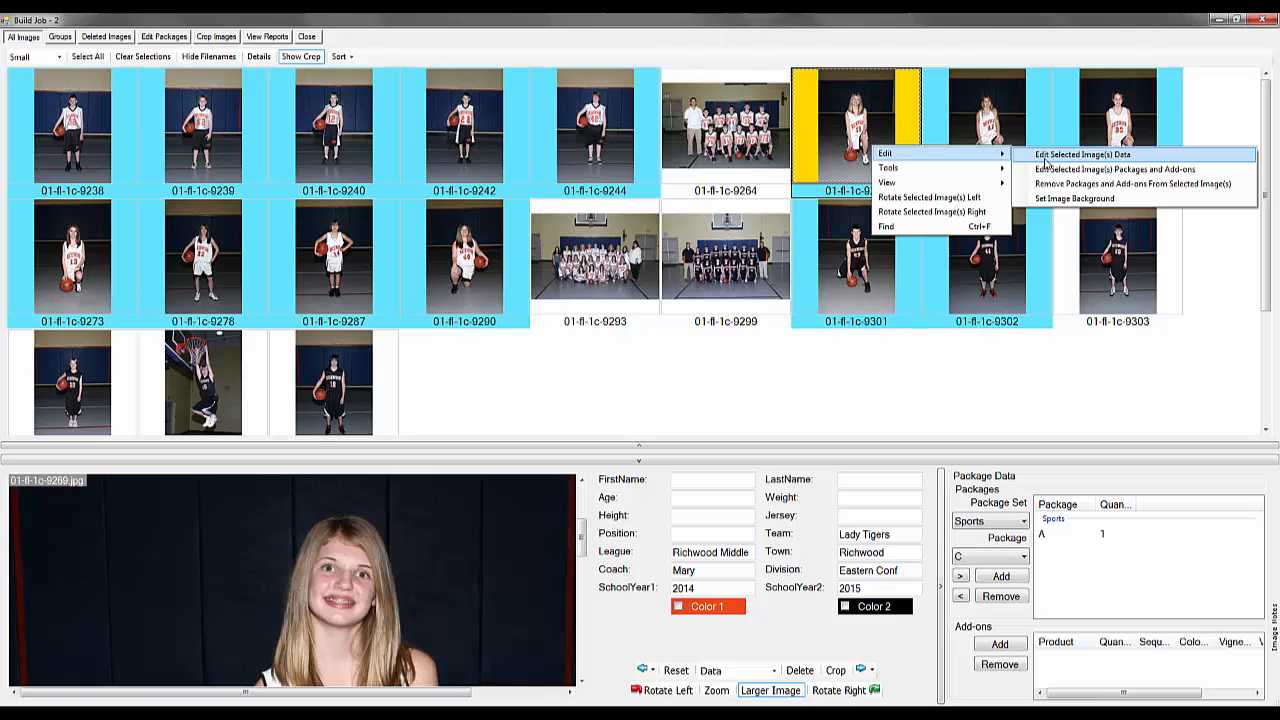
left_click(1219, 124)
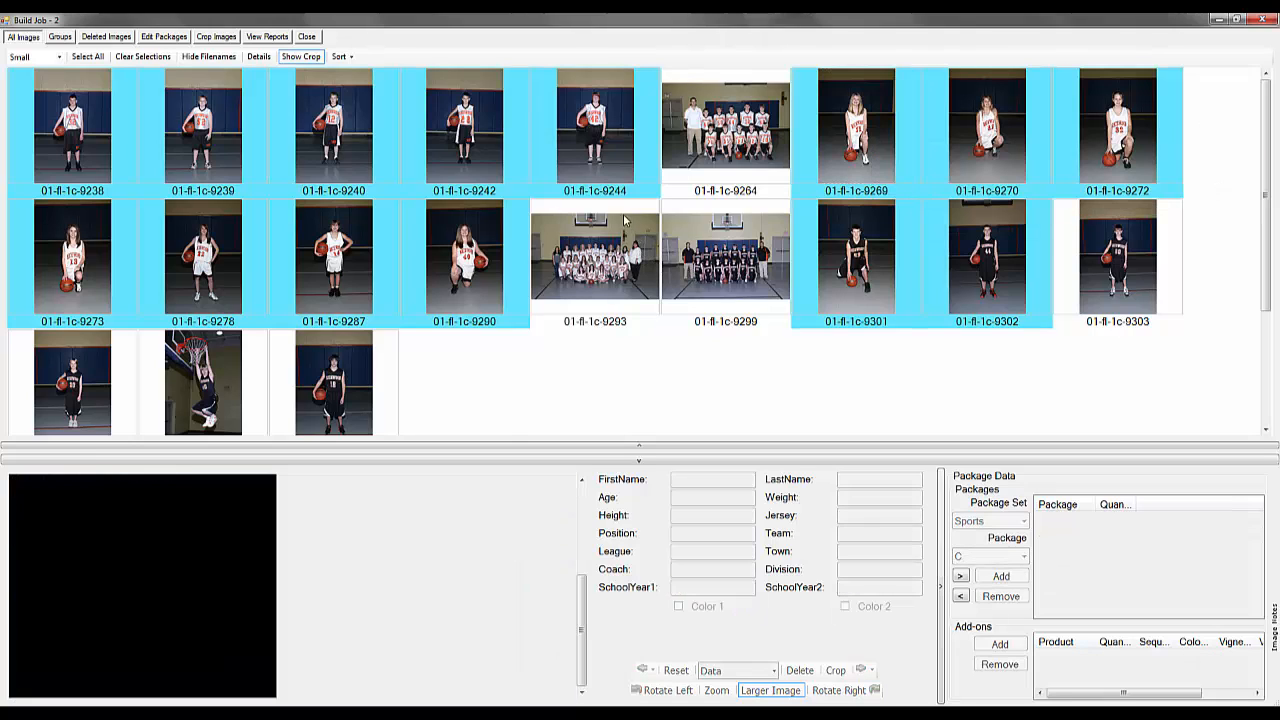
Open the green screen background selection for image 01-fl-1c-9238 and show the School category.
right_click(87, 152)
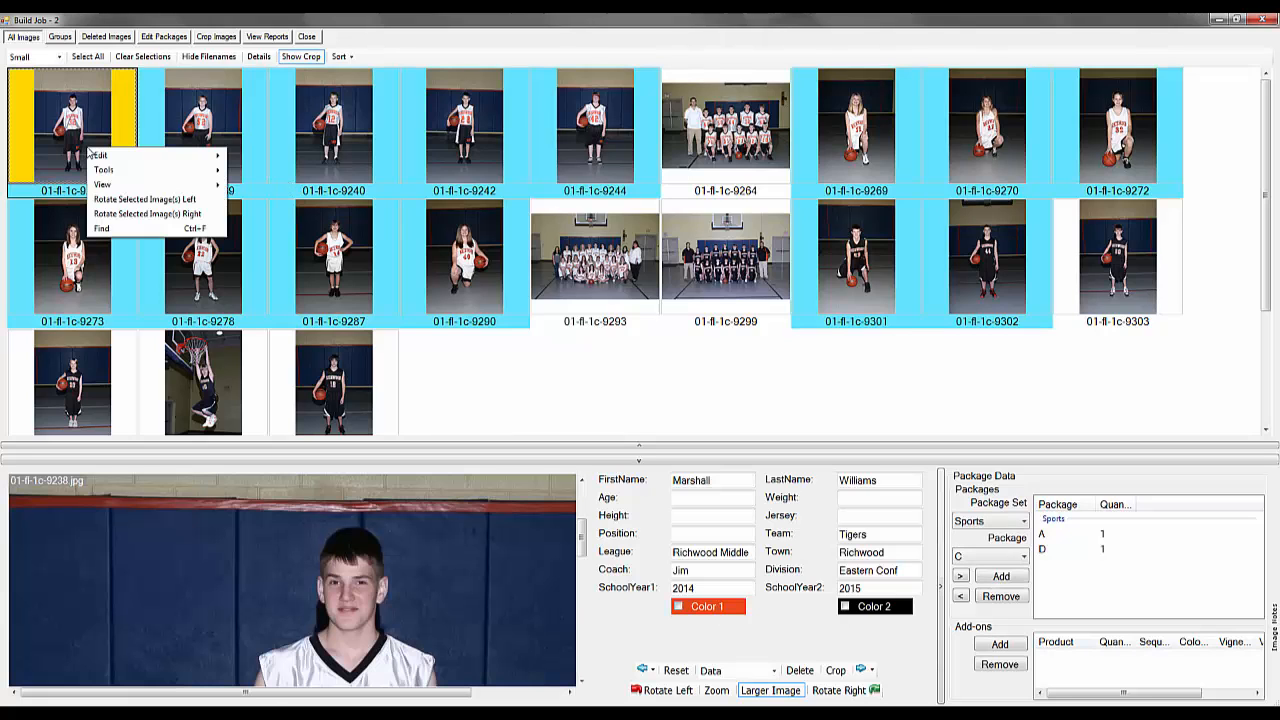
mouse_move(102, 157)
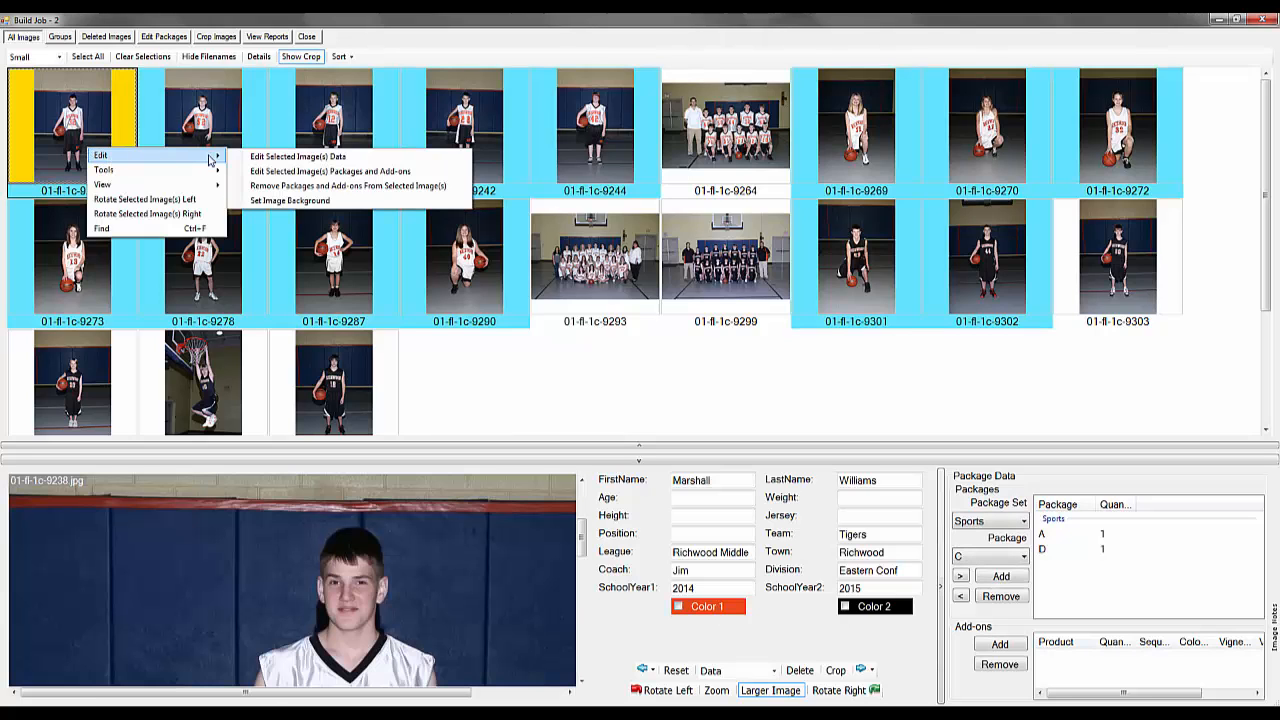
left_click(289, 201)
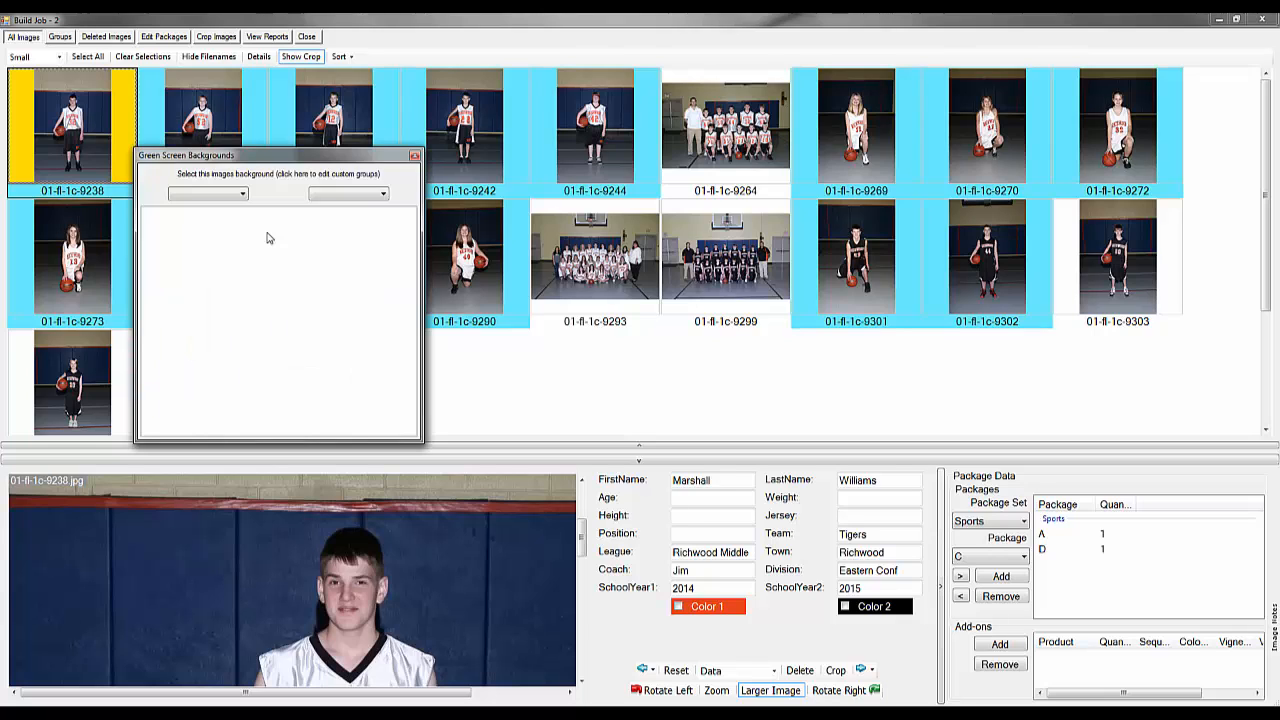
left_click_drag(305, 158, 336, 216)
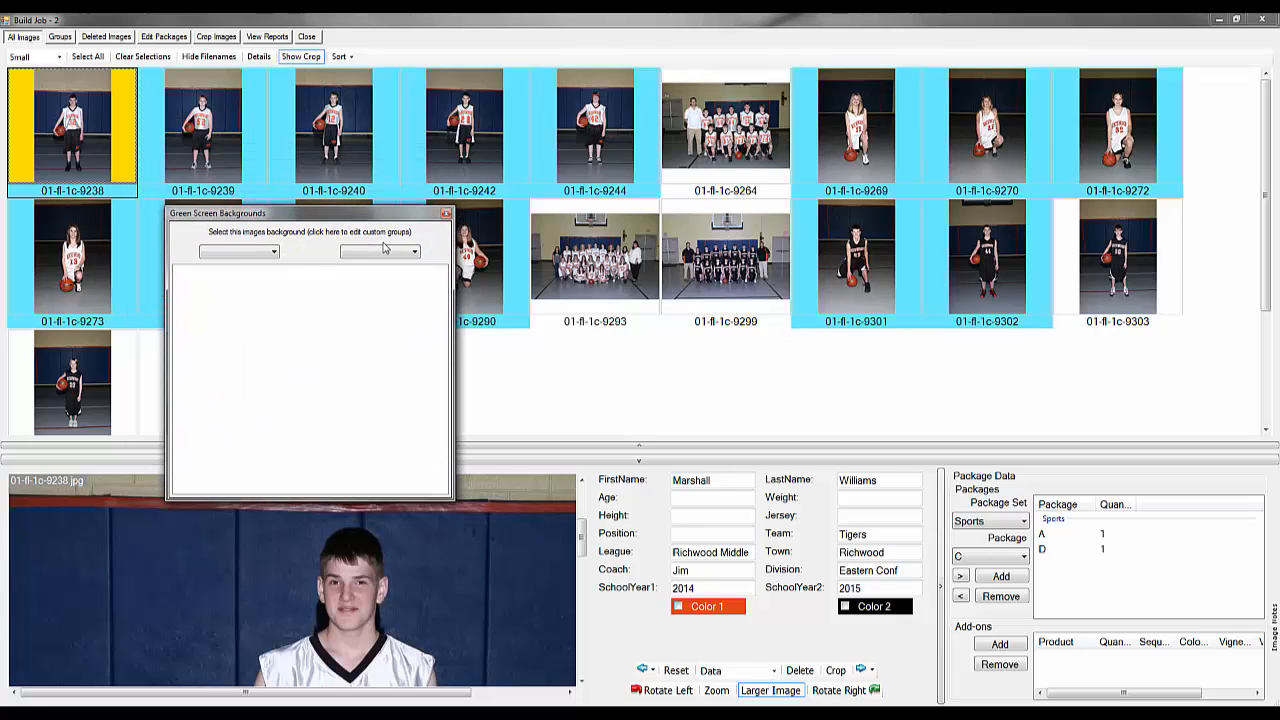
left_click(238, 256)
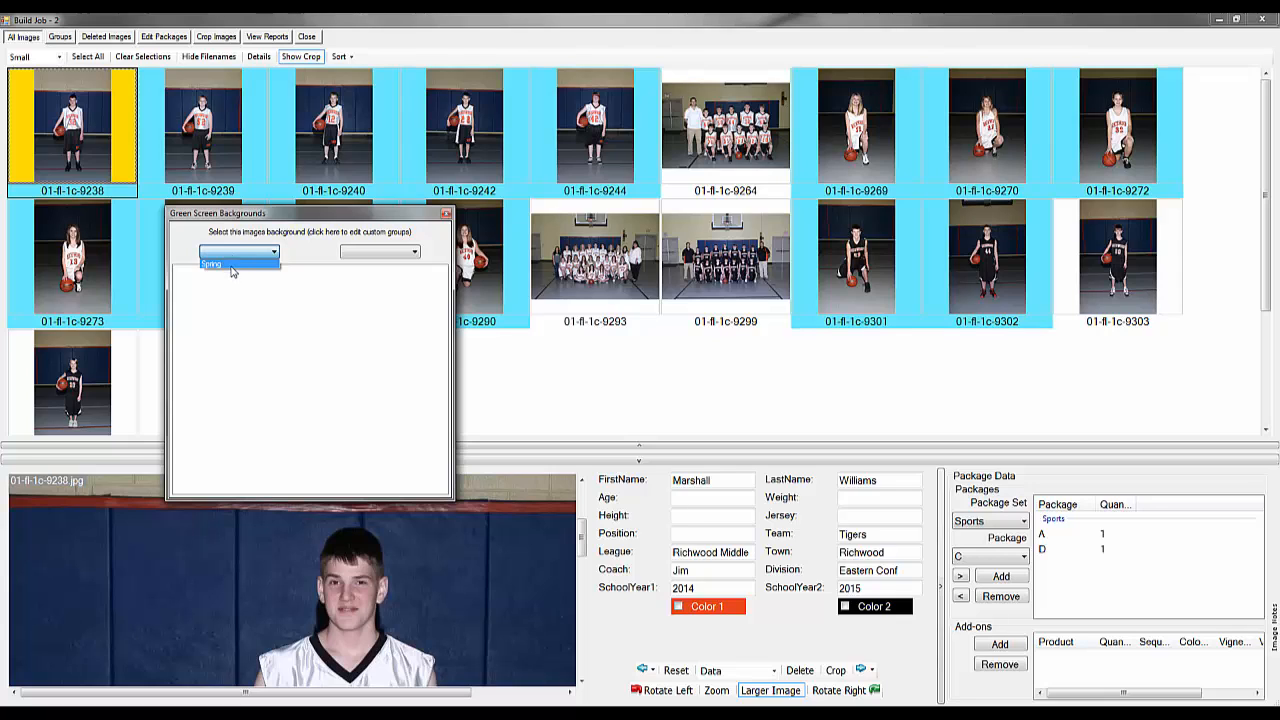
left_click(268, 231)
left_click(418, 254)
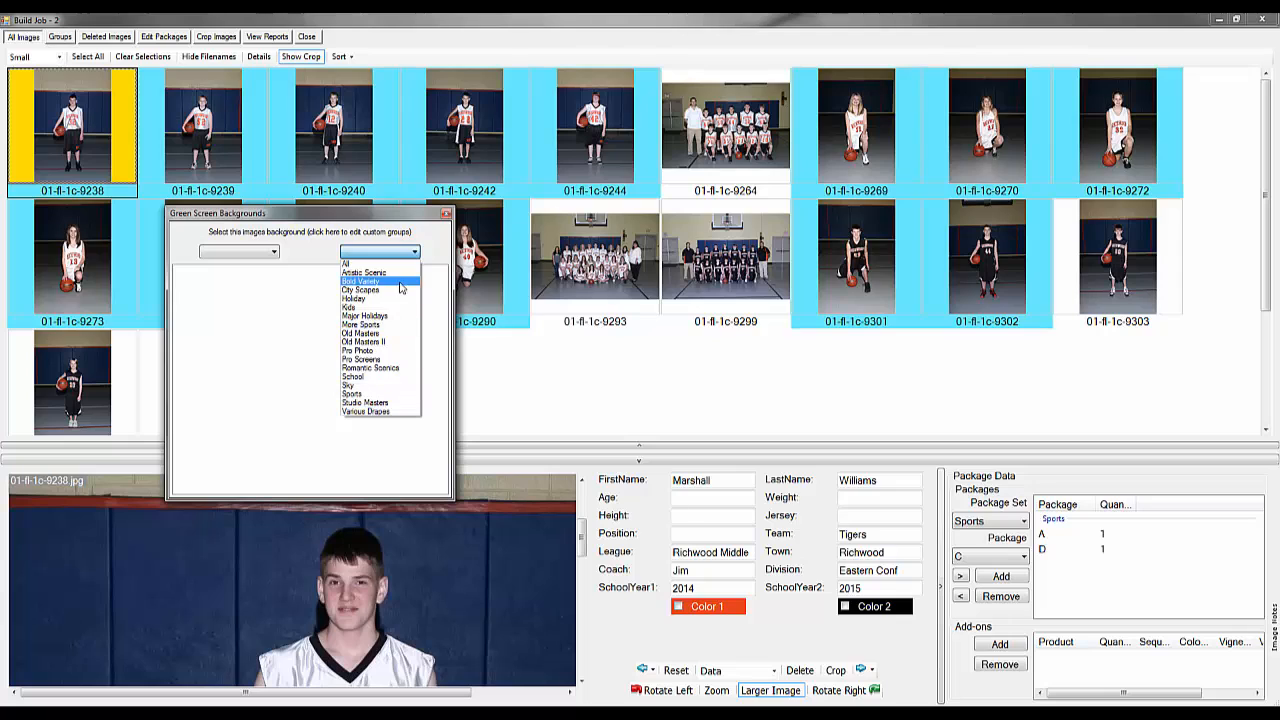
left_click(396, 377)
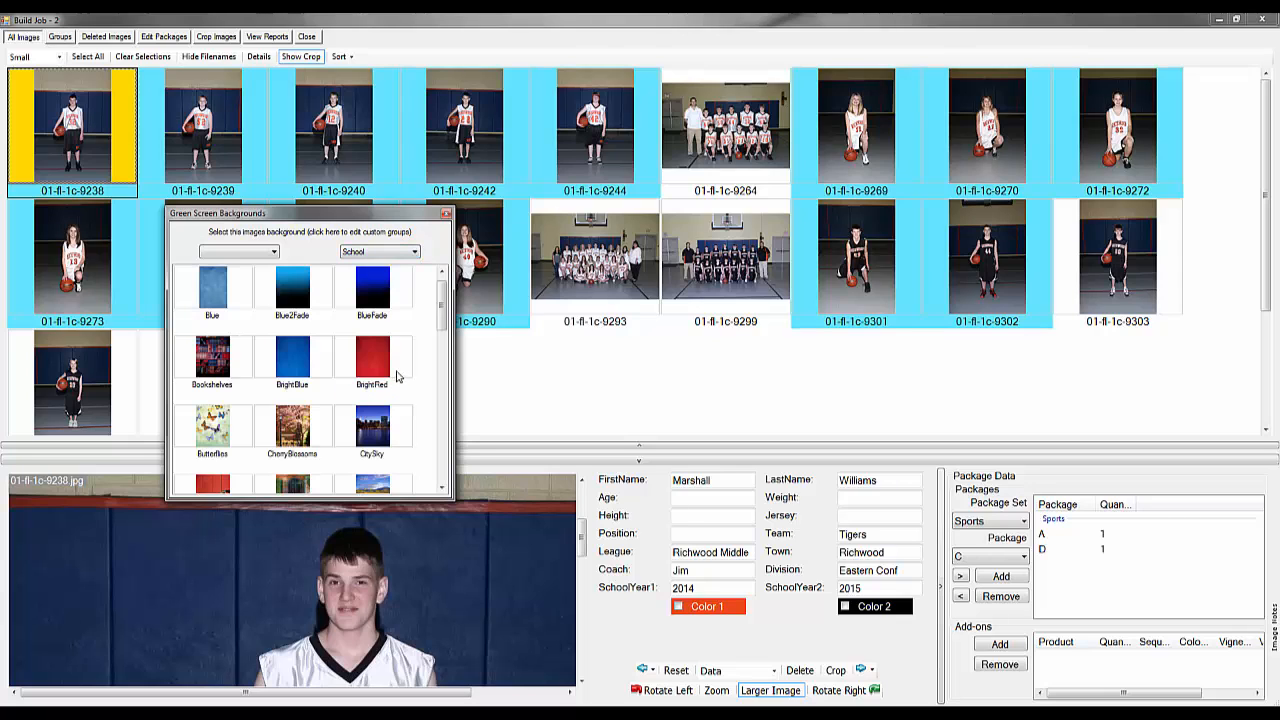
Browse the School backgrounds for image 01-fl-1c-9238, trying samples such as PurpleRays, GreenFade, Graffitiwall, GreenGarden, Grey, IvyBricks and Blue2Fade.
left_click_drag(445, 290, 398, 390)
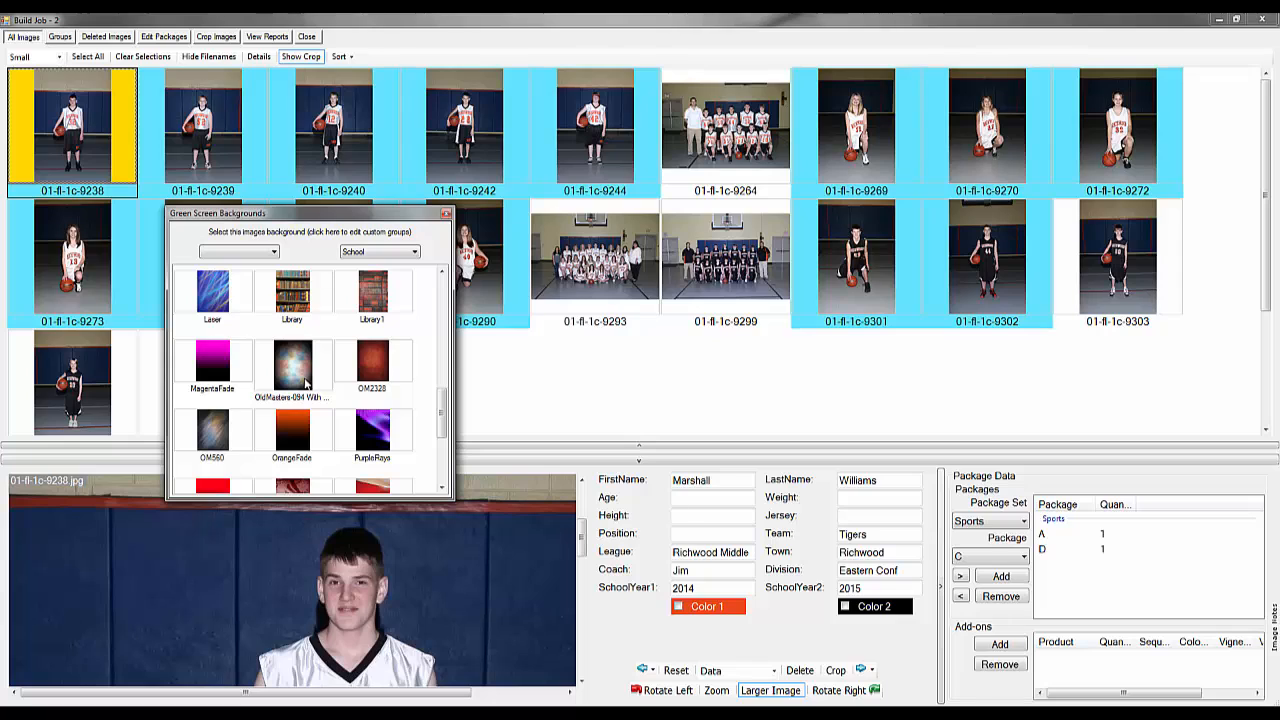
left_click(322, 377)
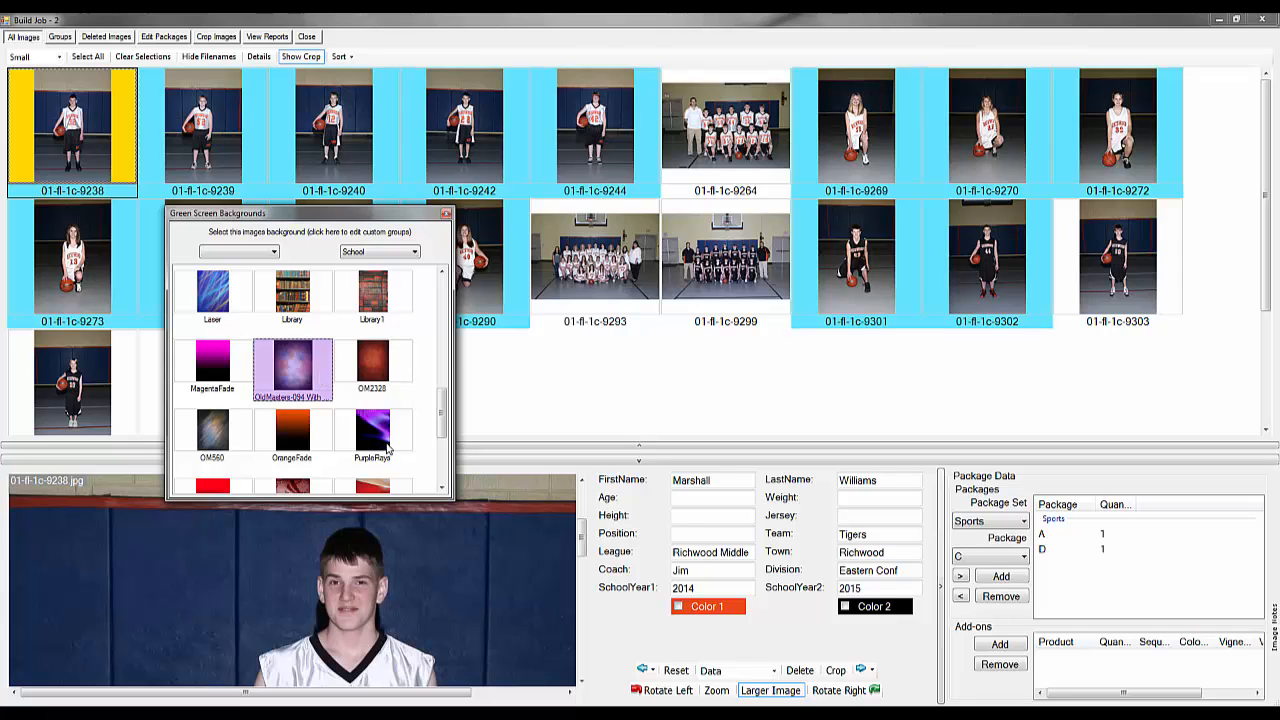
left_click(387, 448)
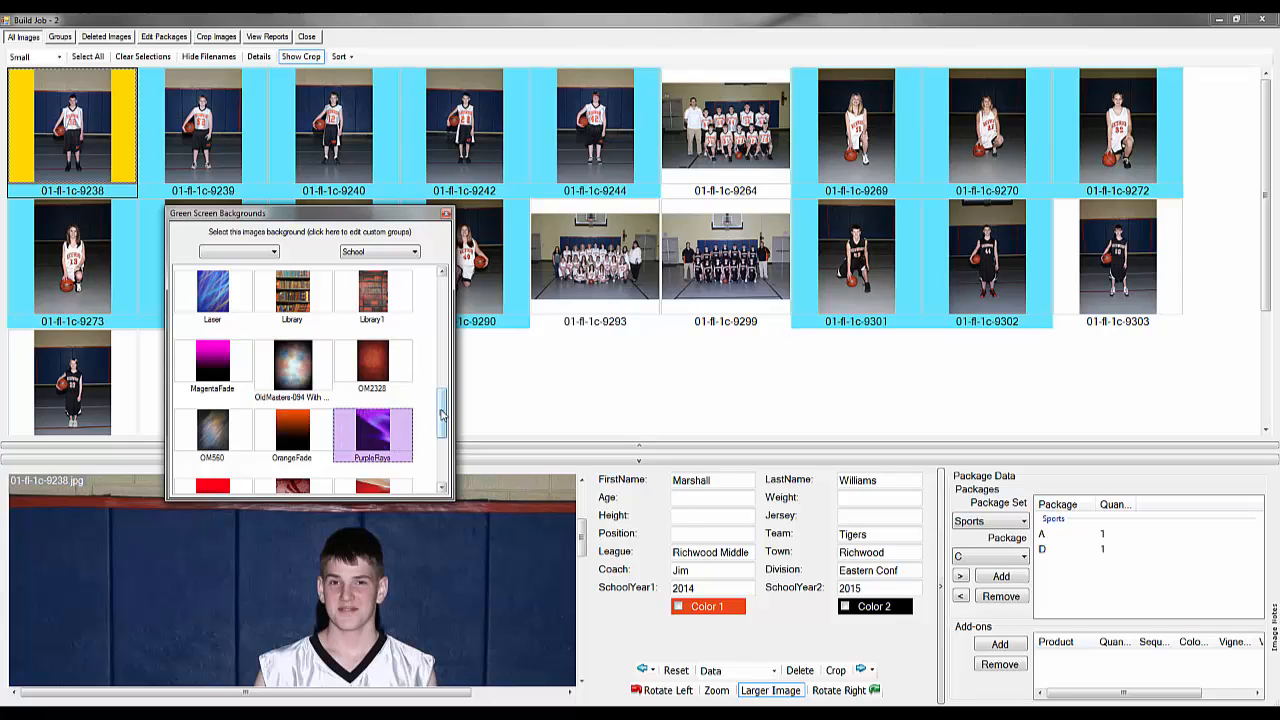
left_click_drag(442, 414, 443, 372)
left_click(376, 328)
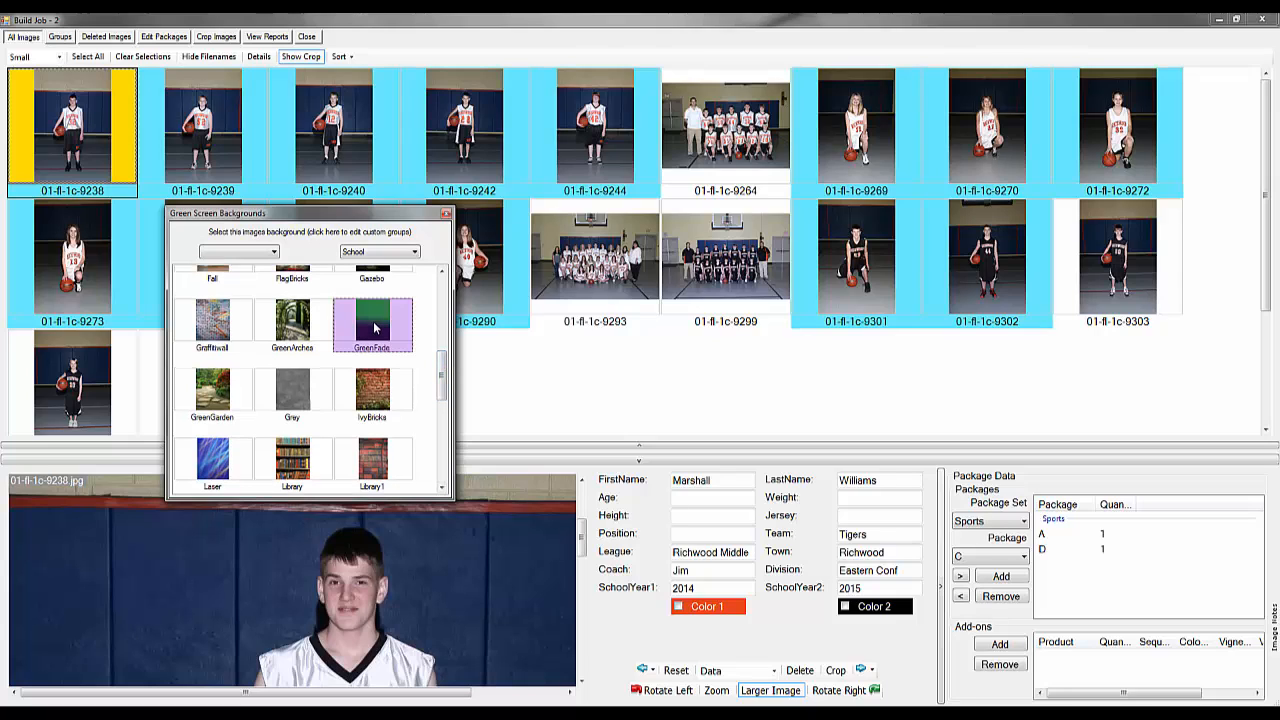
left_click(285, 330)
left_click(204, 333)
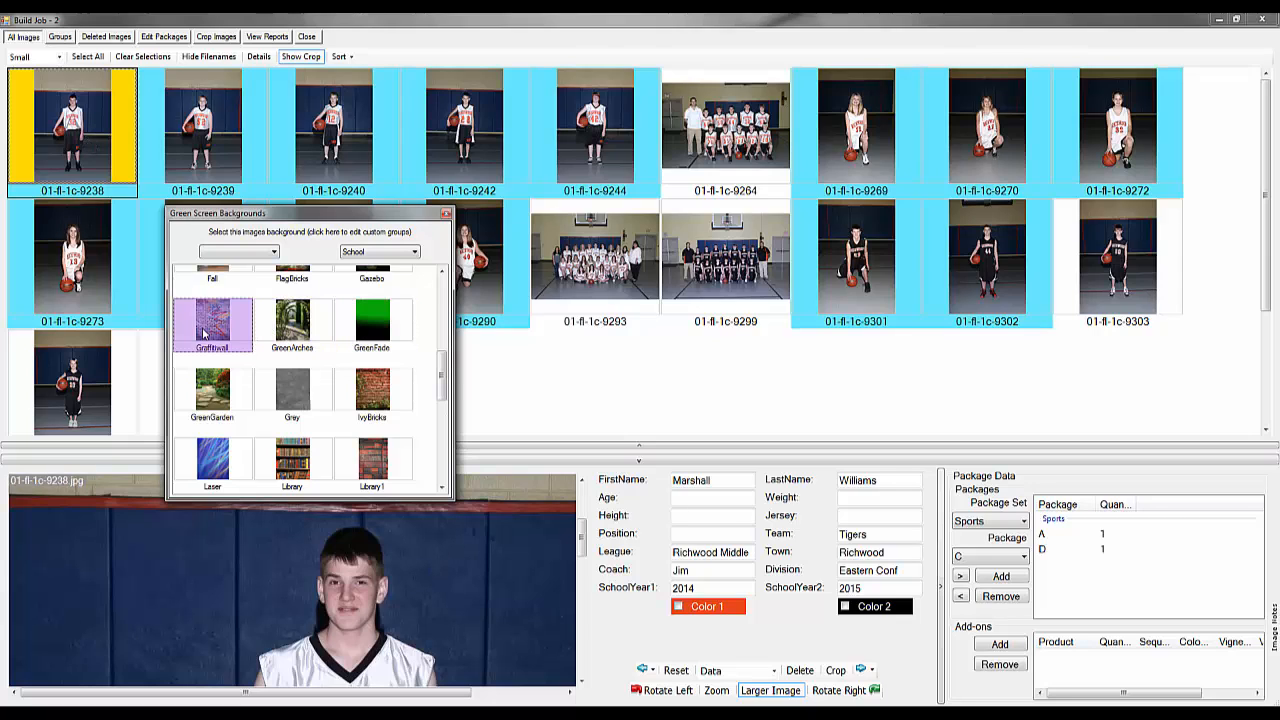
left_click(232, 390)
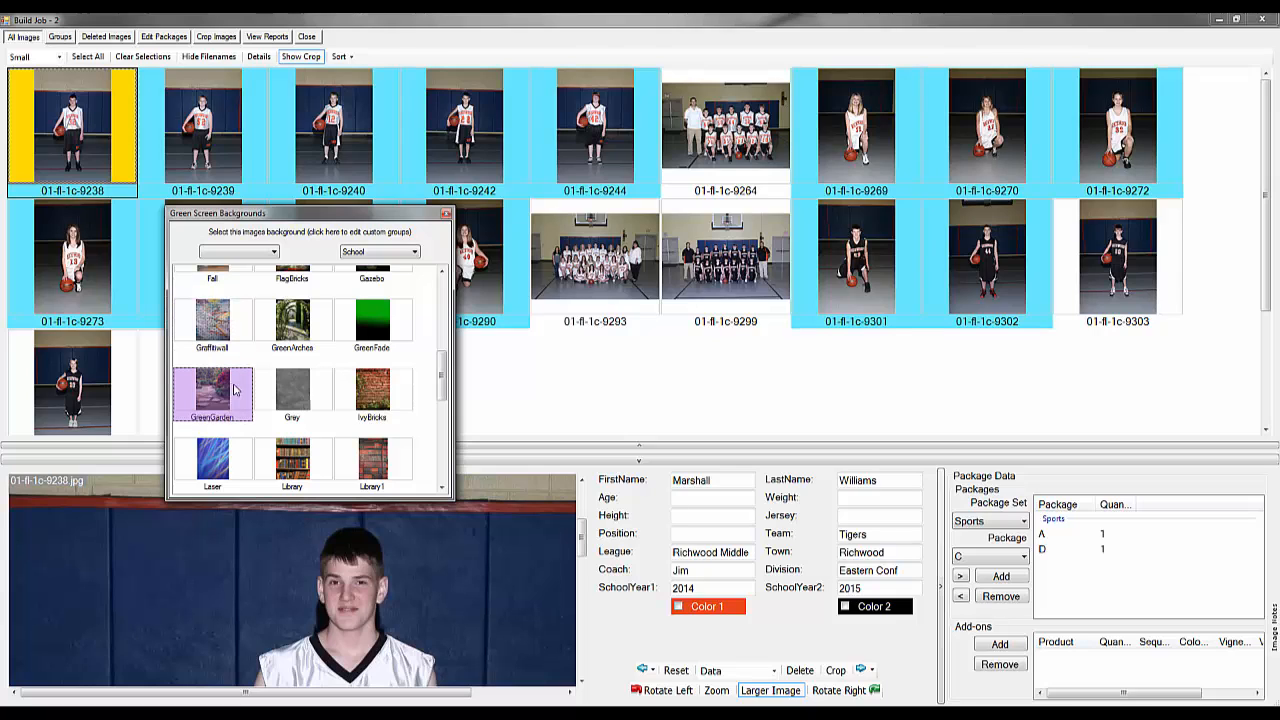
left_click(310, 398)
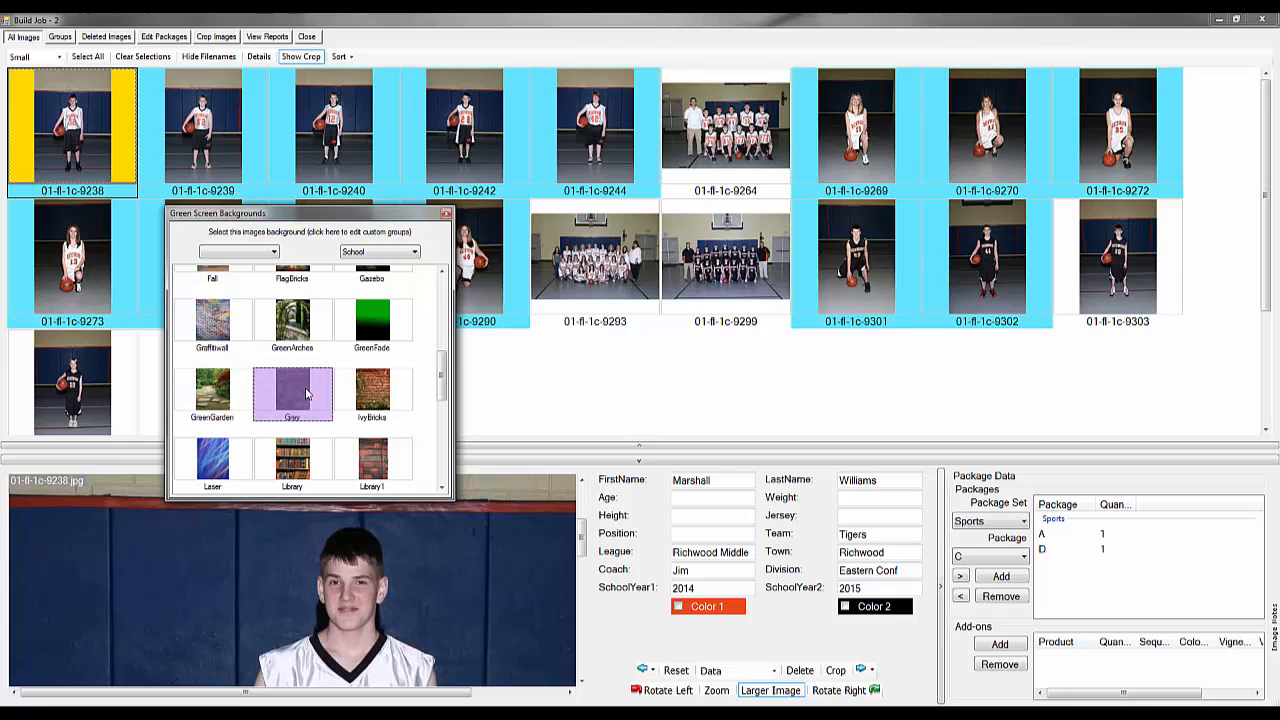
left_click(374, 392)
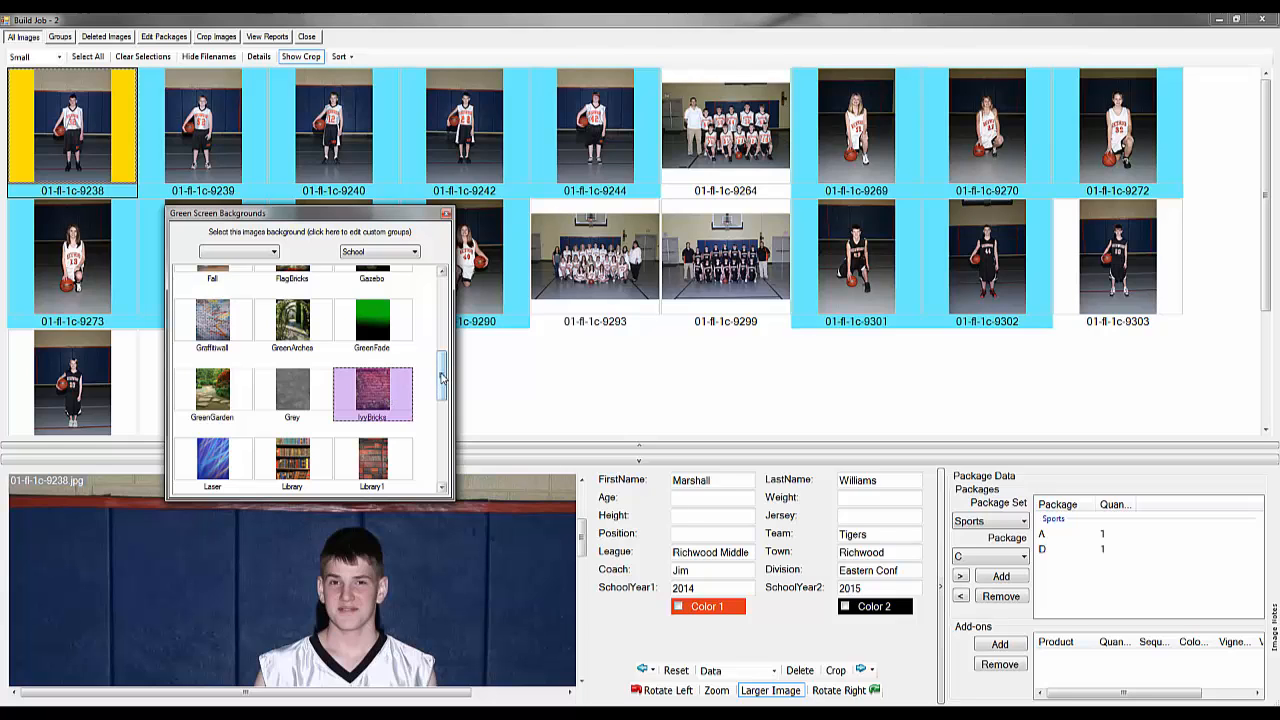
left_click_drag(442, 376, 452, 305)
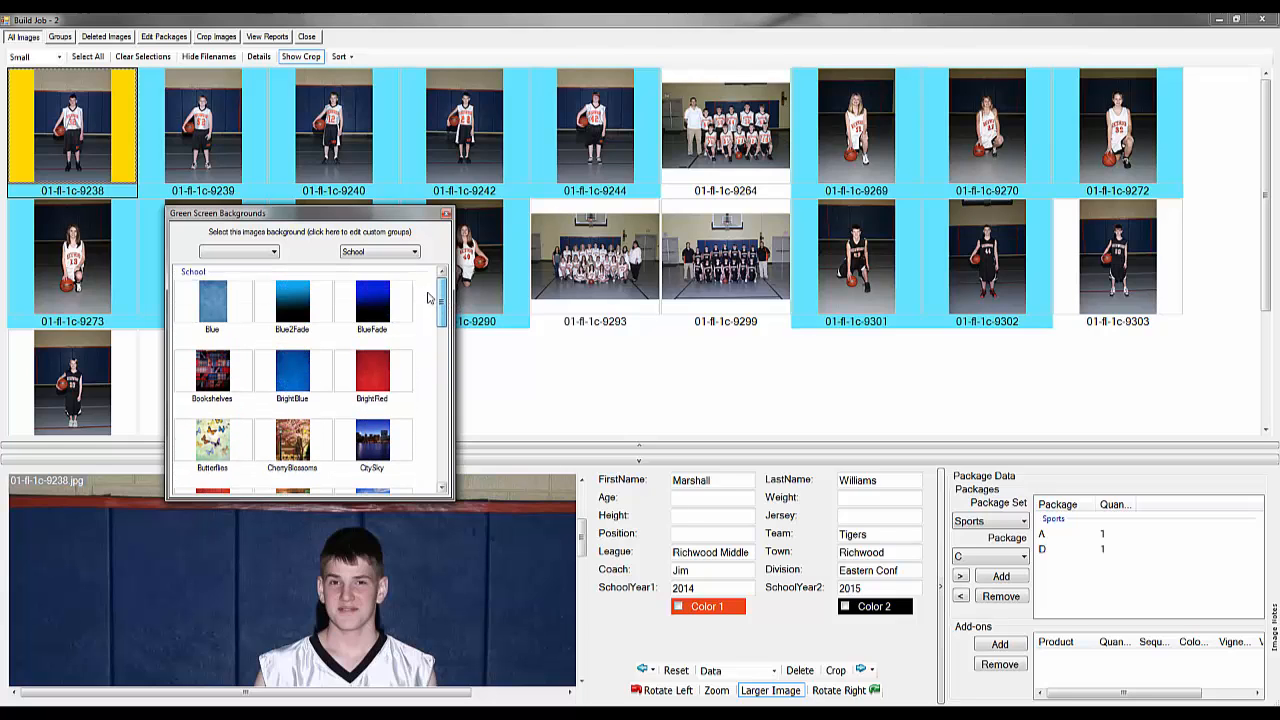
left_click(300, 314)
Show the custom group editing area of the green screen backgrounds, enlarge the window and check which custom groups are available.
left_click_drag(333, 218, 376, 208)
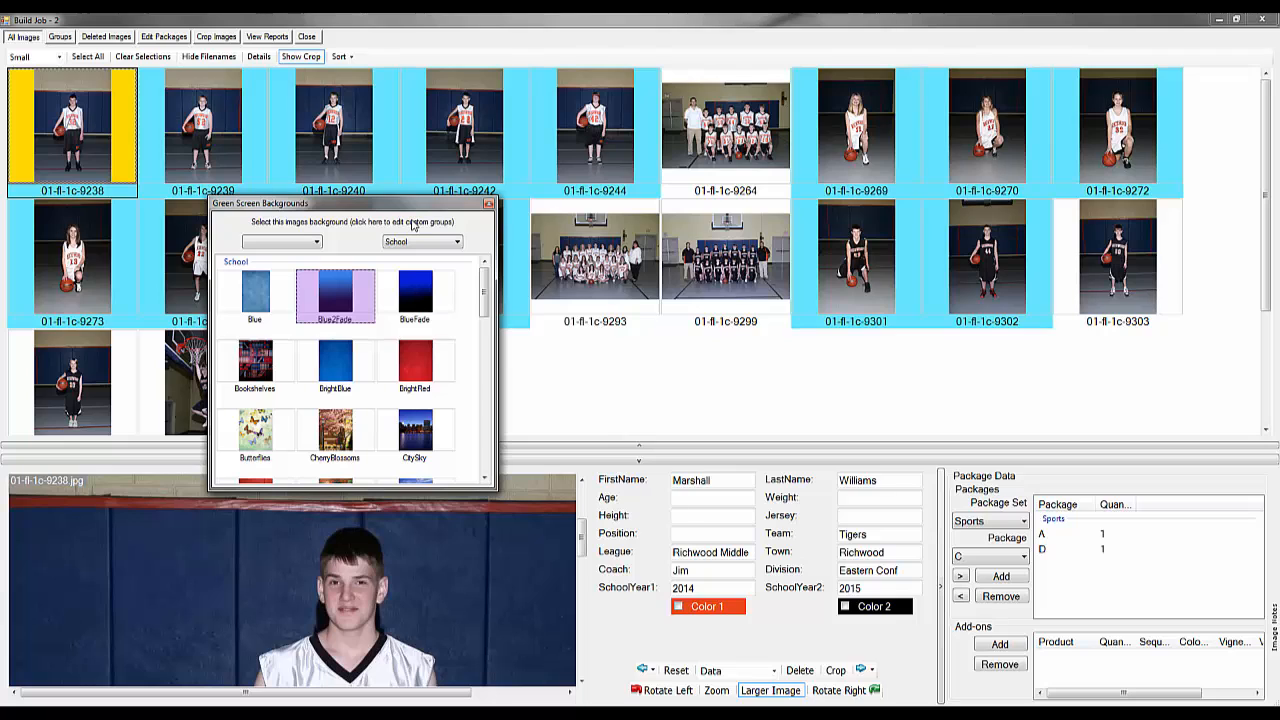
left_click(390, 222)
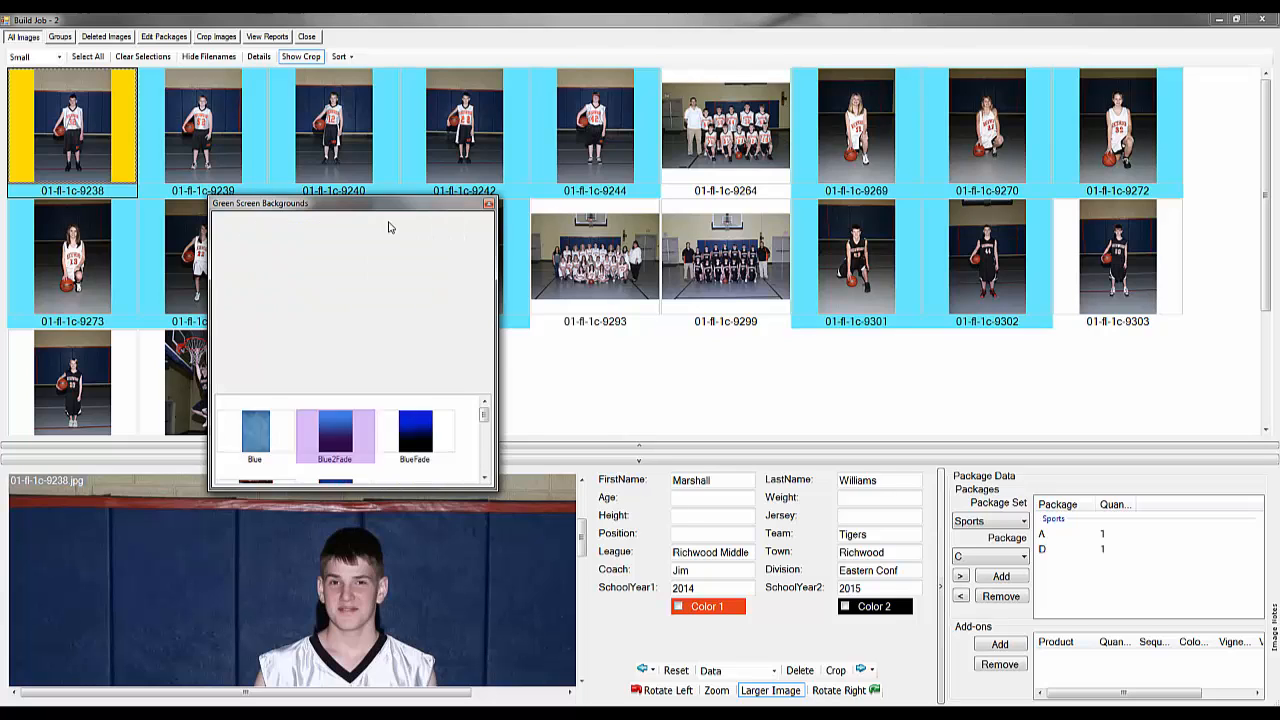
left_click_drag(400, 203, 407, 145)
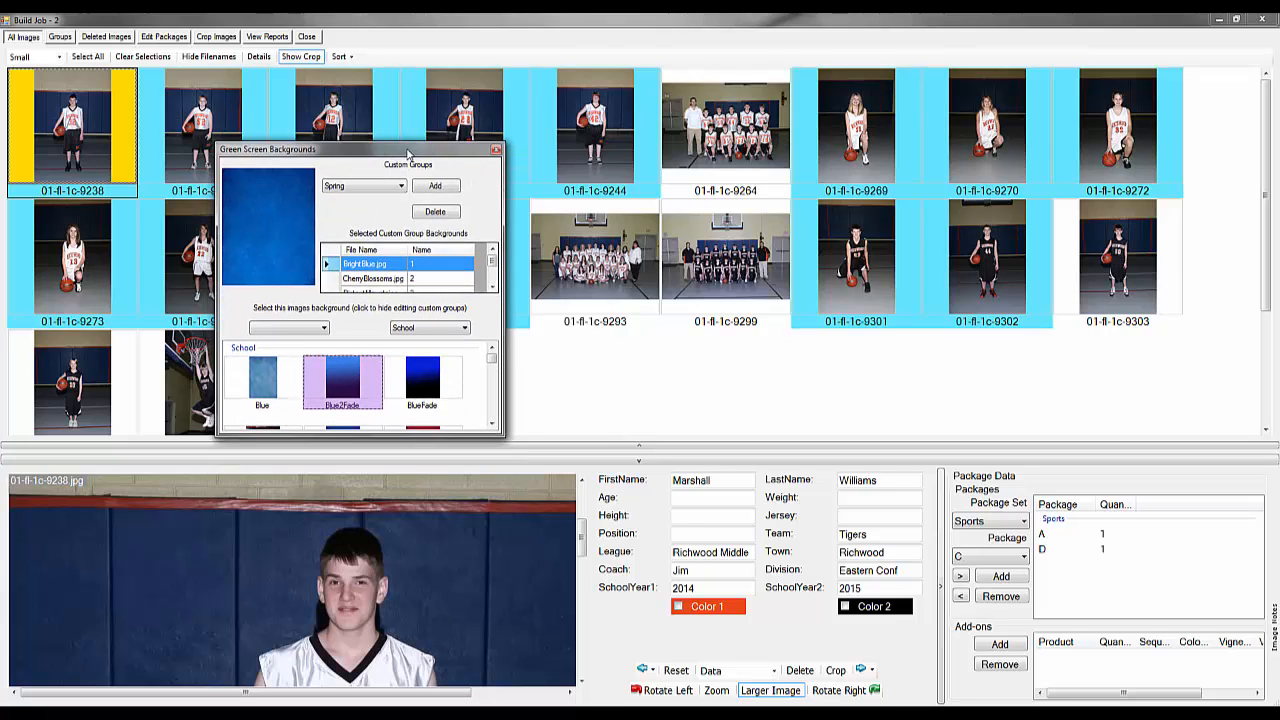
left_click_drag(507, 434, 590, 573)
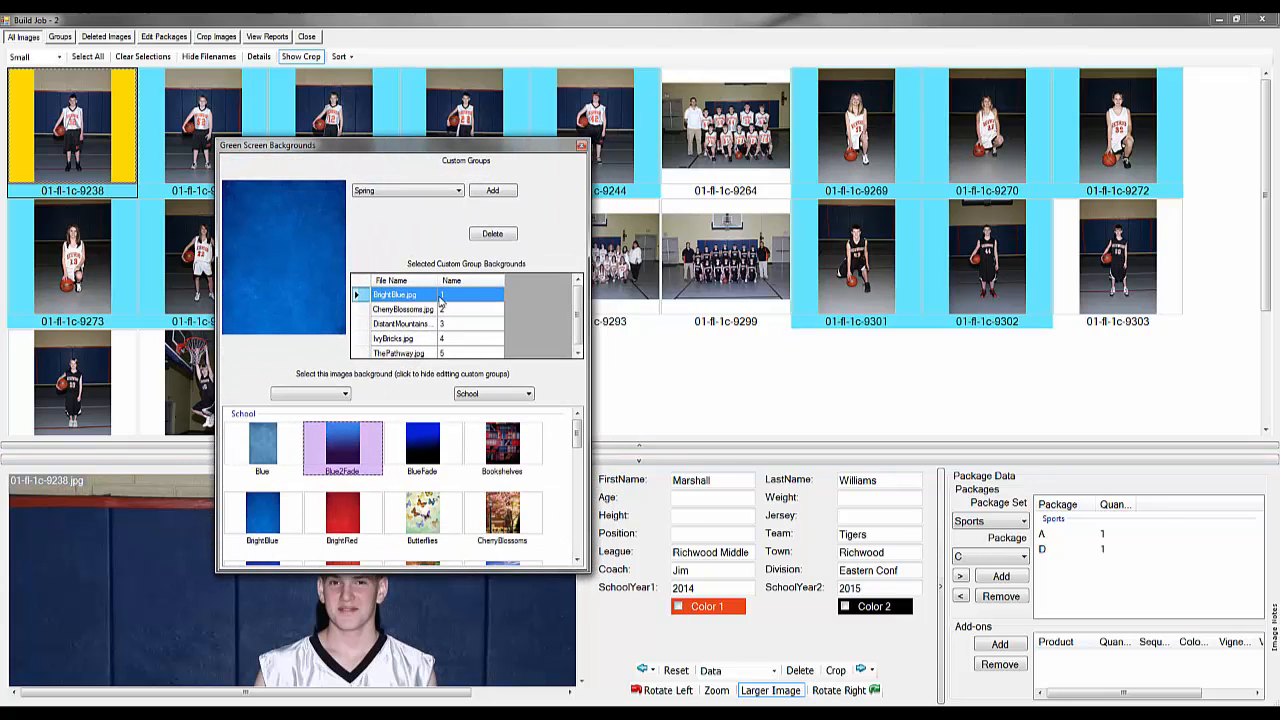
left_click(320, 396)
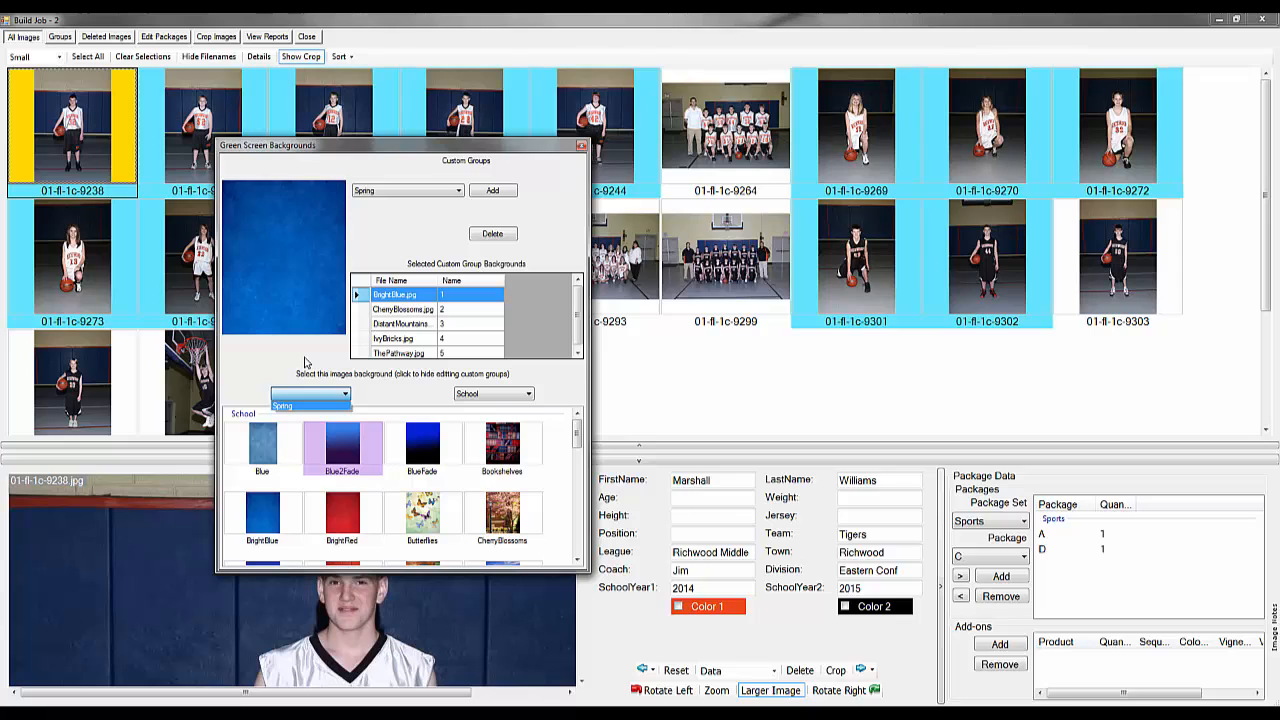
left_click(307, 363)
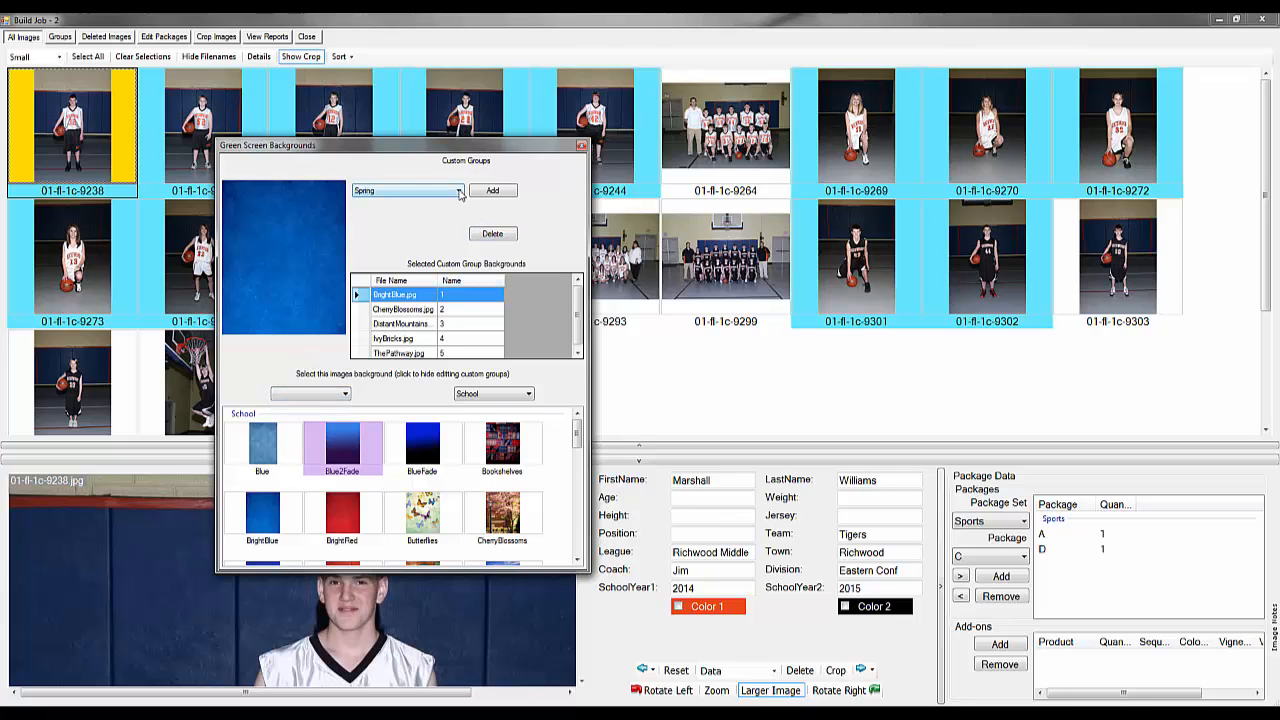
Create a new custom background group named Spring2.
left_click(489, 191)
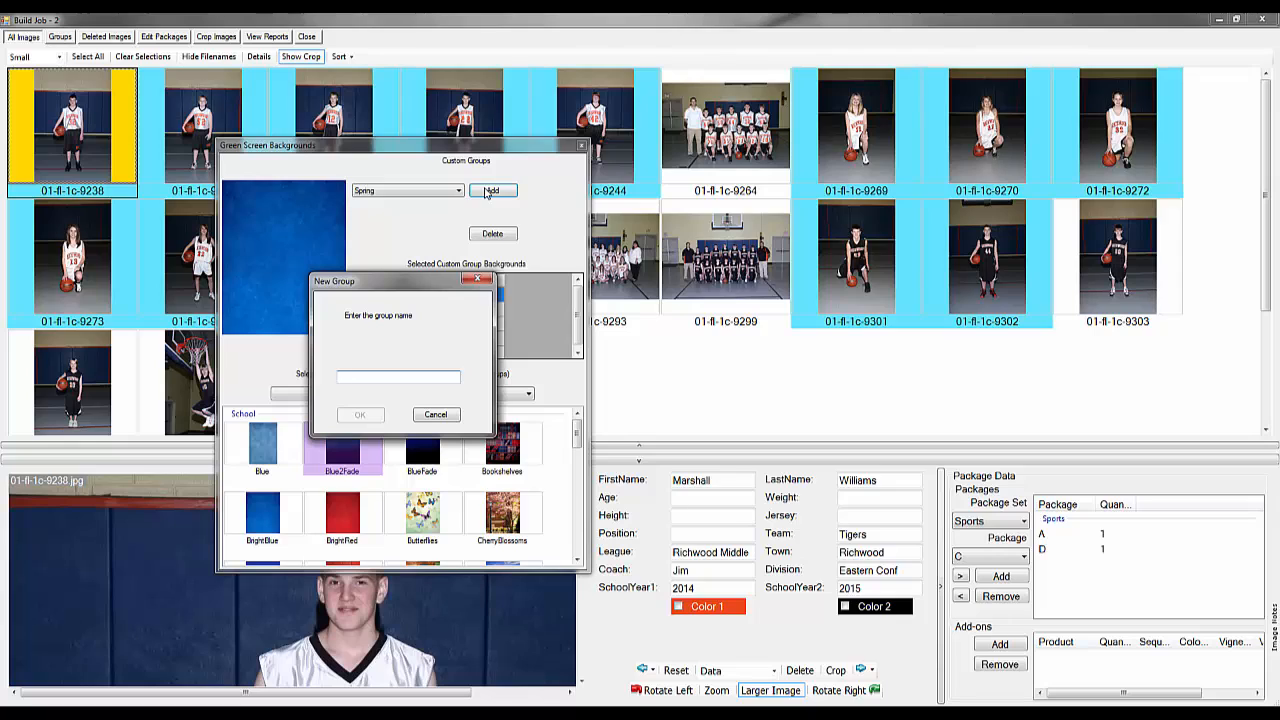
type("S")
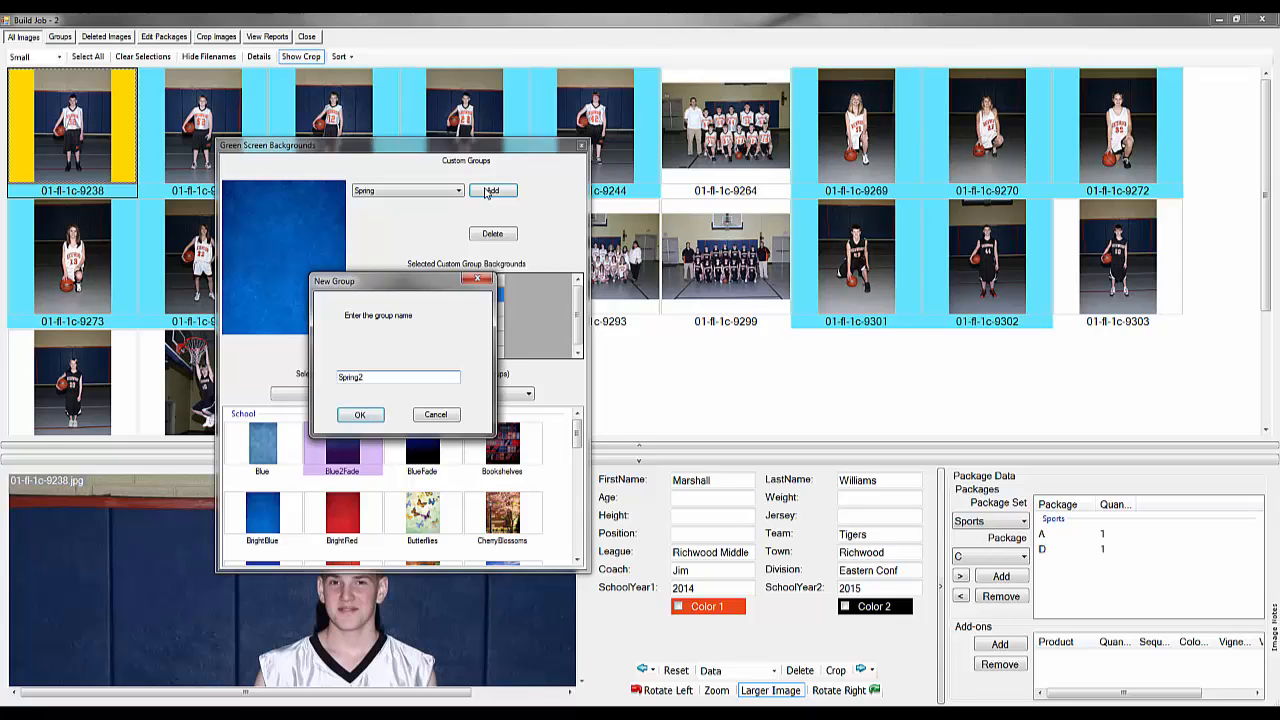
type("pring2")
left_click(359, 414)
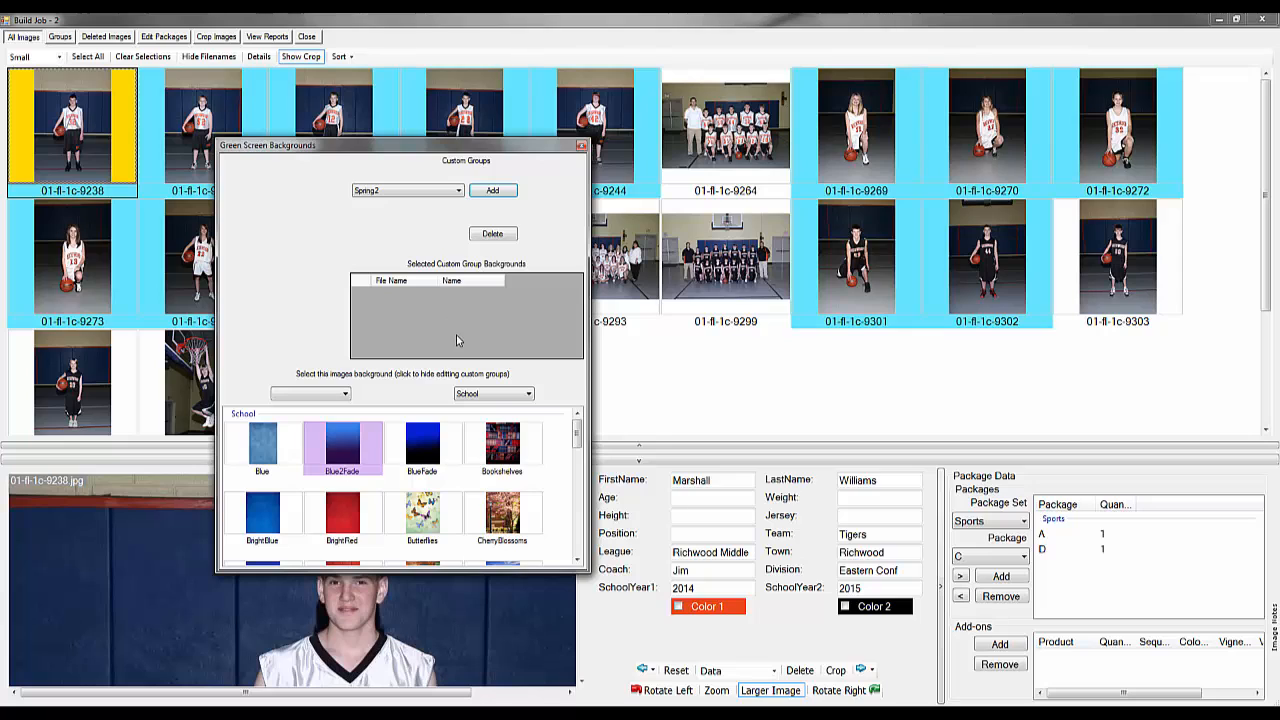
Add the CitySky, GreenGarden, Tuscany and SchoolCourtyard backgrounds to the Spring2 custom group.
left_click_drag(576, 436, 577, 461)
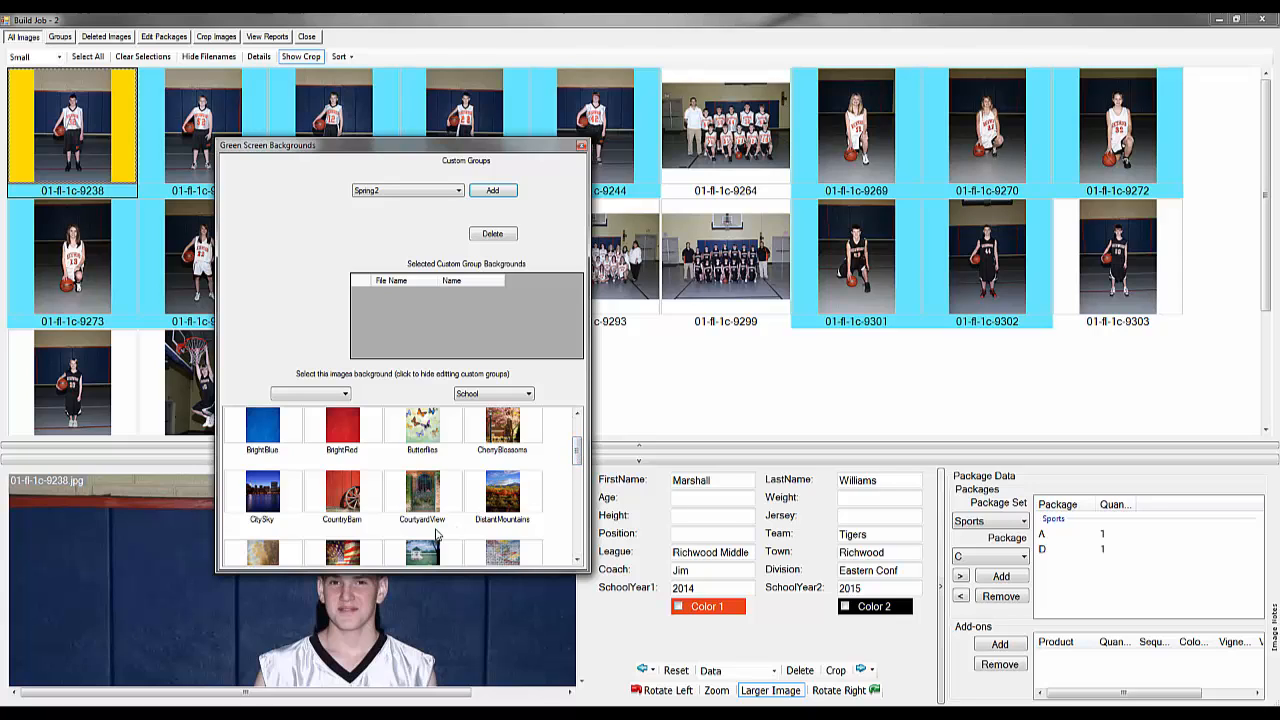
left_click_drag(272, 506, 385, 373)
left_click_drag(432, 318, 433, 318)
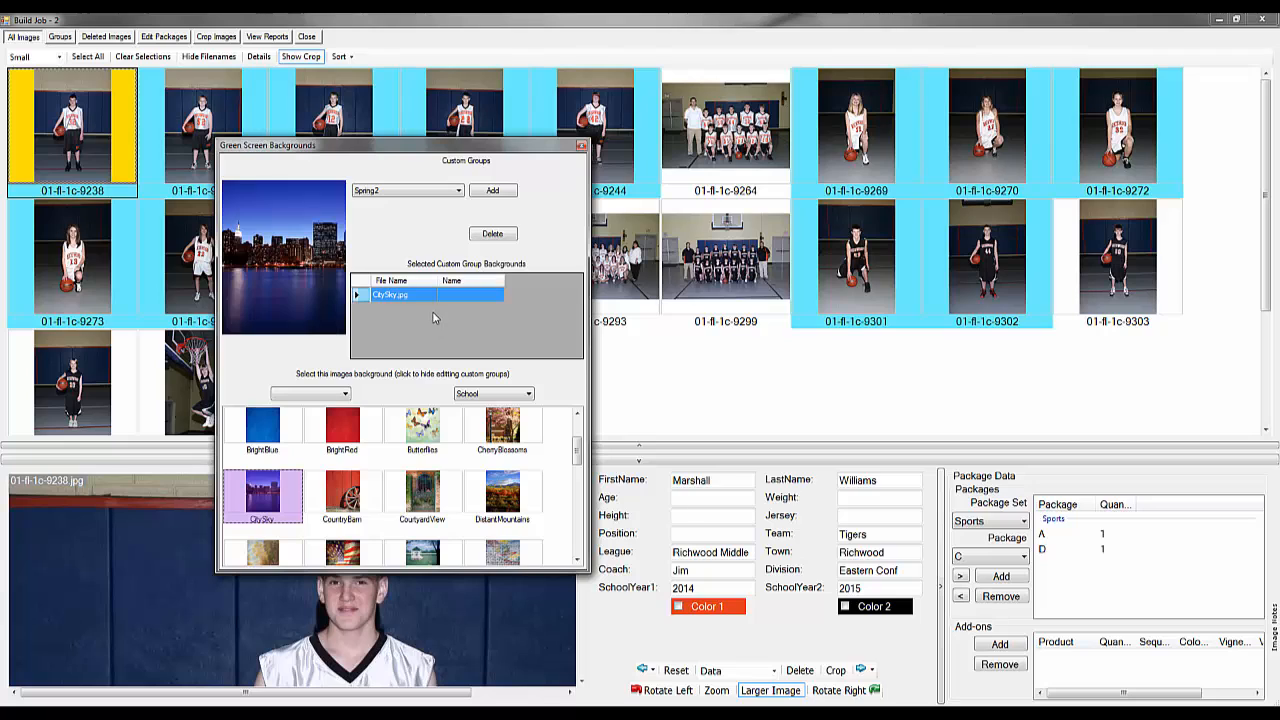
left_click_drag(575, 465, 577, 497)
left_click_drag(430, 512, 461, 345)
left_click_drag(575, 487, 576, 536)
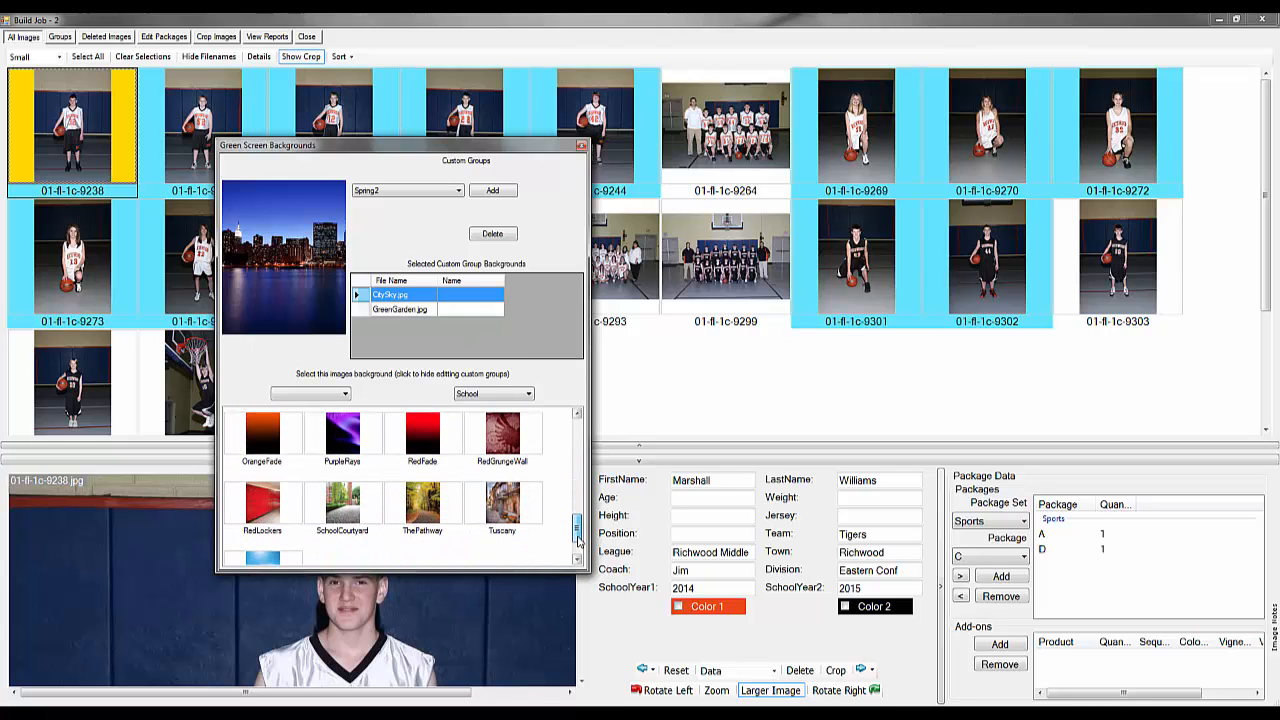
left_click_drag(510, 366, 506, 352)
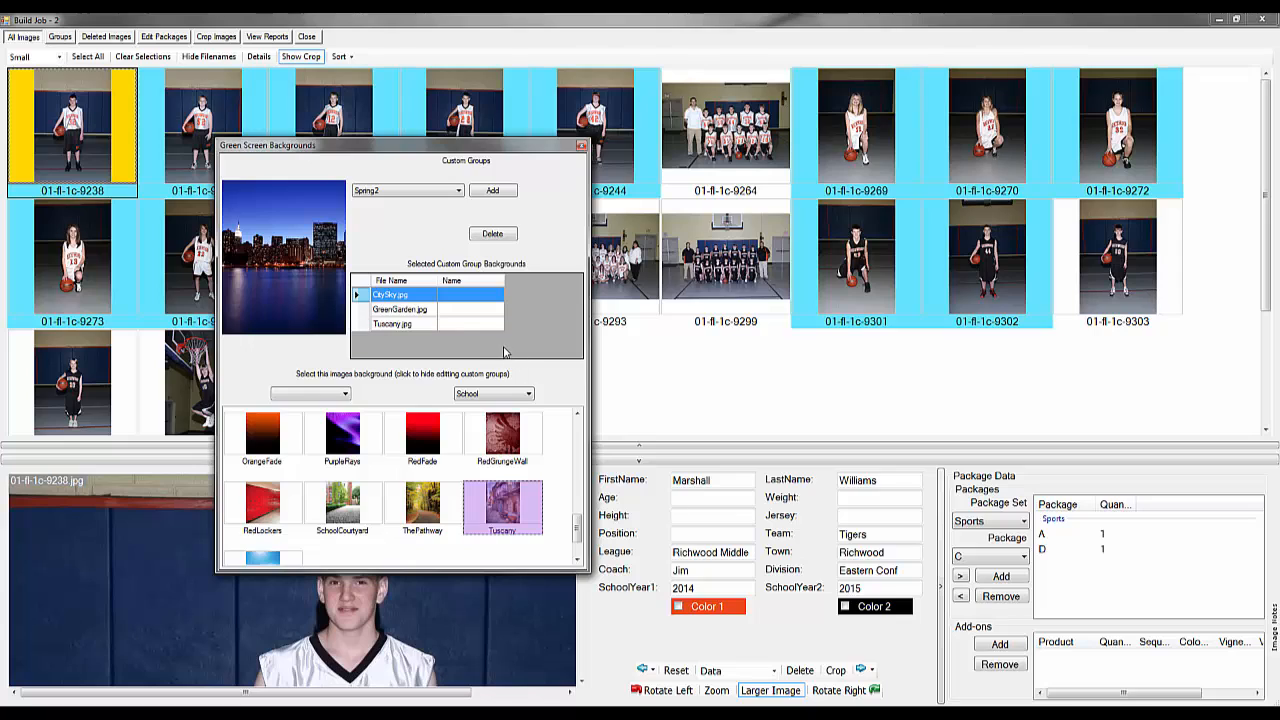
left_click_drag(342, 519, 457, 349)
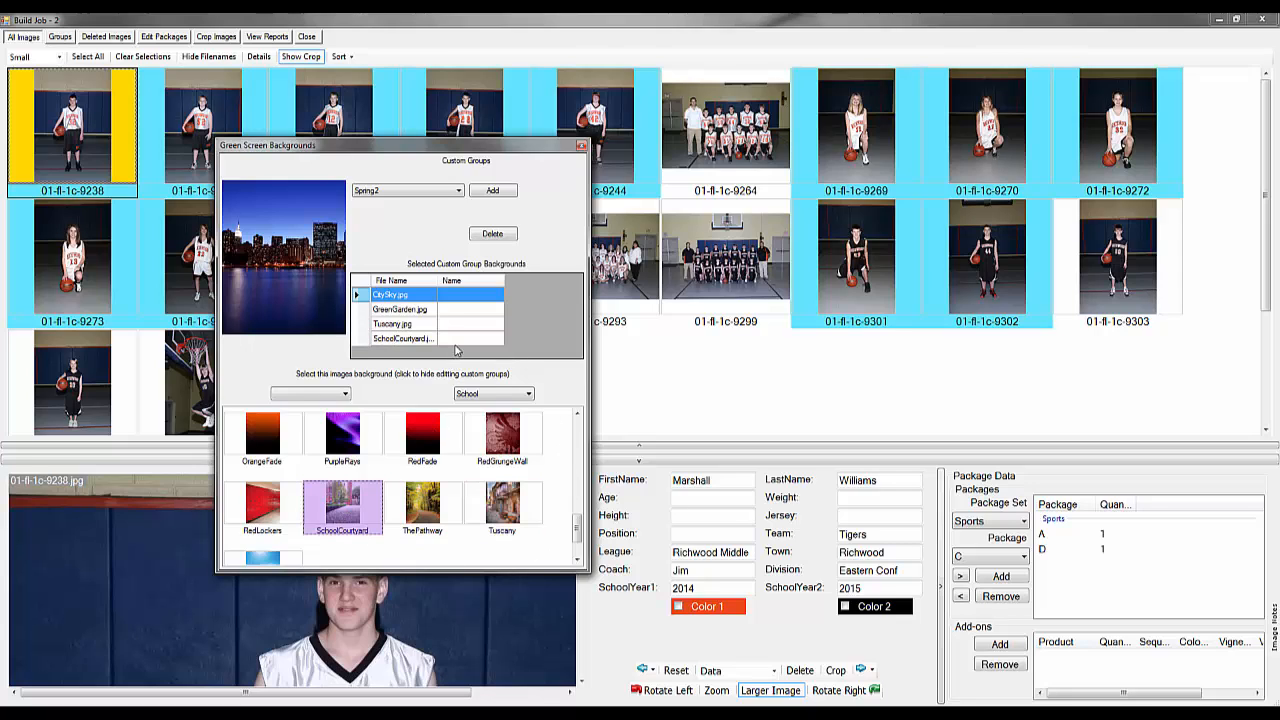
Preview each of the four backgrounds in the Spring2 group.
left_click(380, 310)
left_click(382, 325)
left_click(386, 340)
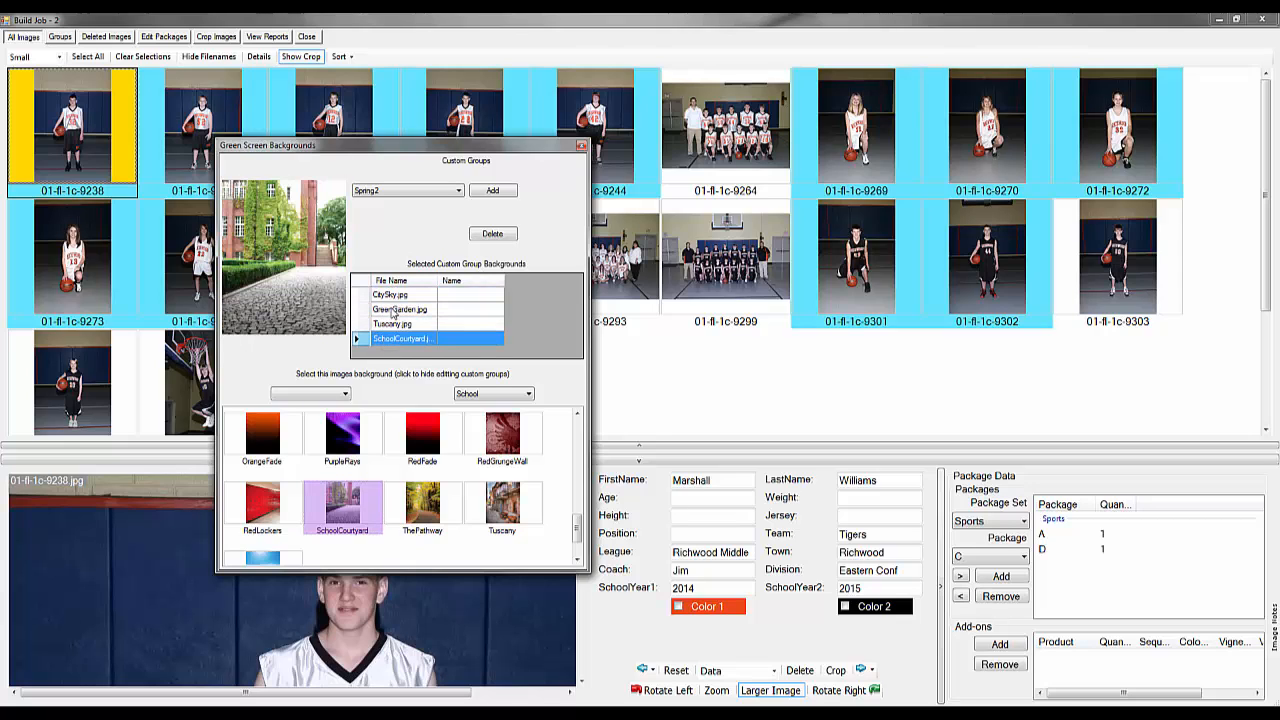
left_click(402, 297)
left_click(400, 312)
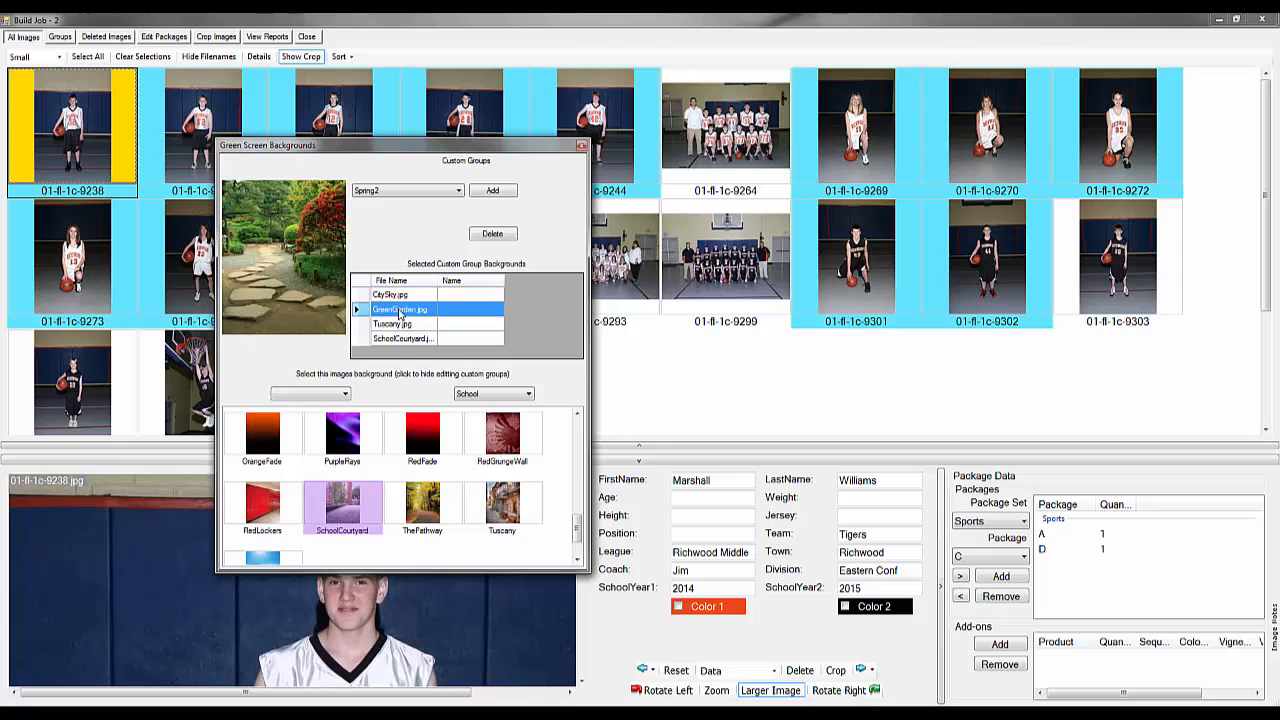
left_click(399, 325)
left_click(400, 340)
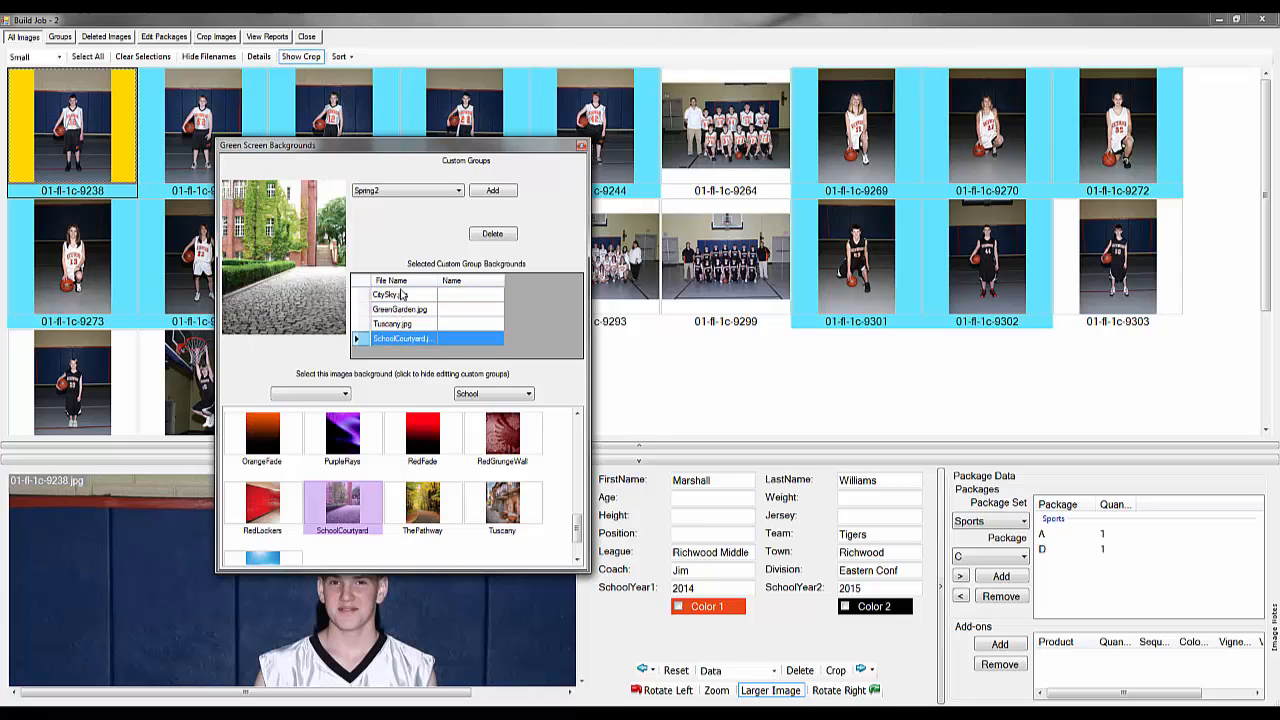
Name the Spring2 backgrounds 1 for CitySky, 2 for GreenGarden, 3 for Tuscany and 4 for SchoolCourtyard.
left_click(472, 296)
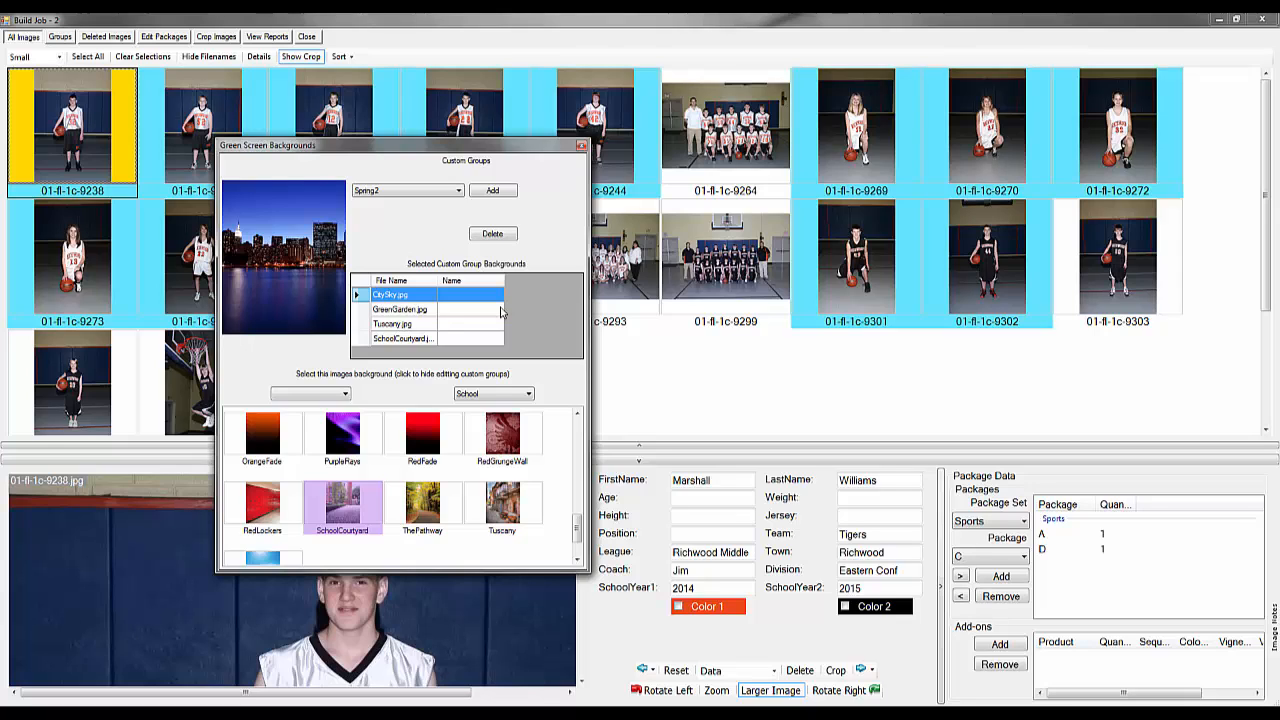
left_click(488, 298)
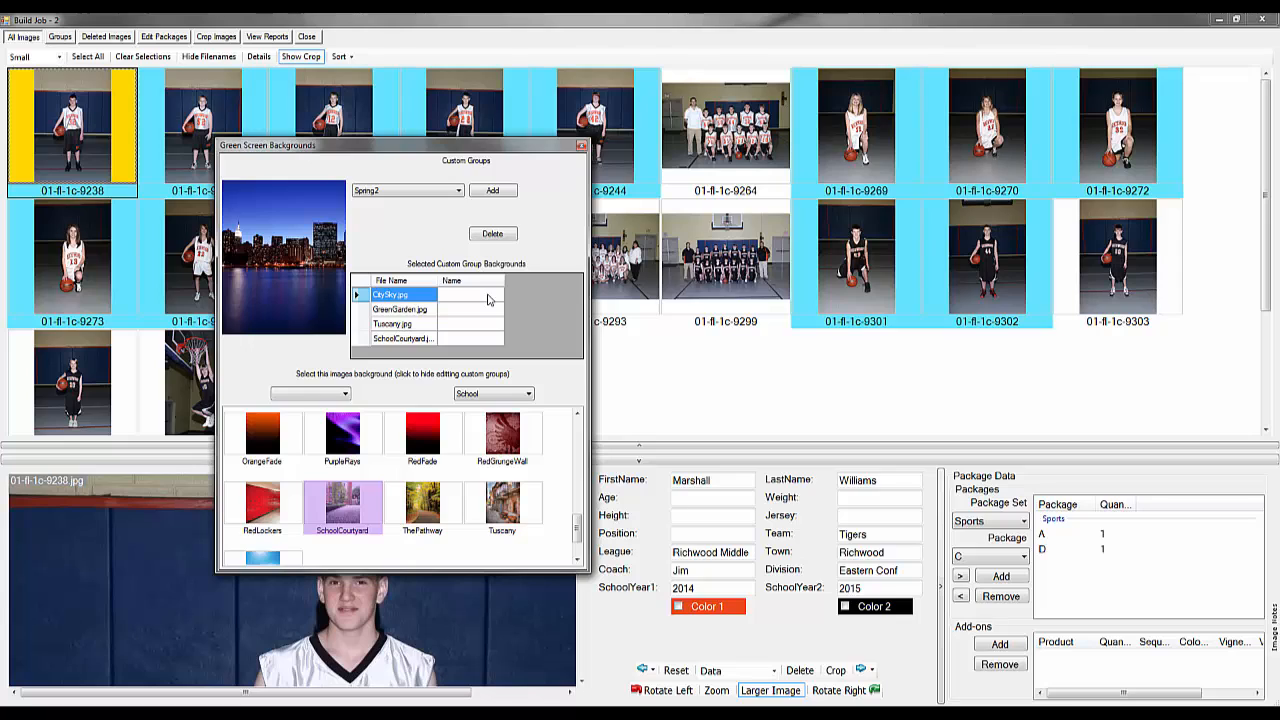
type("I")
key("Return")
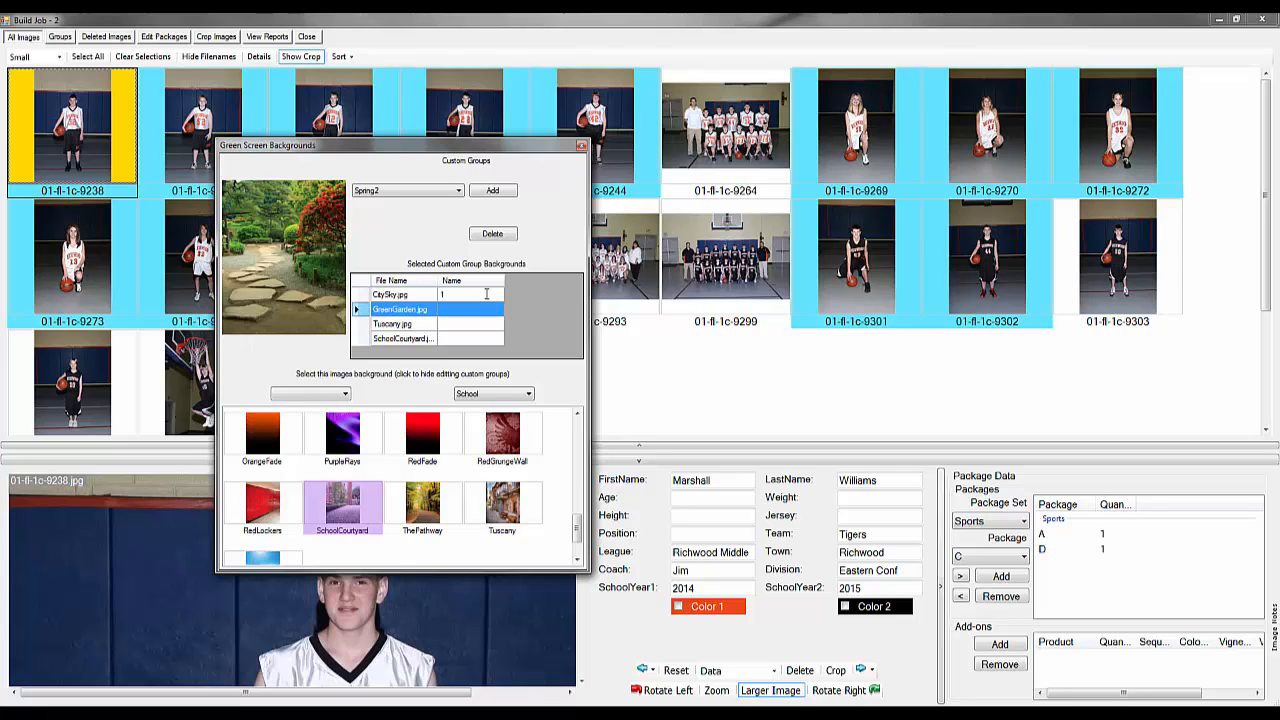
type("2")
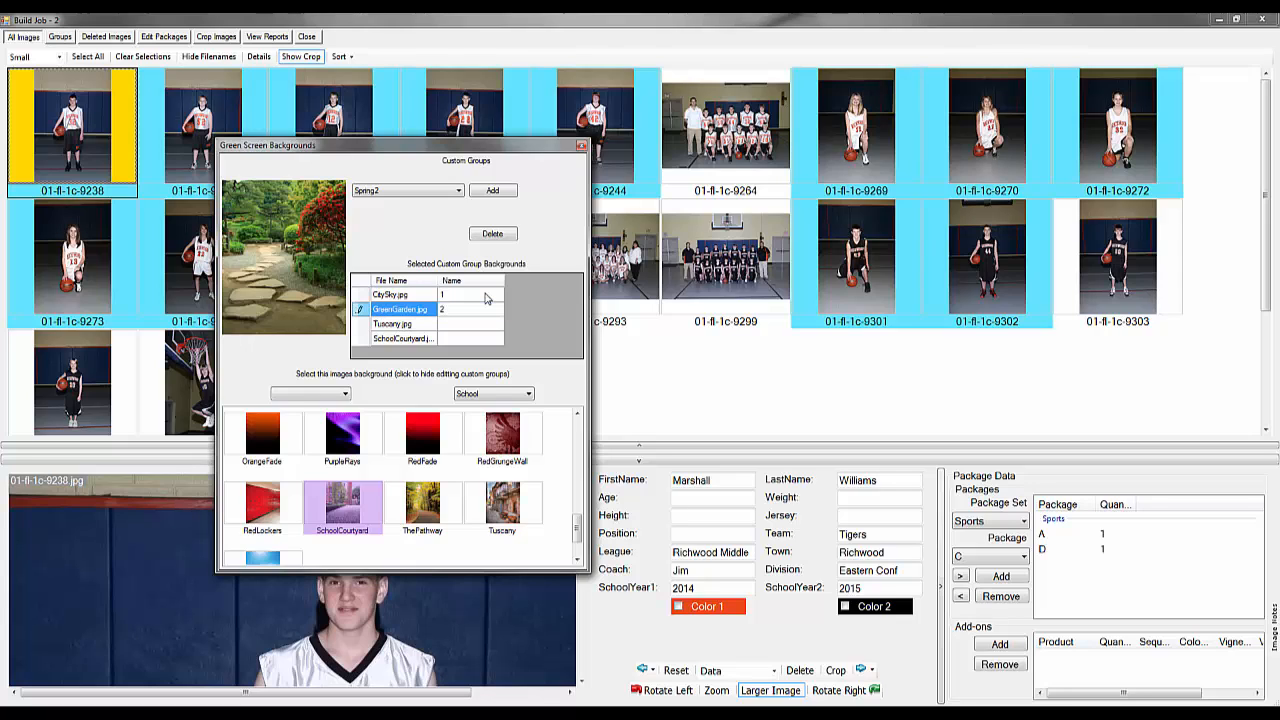
key("Return")
type("3")
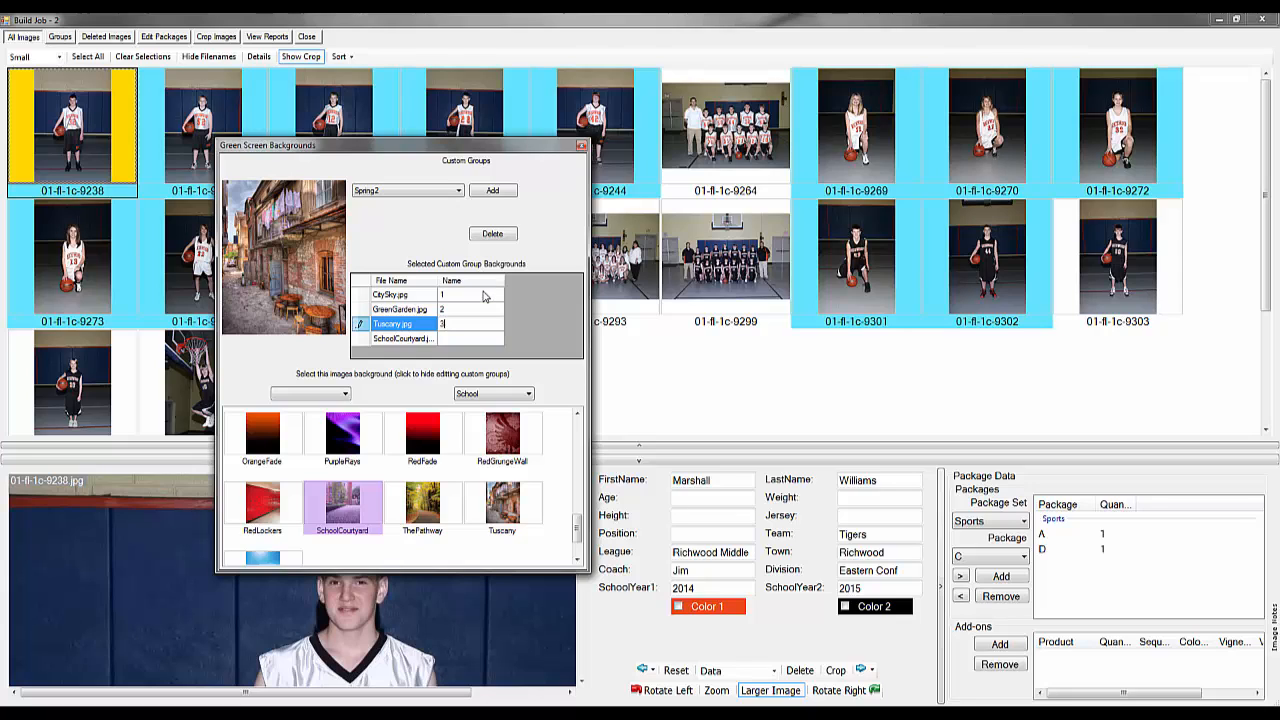
key("Return")
type("4")
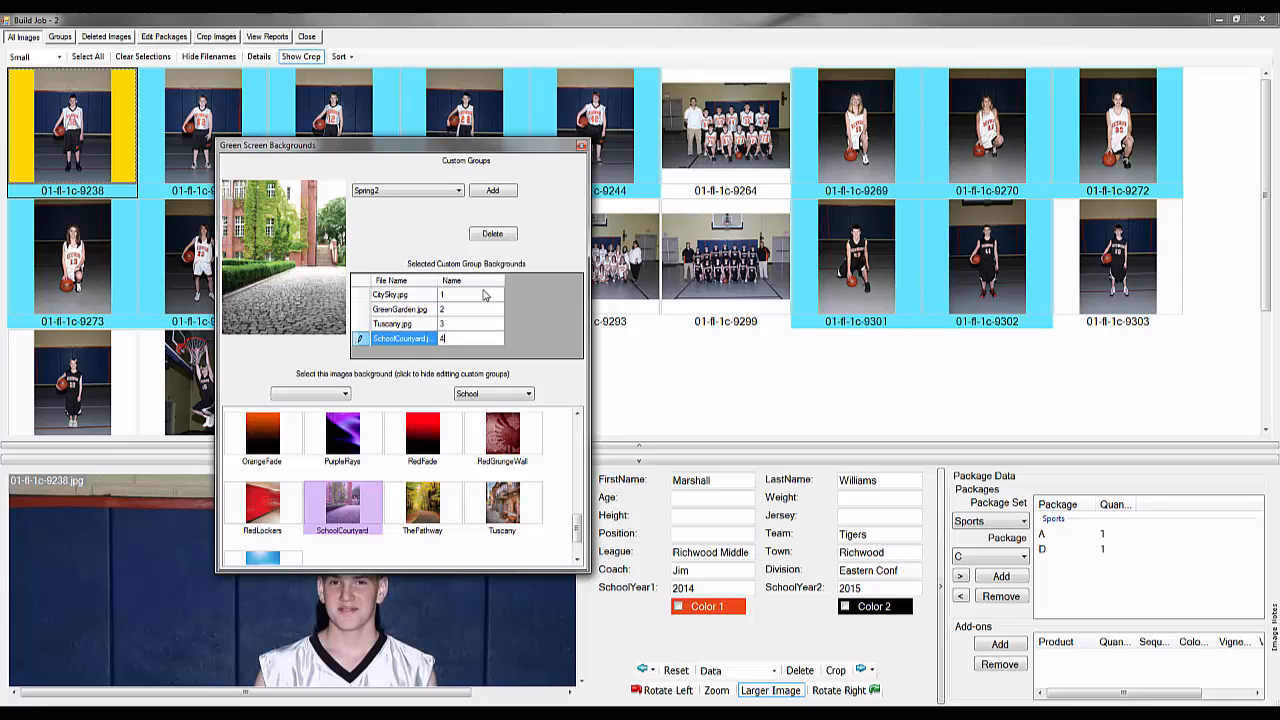
key("Return")
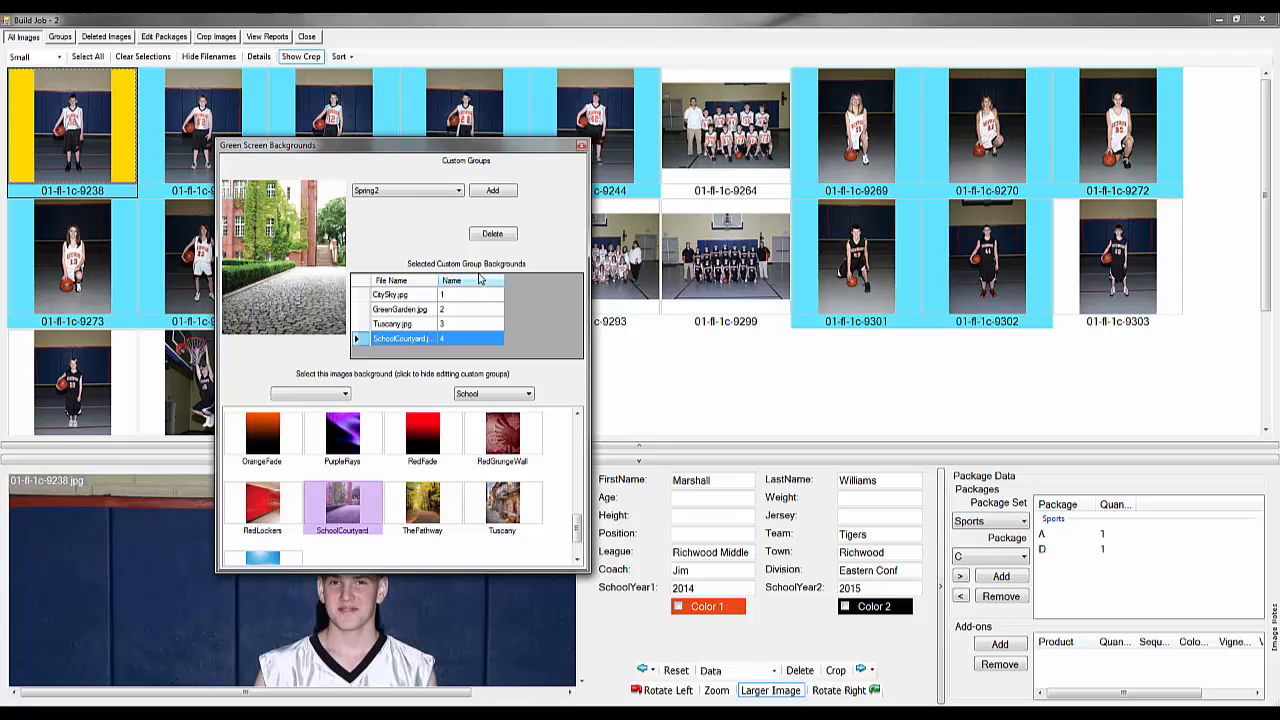
Check the preview of each numbered background in the Spring2 group against its name.
left_click(481, 326)
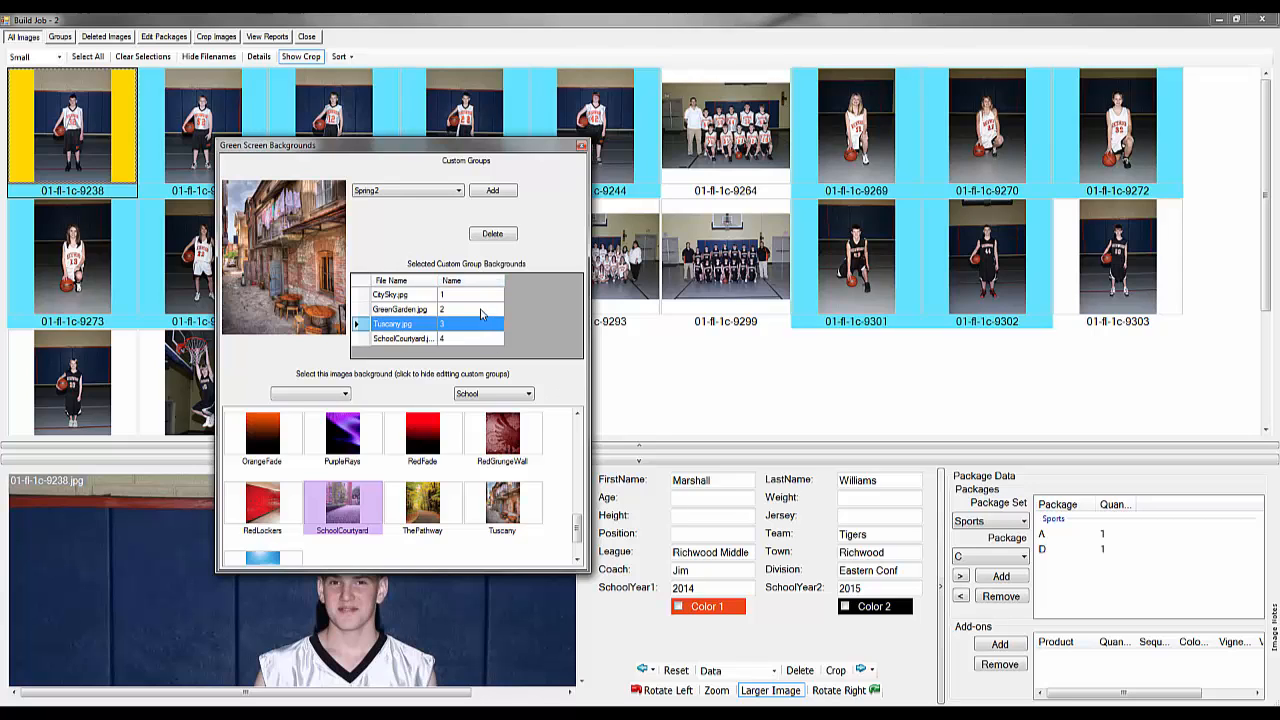
left_click(480, 309)
left_click(476, 296)
left_click(472, 310)
left_click(468, 325)
left_click(465, 339)
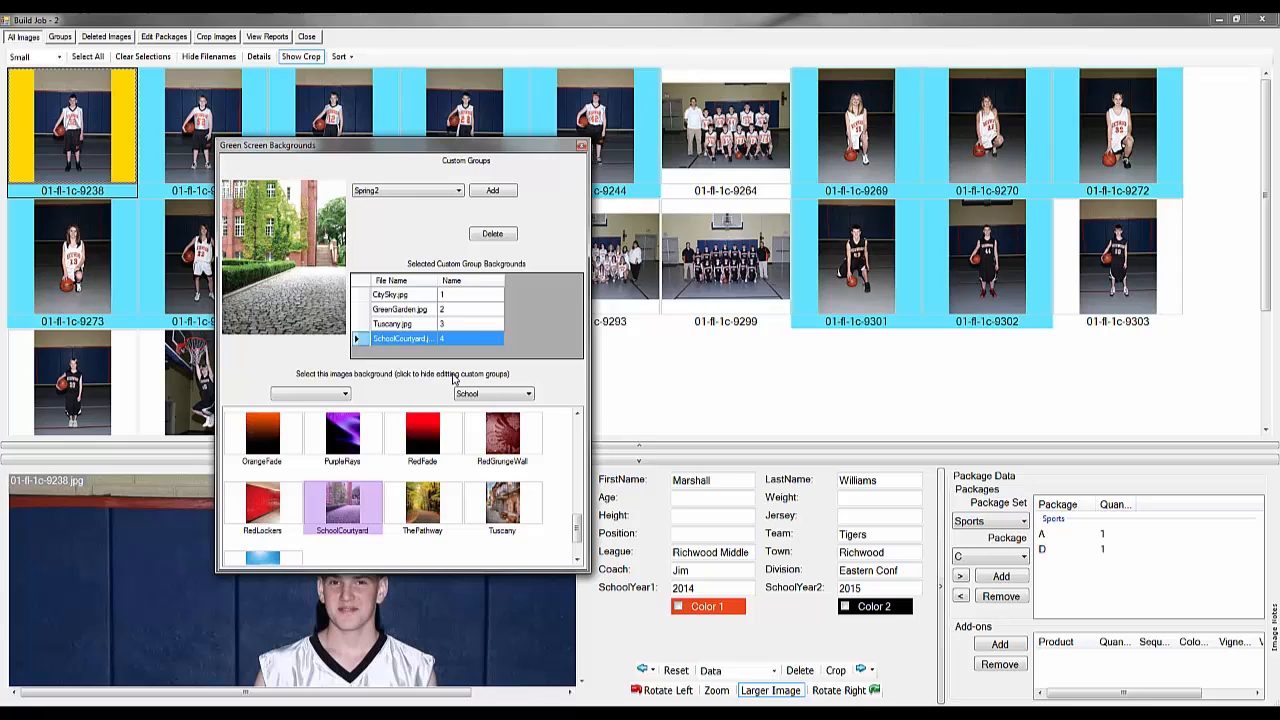
Leave custom group editing, choose the Spring2 group as the background source, and move the backgrounds dialog clear of the image thumbnails.
left_click(453, 376)
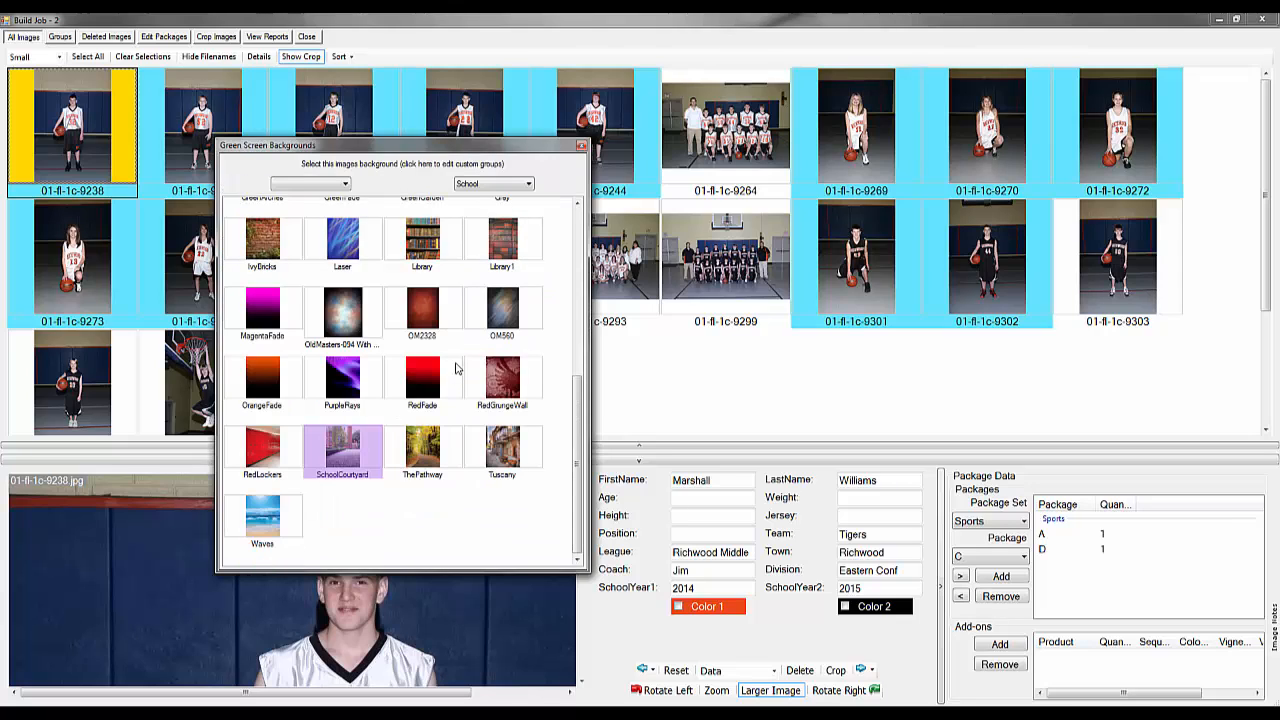
left_click(344, 185)
left_click(318, 205)
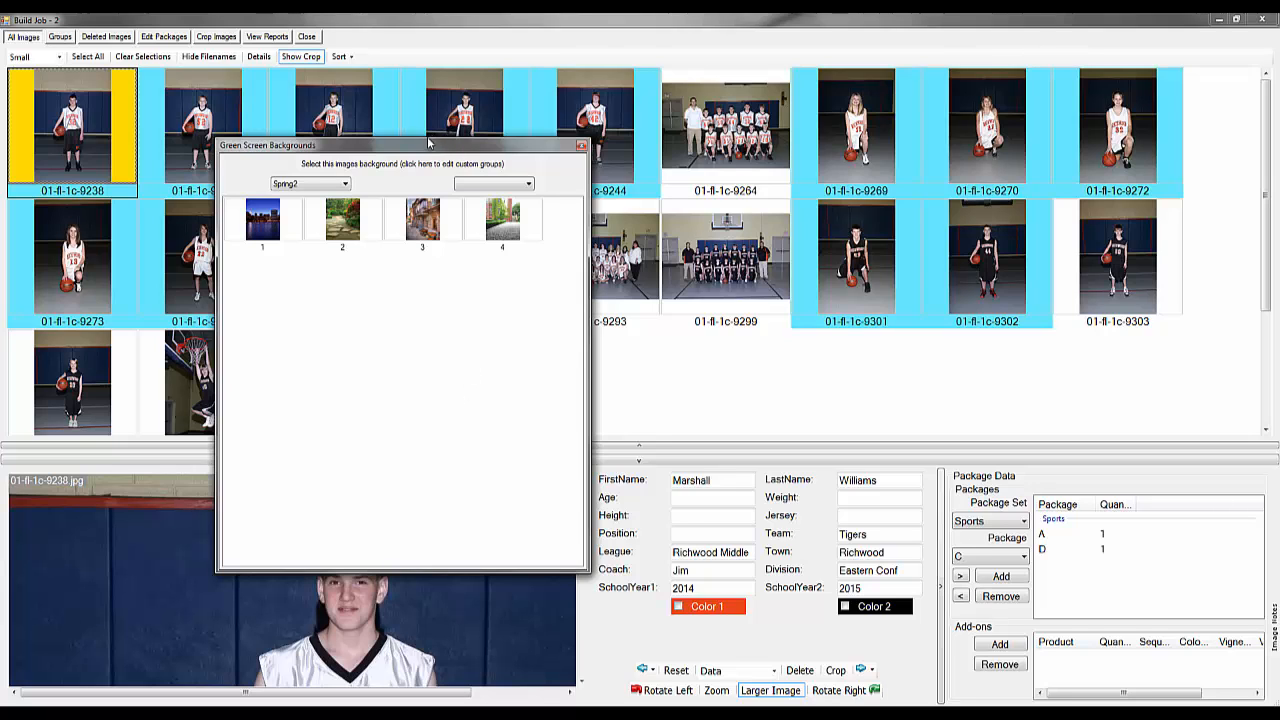
left_click_drag(427, 137, 423, 490)
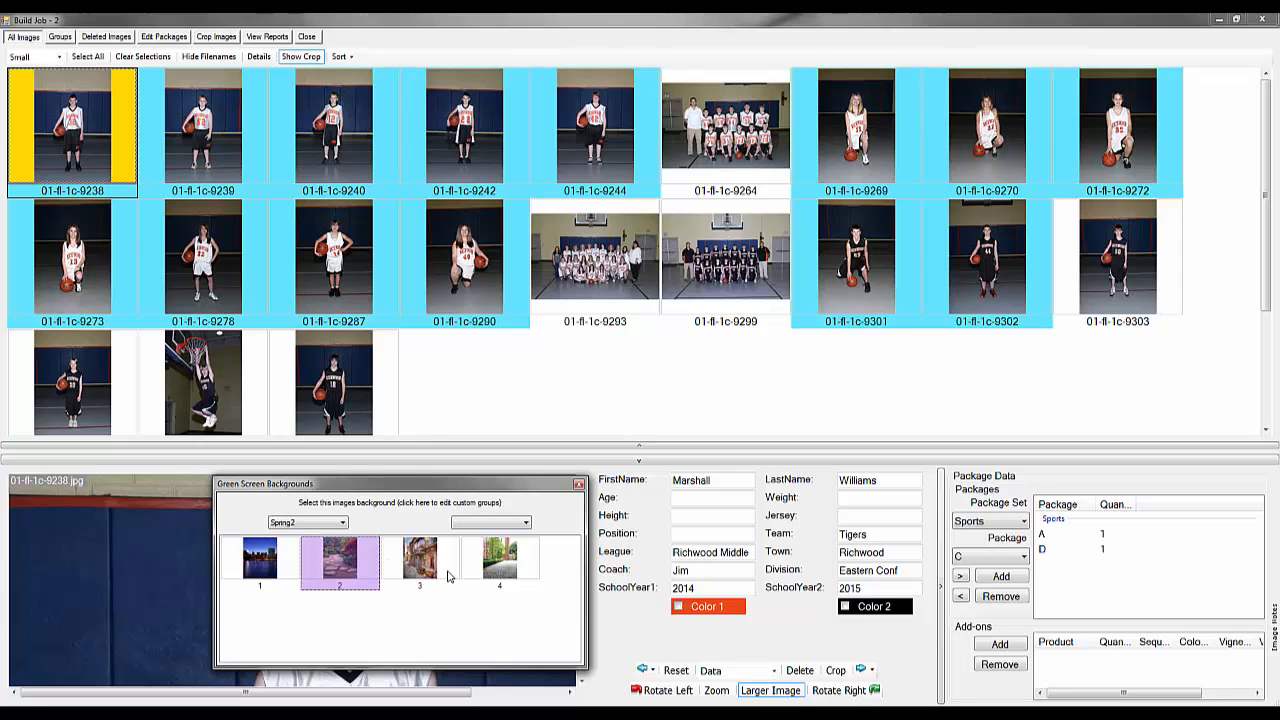
Look through the background category list and the Spring custom group, and return to the Spring2 group.
left_click(511, 524)
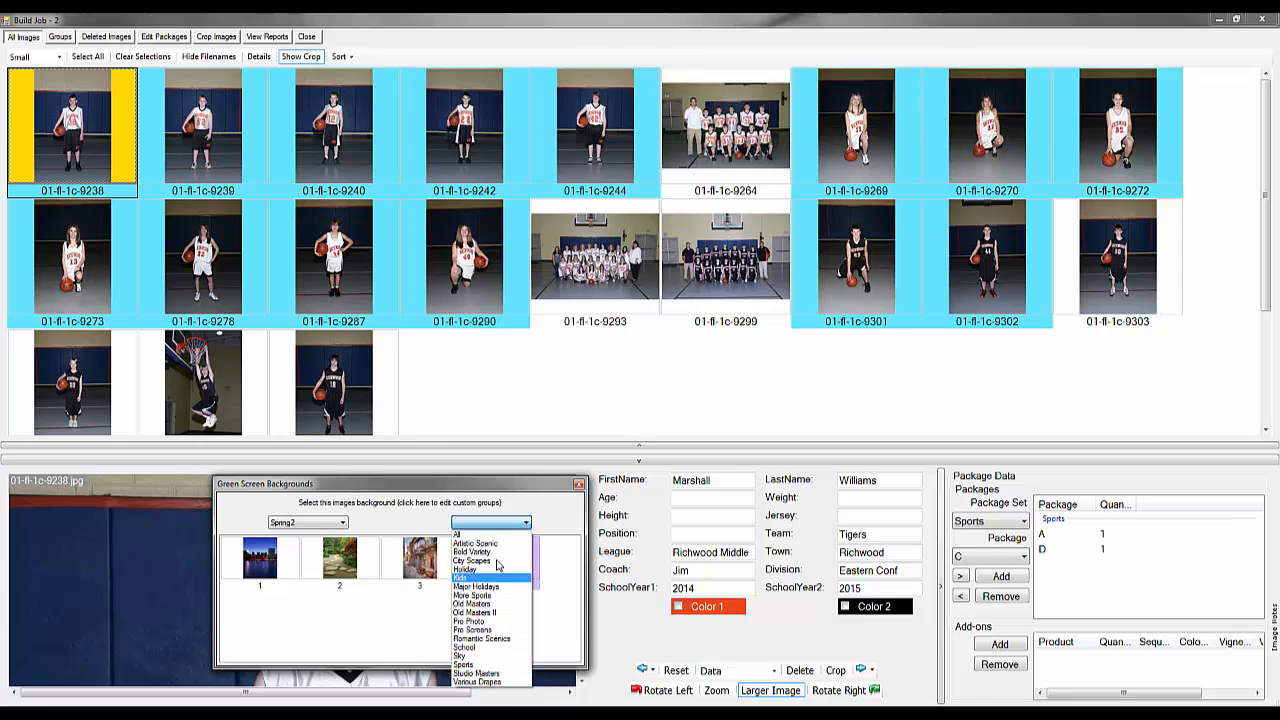
left_click(521, 519)
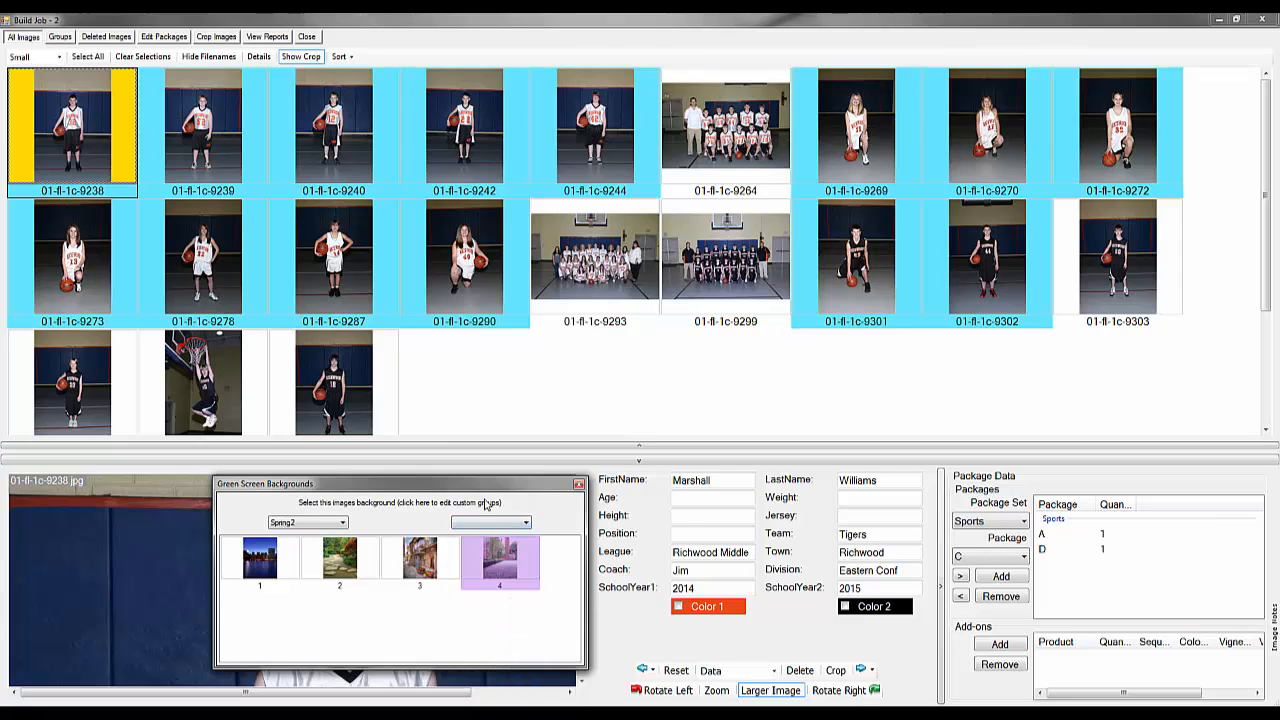
left_click(341, 525)
left_click(335, 537)
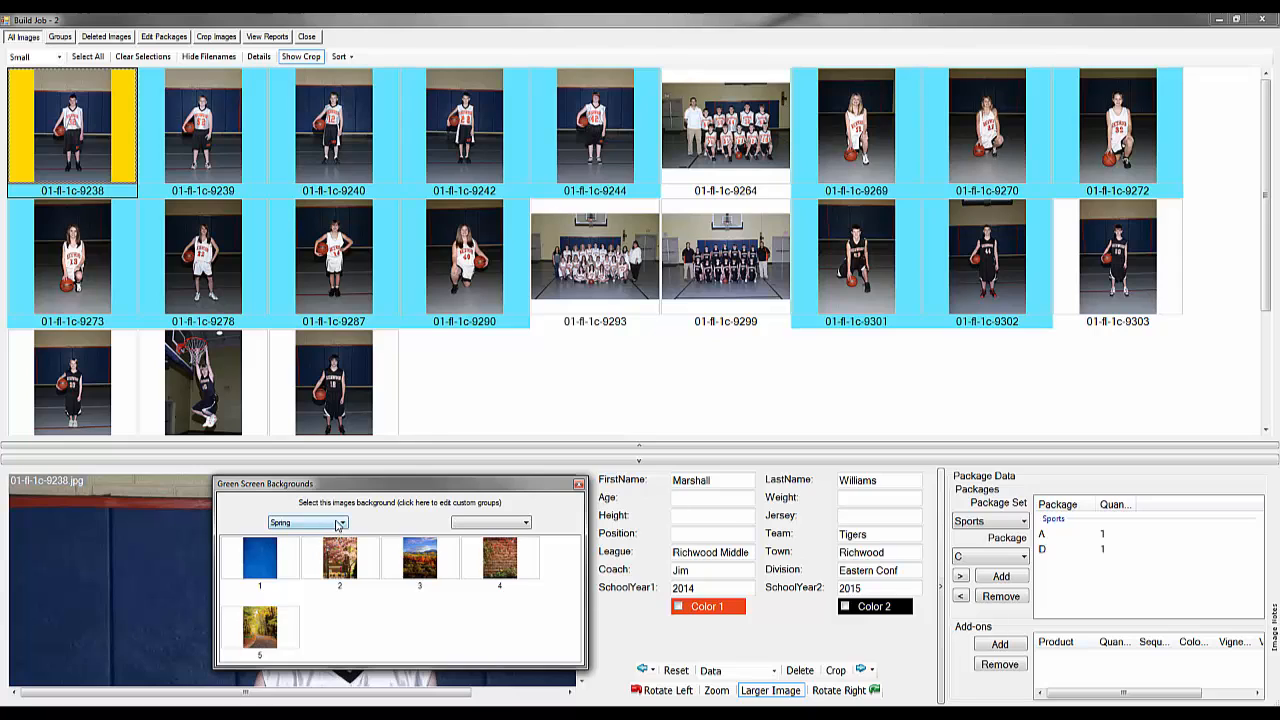
left_click(338, 525)
left_click(334, 543)
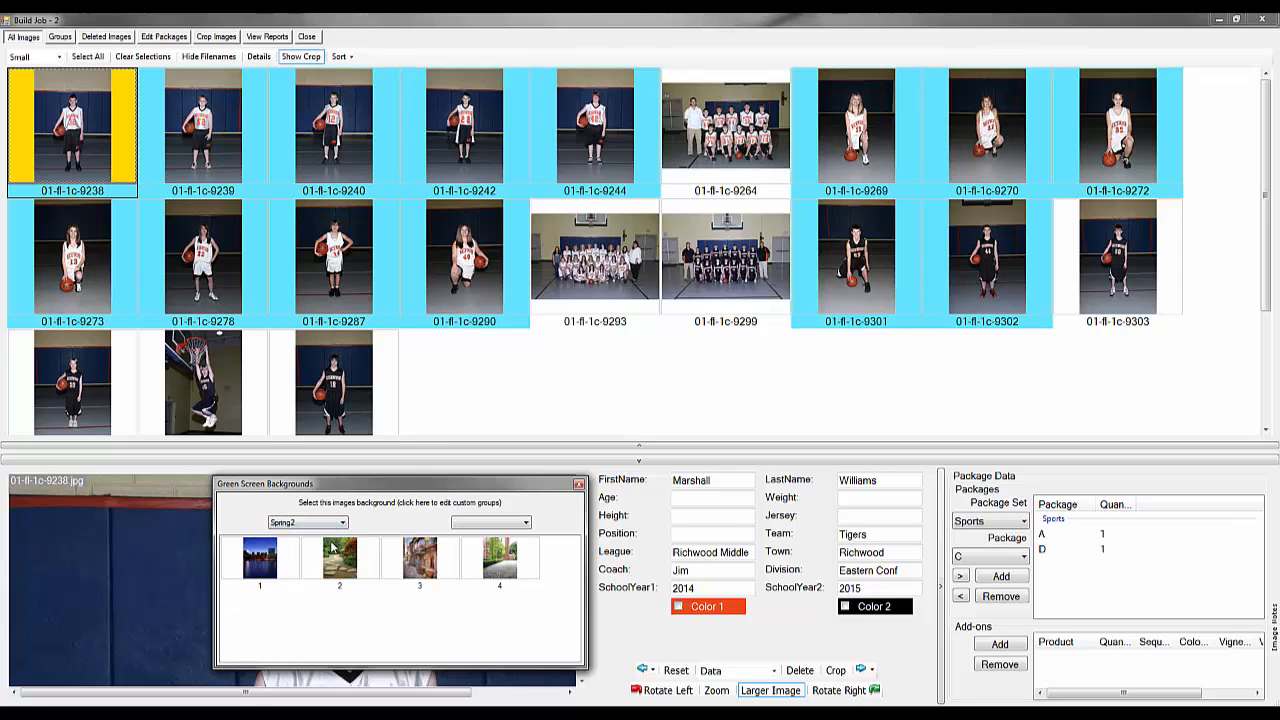
Examine Spring2 background 1 in the zoom window at both fit and enlarged views, enlarge the window, and close it.
left_click(265, 566)
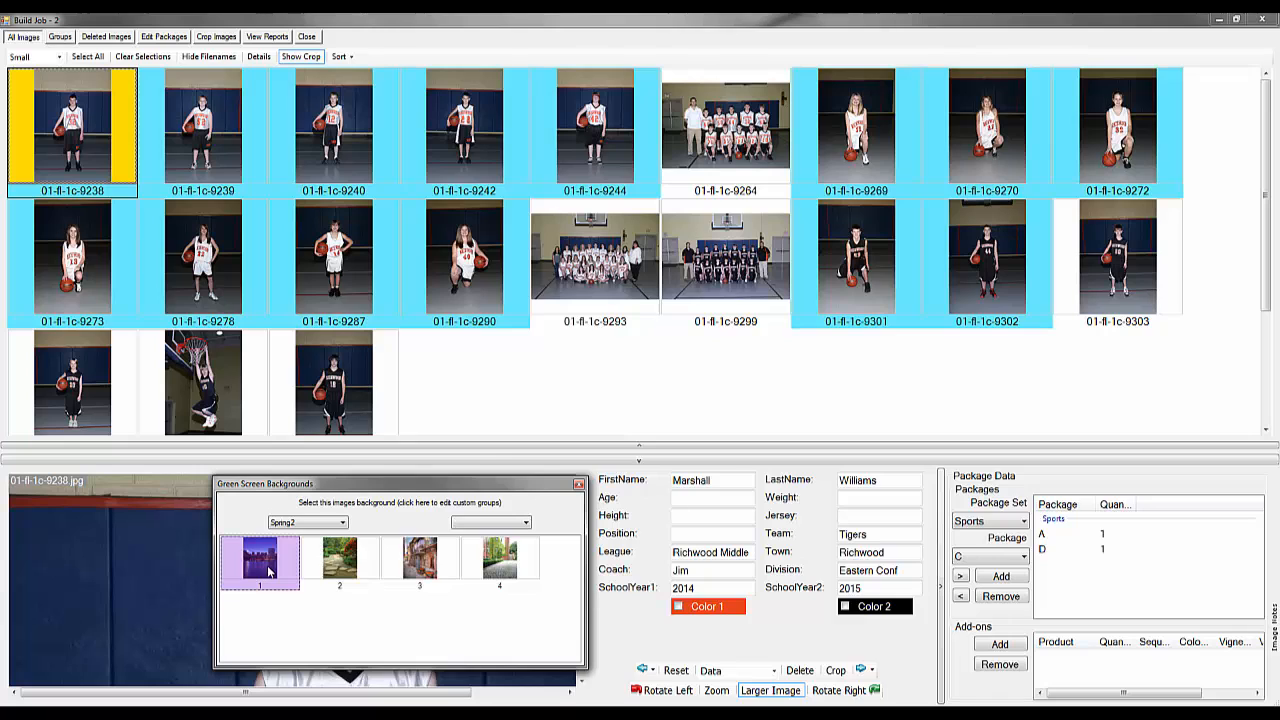
double_click(265, 566)
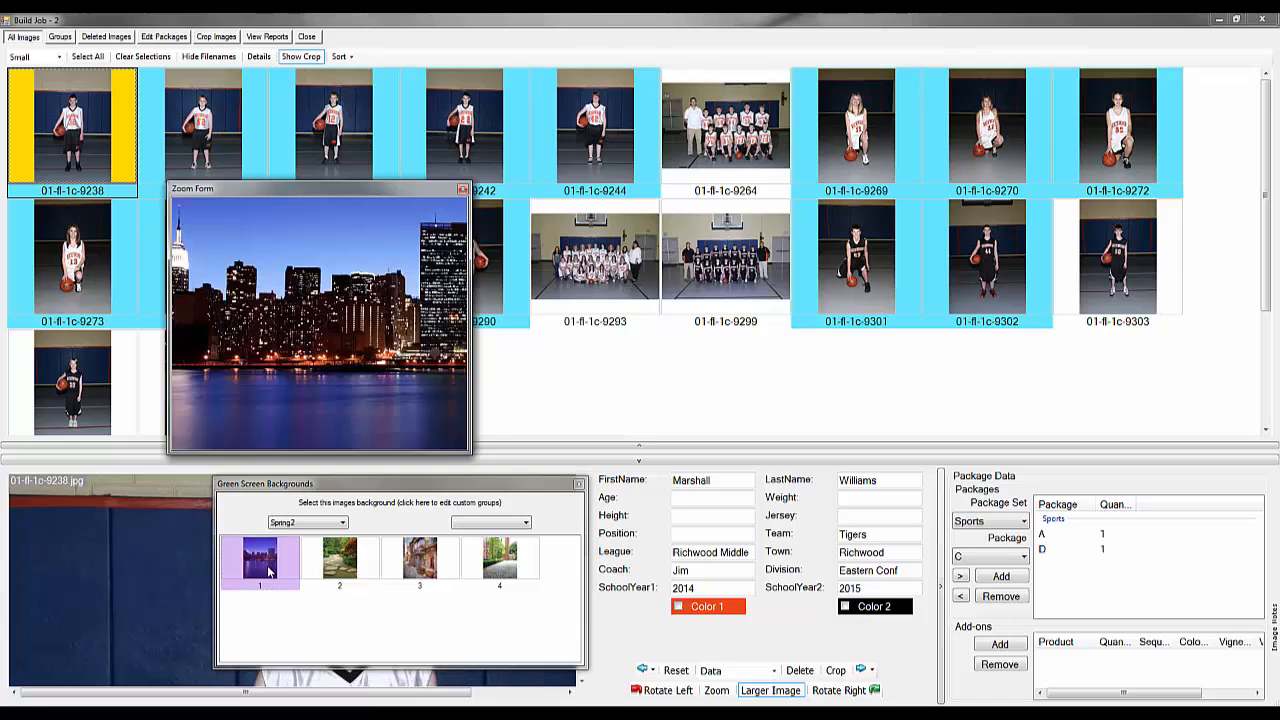
left_click(313, 338)
left_click(343, 334)
left_click(322, 348)
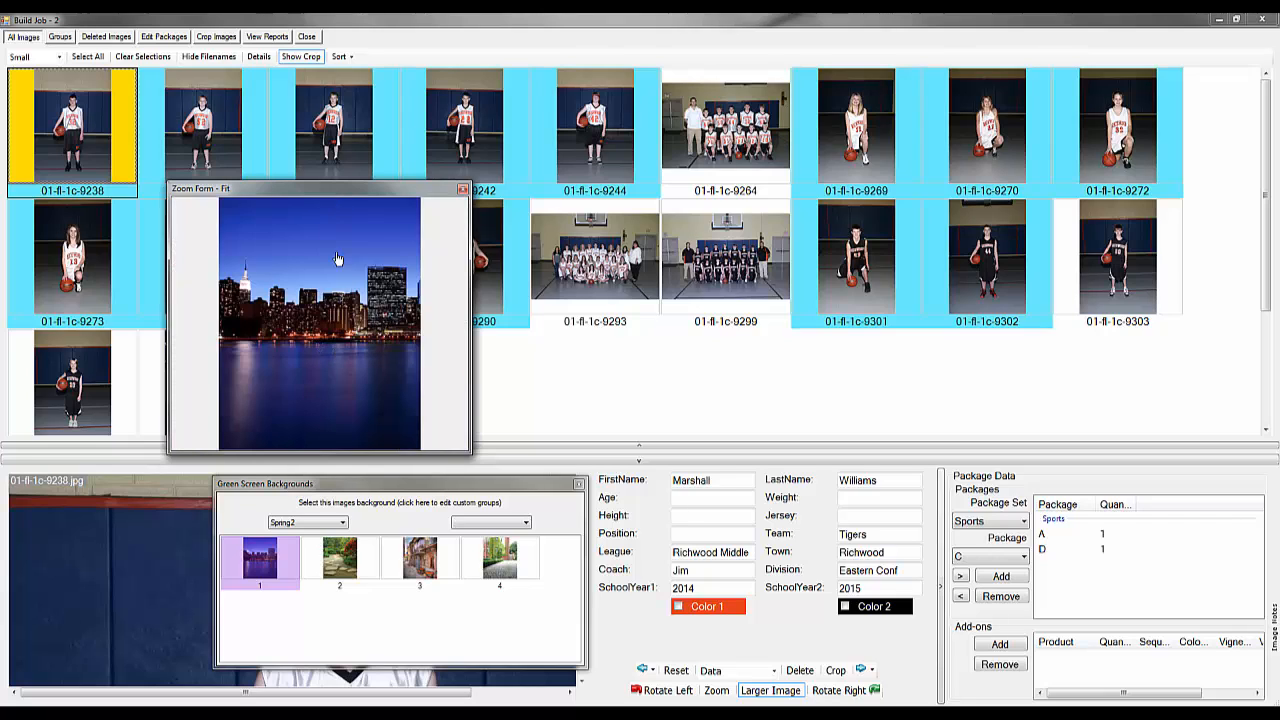
left_click(322, 344)
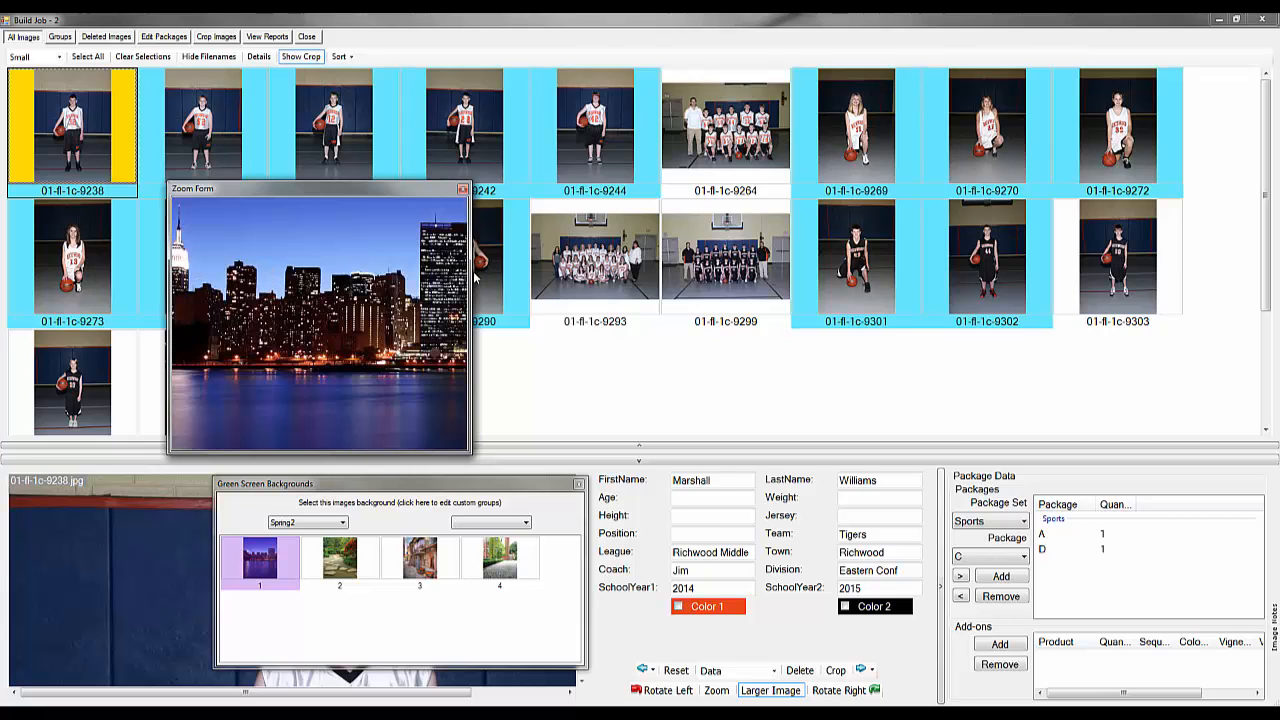
left_click_drag(471, 182, 783, 57)
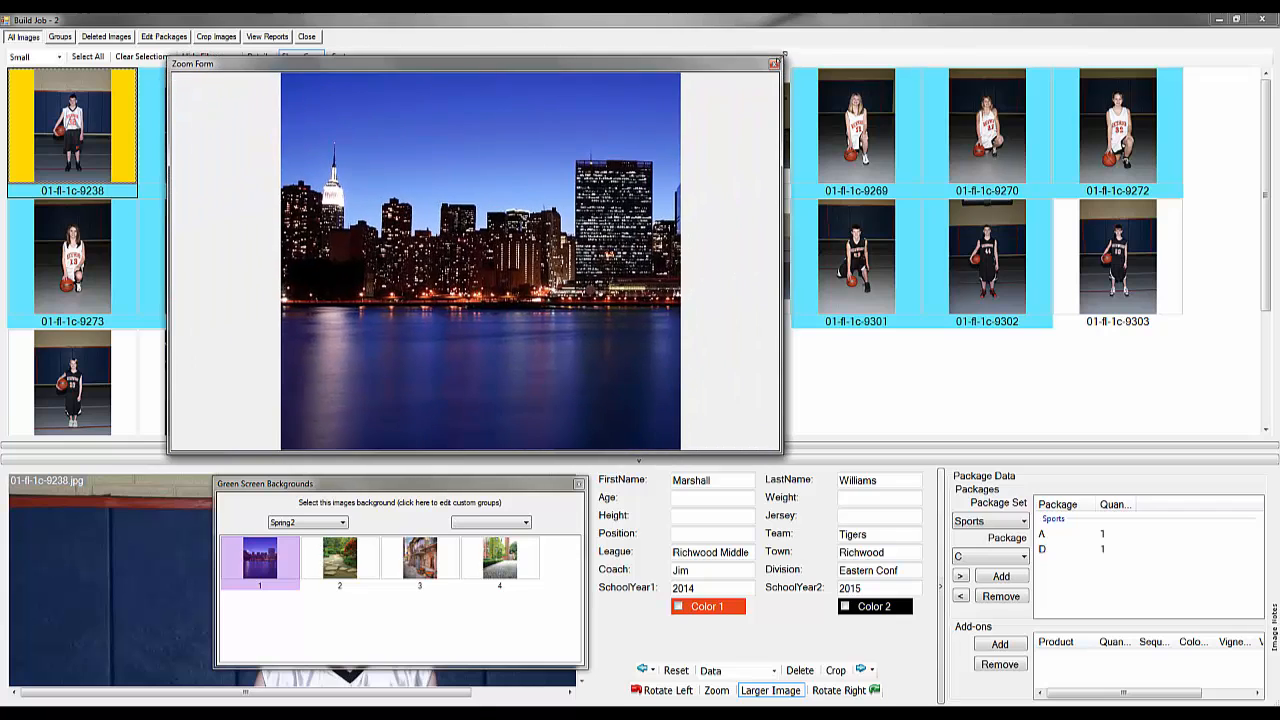
left_click(773, 64)
Select Spring2 background 2 for image 01-fl-1c-9238 and check its enlarged preview.
double_click(337, 572)
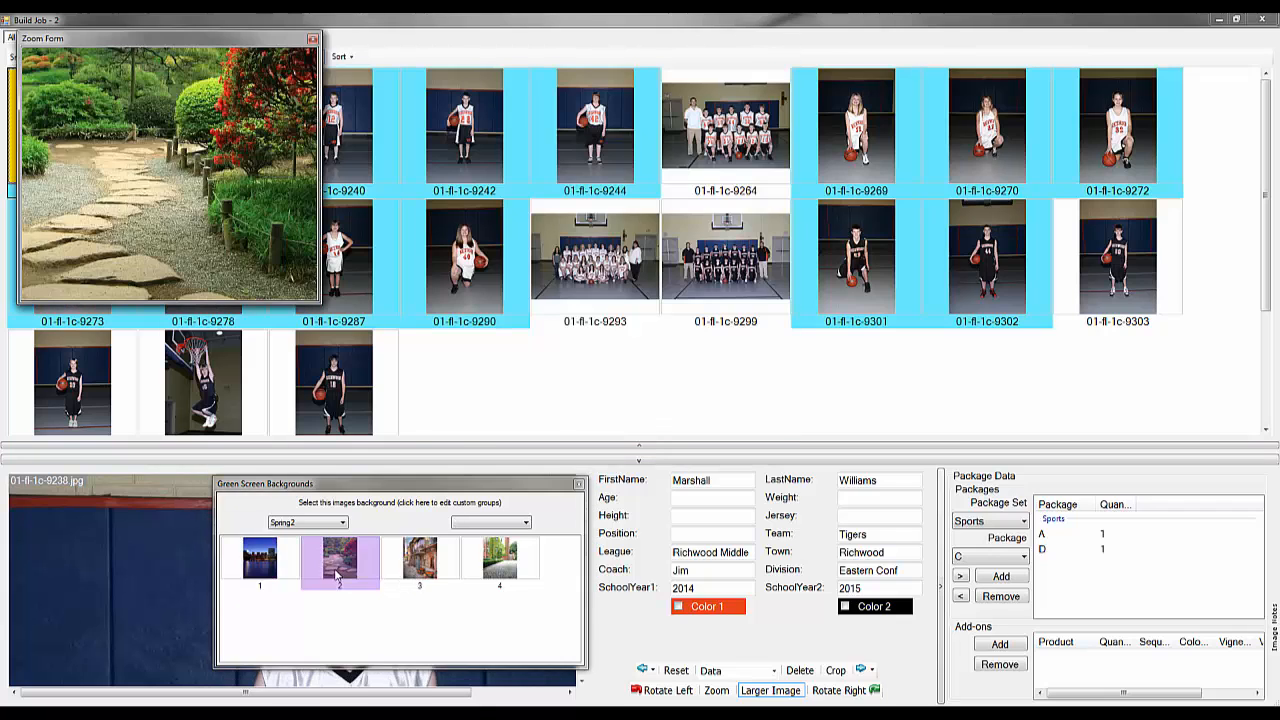
left_click(196, 213)
left_click(313, 40)
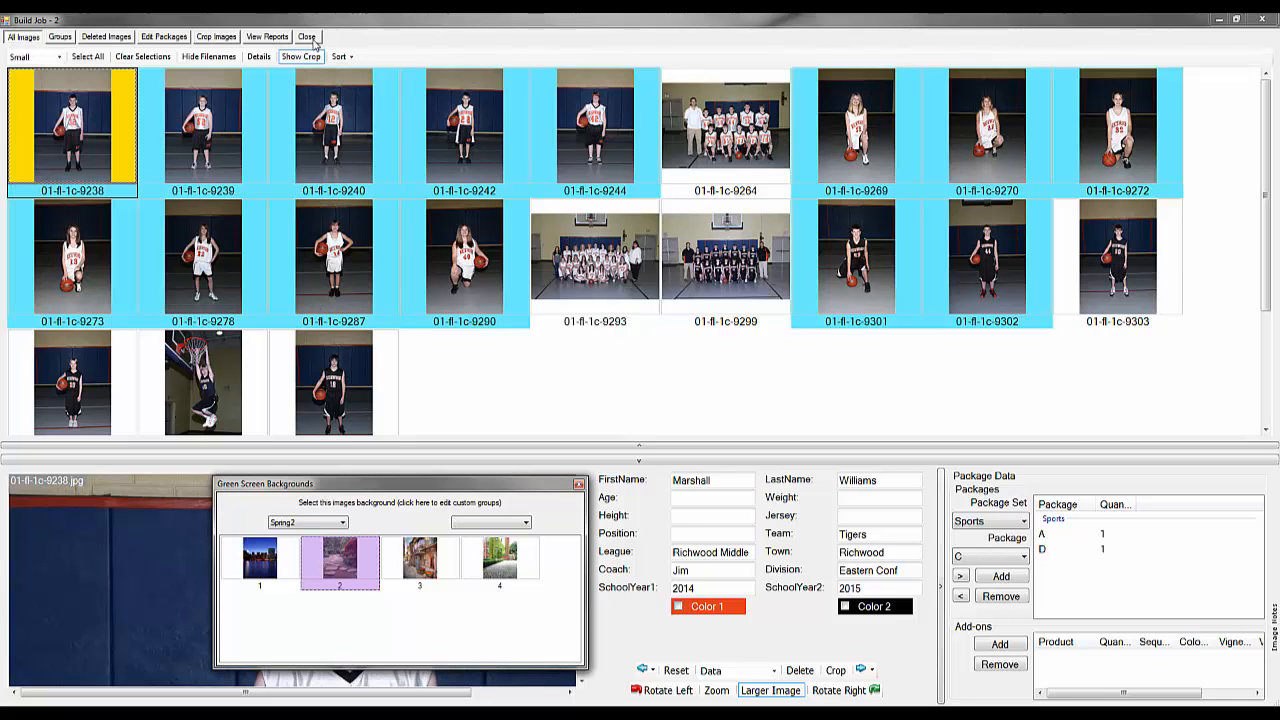
Assign Spring2 background 3 to image 01-fl-1c-9239, 4 to 9240, 1 to 9242 and 2 to 9244.
left_click(206, 128)
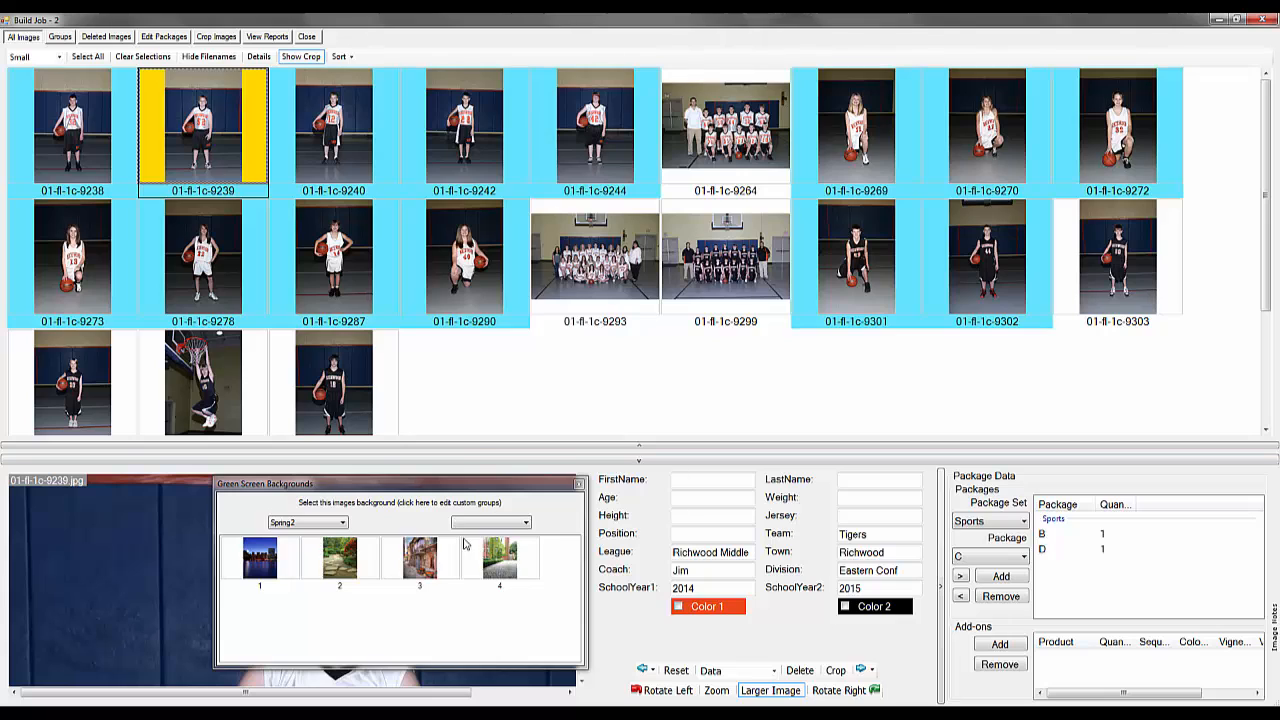
left_click(432, 568)
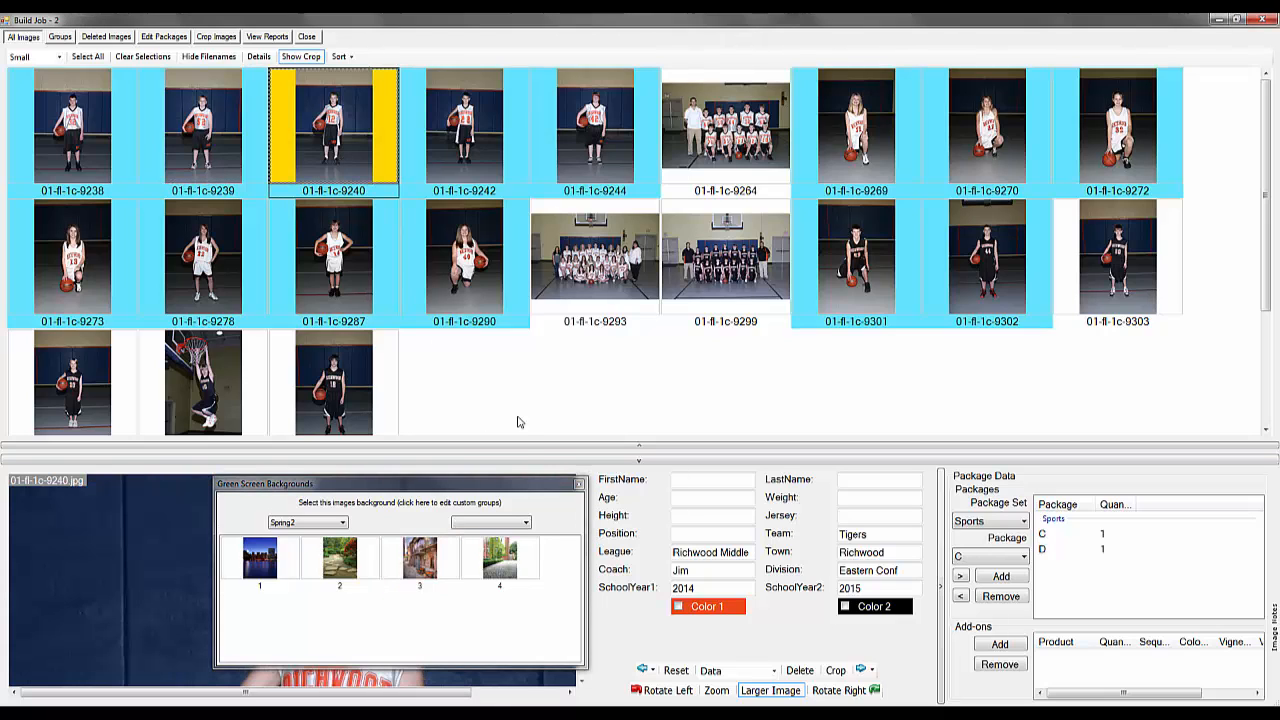
left_click(513, 557)
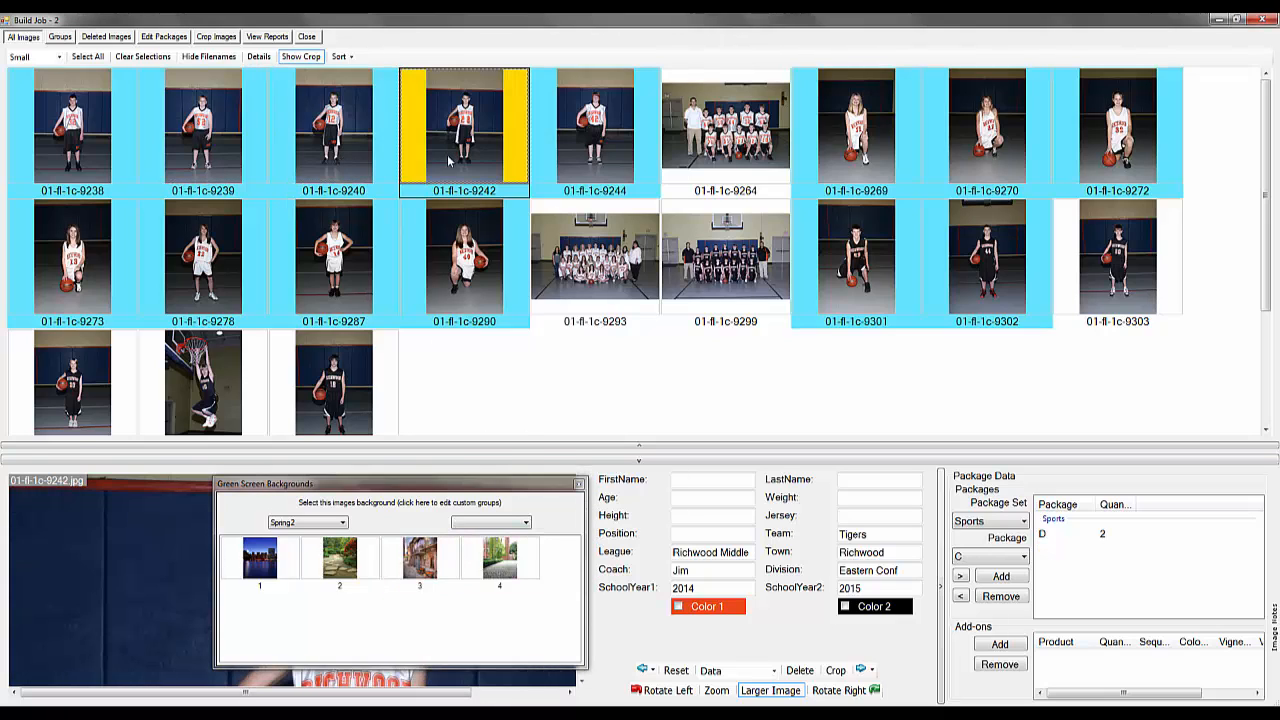
left_click(262, 558)
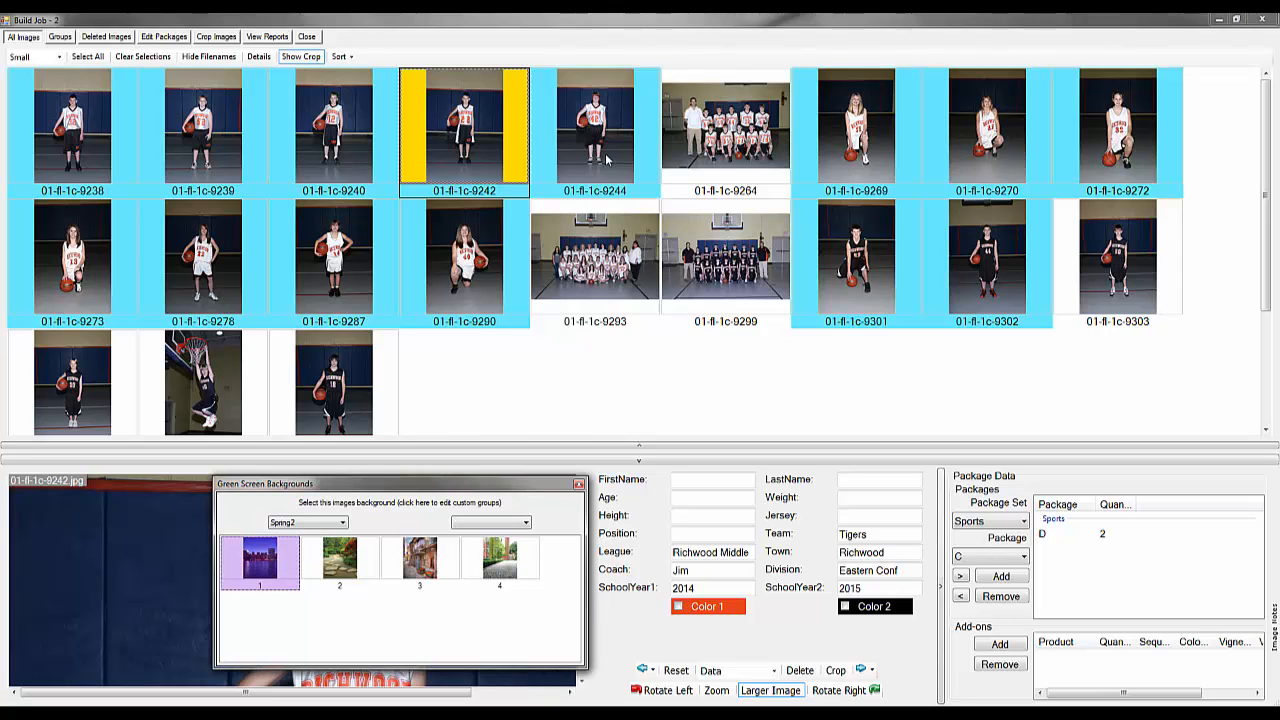
left_click(356, 558)
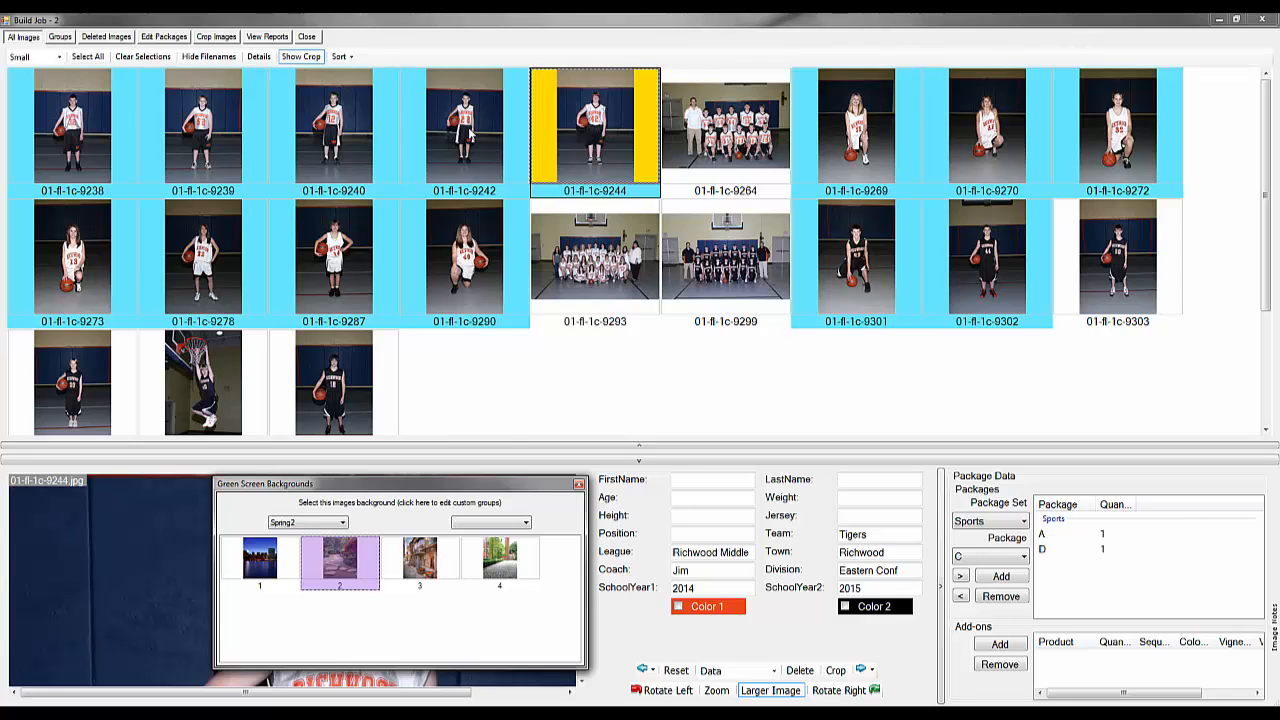
Check the background assigned to images 01-fl-1c-9242, 9240, 9239 and 9238.
left_click(470, 133)
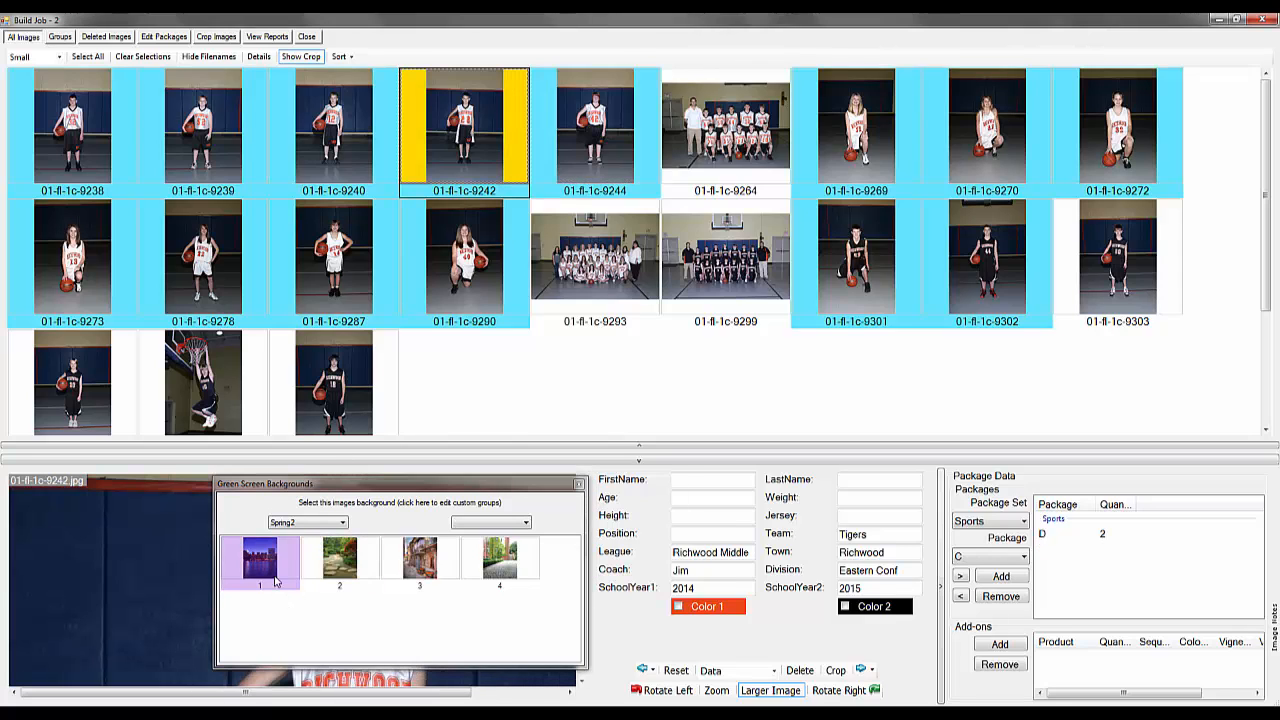
left_click(343, 155)
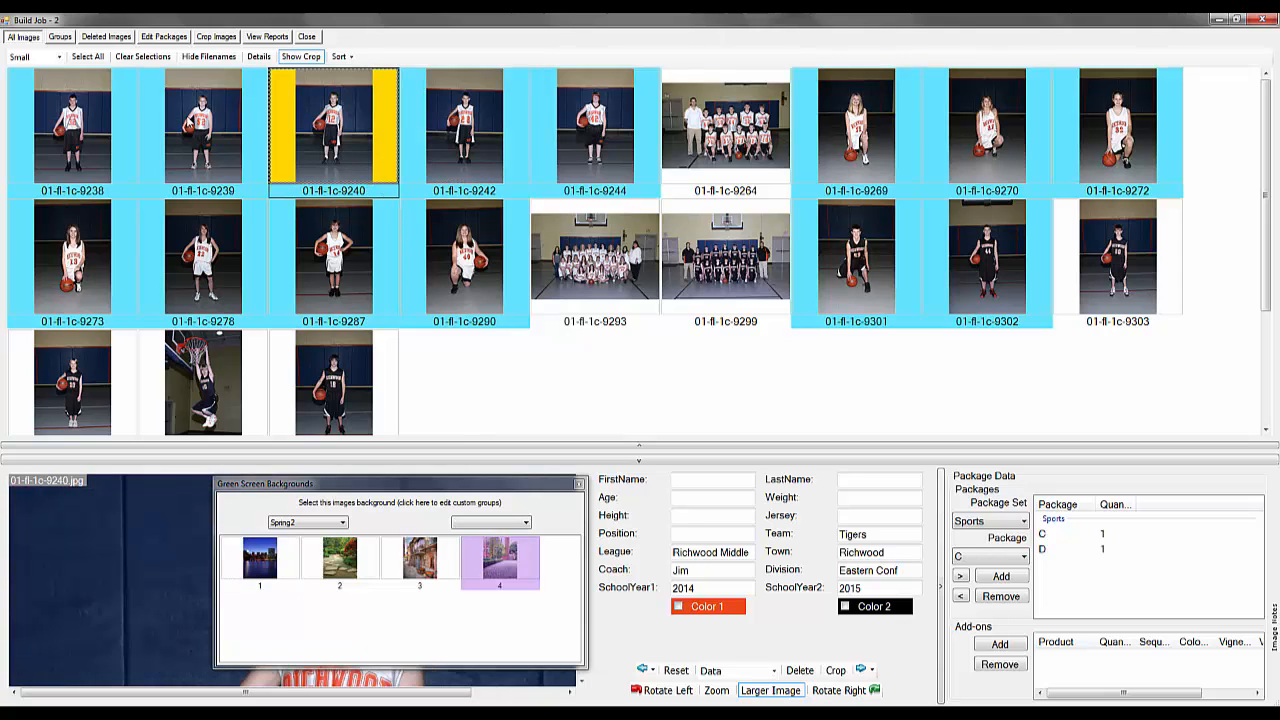
left_click(184, 120)
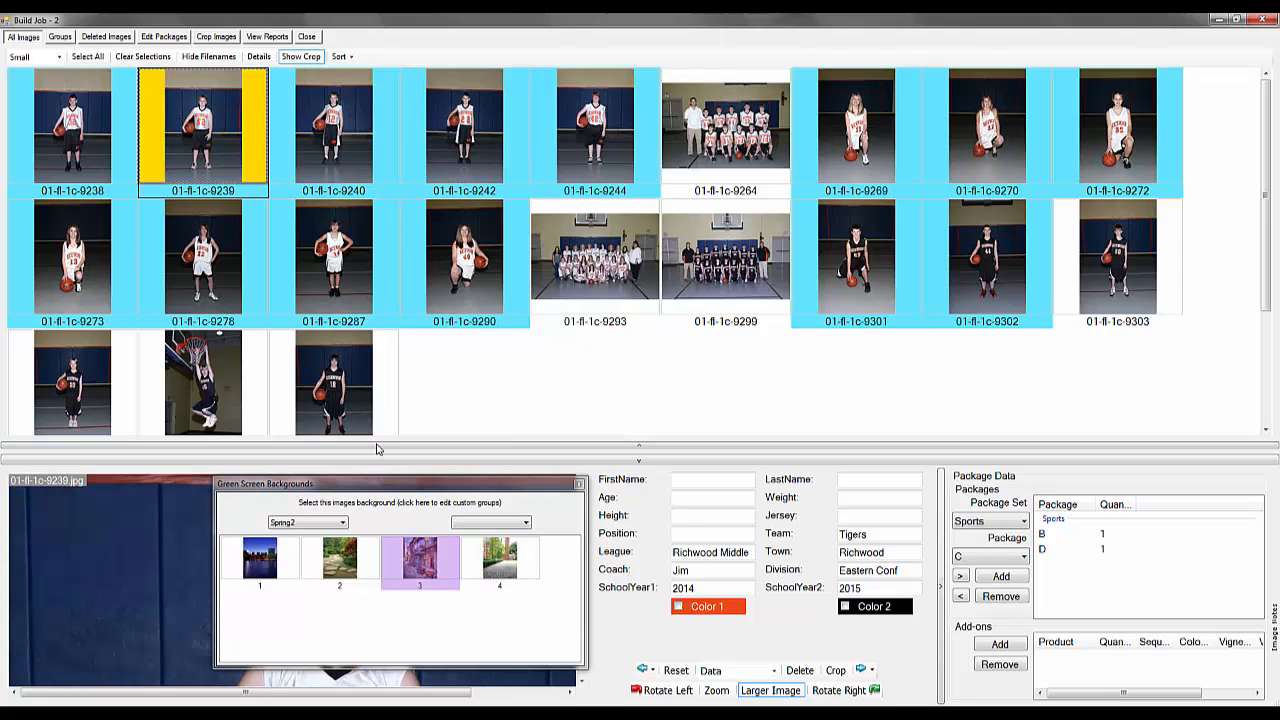
left_click(90, 147)
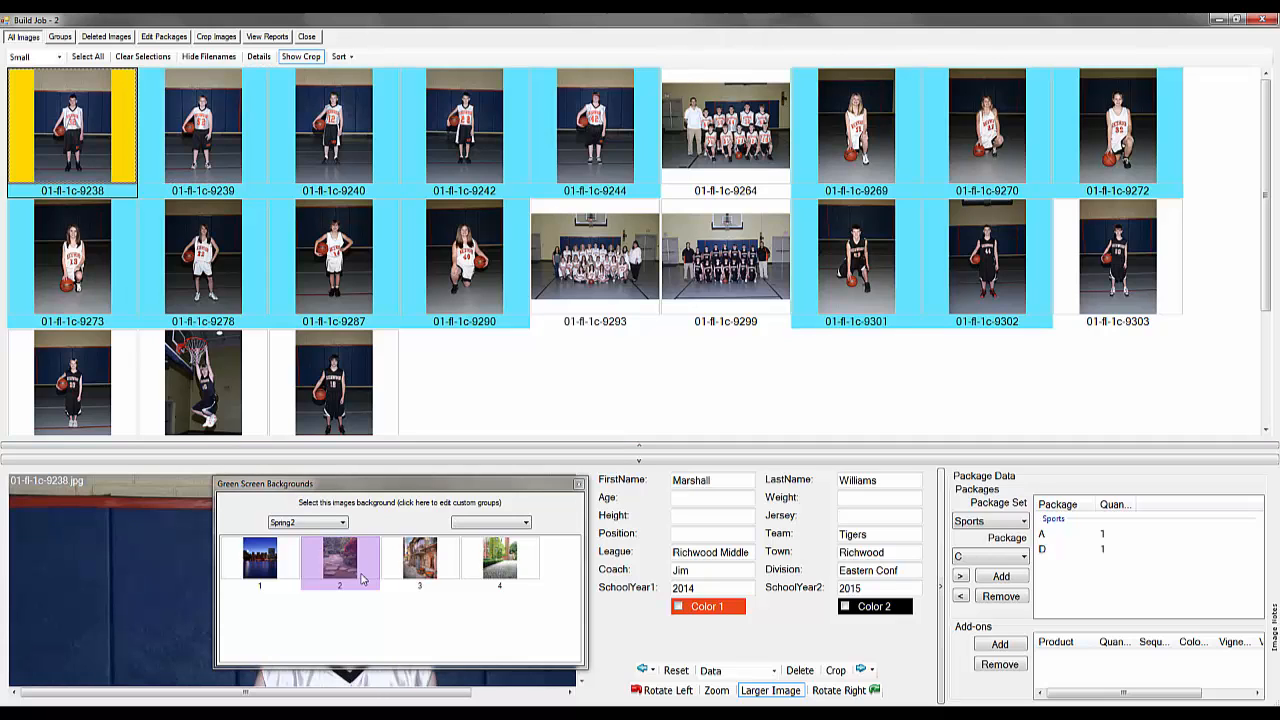
Move the Green Screen Backgrounds dialog off the large image preview and close it.
left_click_drag(459, 489, 664, 342)
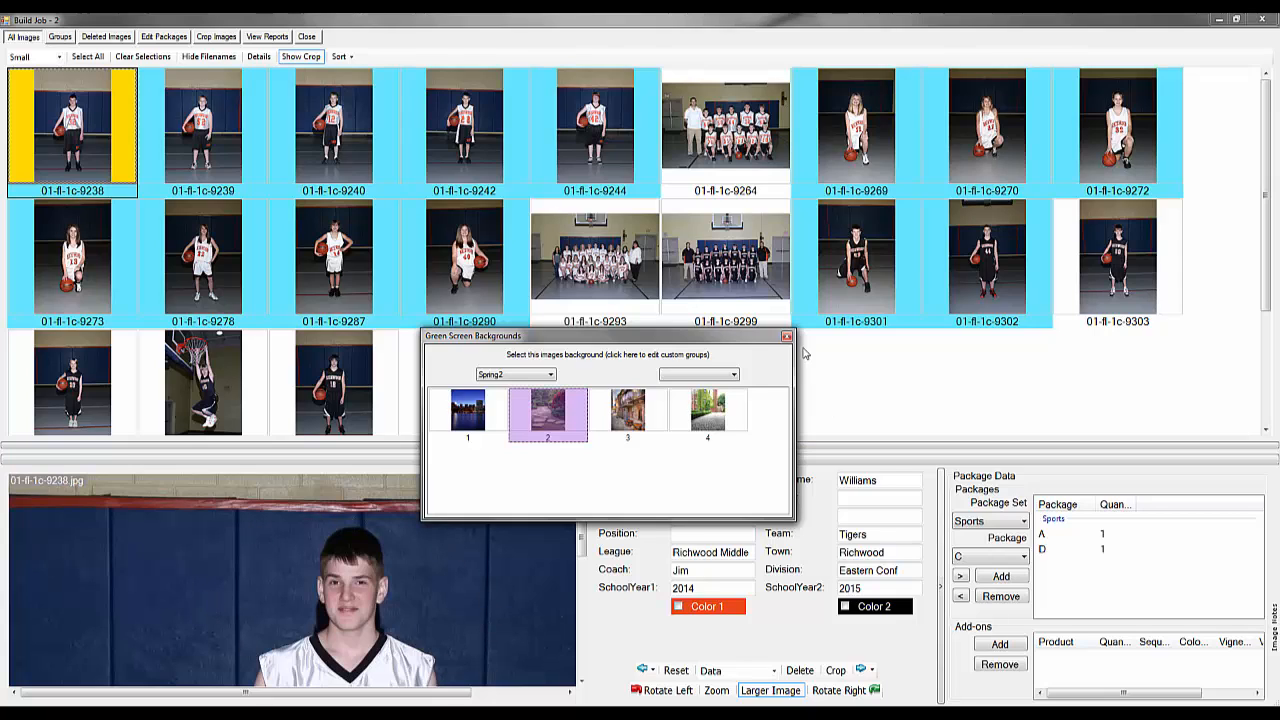
left_click_drag(727, 338, 725, 350)
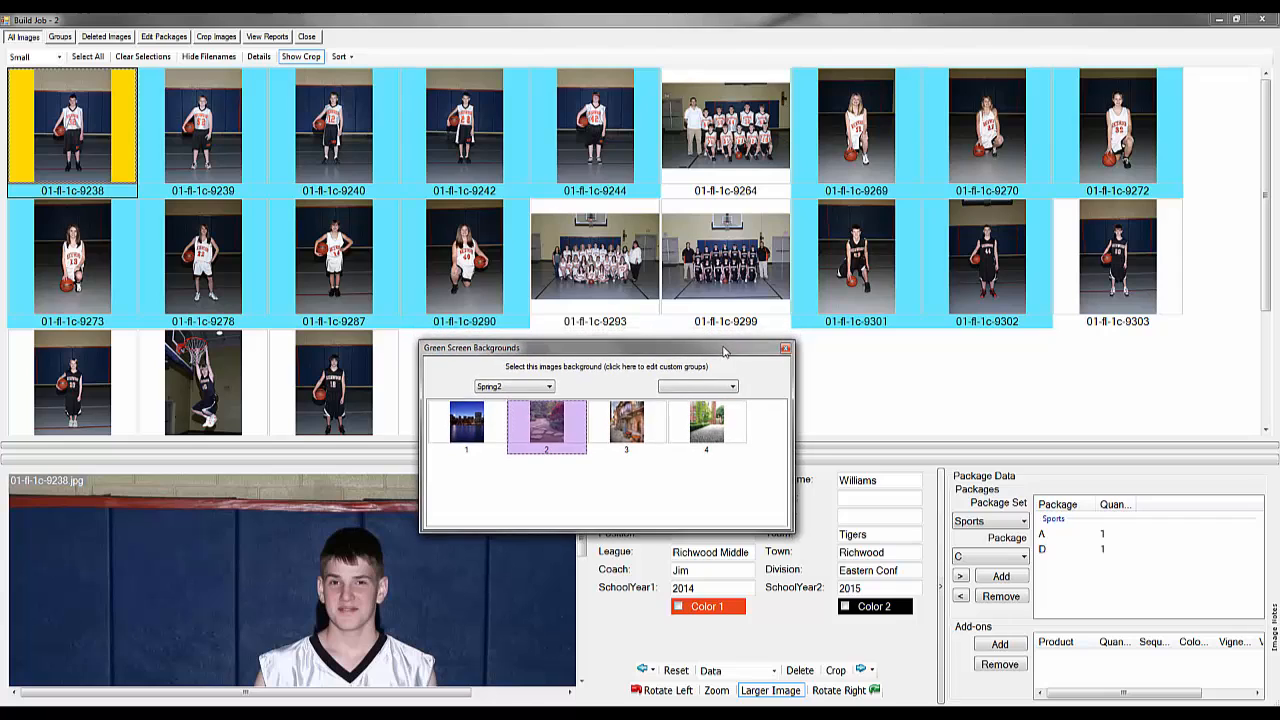
left_click(786, 350)
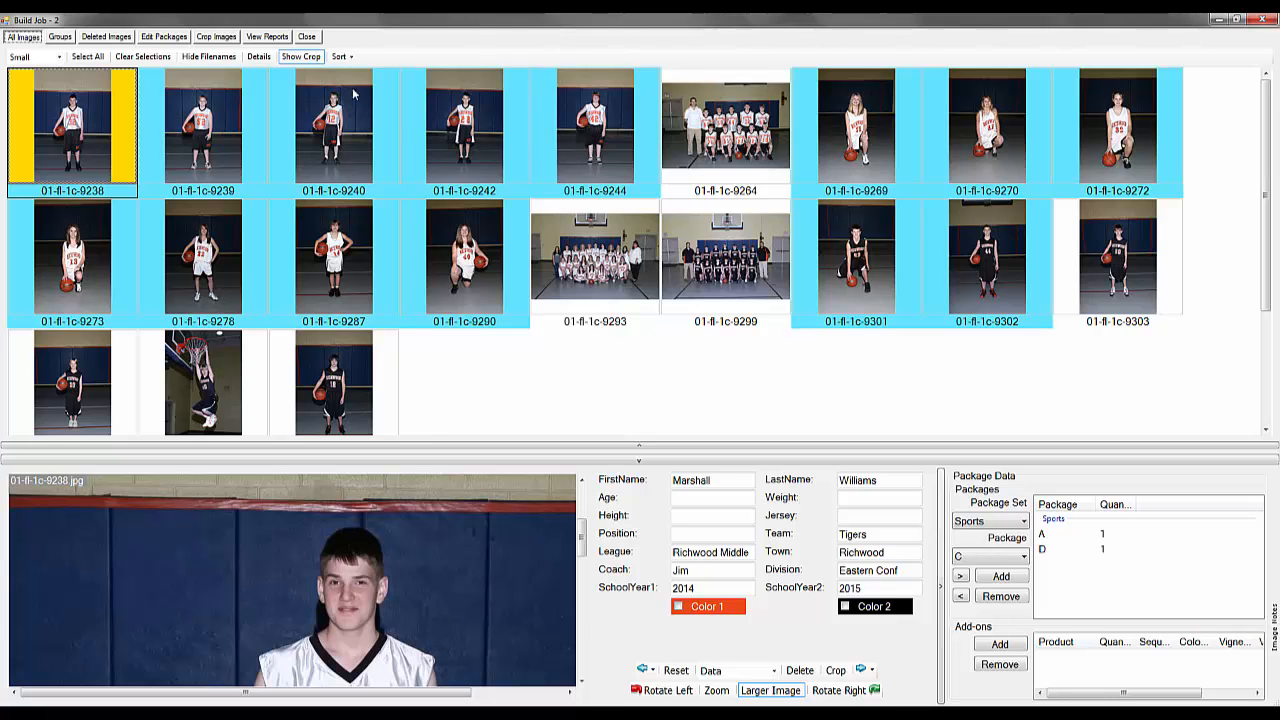
Generate the Order Summary report for the job, review its package and product summaries, and close it.
left_click(260, 37)
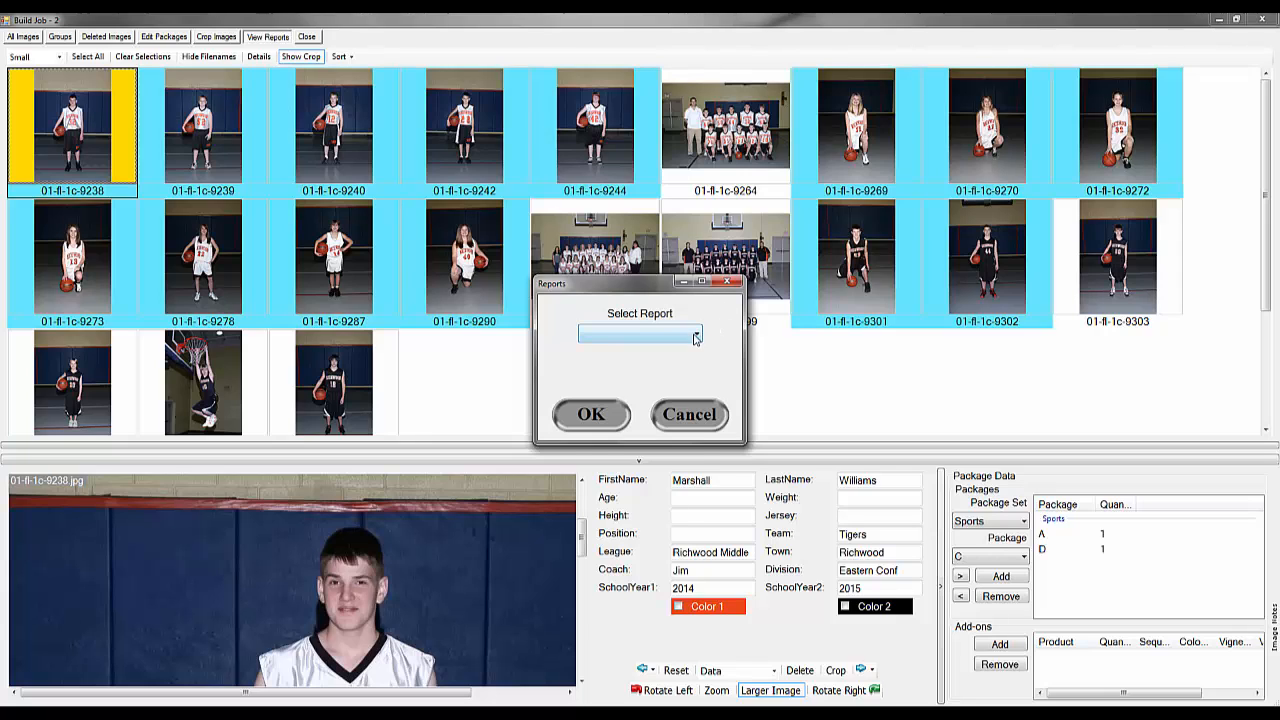
left_click(695, 335)
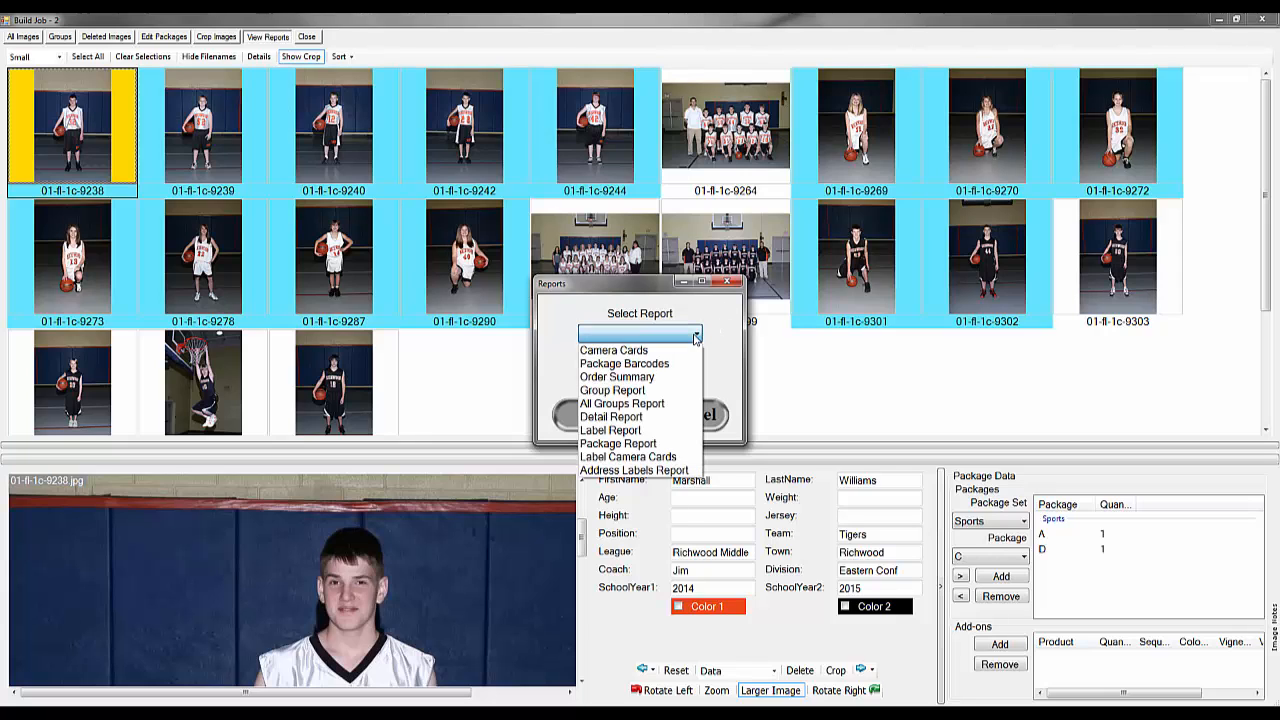
left_click(651, 379)
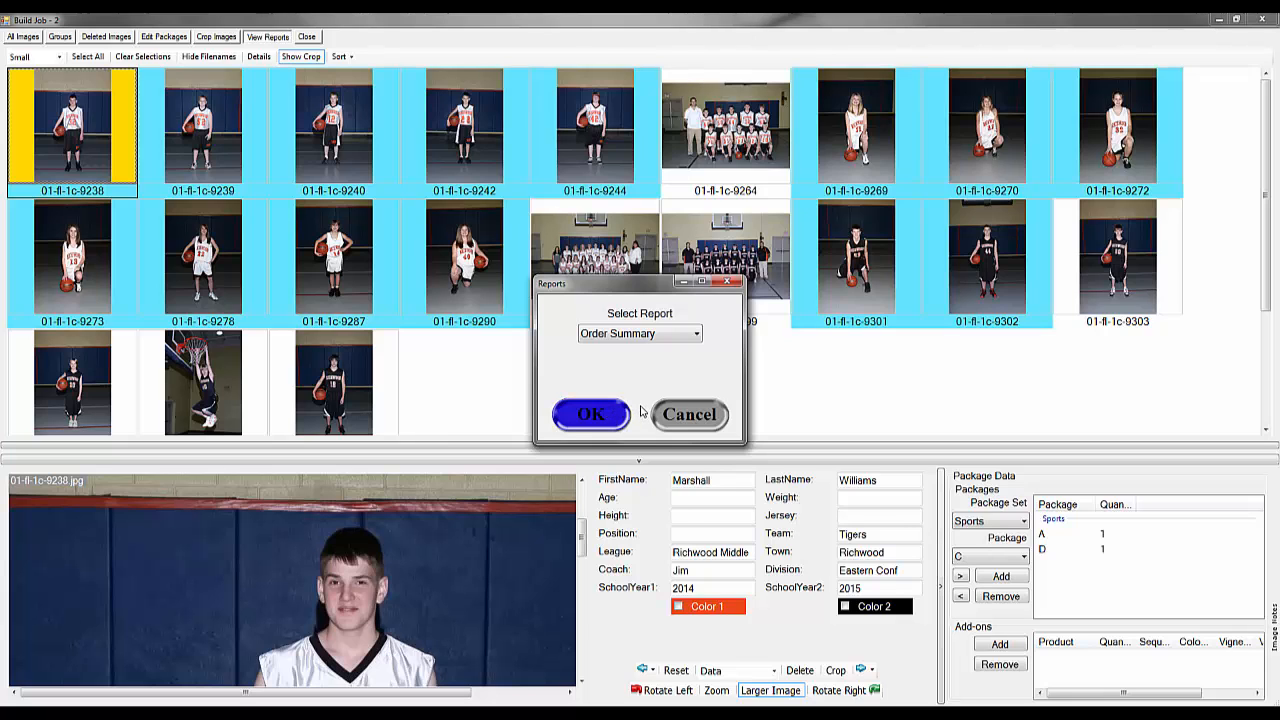
left_click(641, 412)
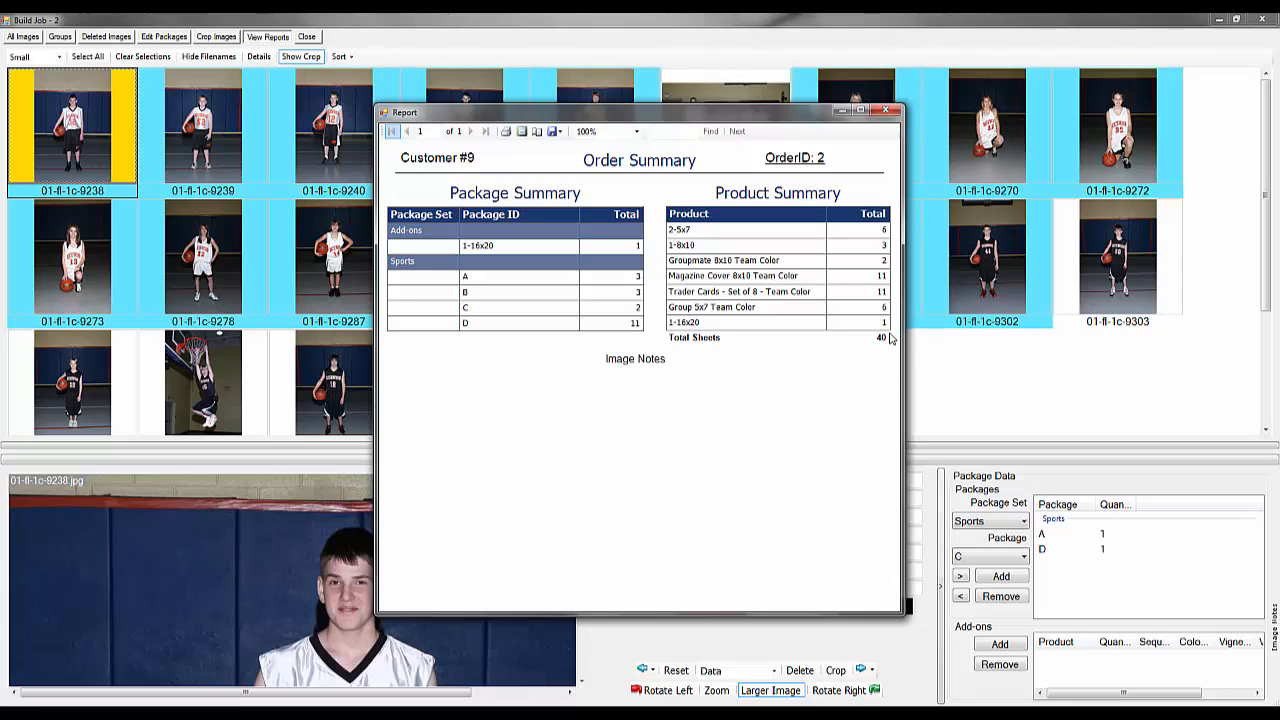
left_click(893, 110)
Generate the Detail Report sorted by ImageID, display it in print layout, and go to page 2.
left_click(684, 337)
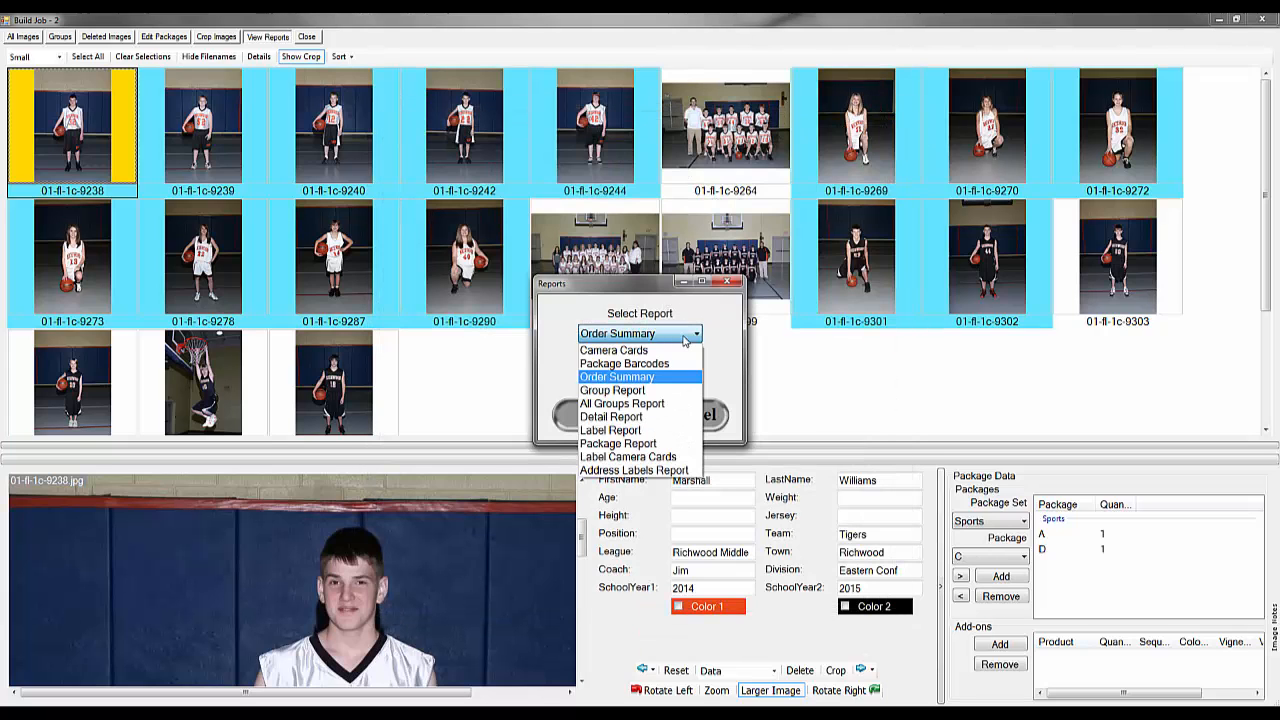
left_click(648, 418)
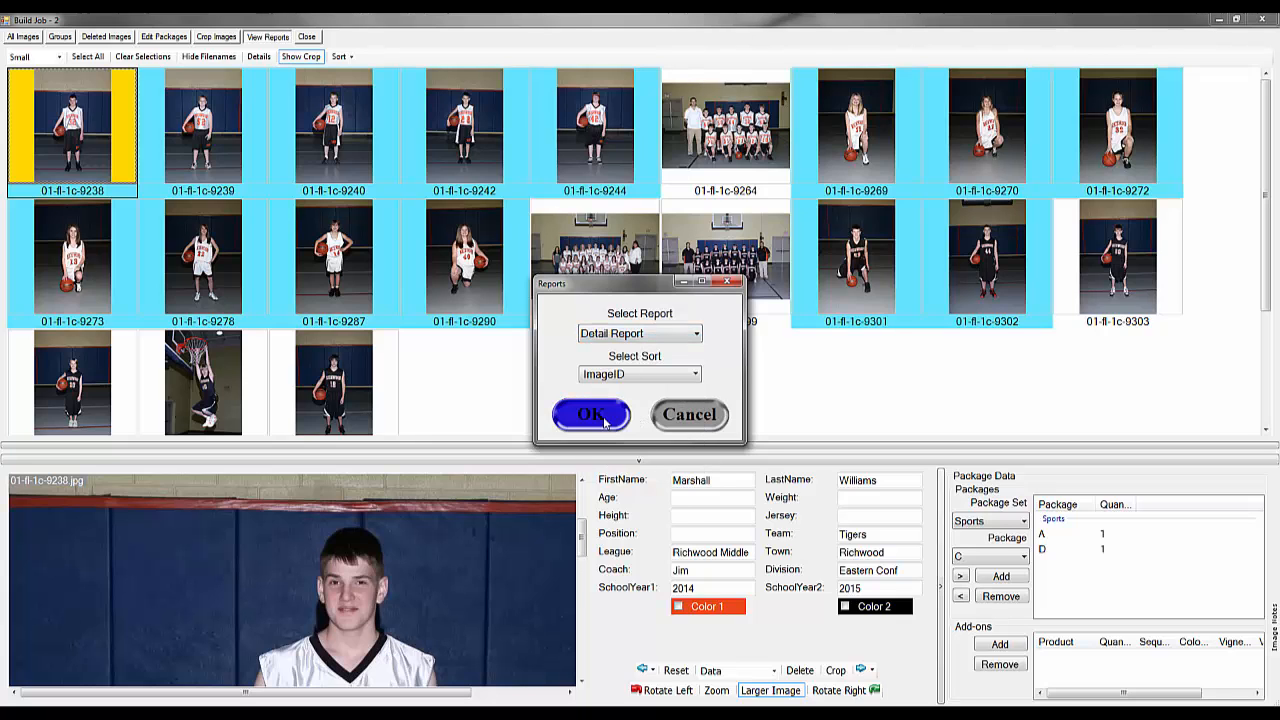
left_click(603, 418)
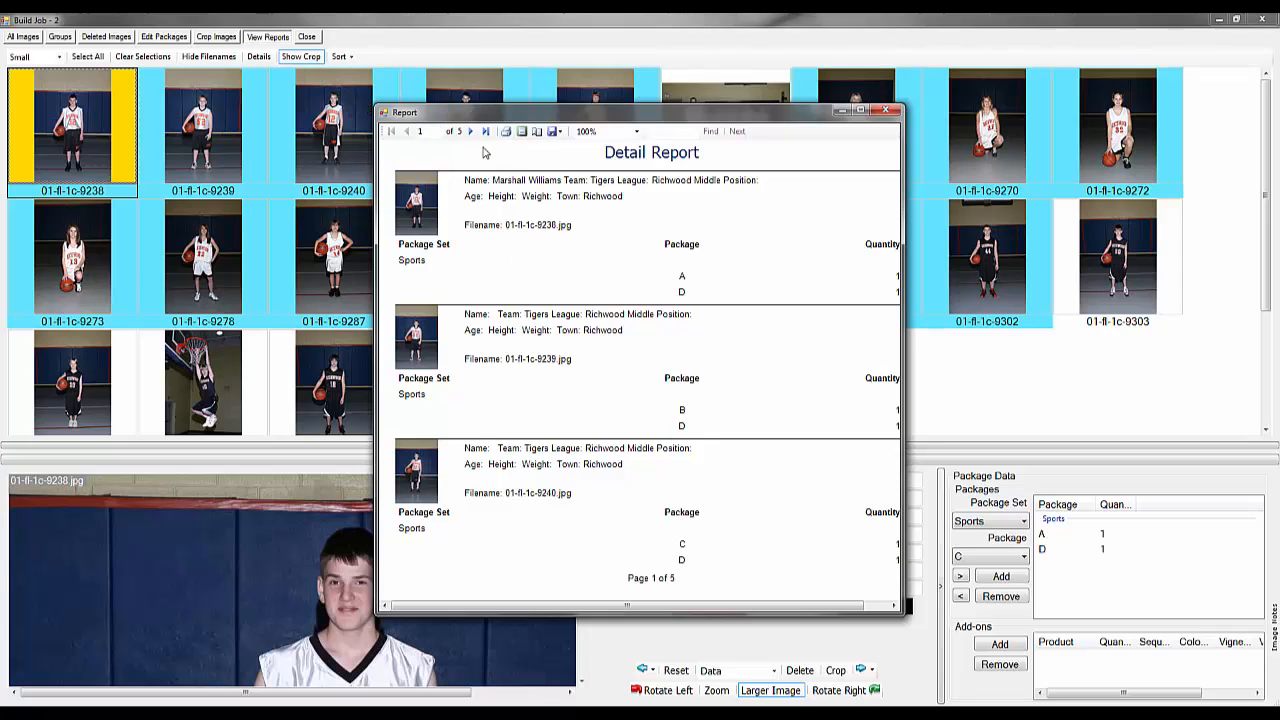
left_click(514, 133)
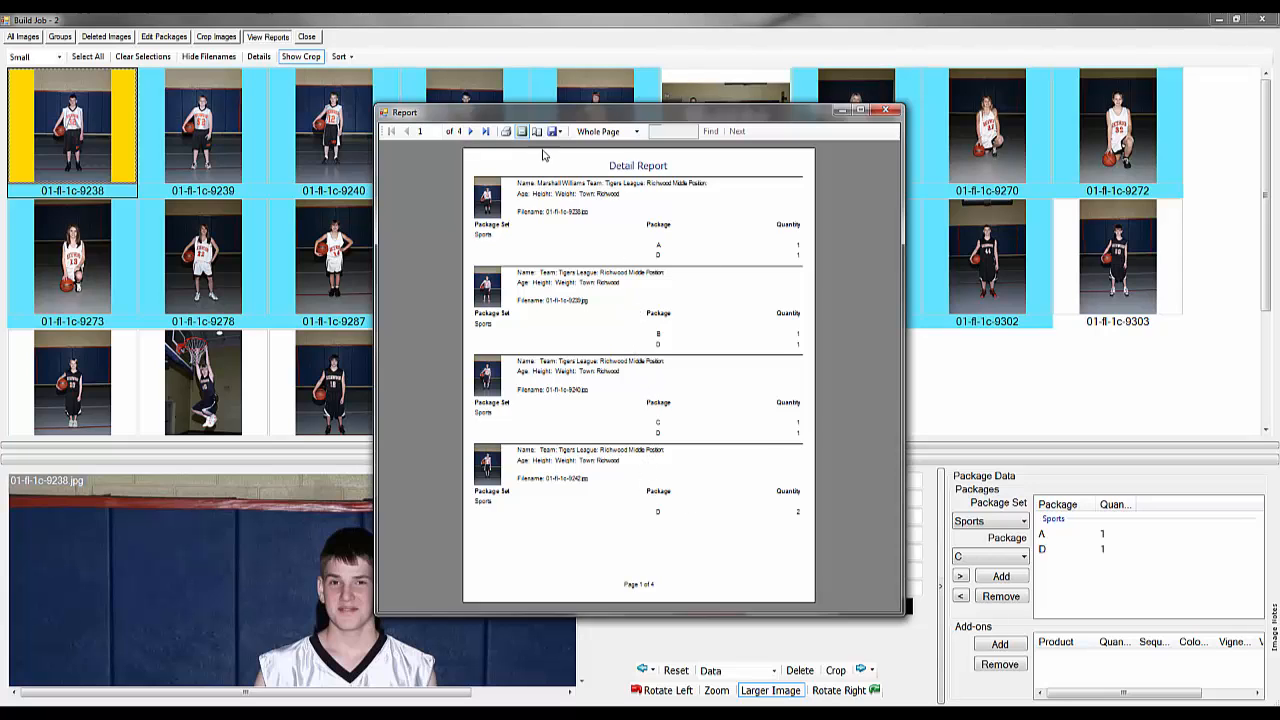
left_click(472, 131)
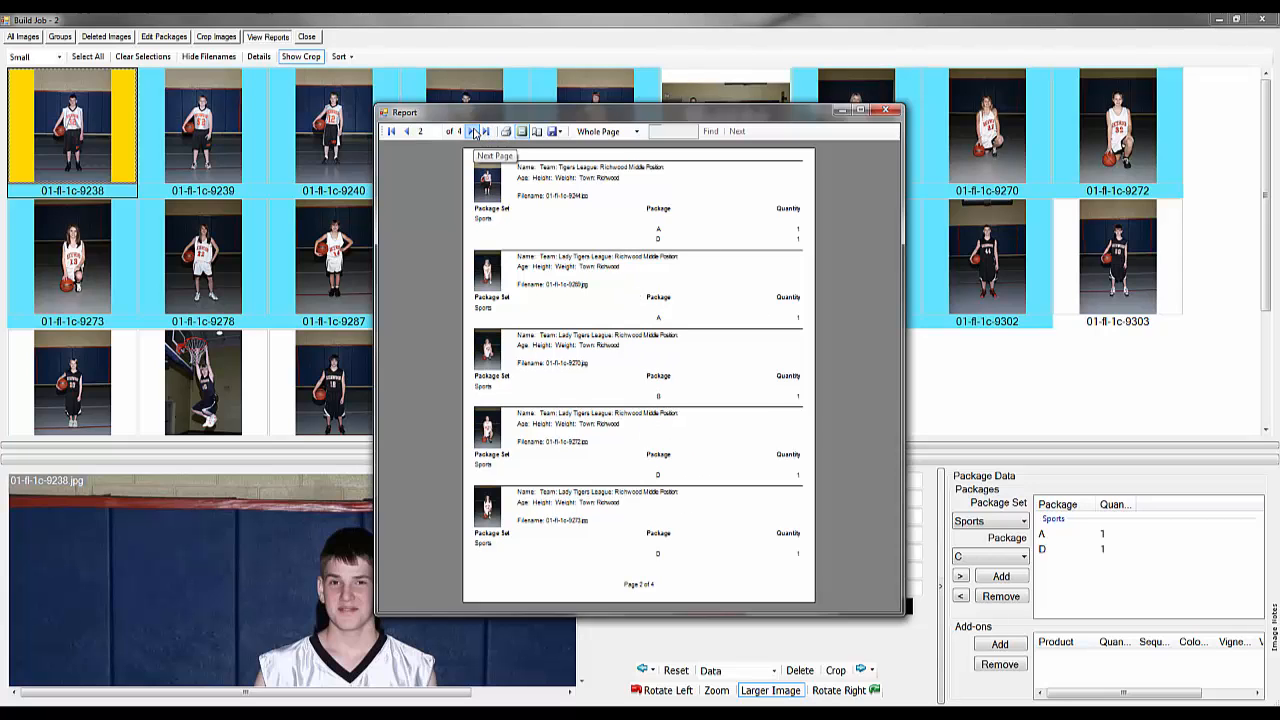
Page forward to the order summary on page 4 of the Detail Report, review it, and close the report.
left_click(473, 131)
left_click(473, 131)
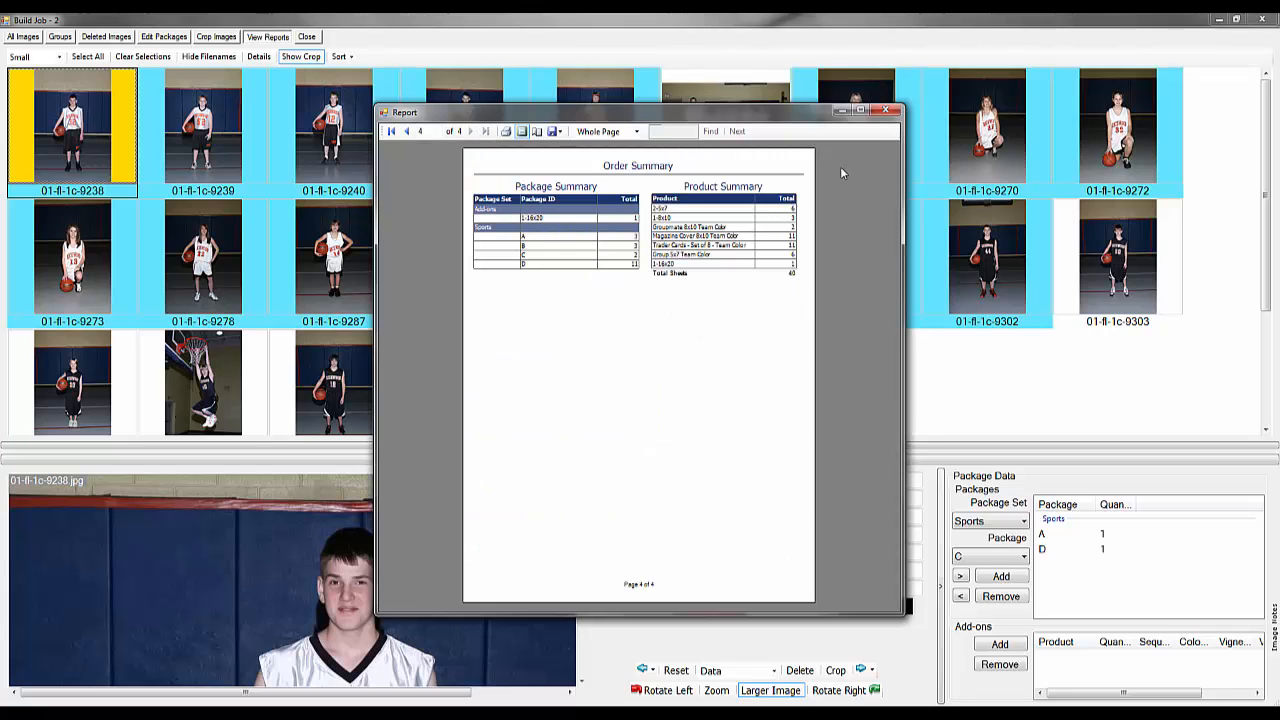
left_click(886, 113)
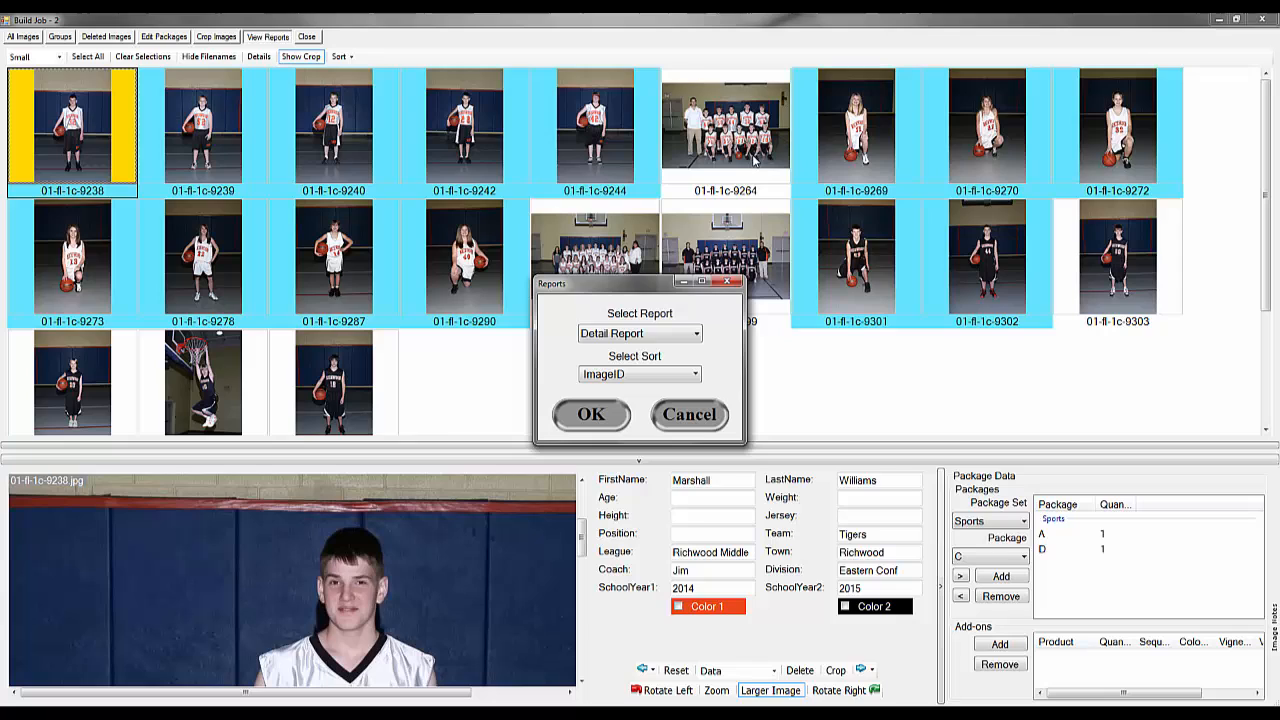
Generate the Group Report for the first Tigers group in the group list.
left_click(673, 336)
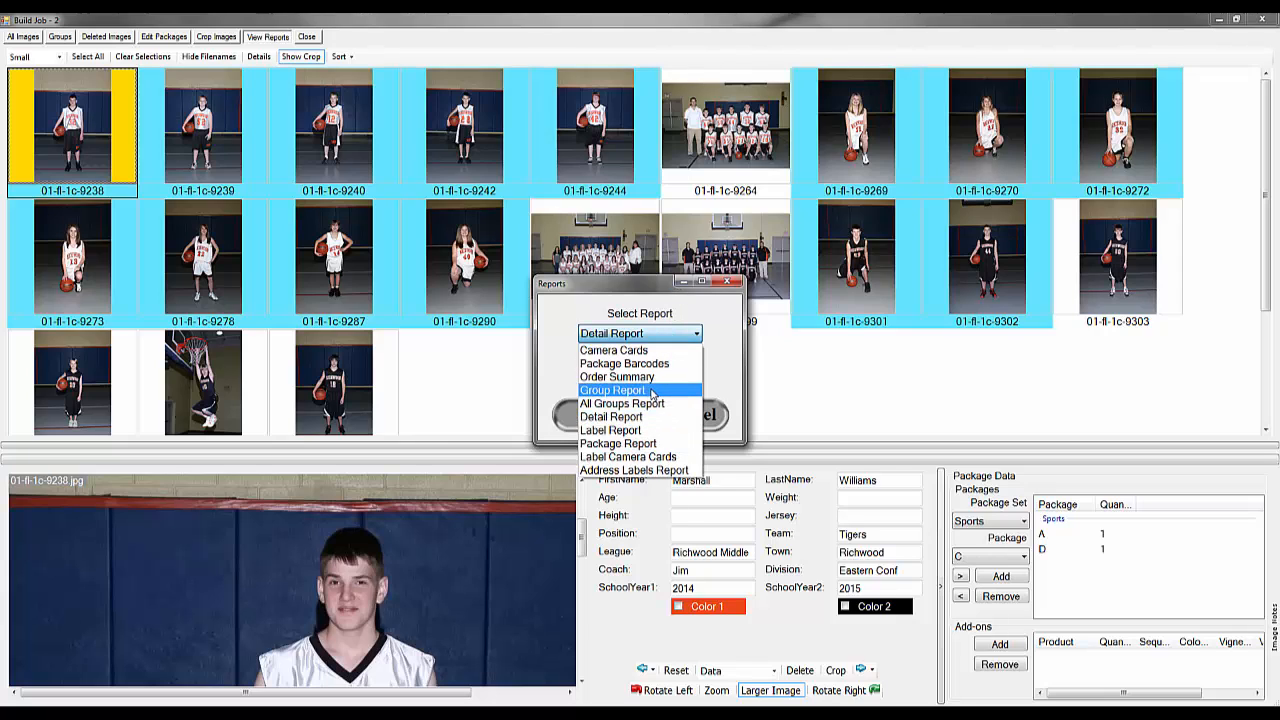
left_click(656, 391)
left_click(670, 378)
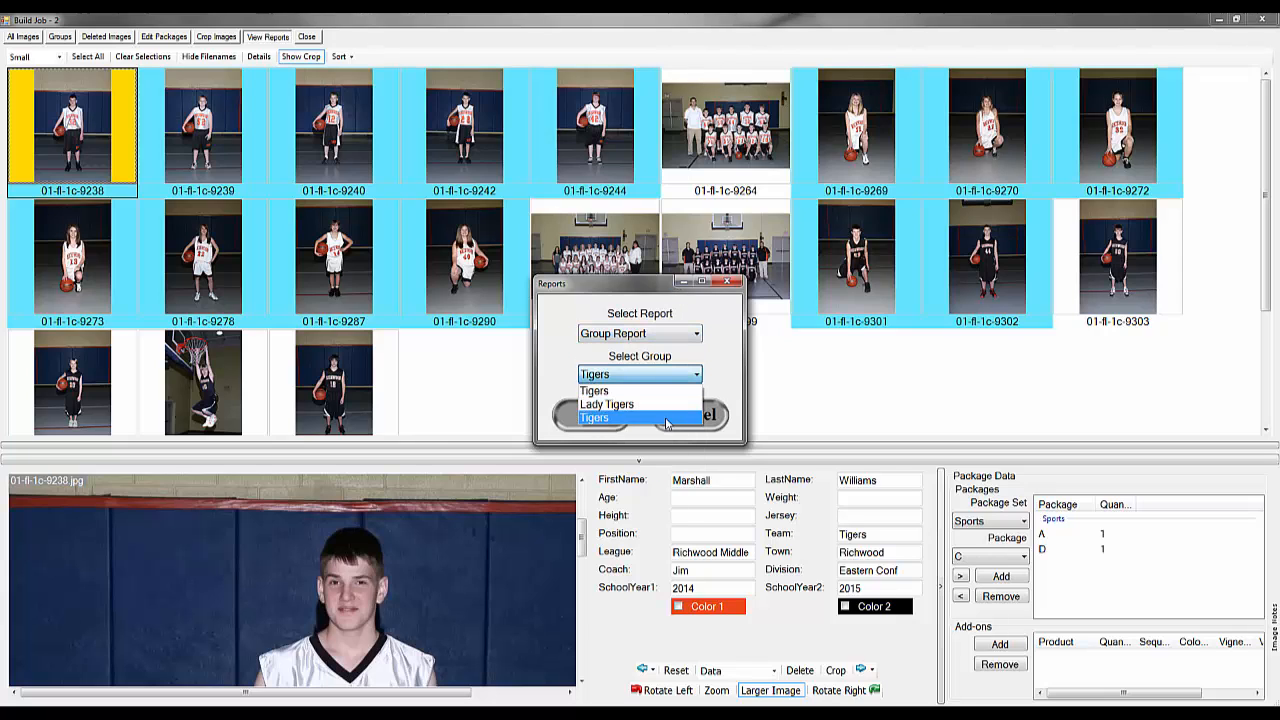
left_click(670, 392)
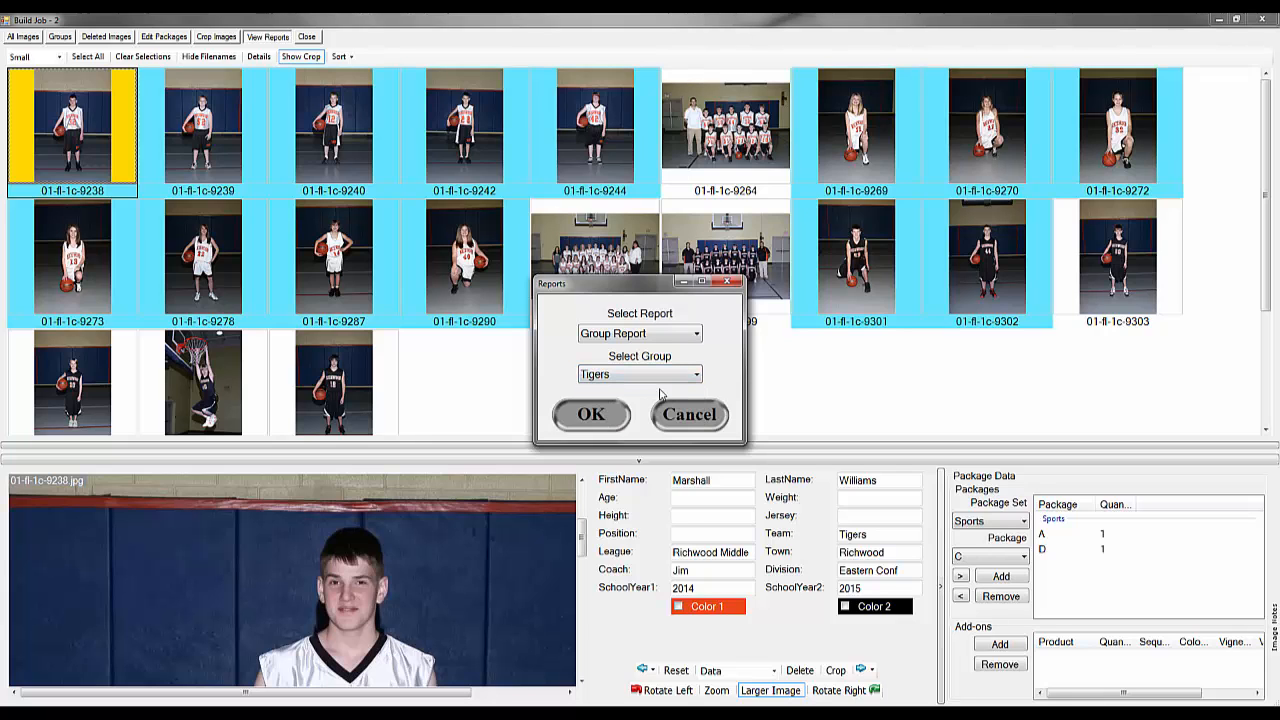
left_click(603, 413)
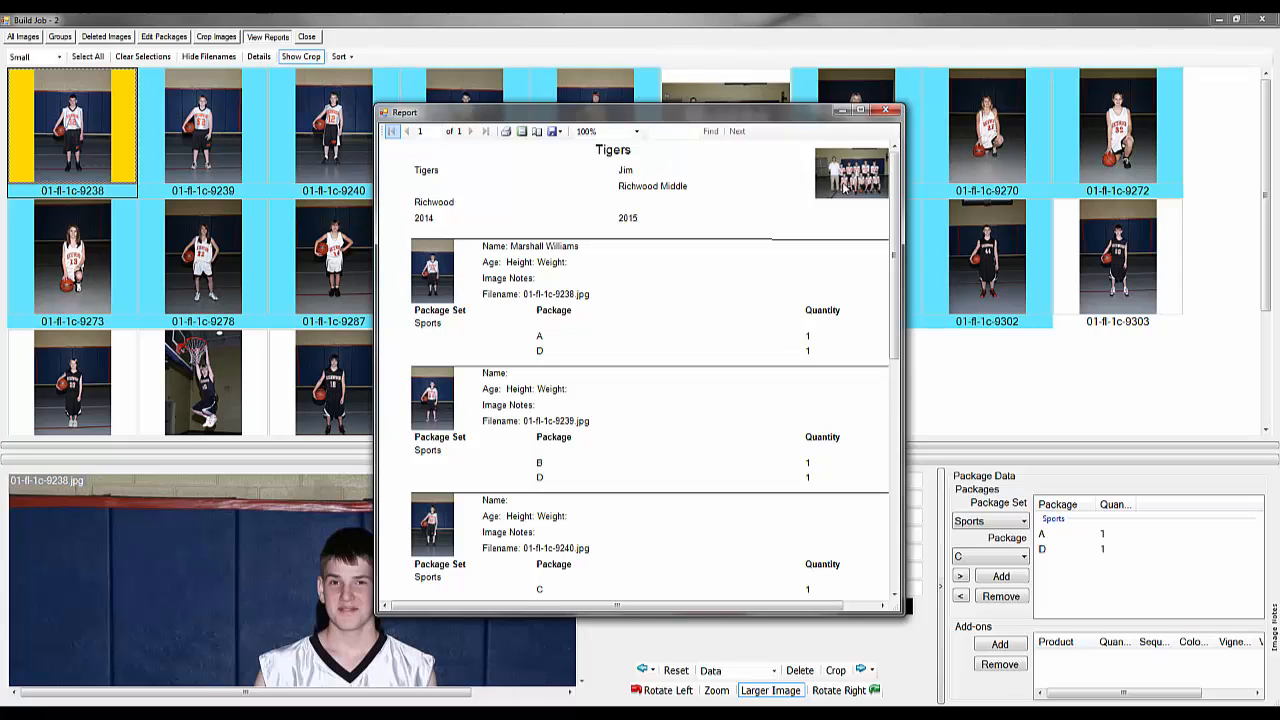
Review the Tigers Group Report in print layout through its page 2 group summary, then close the report and the Reports dialog.
left_click(521, 131)
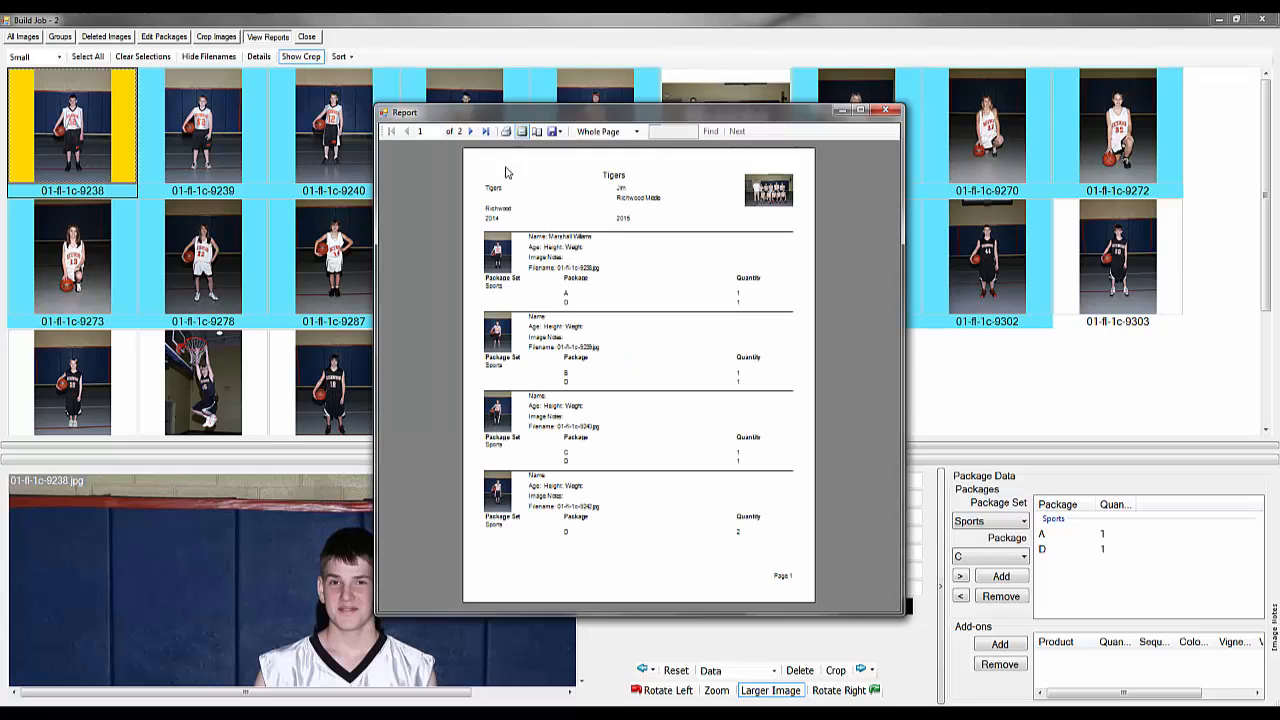
left_click(470, 131)
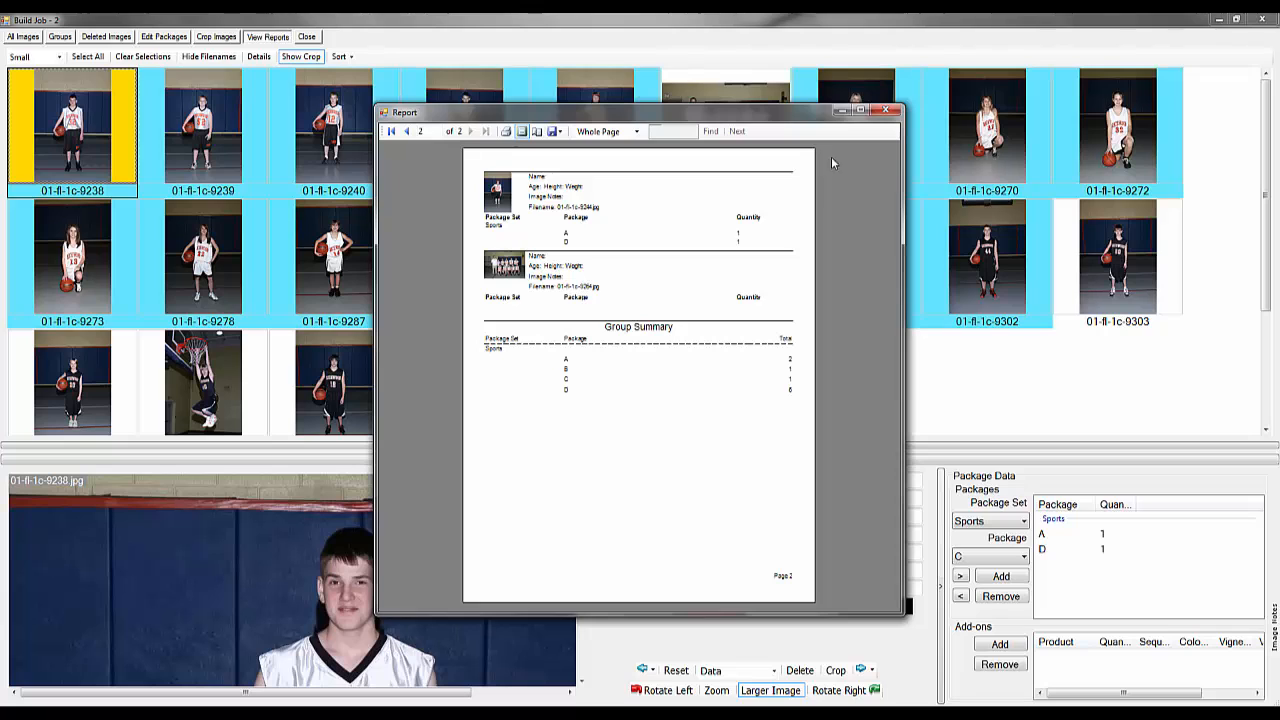
left_click(898, 110)
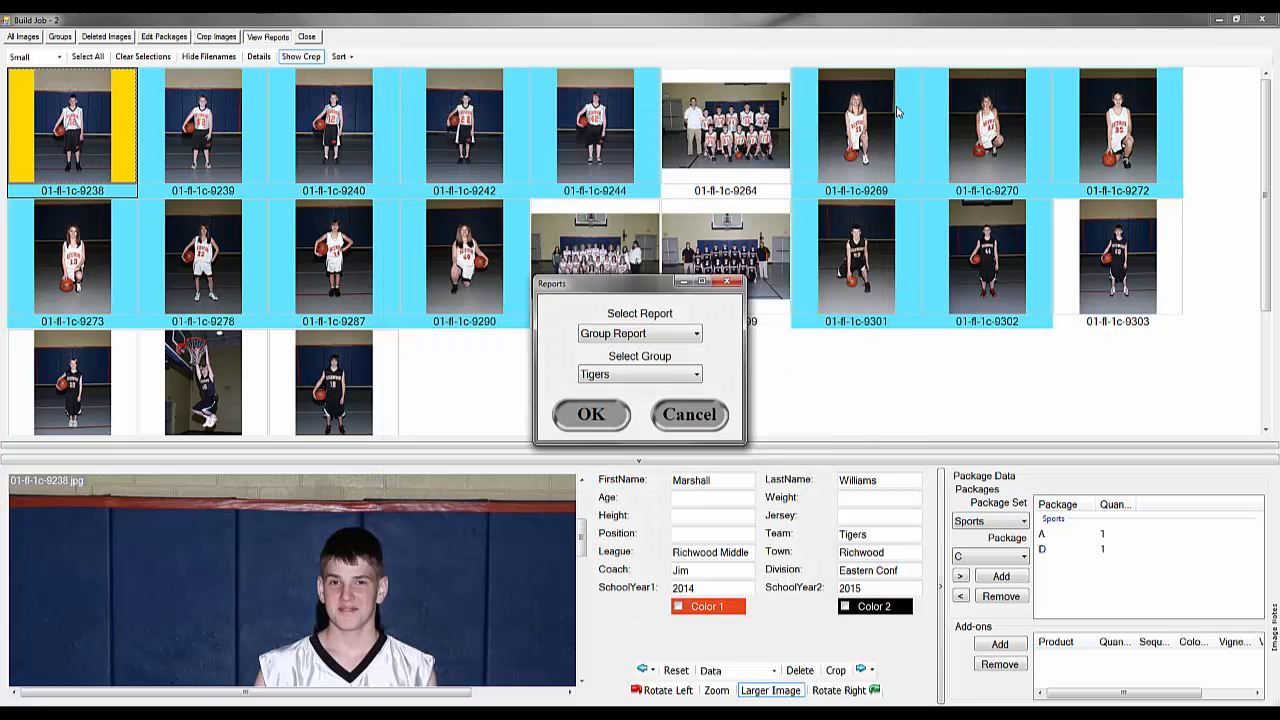
left_click(697, 418)
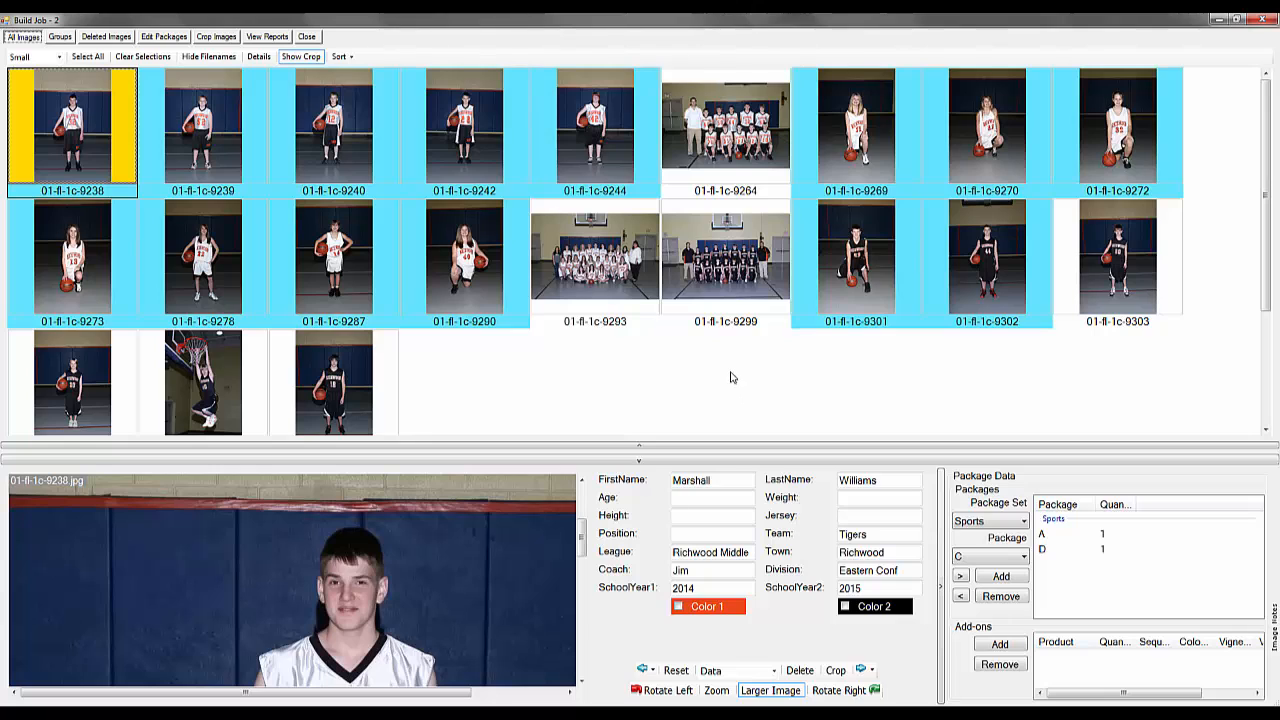
Check the packages assigned to images 01-fl-1c-9239, 9240, 9242 and 9244.
left_click(208, 144)
left_click(336, 144)
left_click(465, 142)
left_click(592, 140)
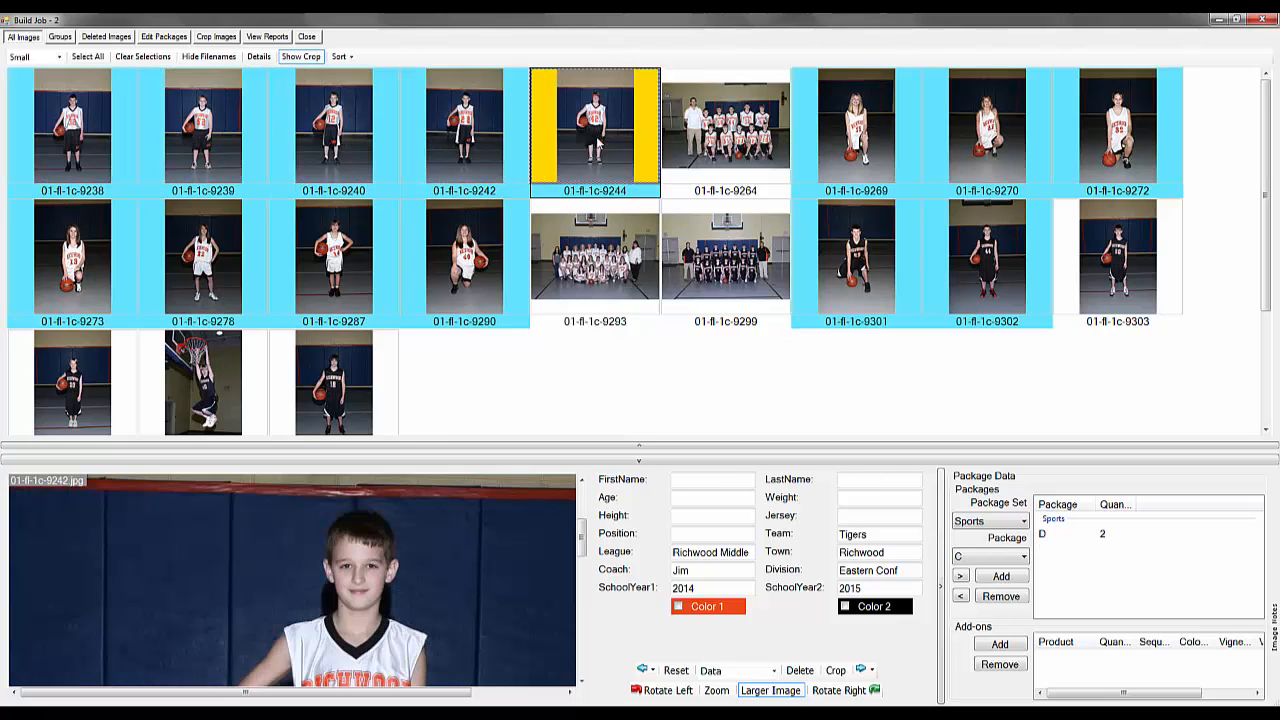
left_click(468, 140)
left_click(365, 137)
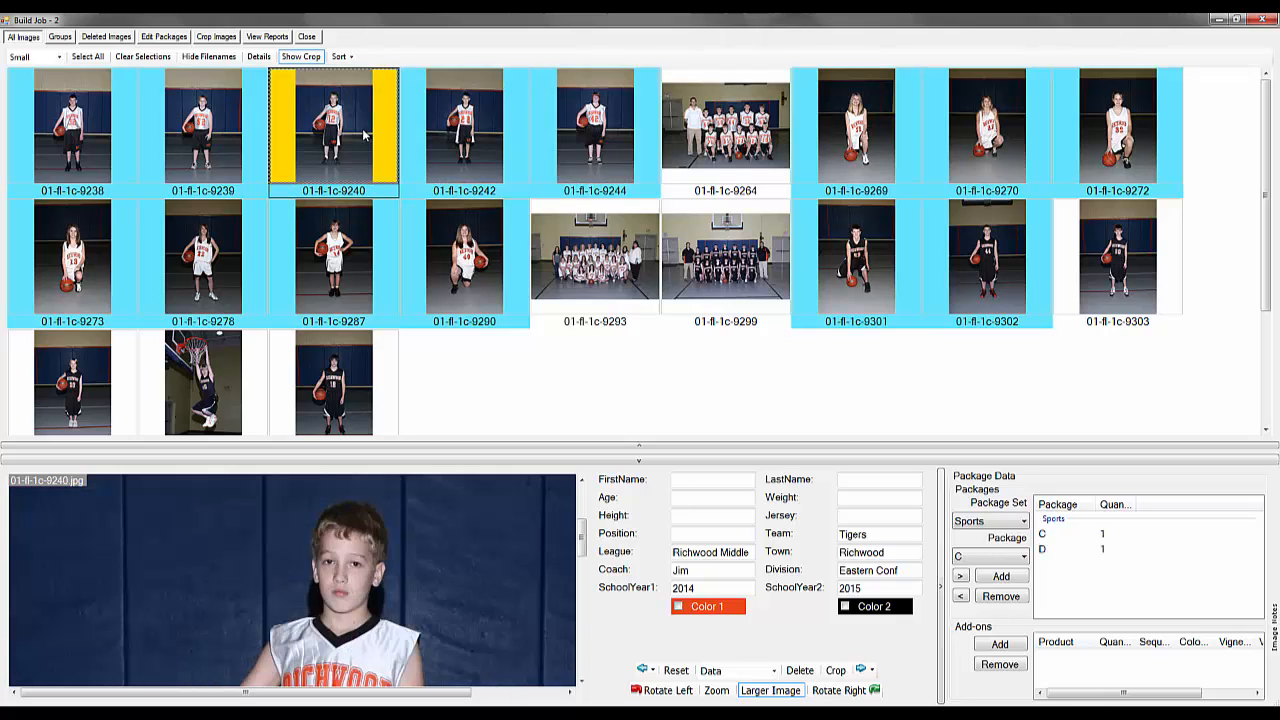
left_click(225, 145)
left_click(336, 153)
Enter an image note starting with "Remove" for image 01-fl-1c-9242.
left_click(445, 147)
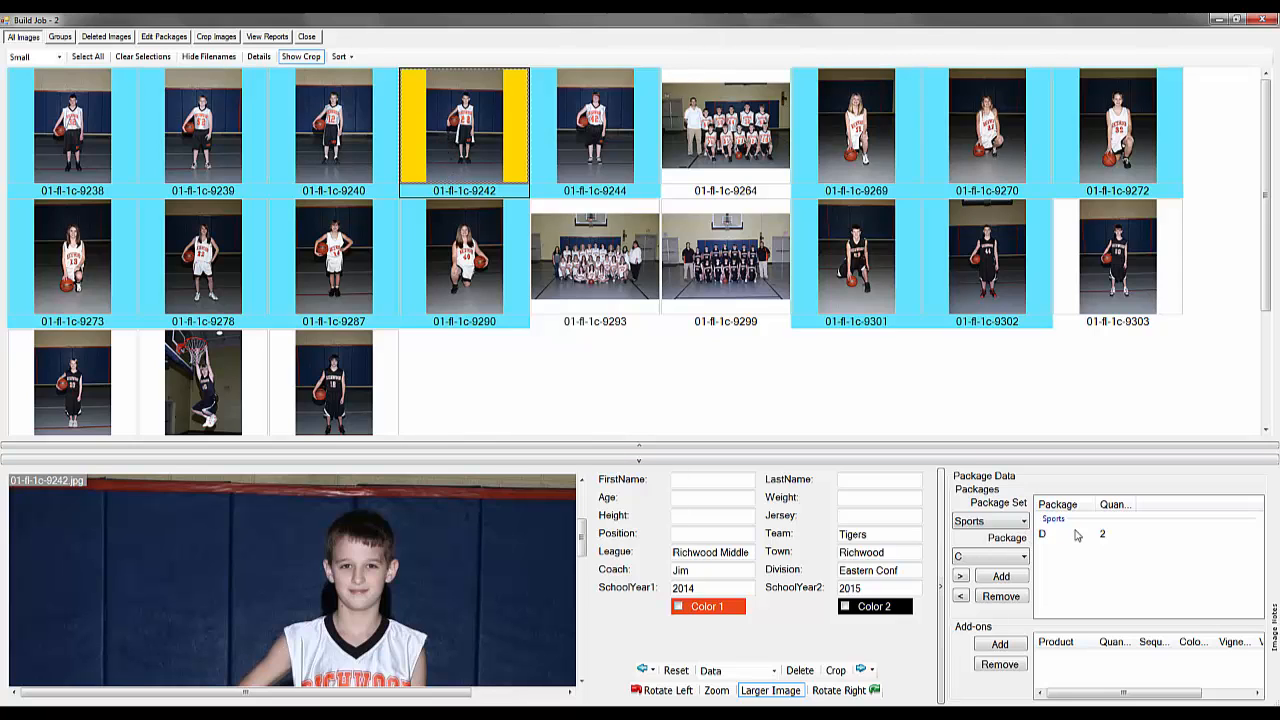
left_click(1274, 644)
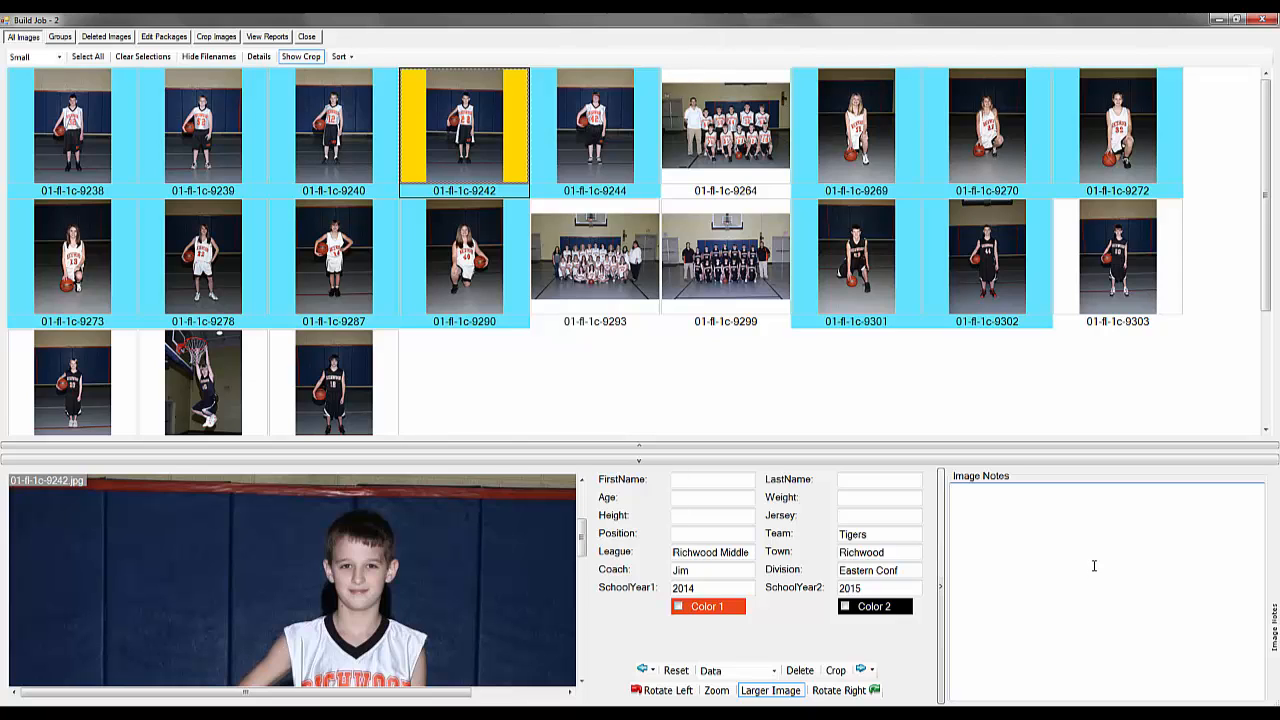
type("Remove")
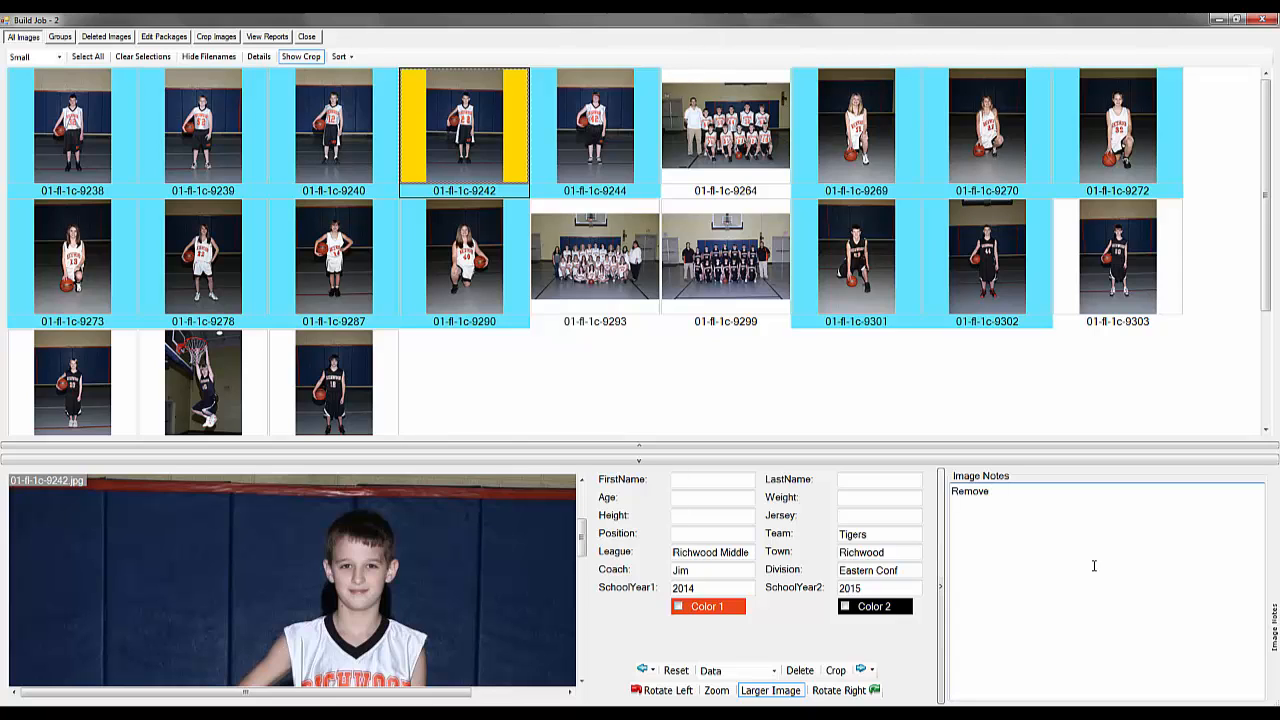